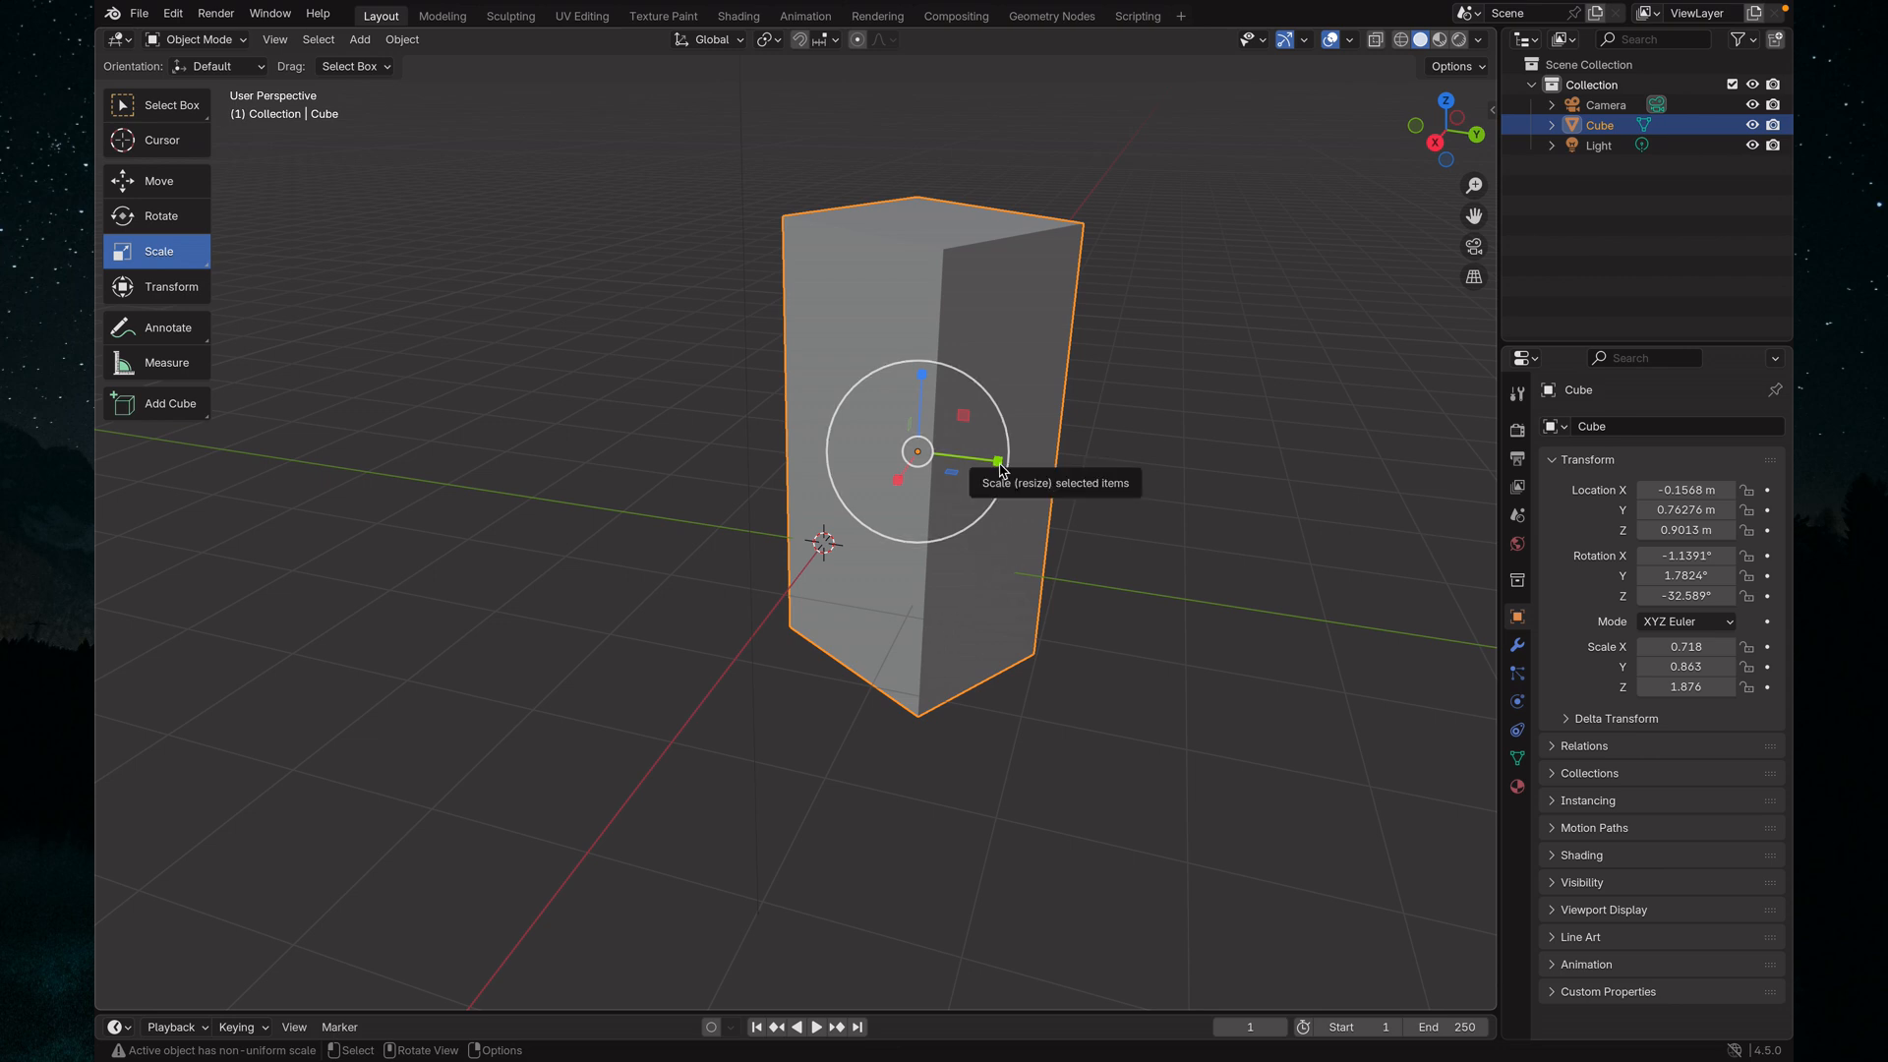
Scale the cube along individual axes to about 0.338 in X, 0.407 in Y and 2.250 in Z
drag(998, 462, 902, 474)
drag(923, 405, 927, 360)
middle_drag(1141, 488, 1005, 506)
drag(789, 511, 826, 503)
middle_drag(1078, 494, 1012, 519)
drag(792, 588, 822, 539)
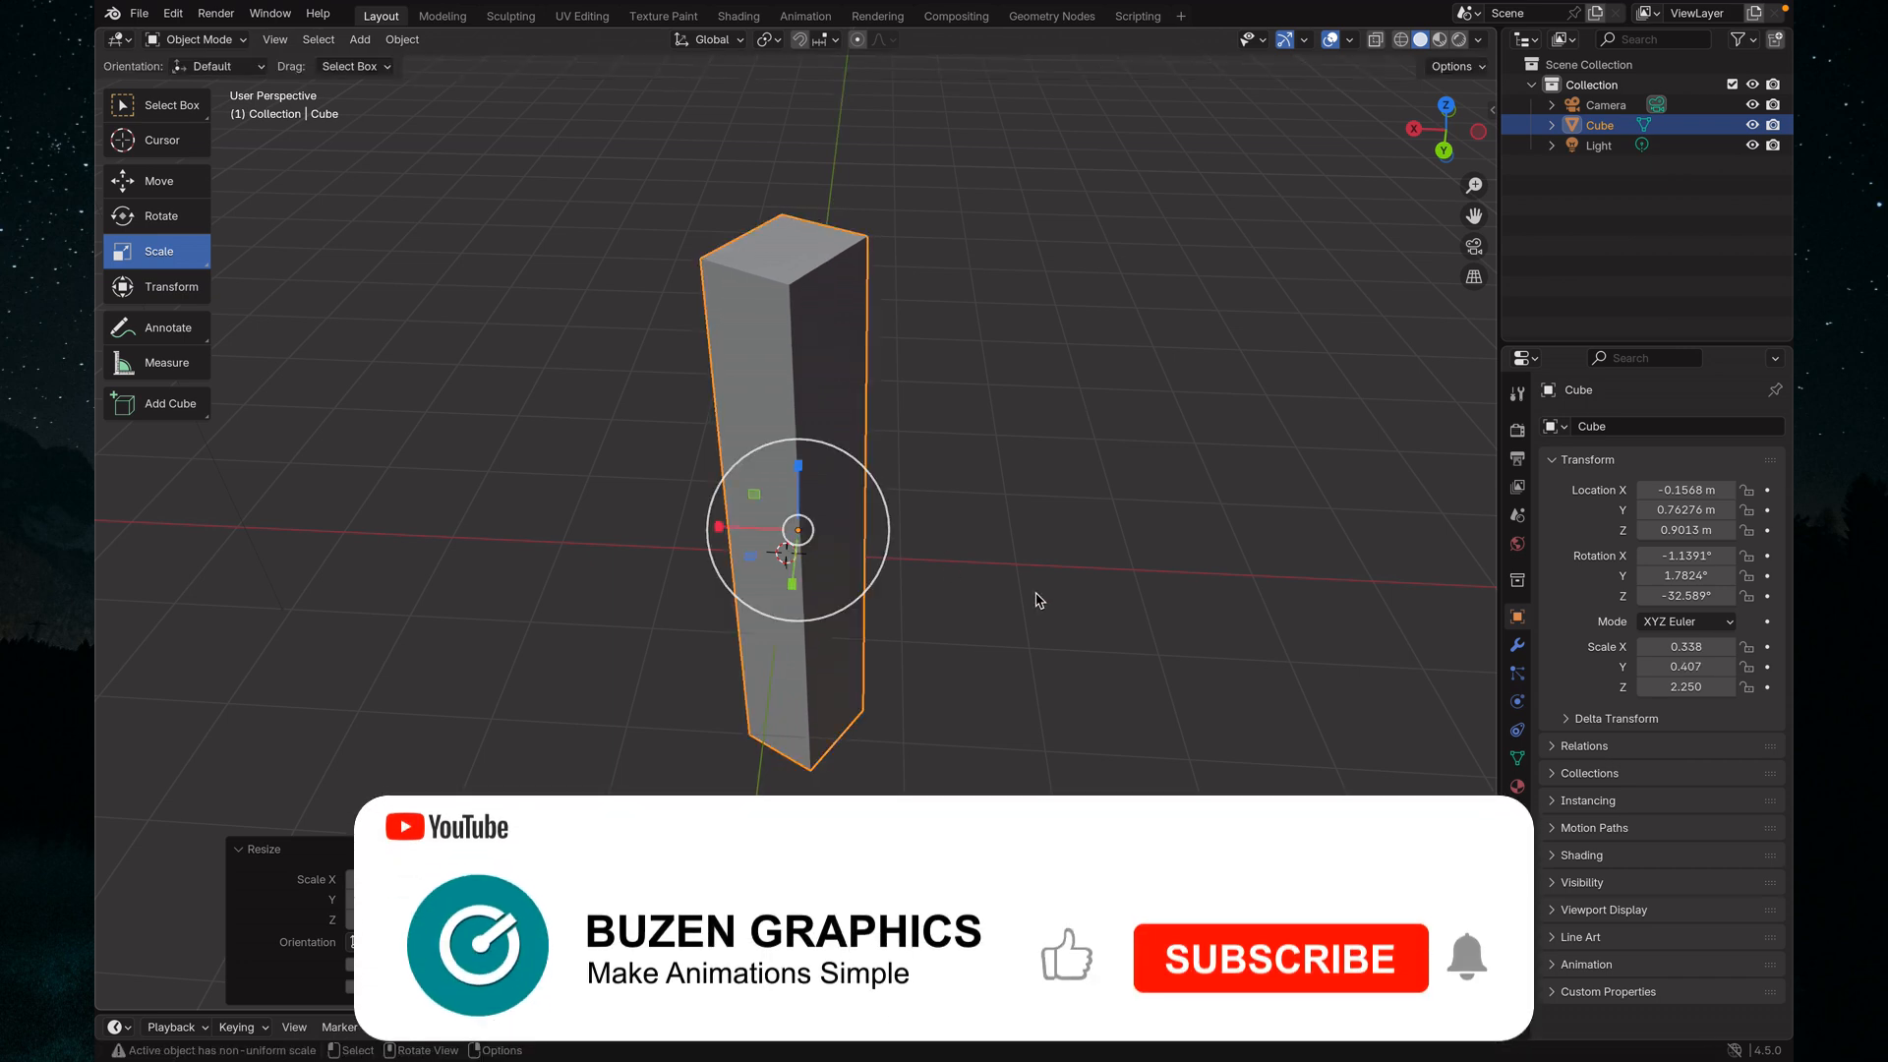
middle_drag(986, 620, 841, 558)
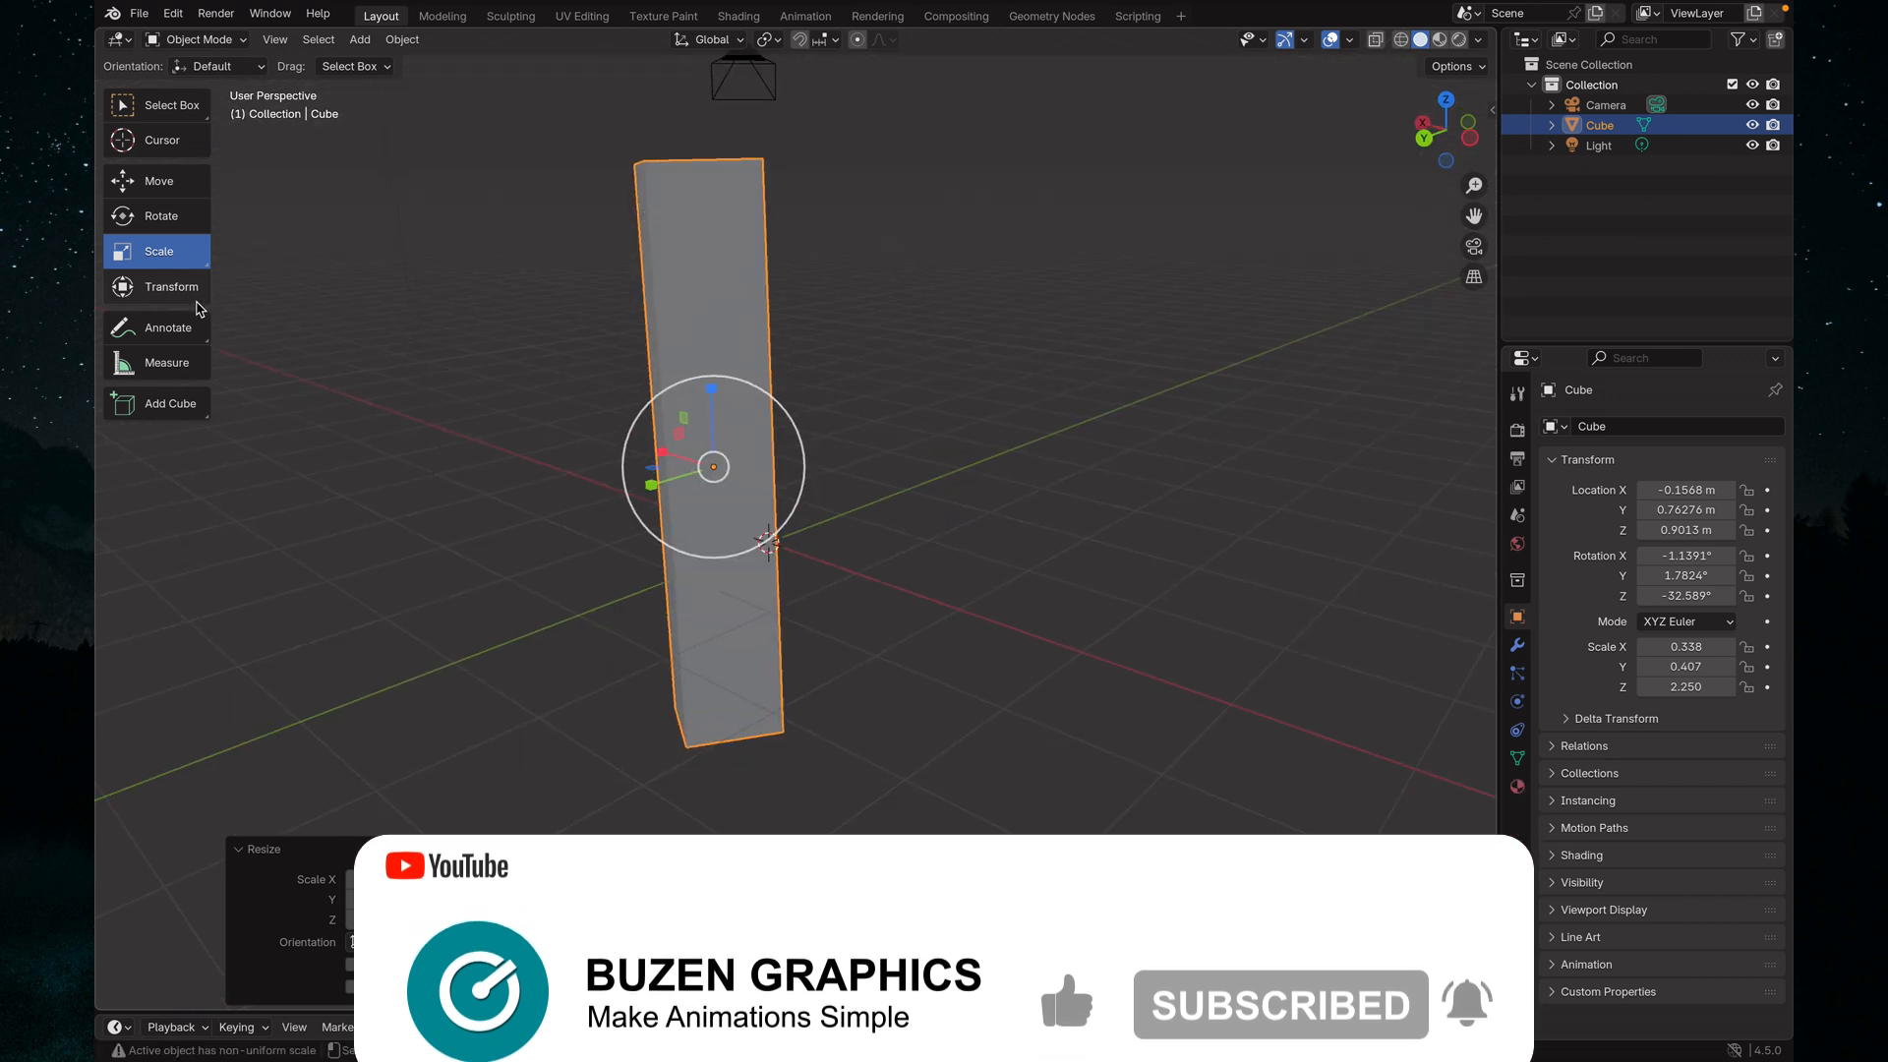
Rotate the tall, narrow cube slightly with the Transform tool
click(194, 295)
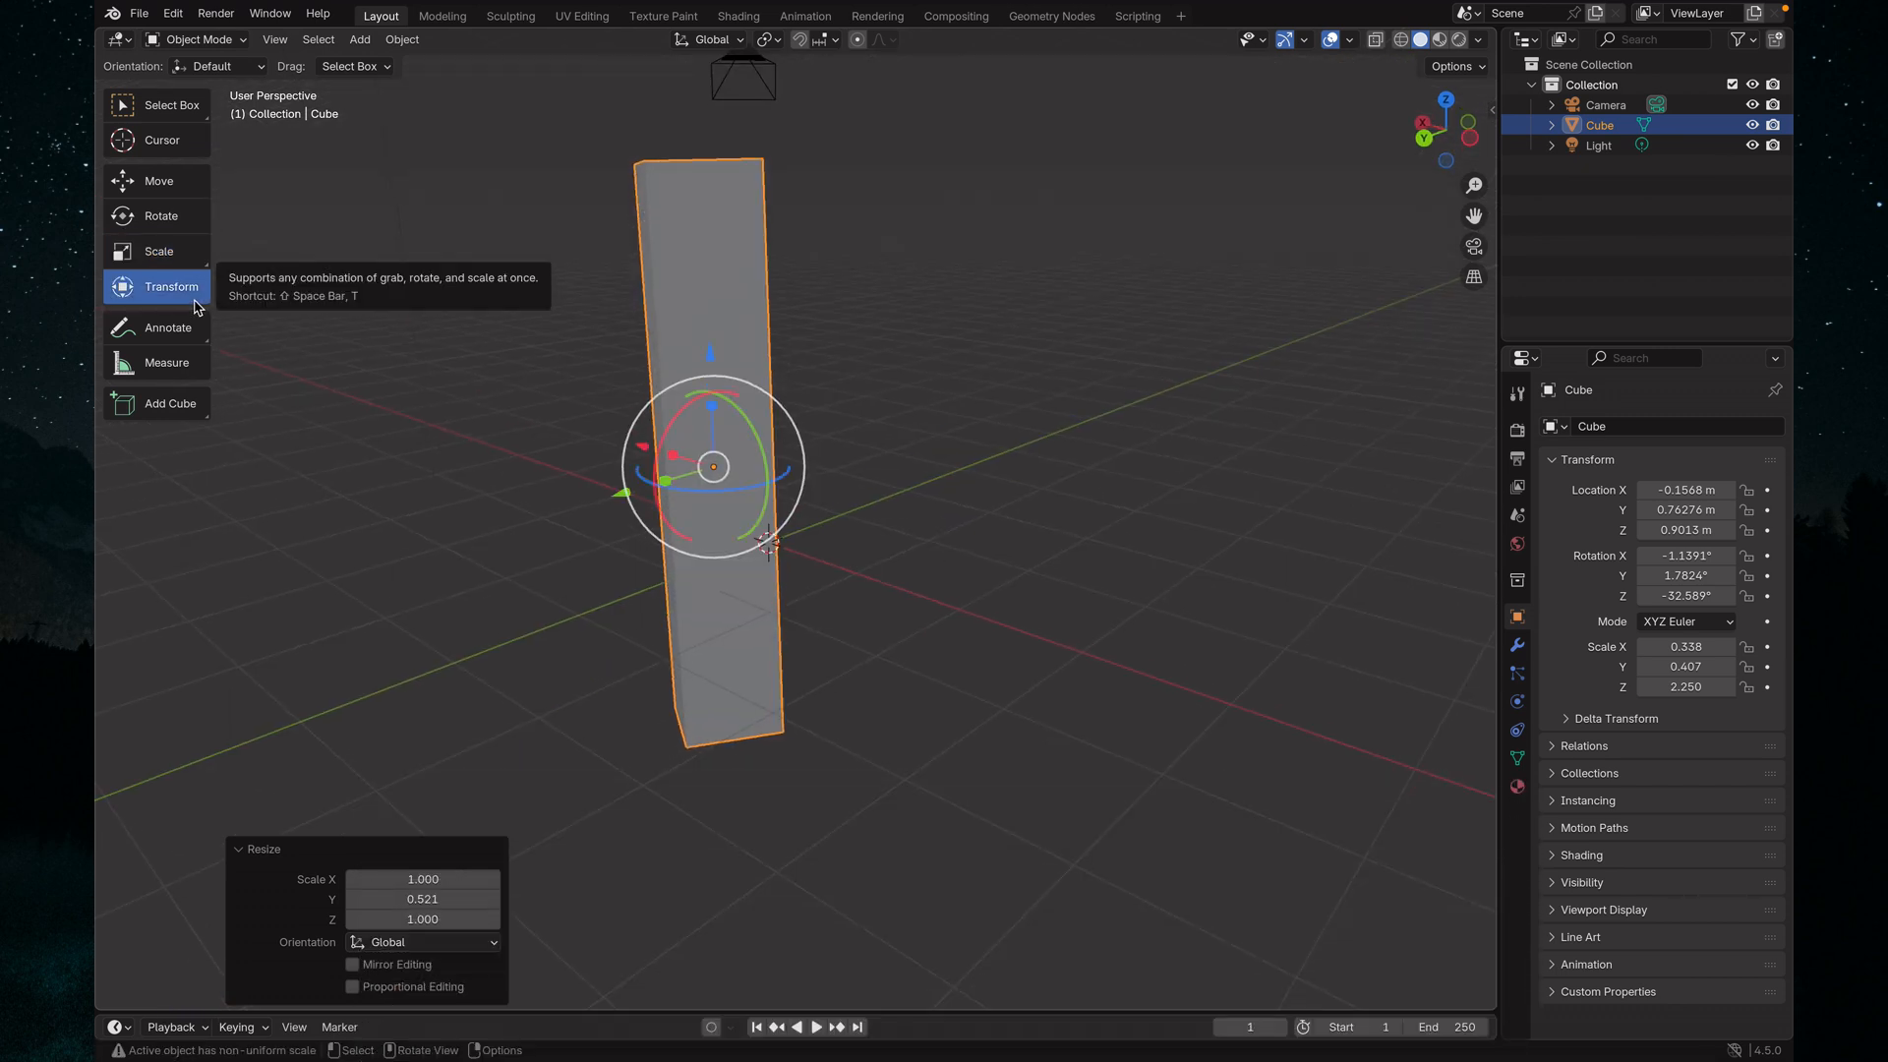
drag(758, 432, 678, 422)
Undo the cube's recent rotation and scaling changes, going back to before its height was stretched
key(super+z)
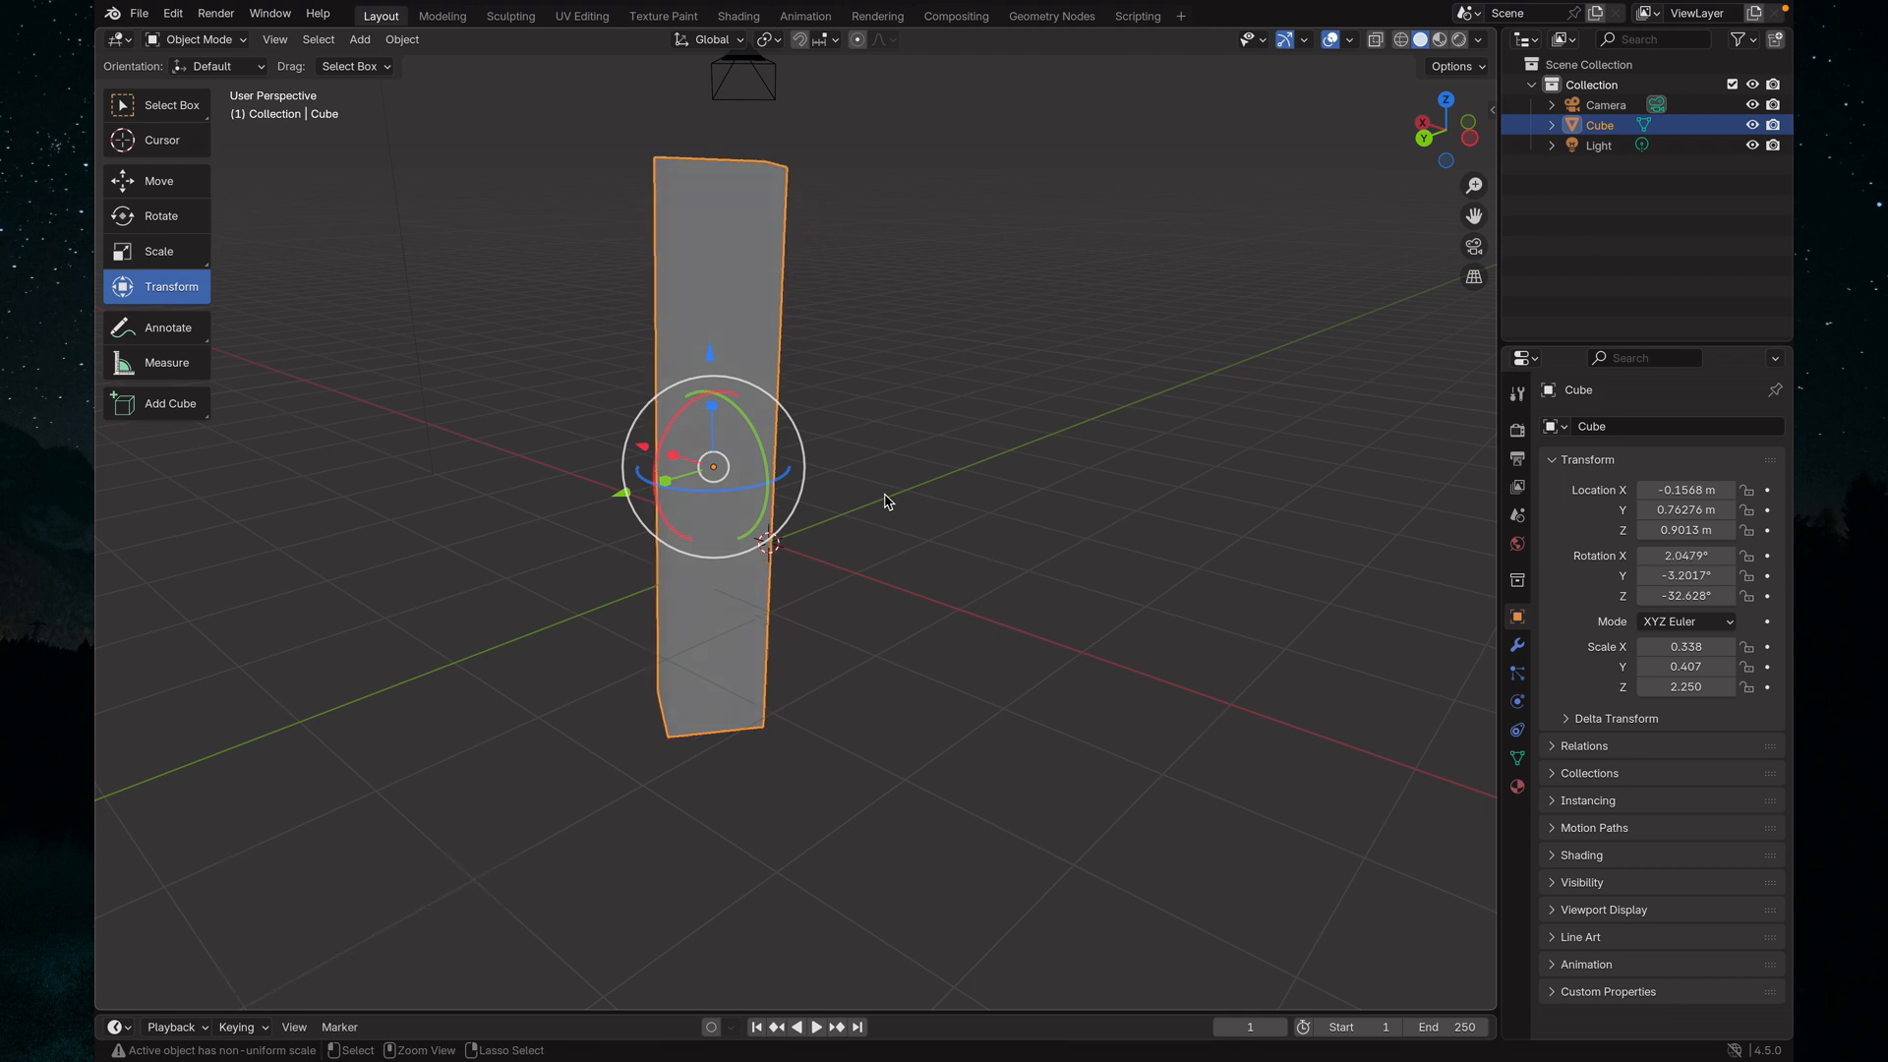
key(super+z)
key(super+z)
key(super+z)
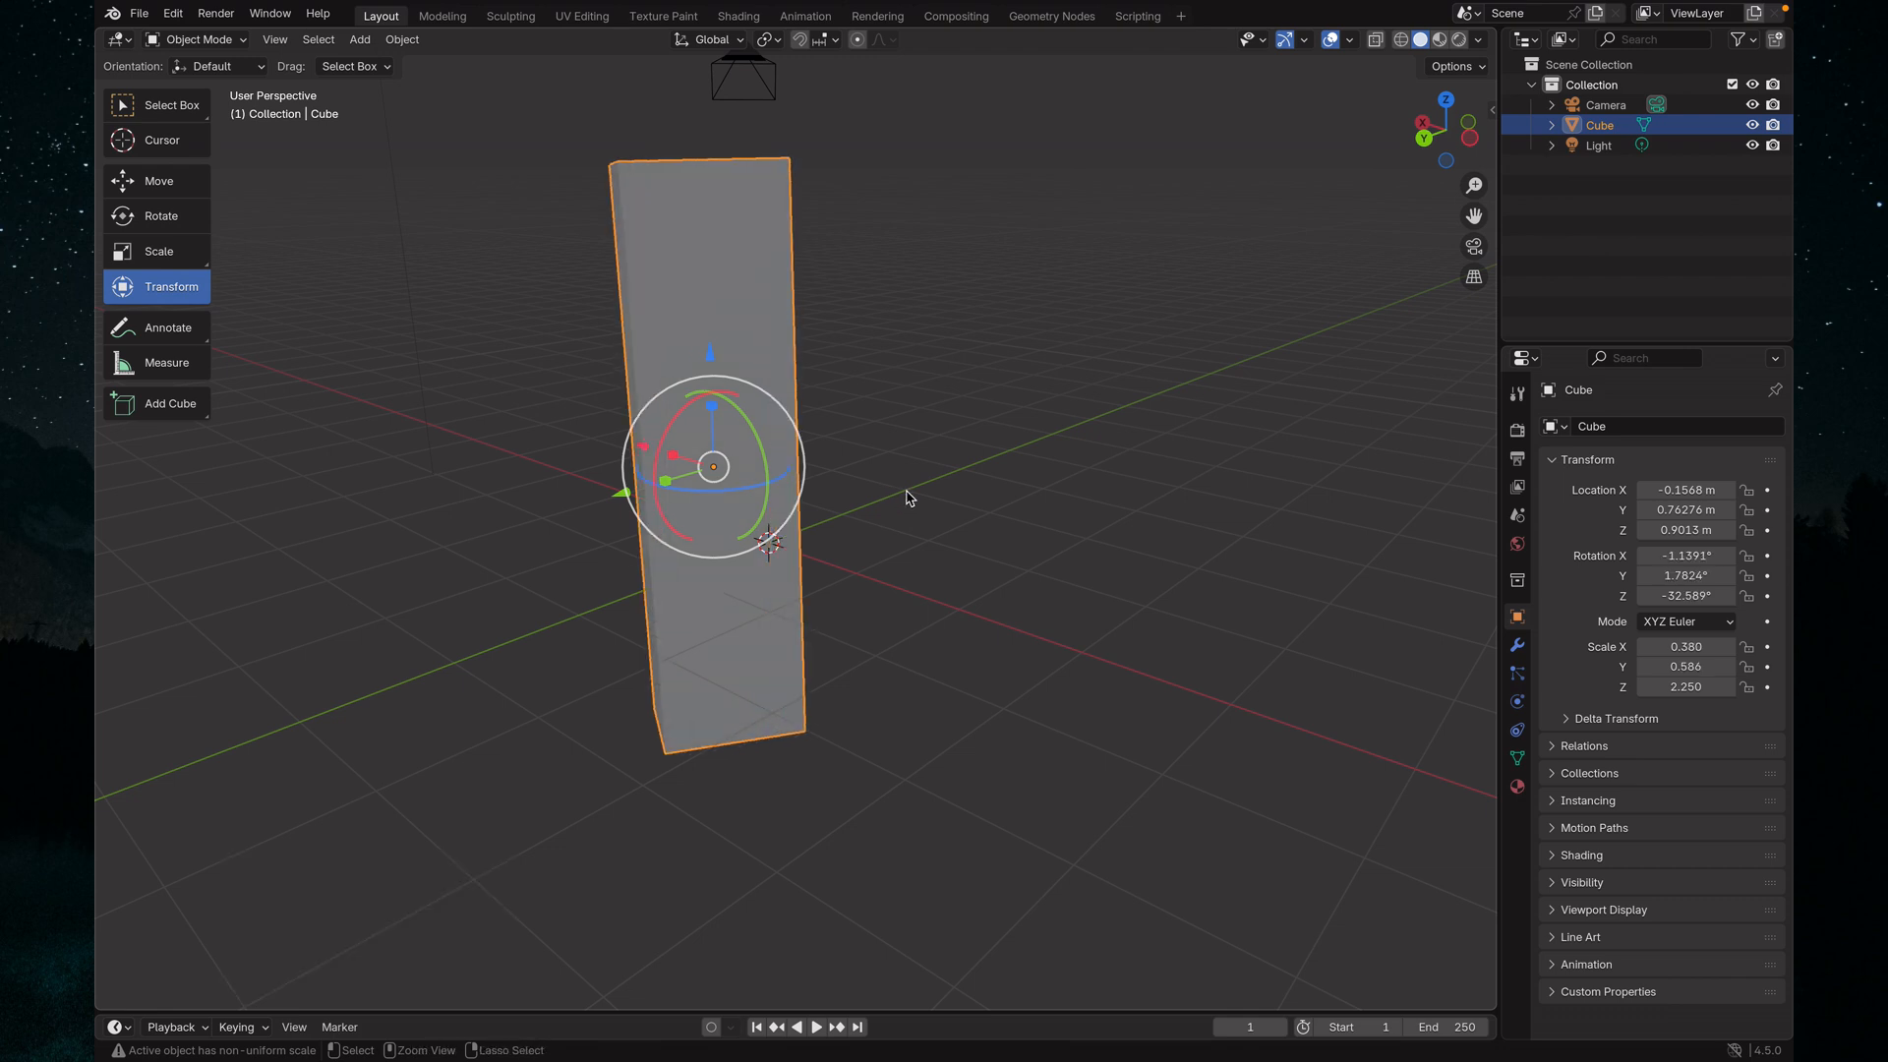
key(super+z)
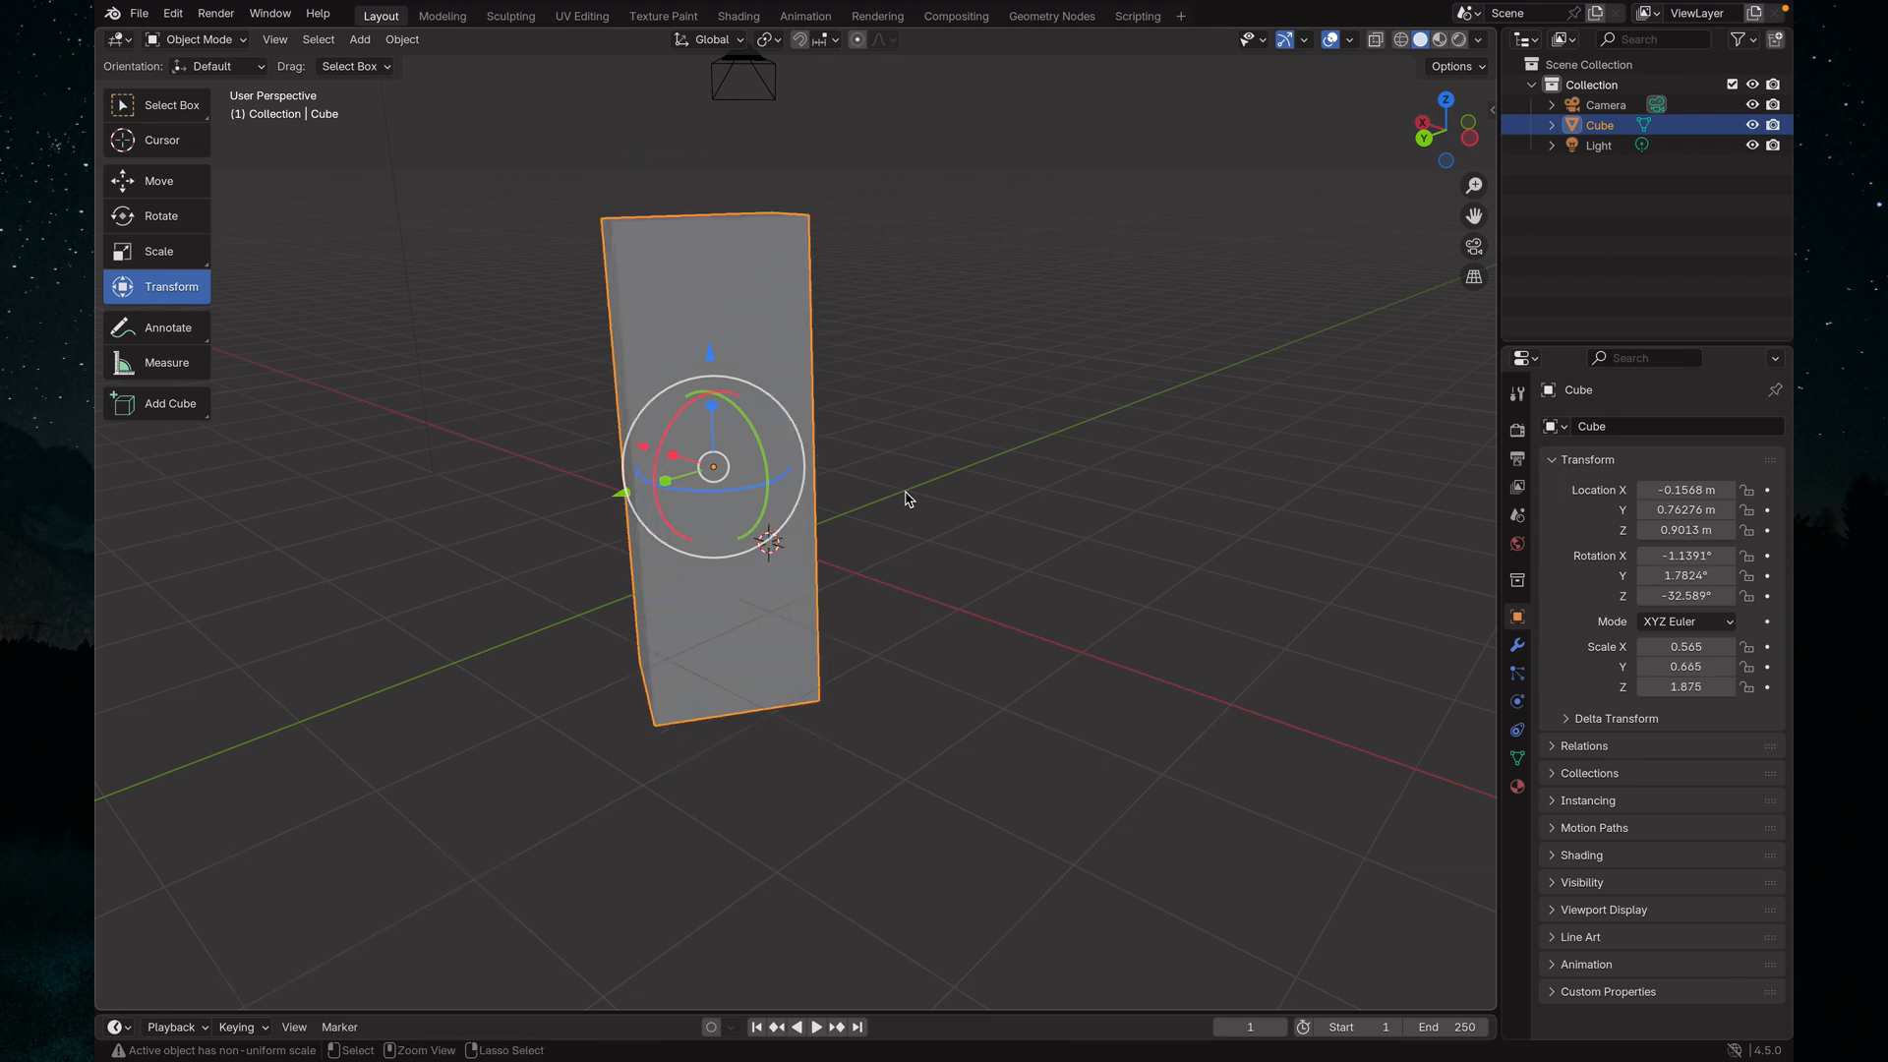
key(super+z)
key(super+z)
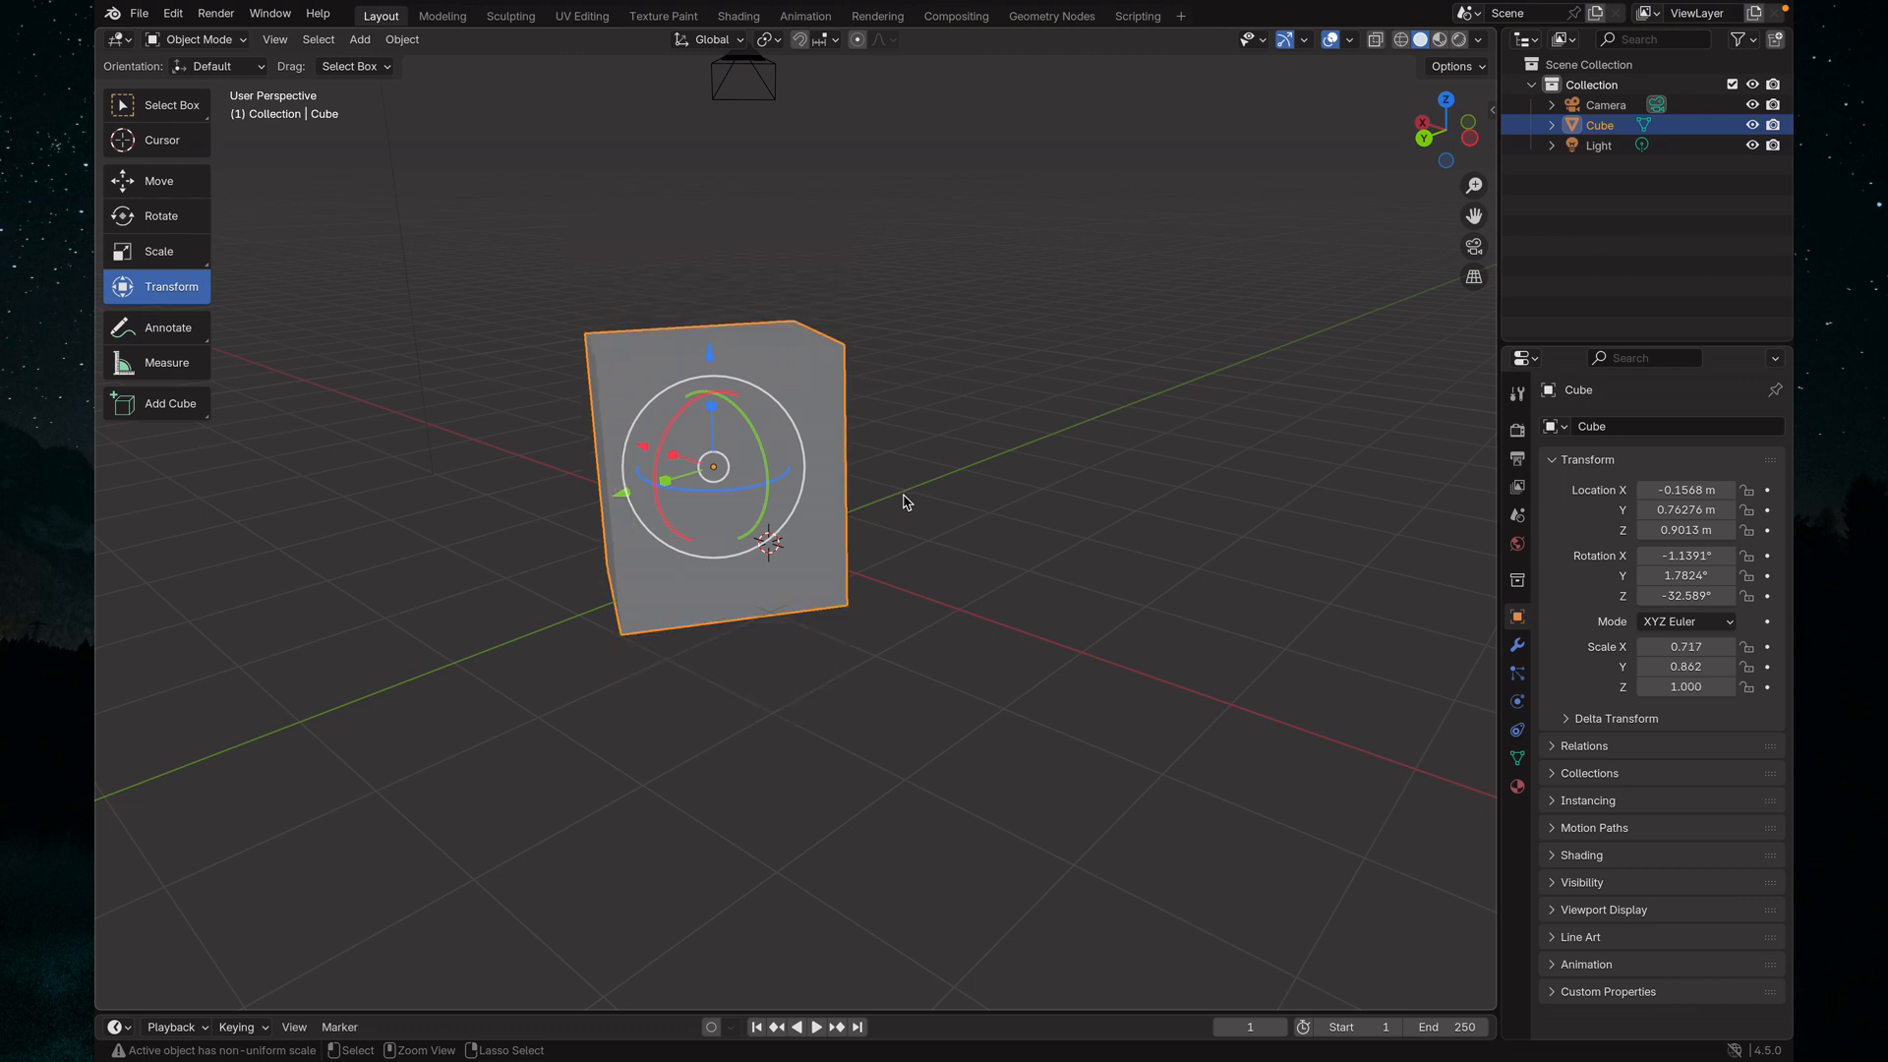
key(super+z)
Look through the editor types available for the timeline area and deselect the cube
middle_drag(924, 505, 659, 543)
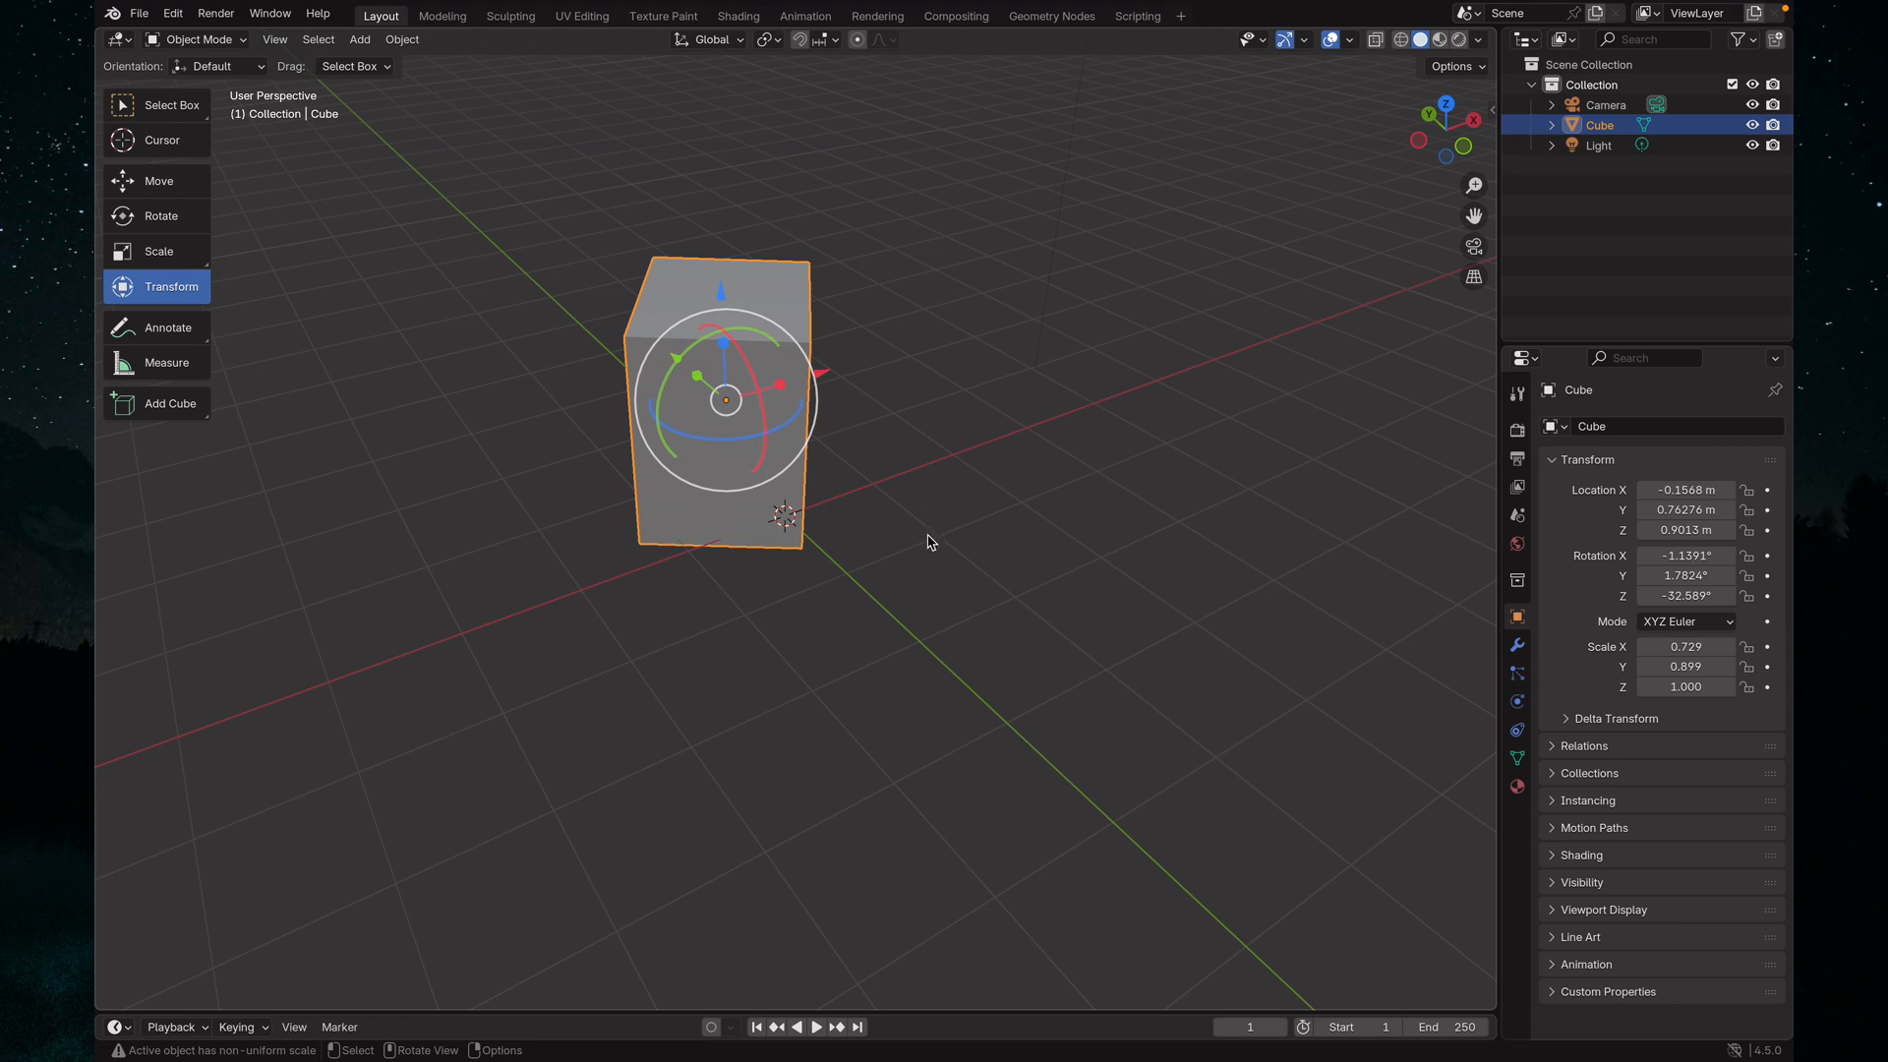
middle_drag(1017, 547, 884, 543)
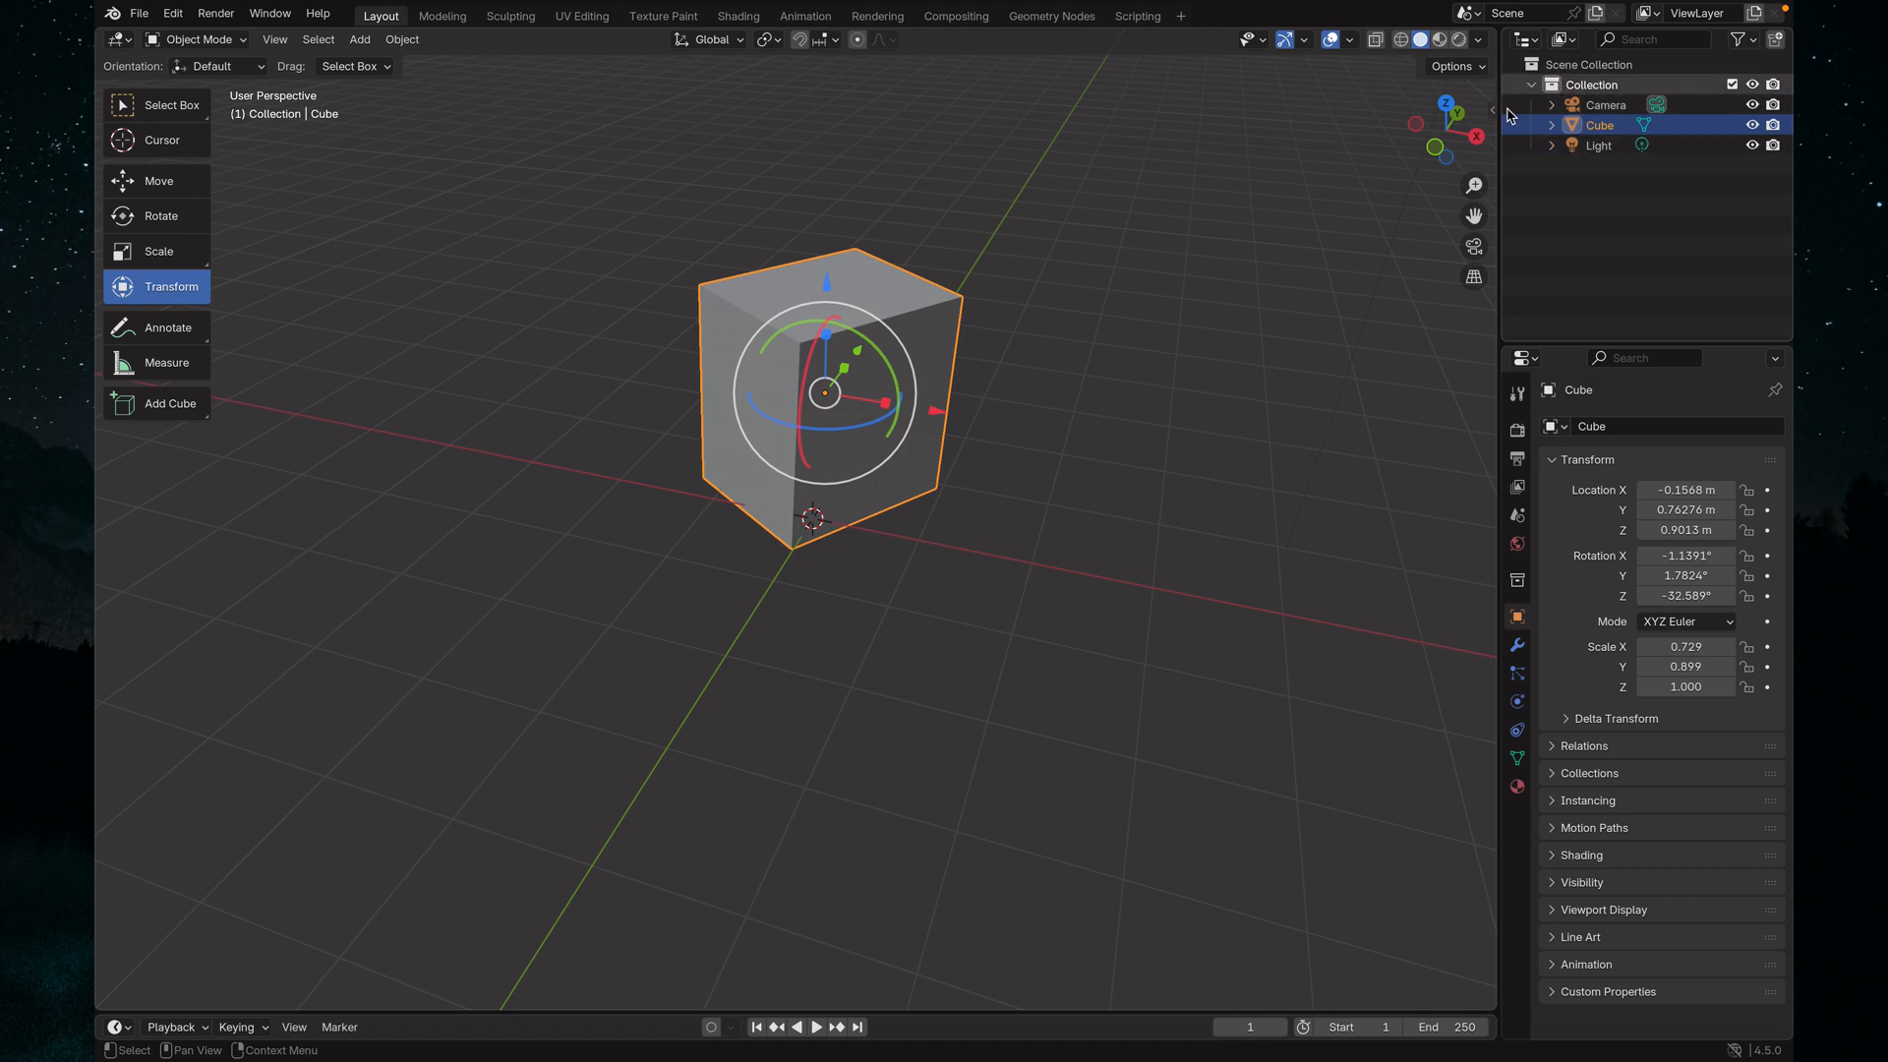
click(118, 1028)
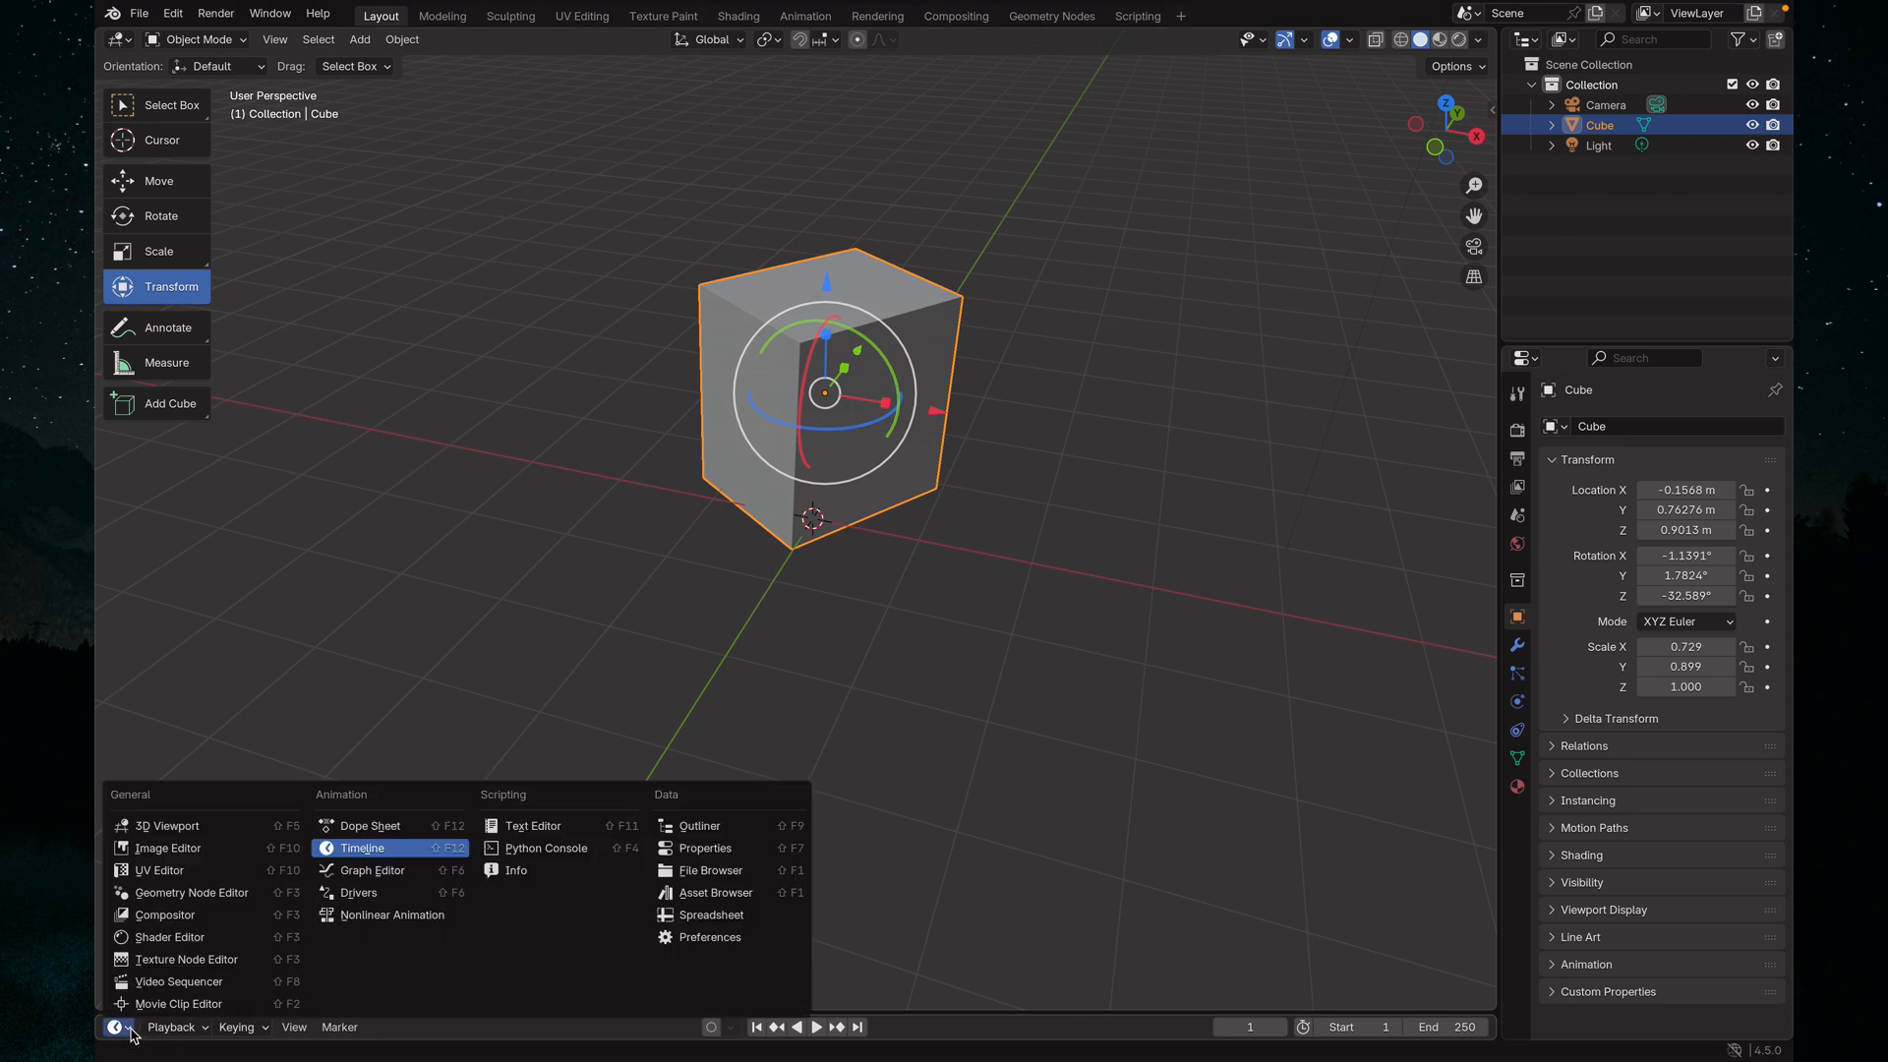
click(1655, 262)
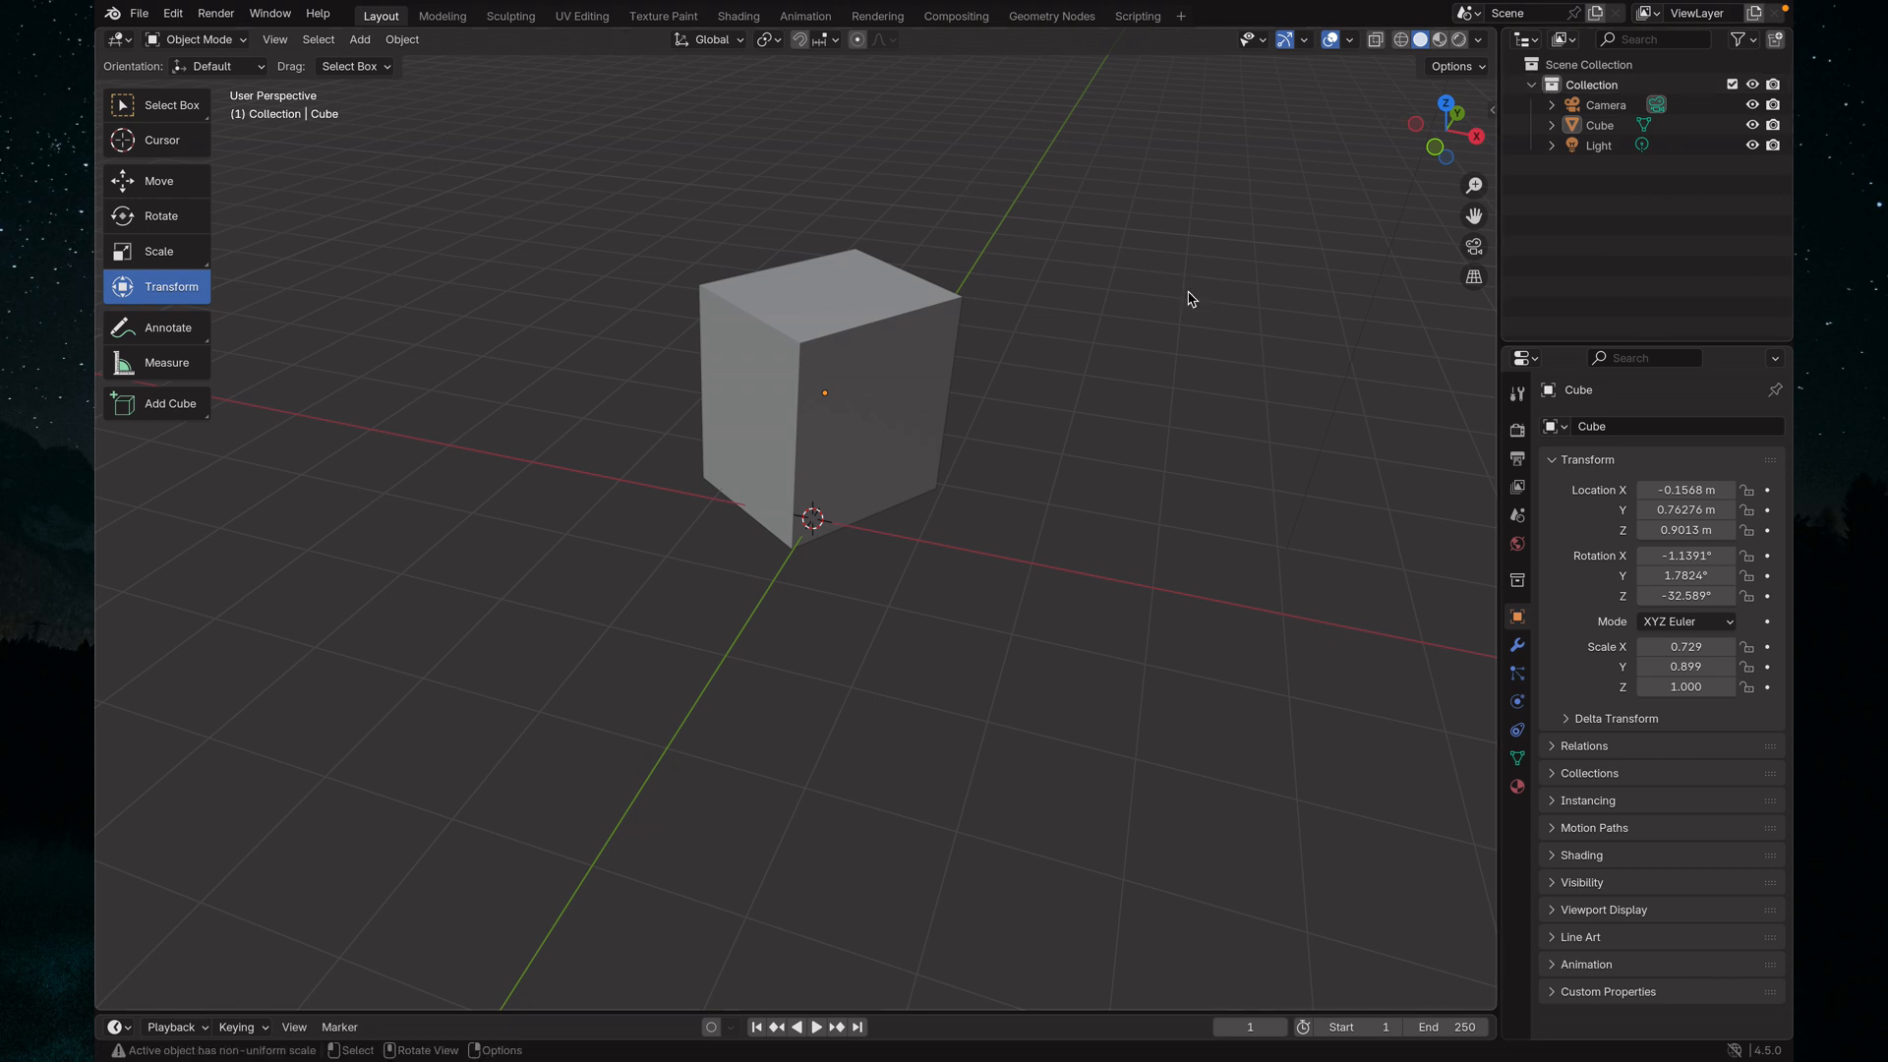
Examine the cube from several sides and from above, both close up and from farther away
middle_drag(1111, 320, 1001, 349)
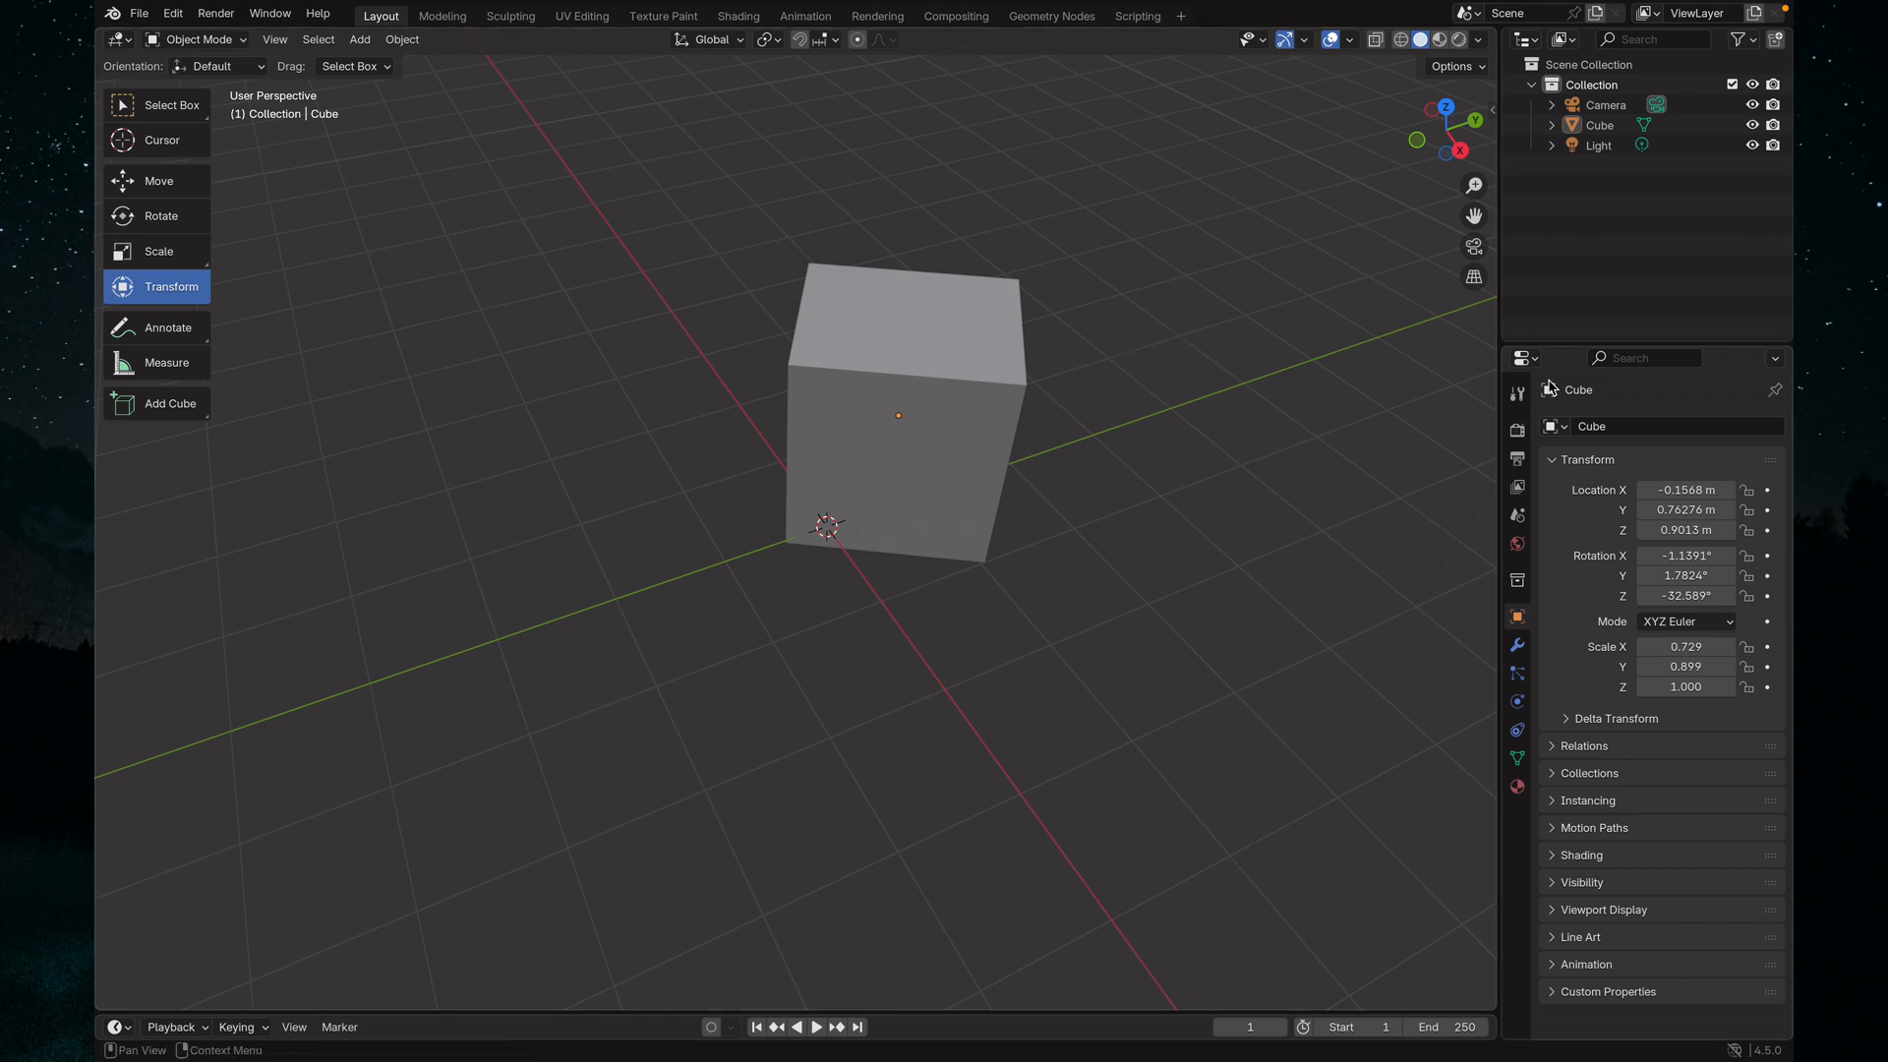
middle_drag(1258, 333, 887, 404)
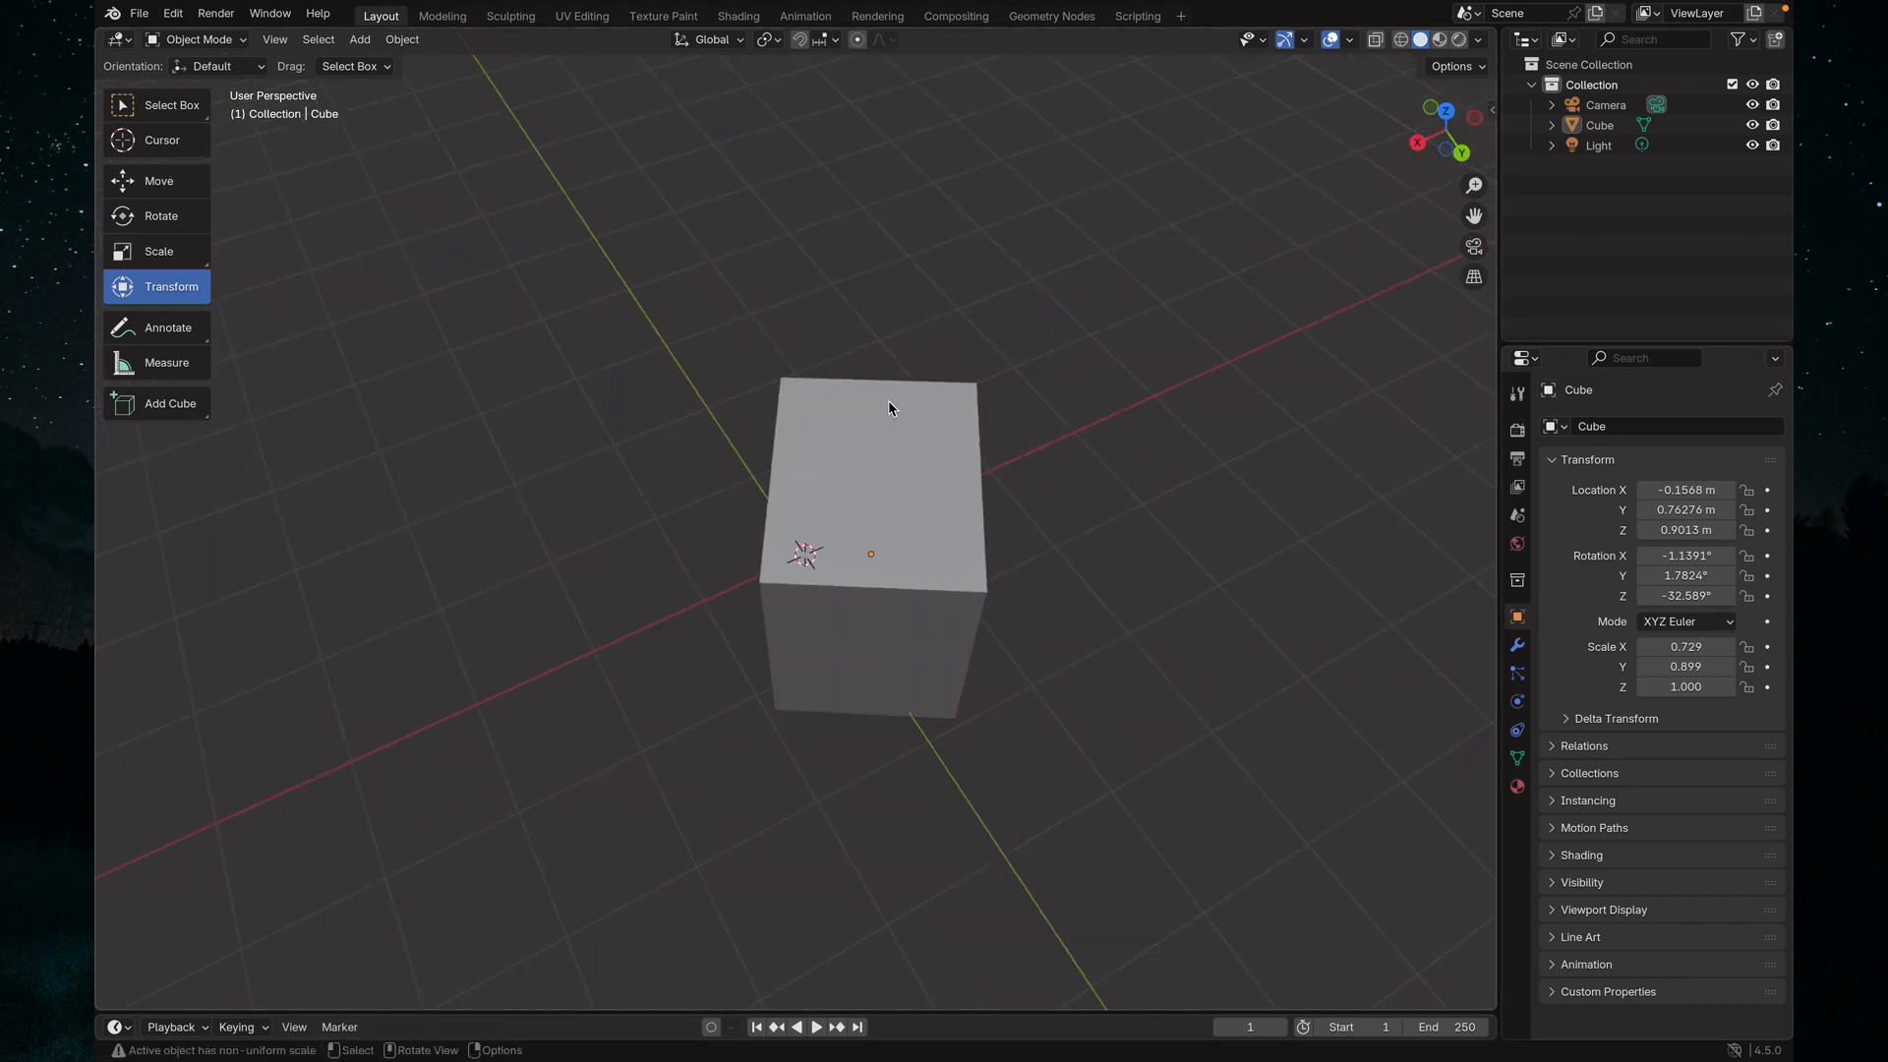
scroll(876, 418, down, 4)
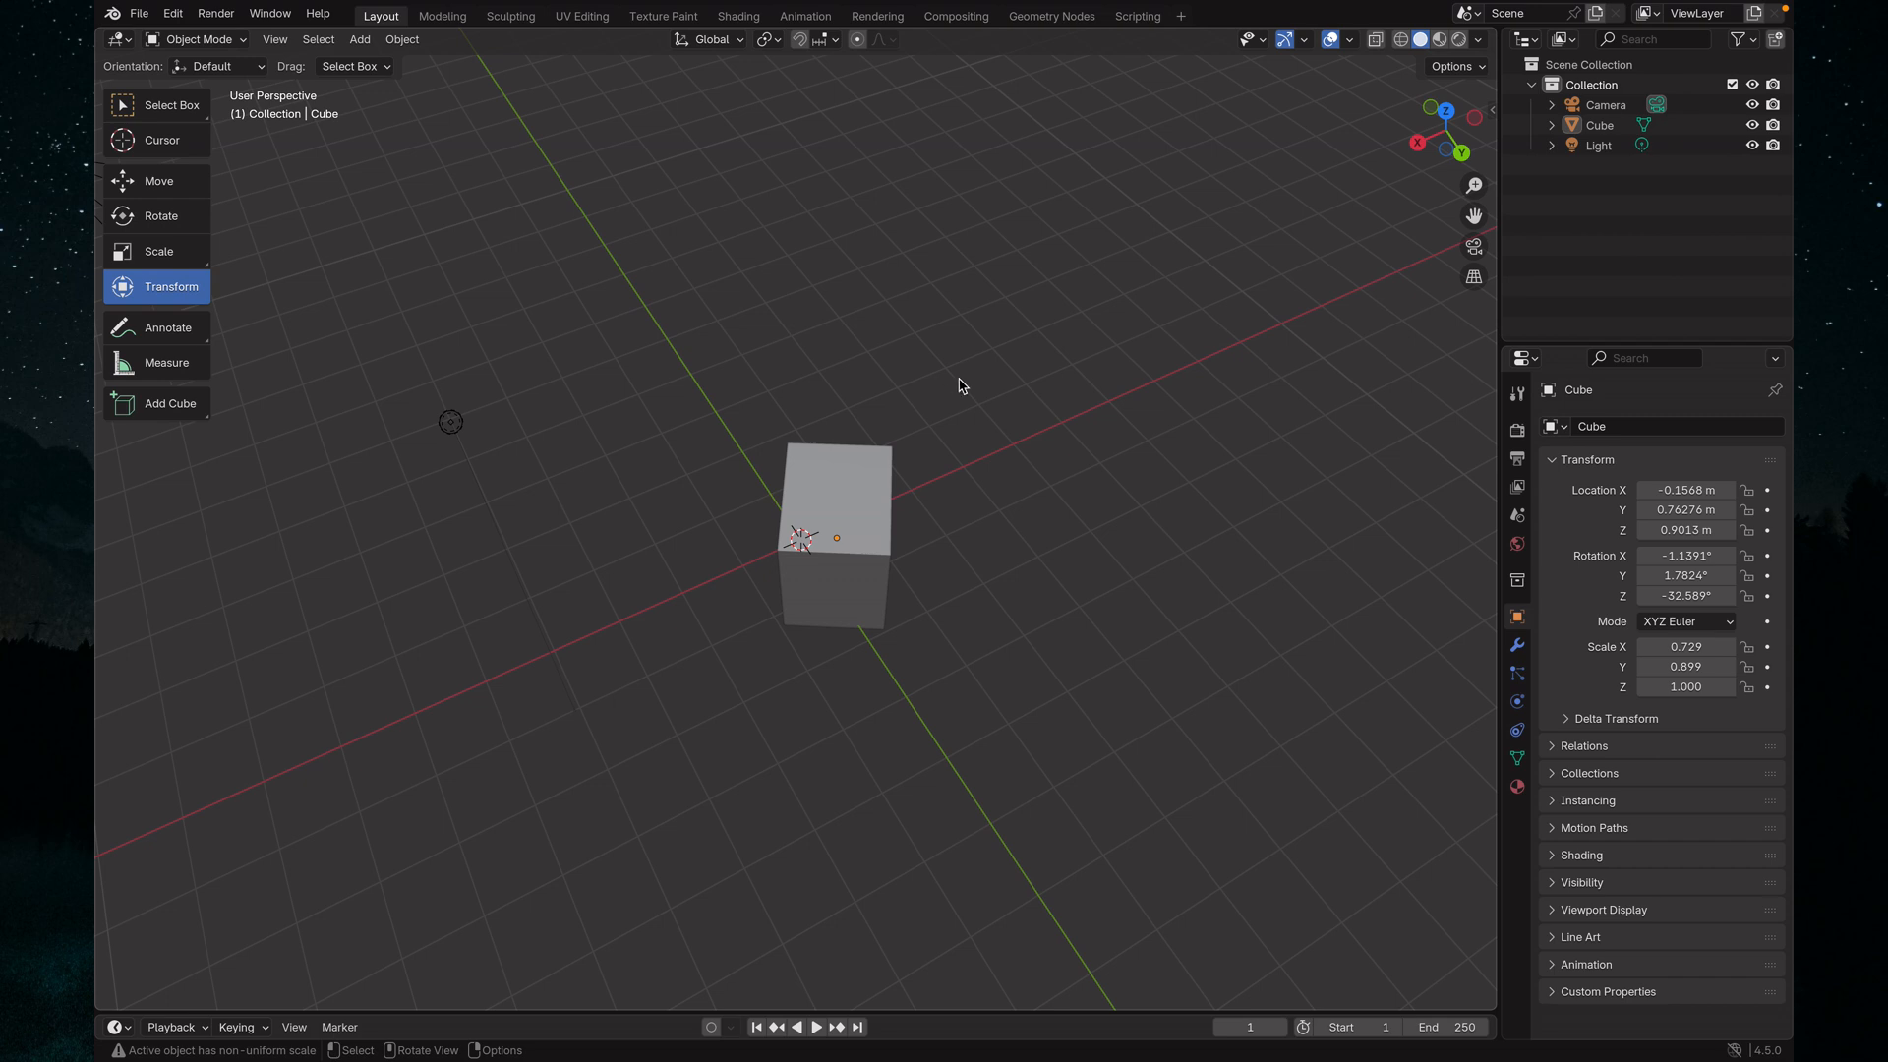
middle_drag(881, 401, 890, 365)
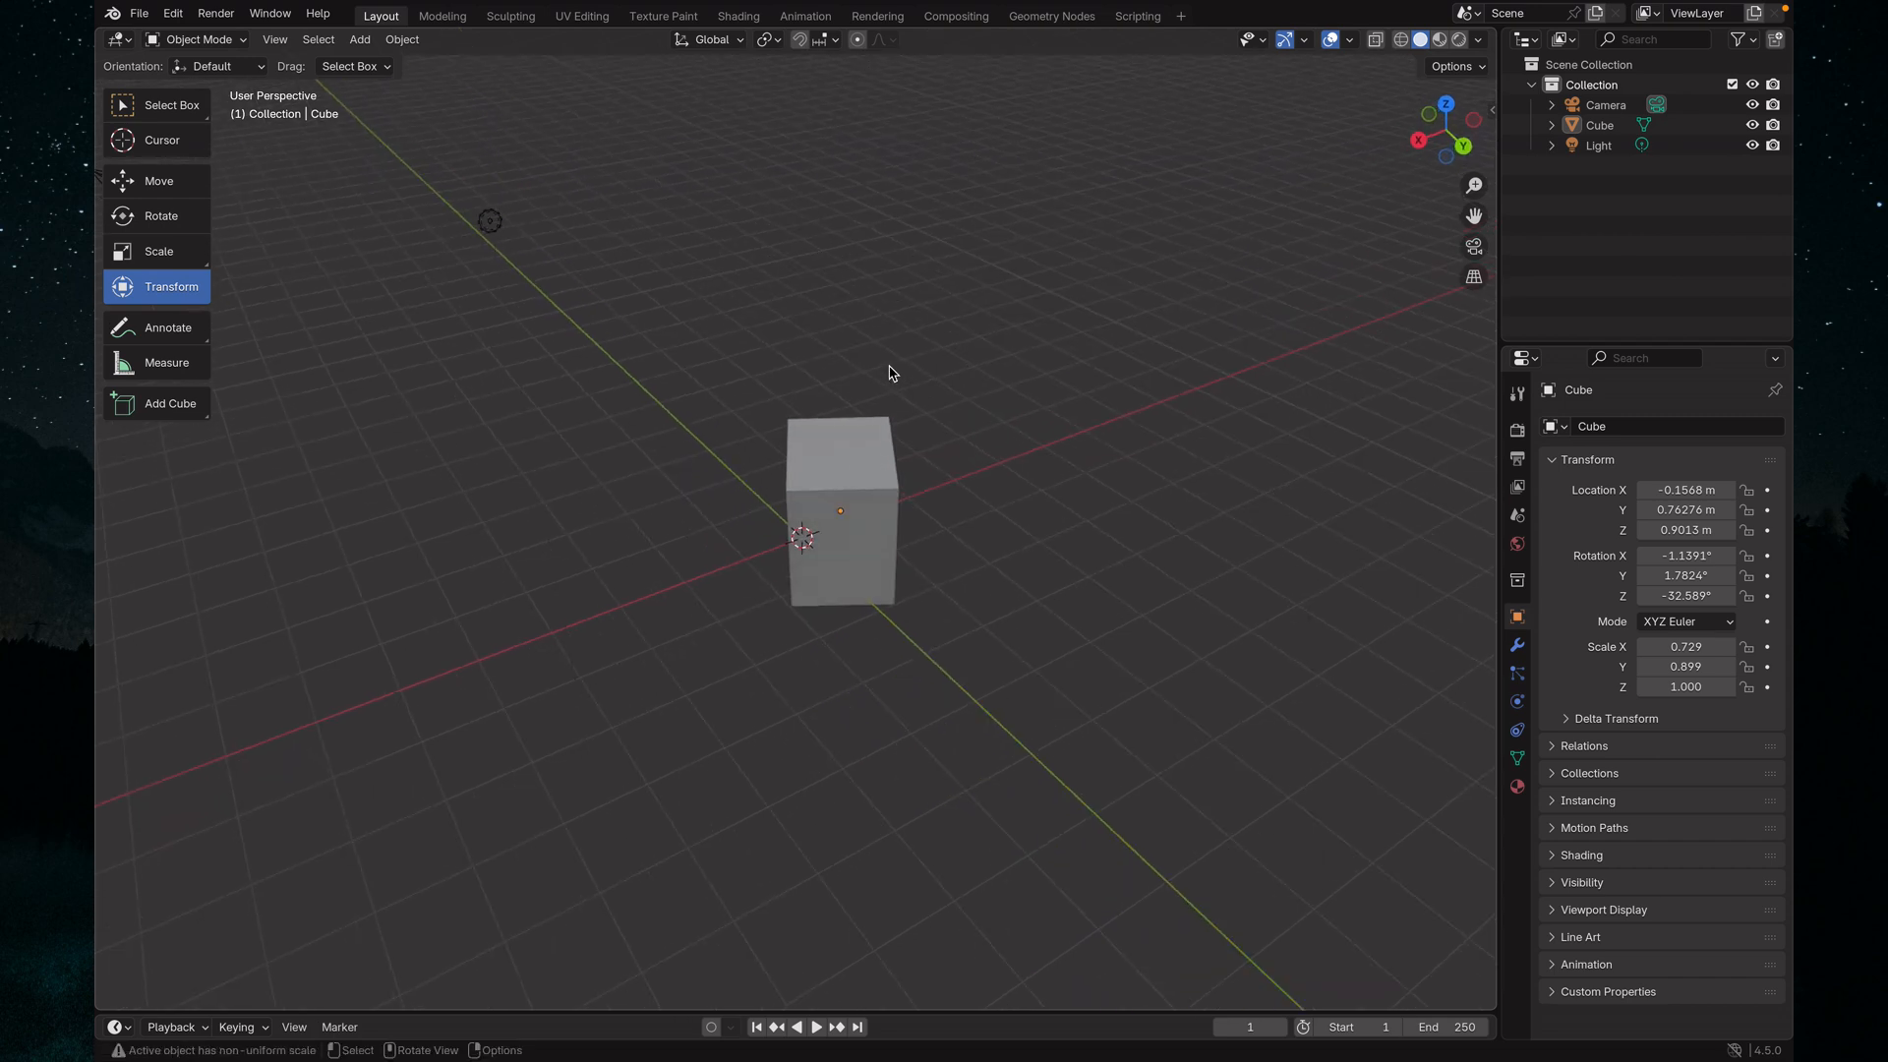
scroll(1011, 327, up, 5)
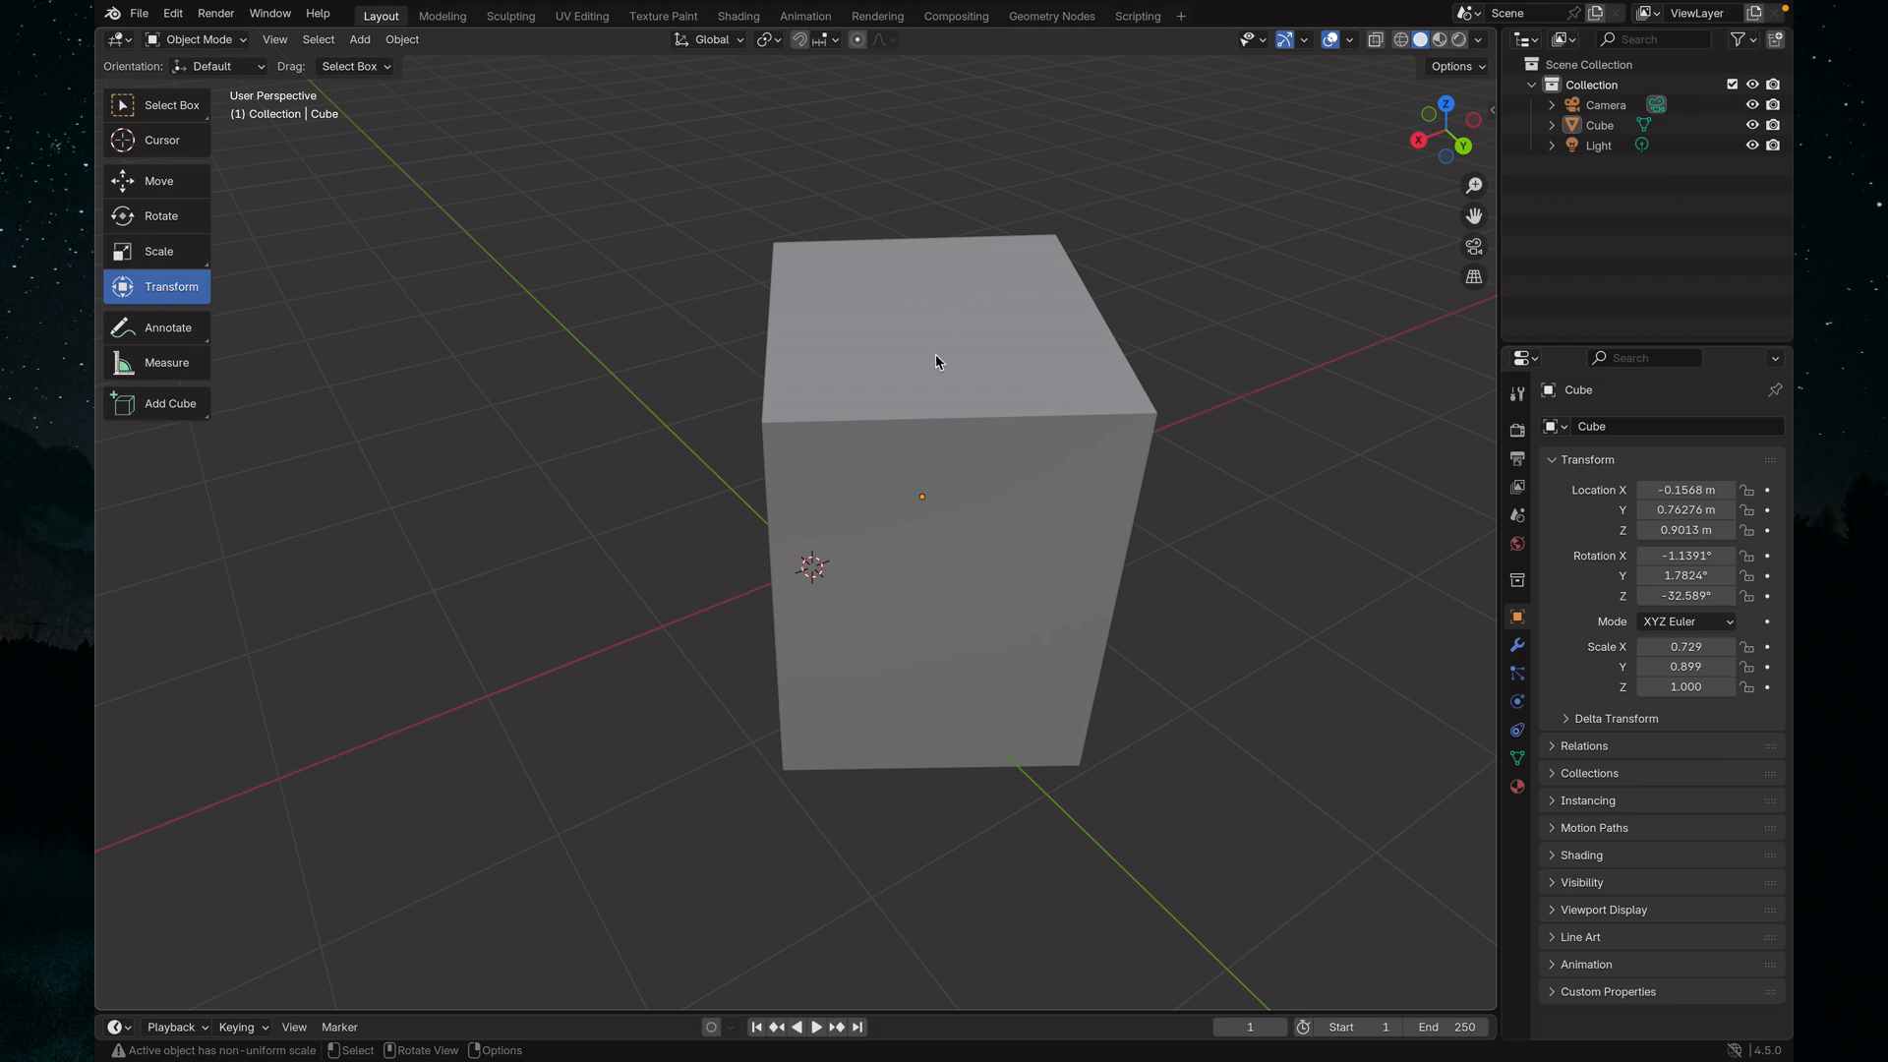
shift+middle_drag(1233, 352, 1013, 503)
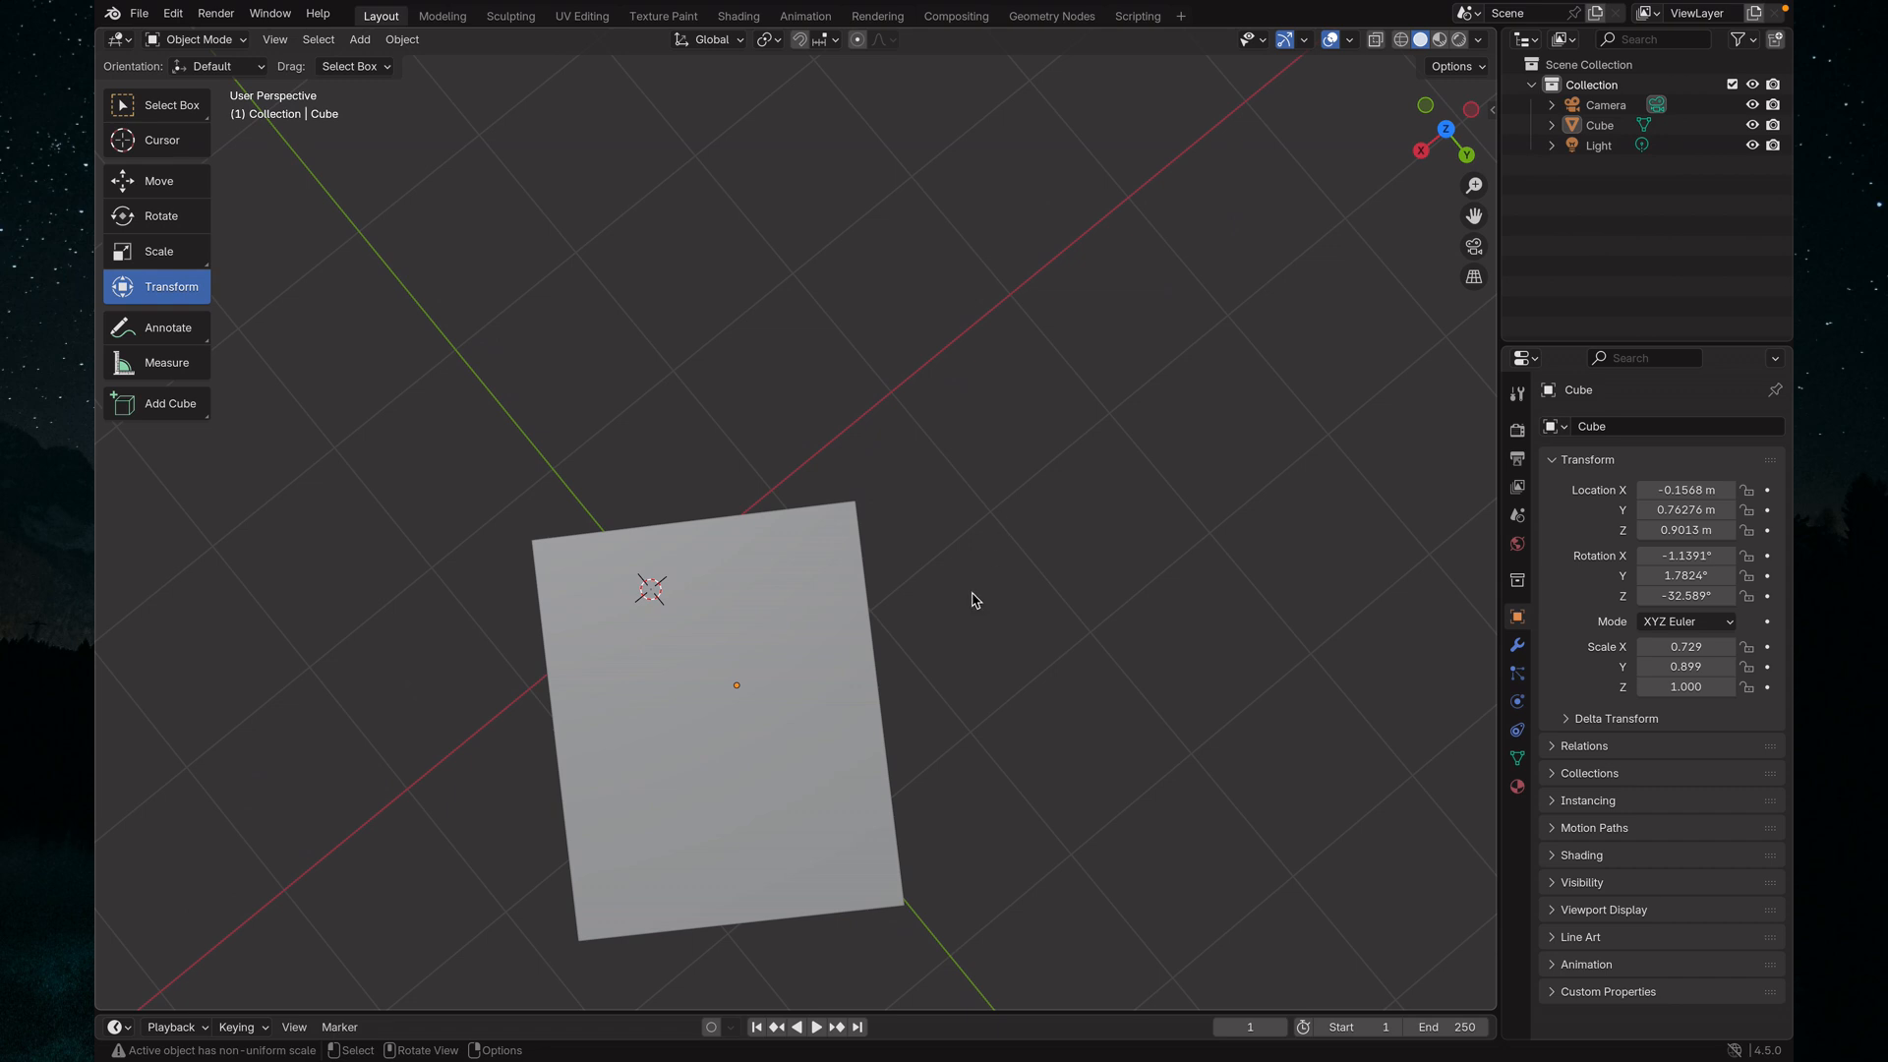
middle_drag(980, 592, 1027, 502)
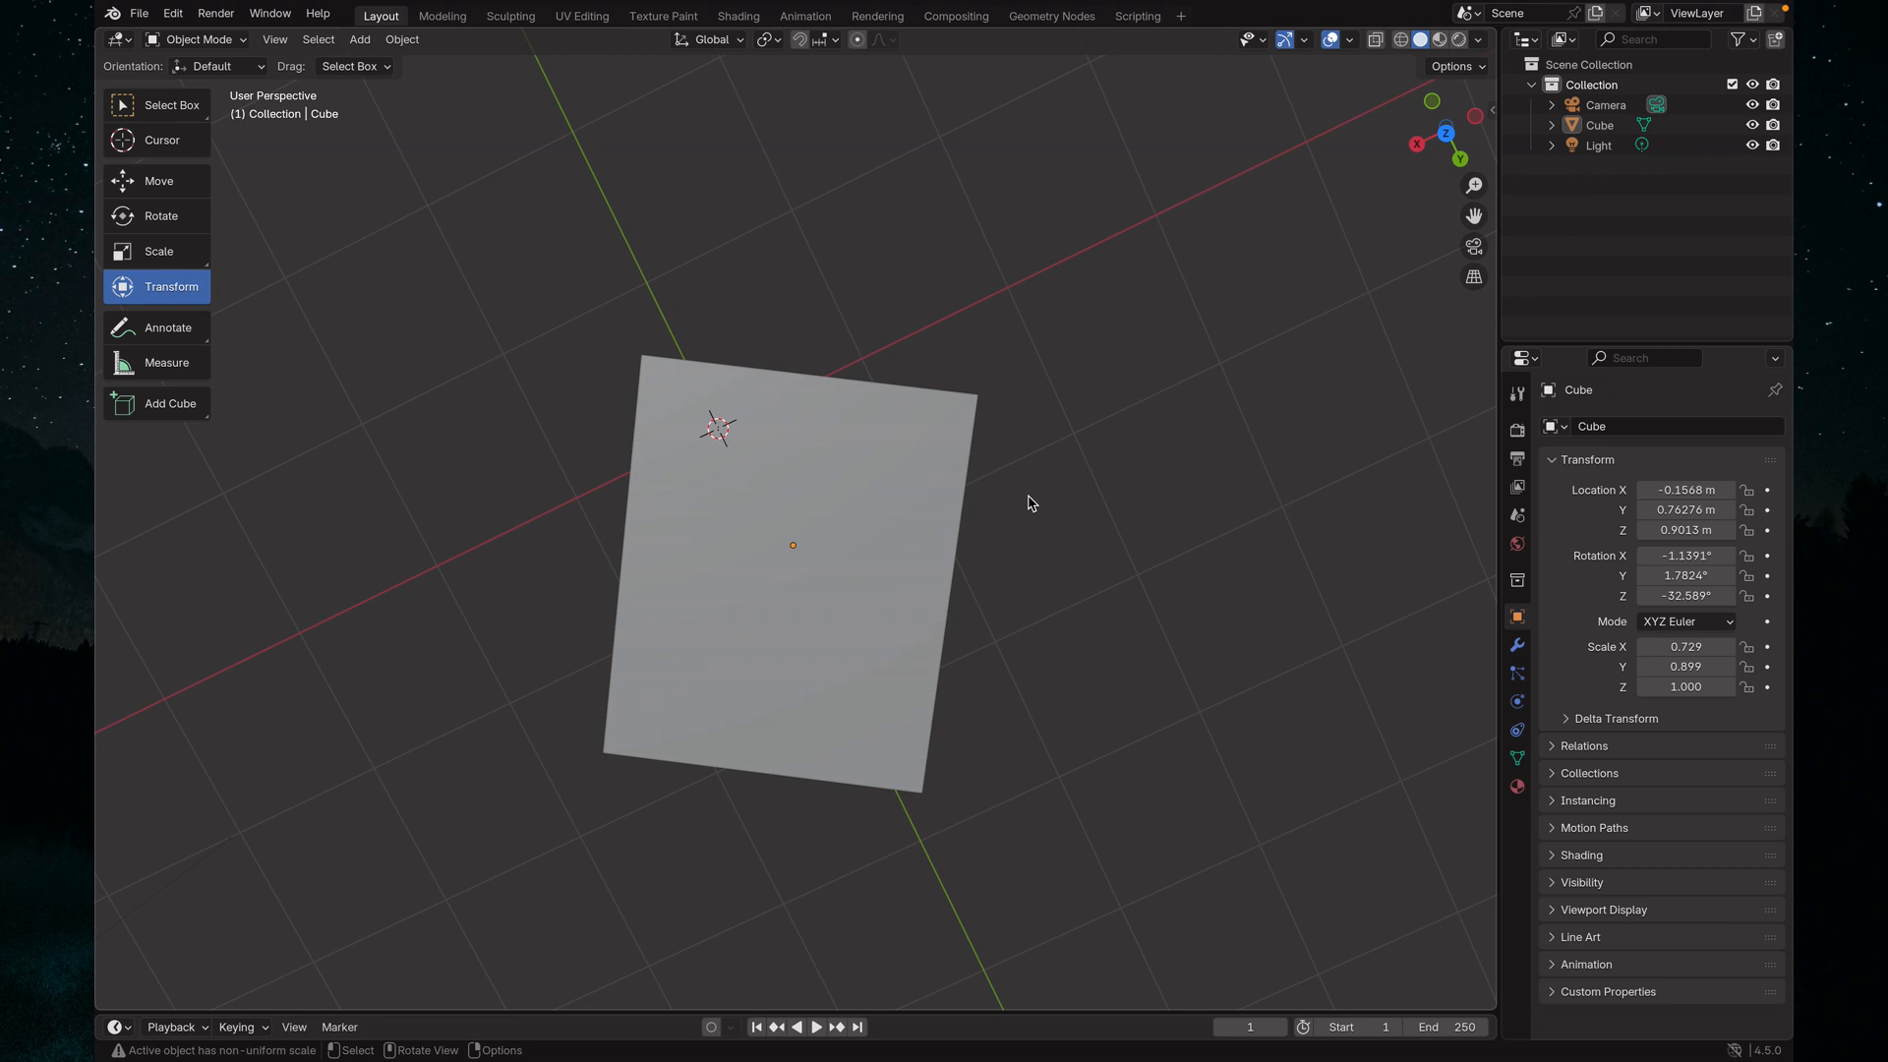
middle_drag(961, 581, 1083, 443)
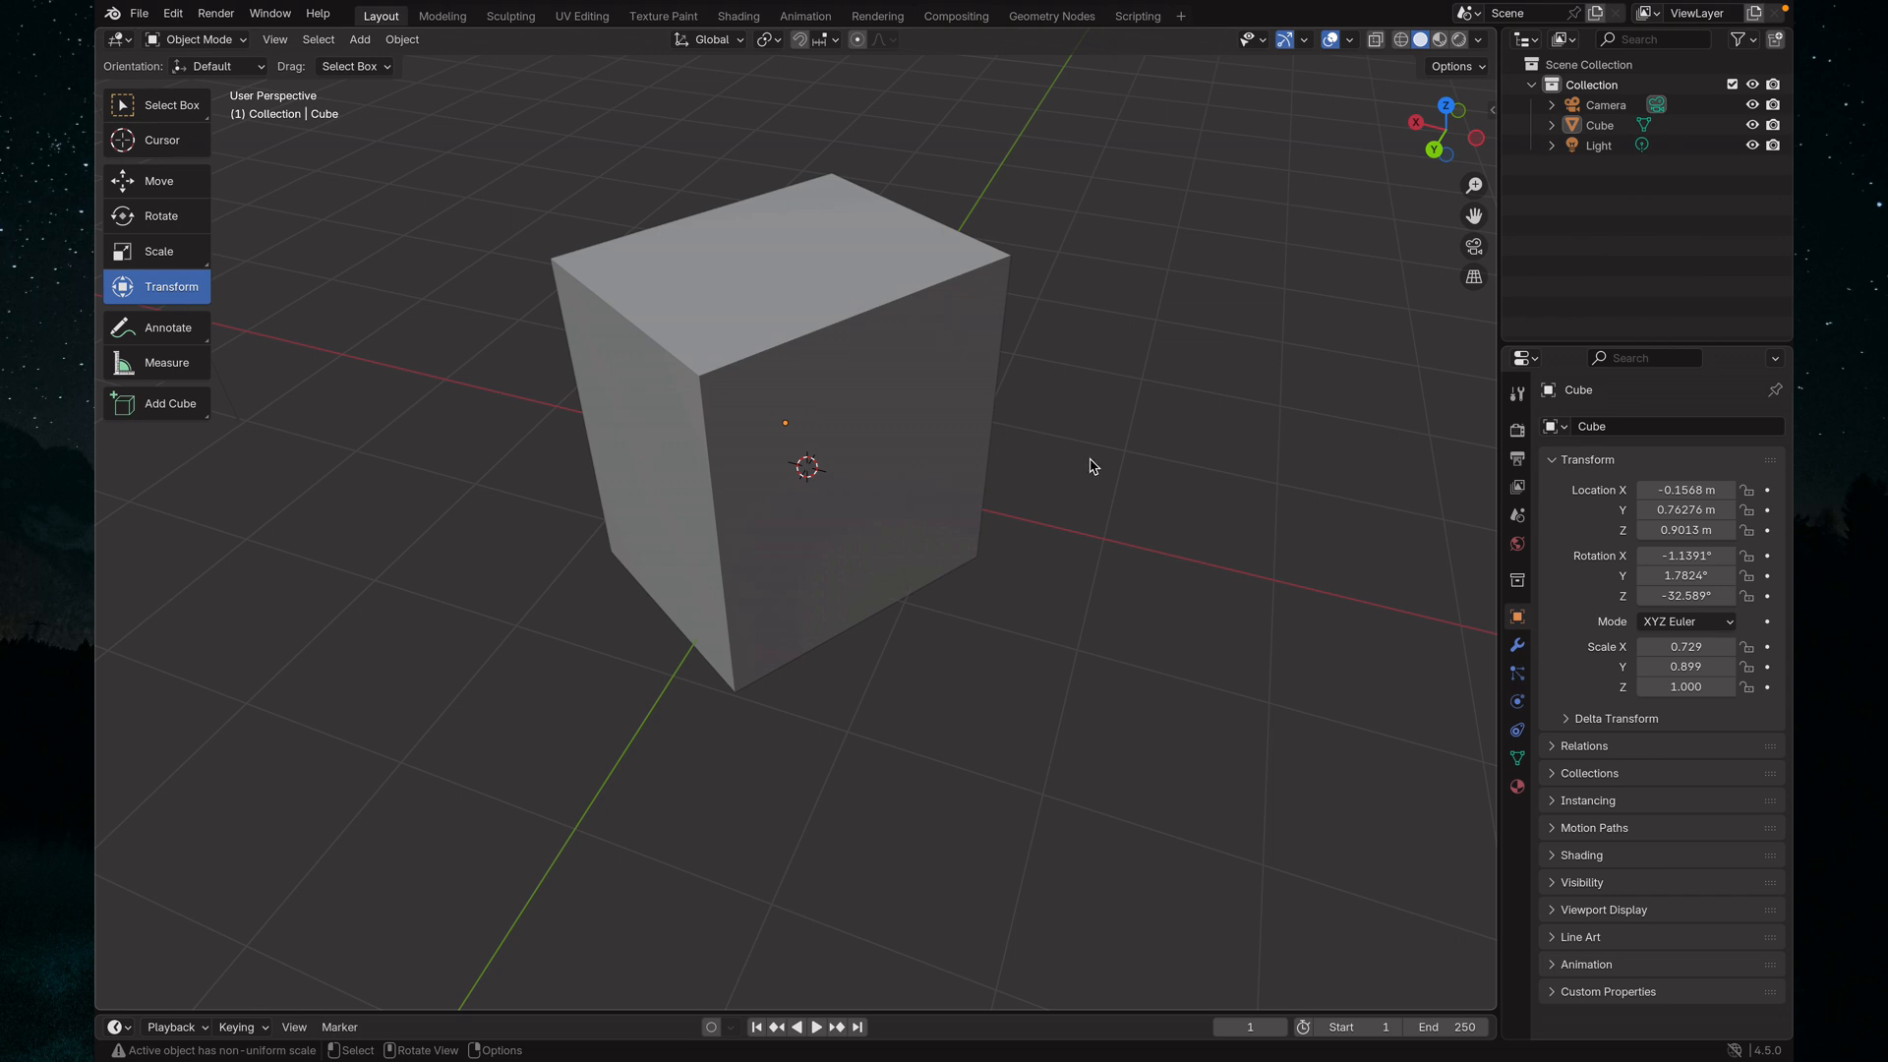
scroll(1098, 482, up, 1)
scroll(1100, 489, down, 2)
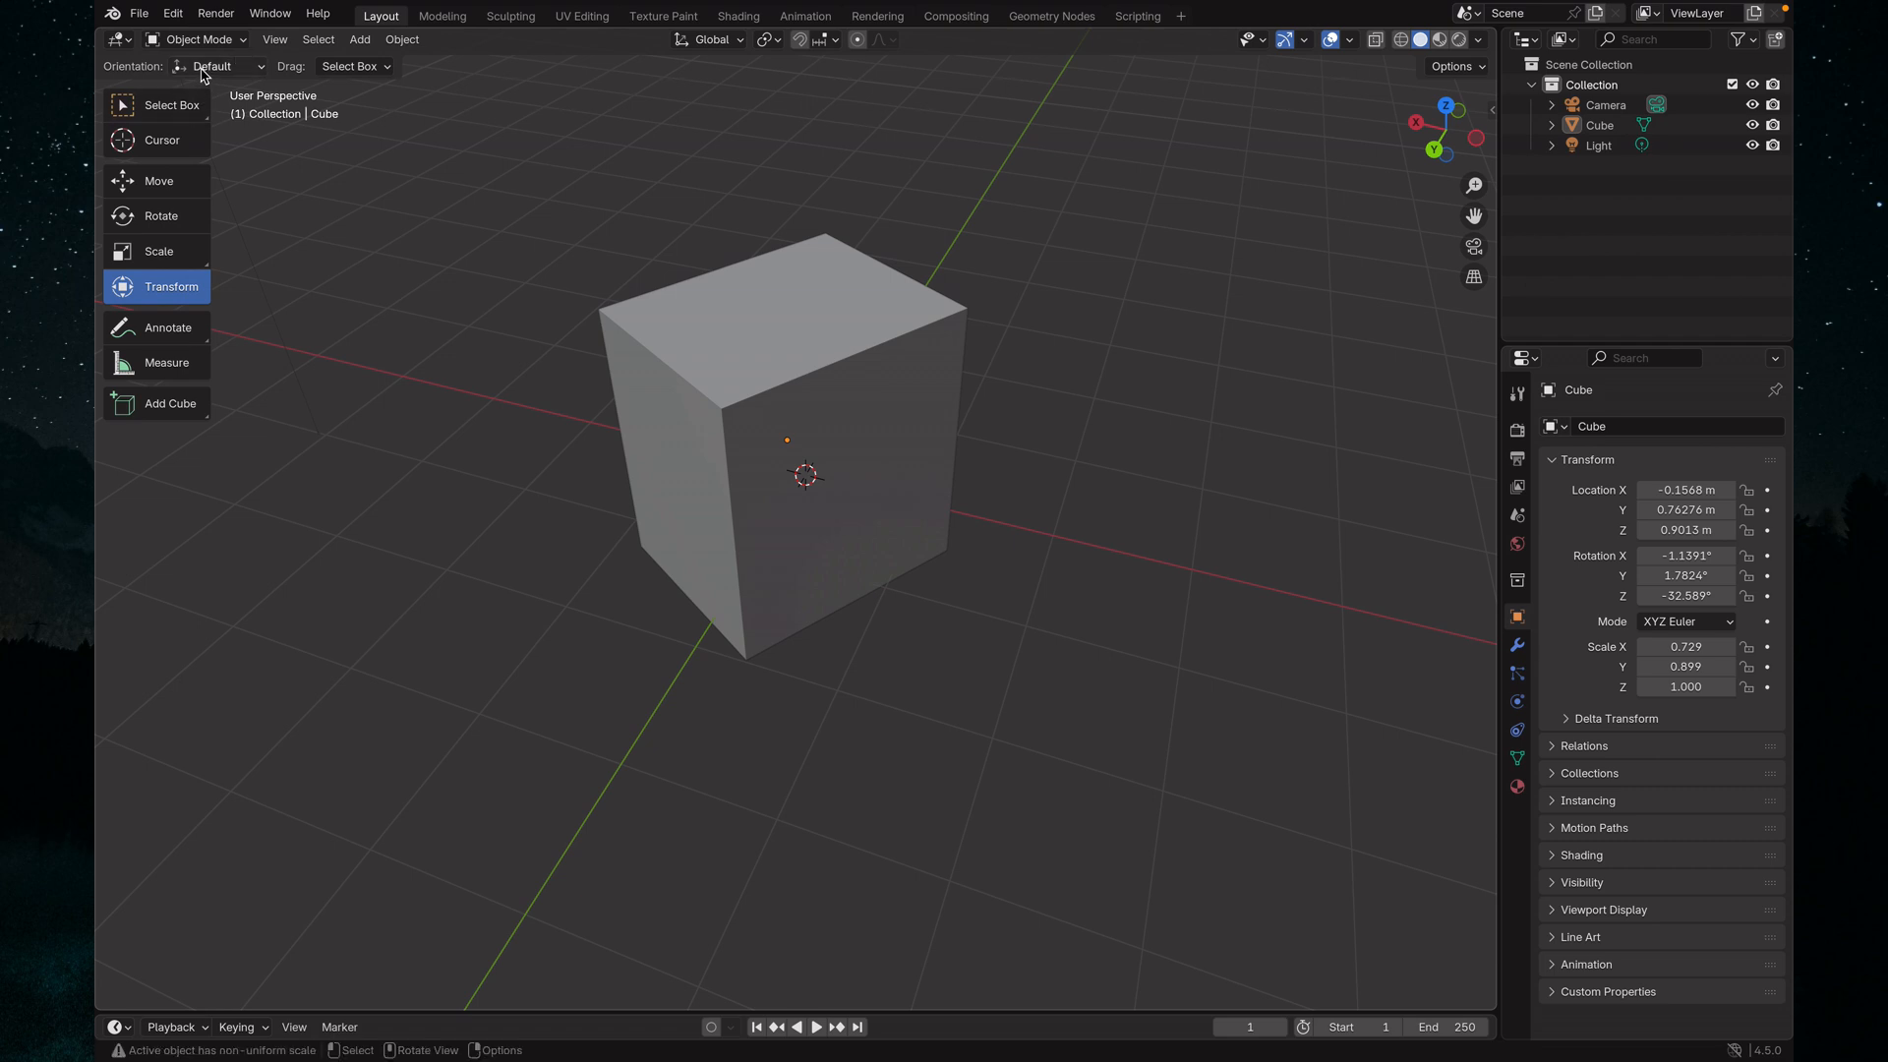
View the cube from the preset Top viewpoint and from the preset Front viewpoint
click(229, 45)
mouse_move(275, 43)
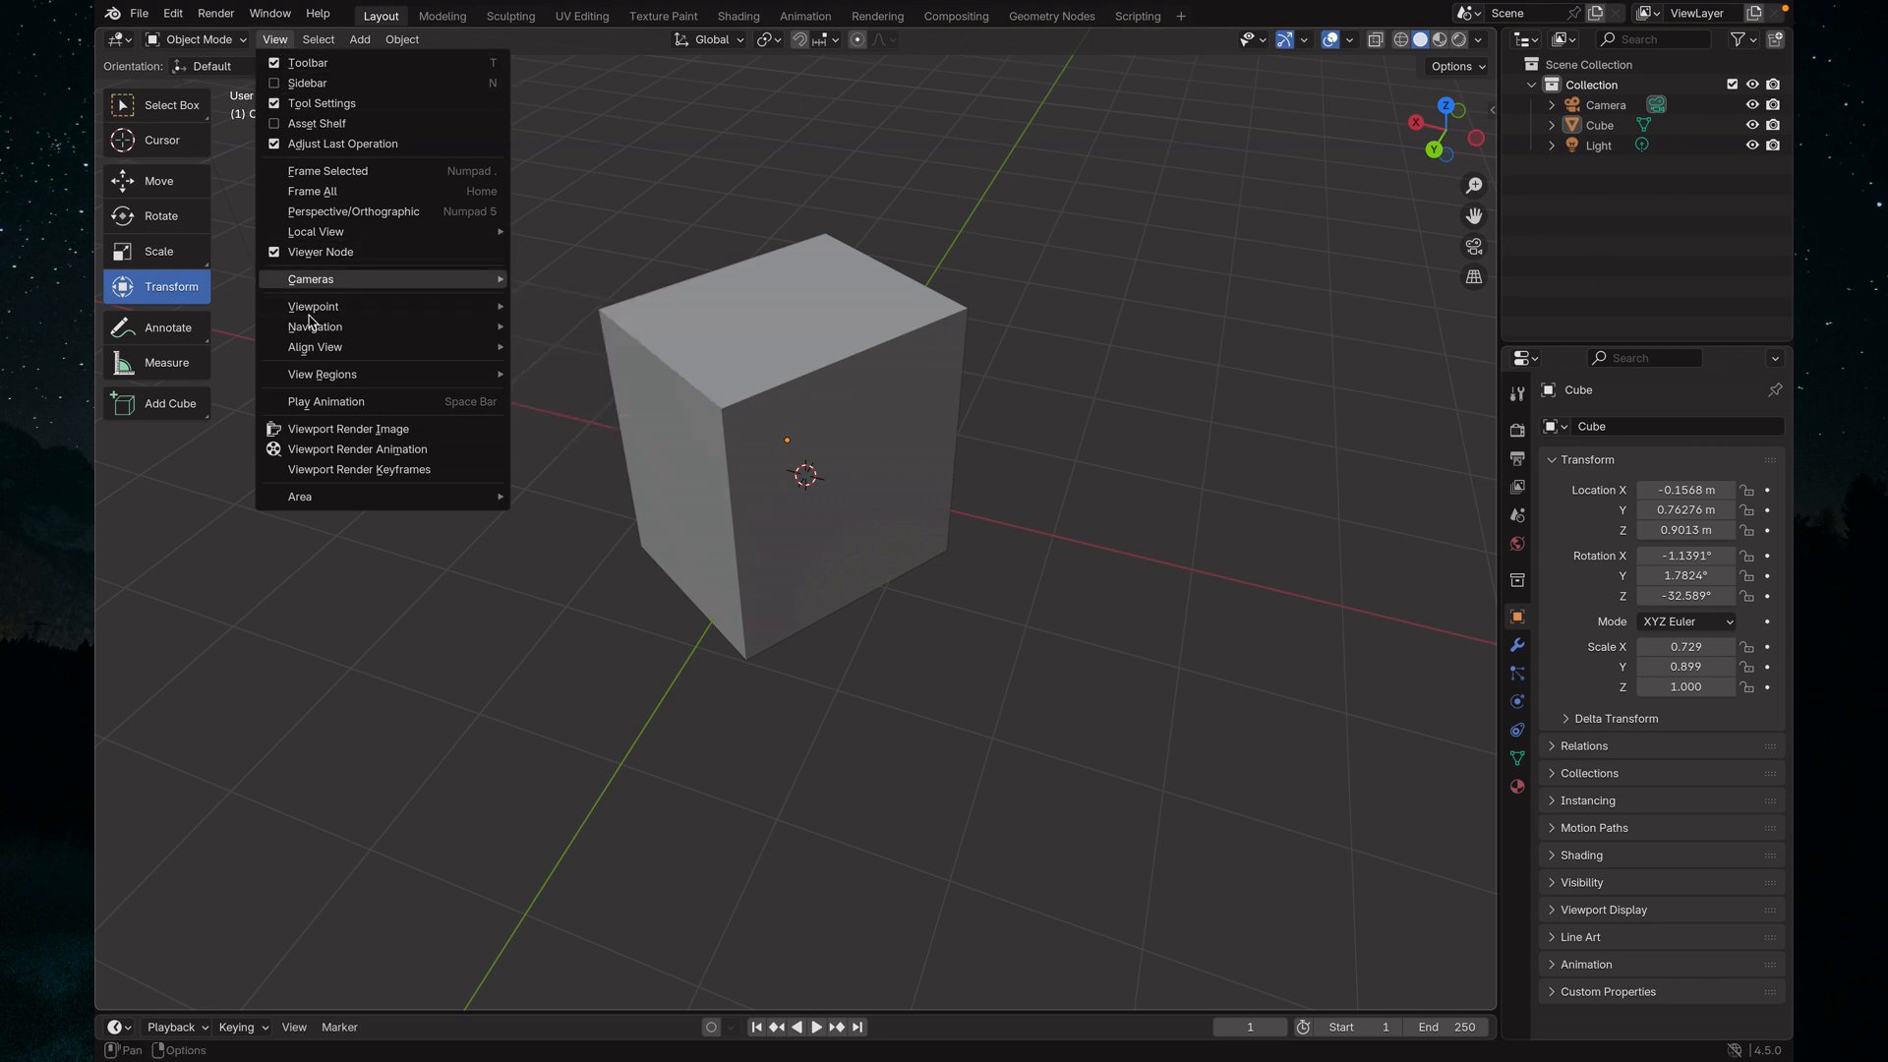
mouse_move(329, 310)
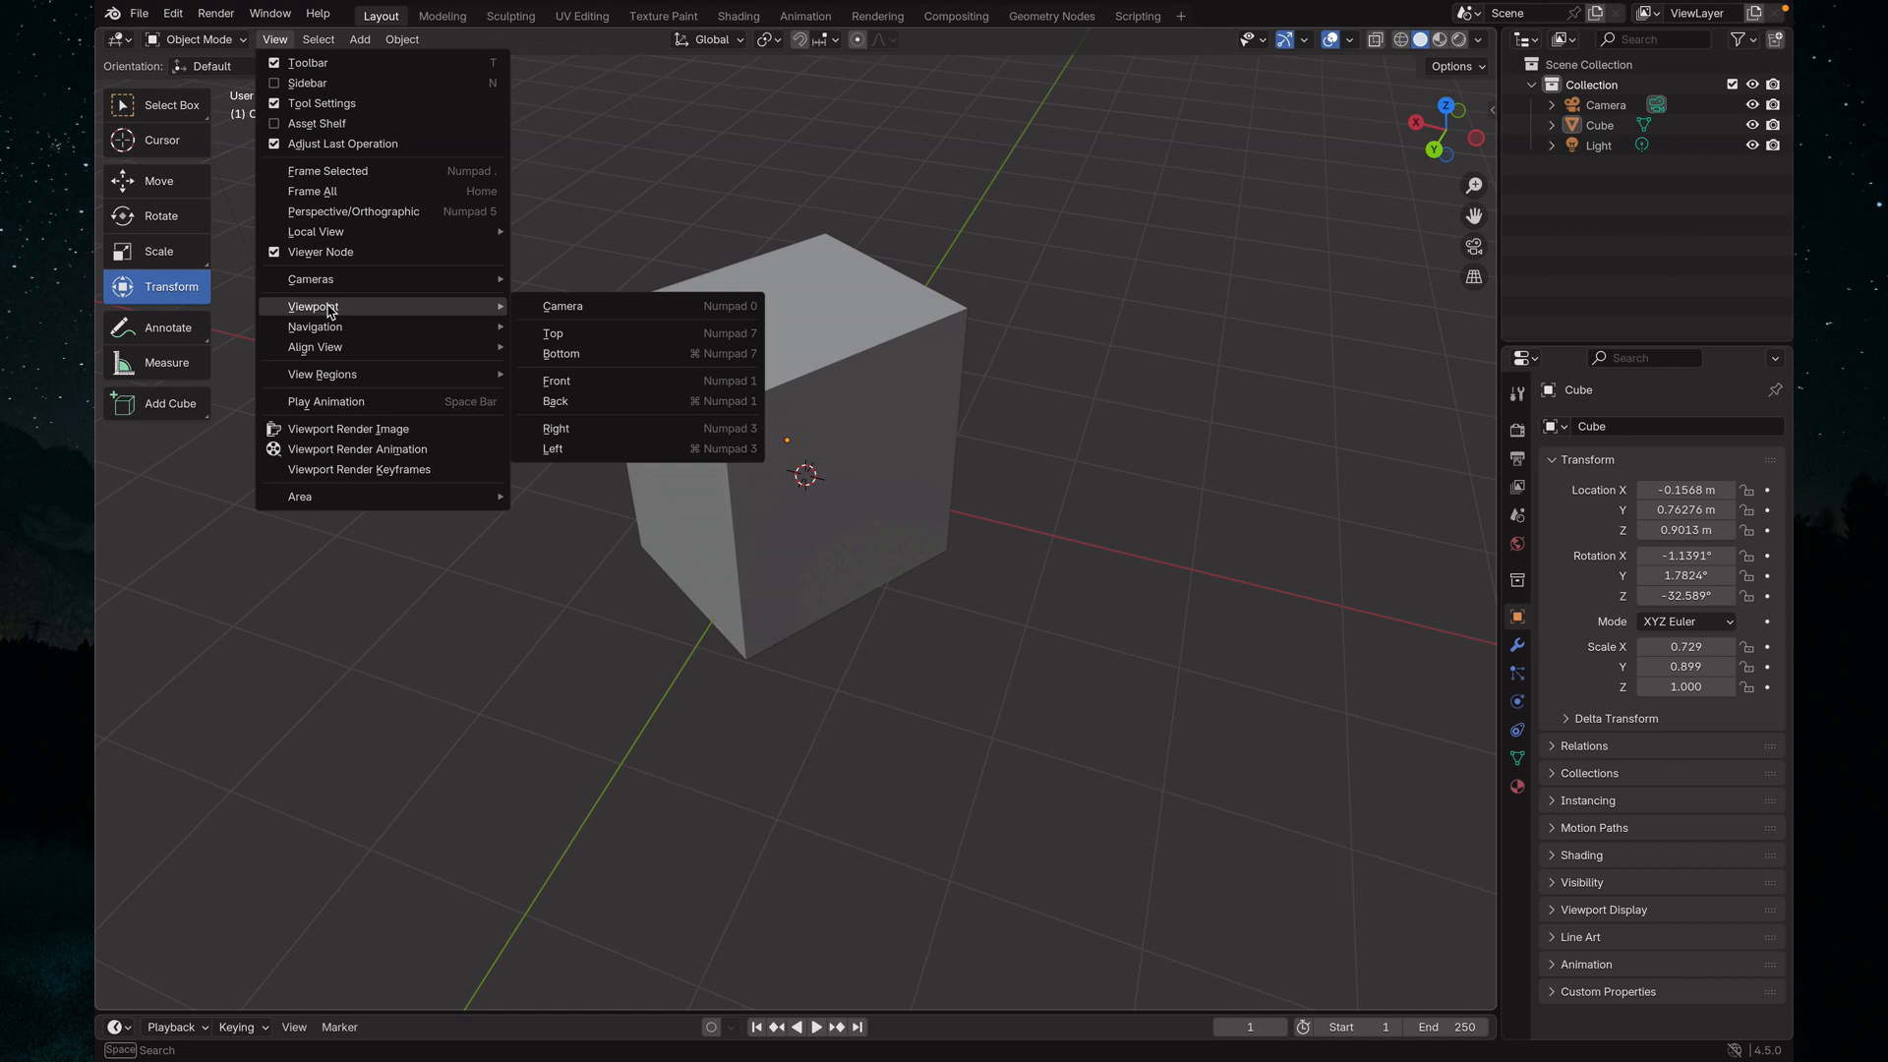
click(555, 336)
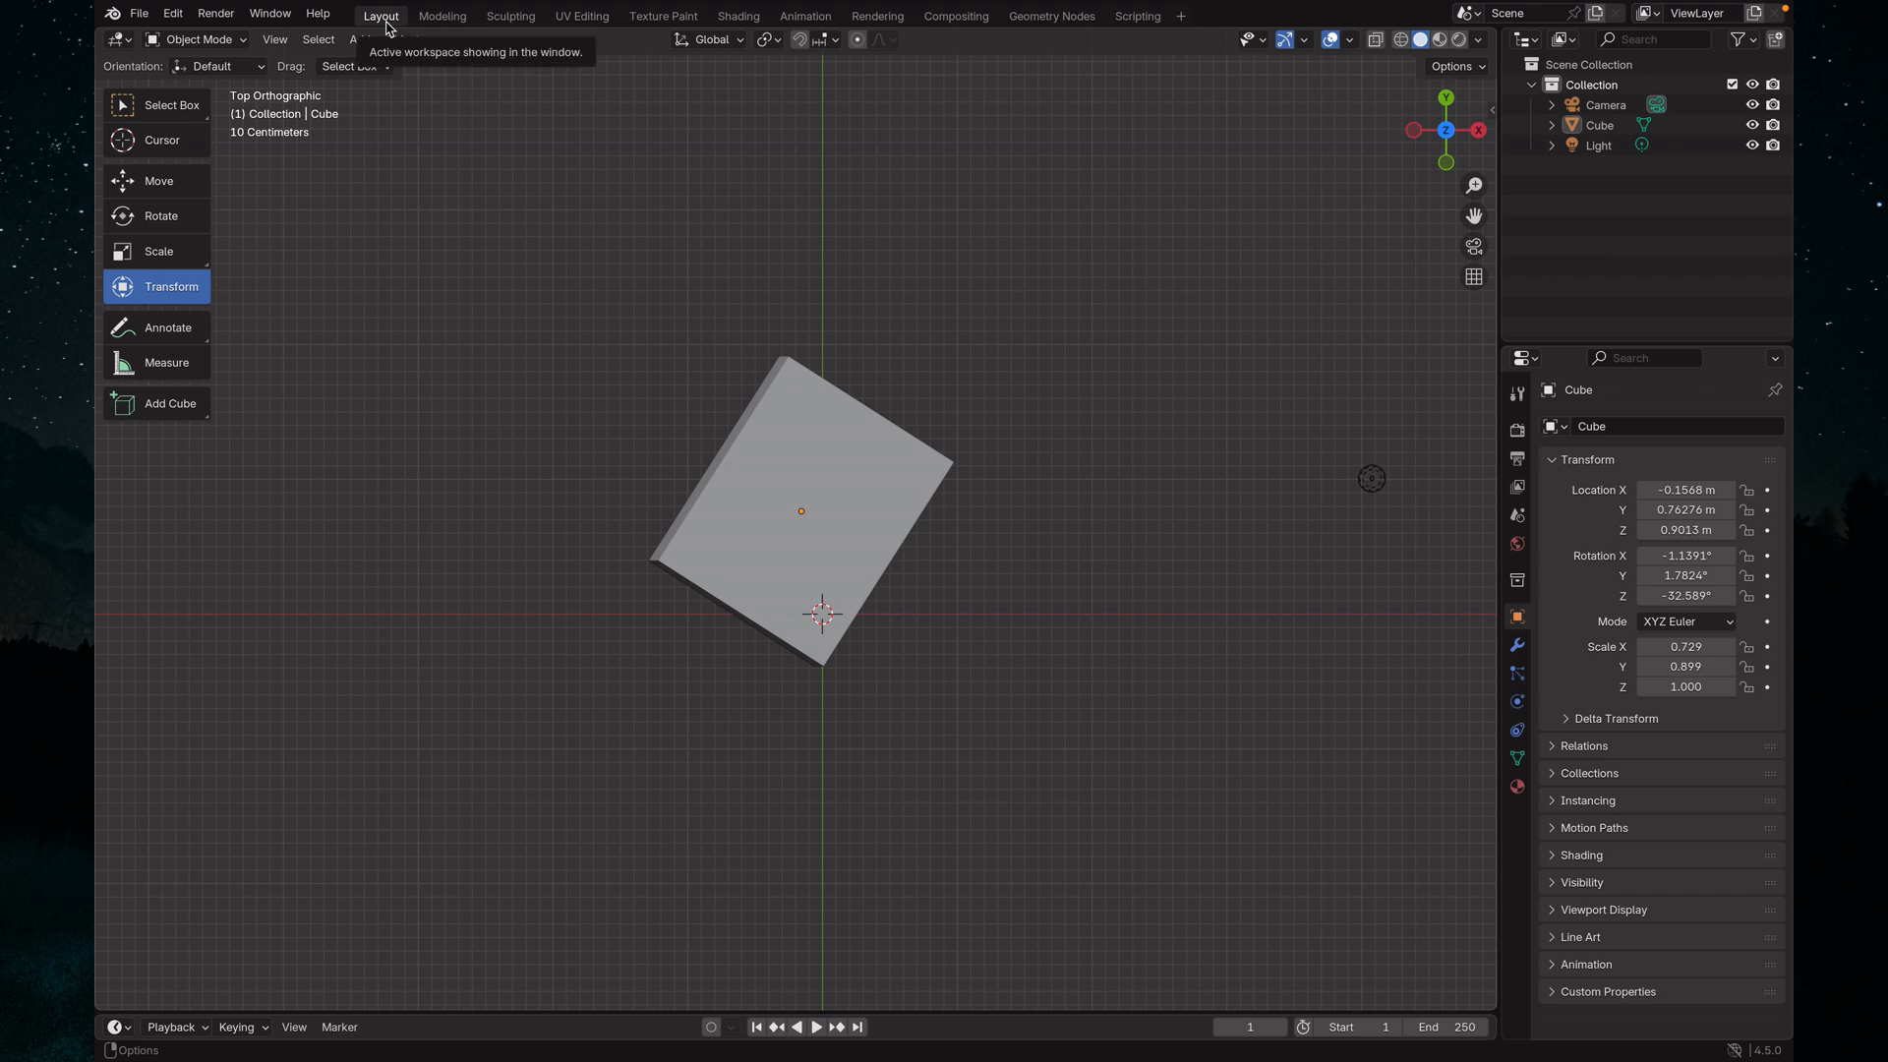
click(275, 40)
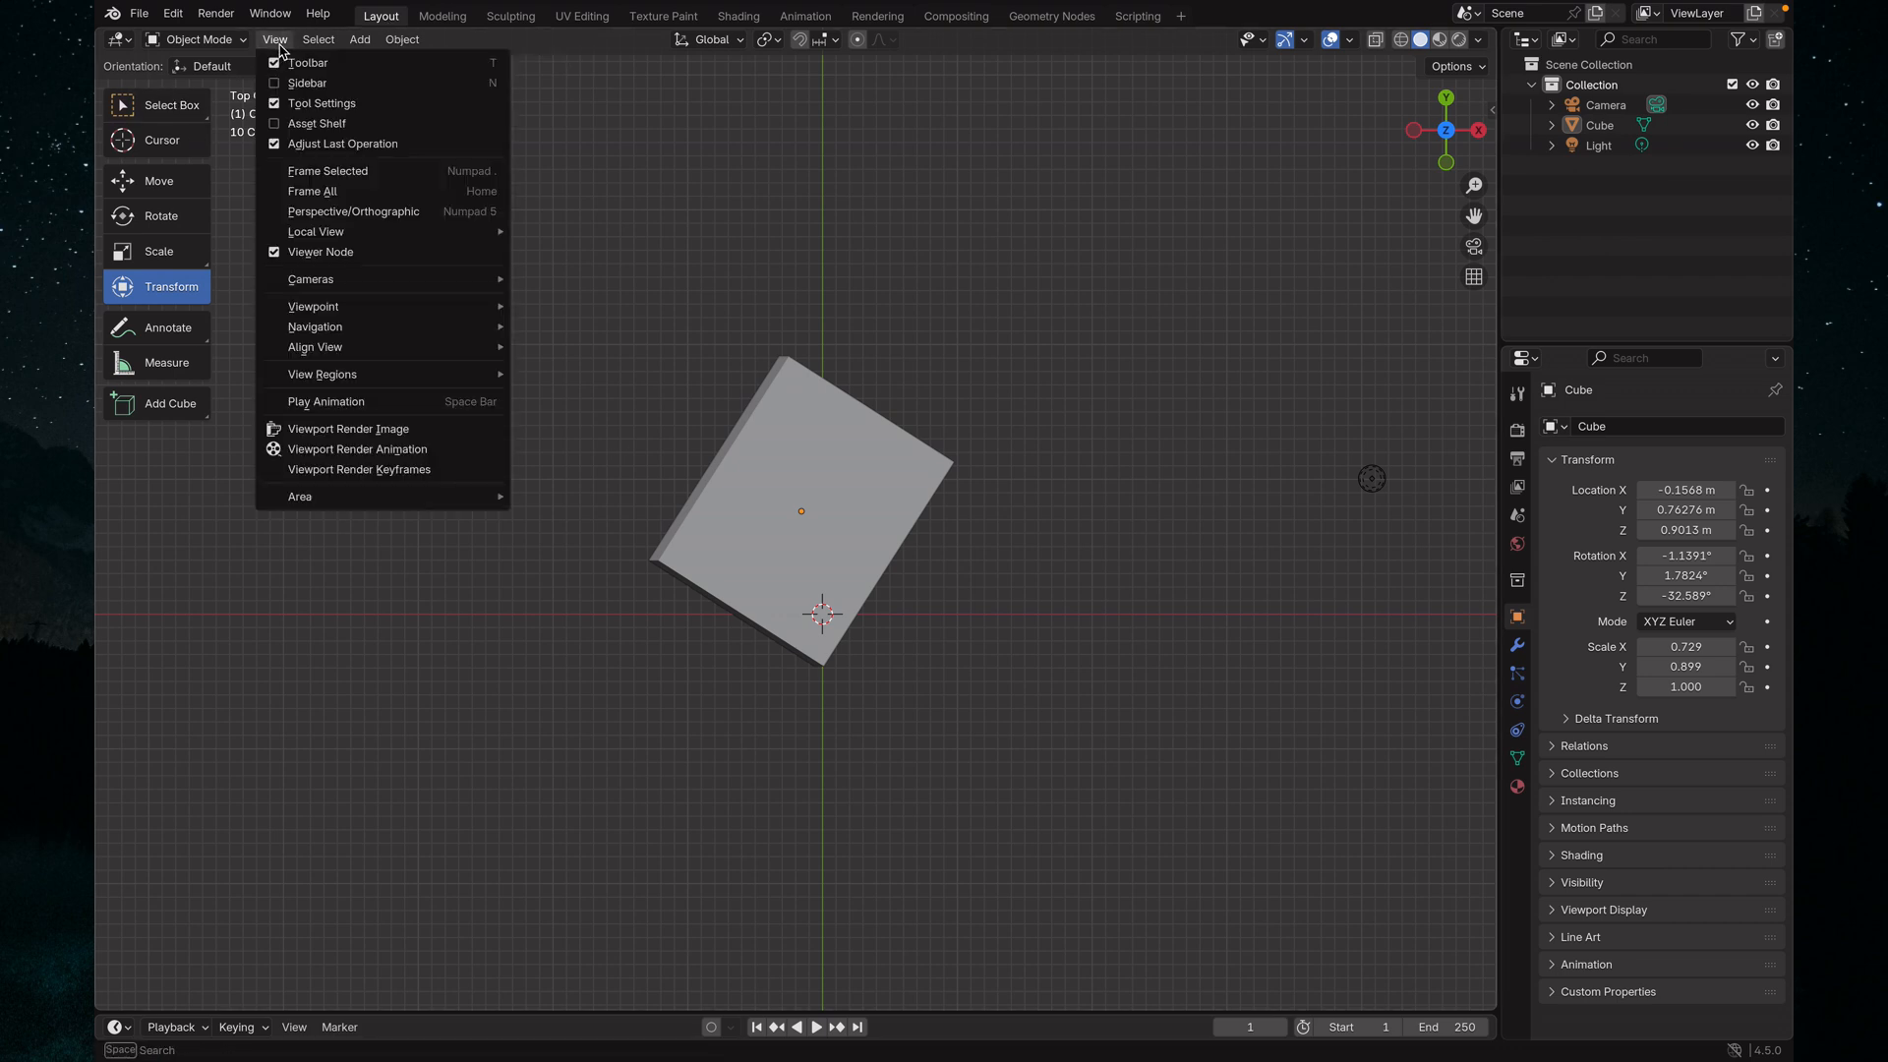
mouse_move(386, 311)
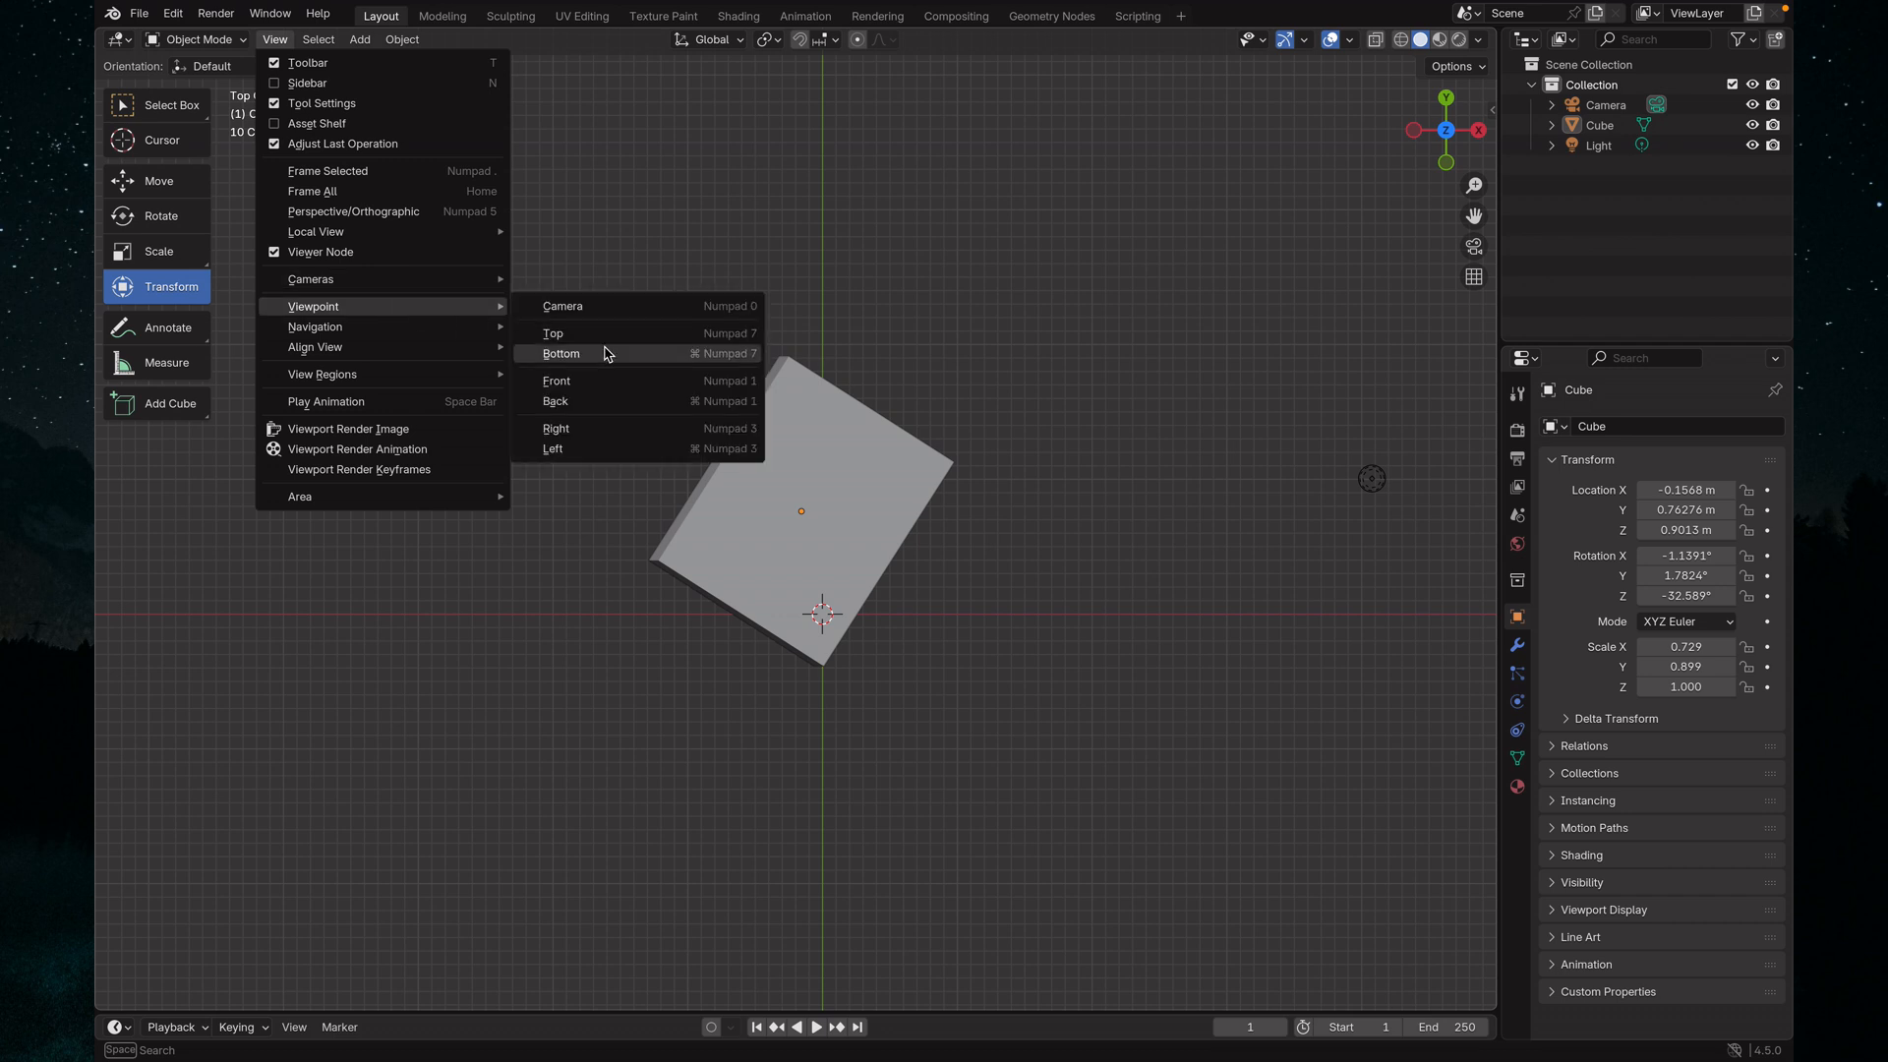
click(588, 381)
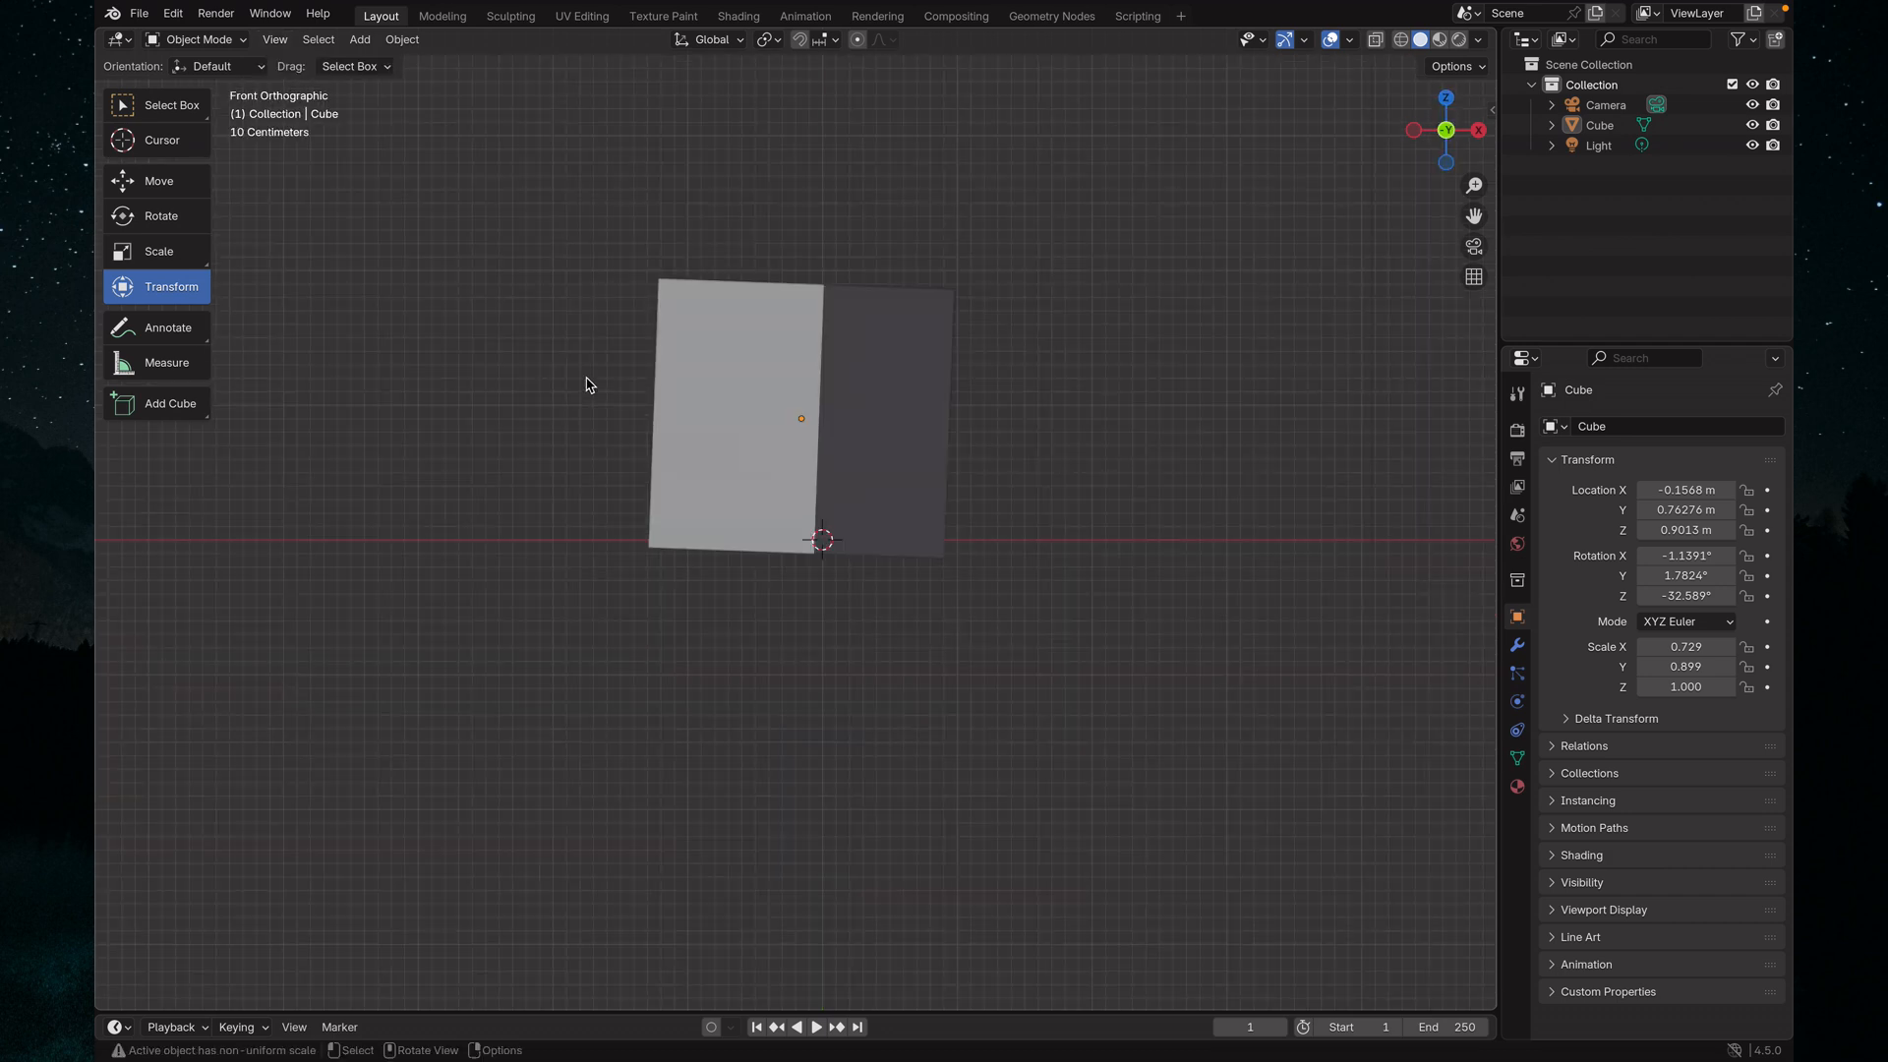
Inspect the cube's other sides in perspective and return the viewport to the preset Top viewpoint
middle_drag(952, 522, 864, 658)
middle_drag(1059, 639, 451, 560)
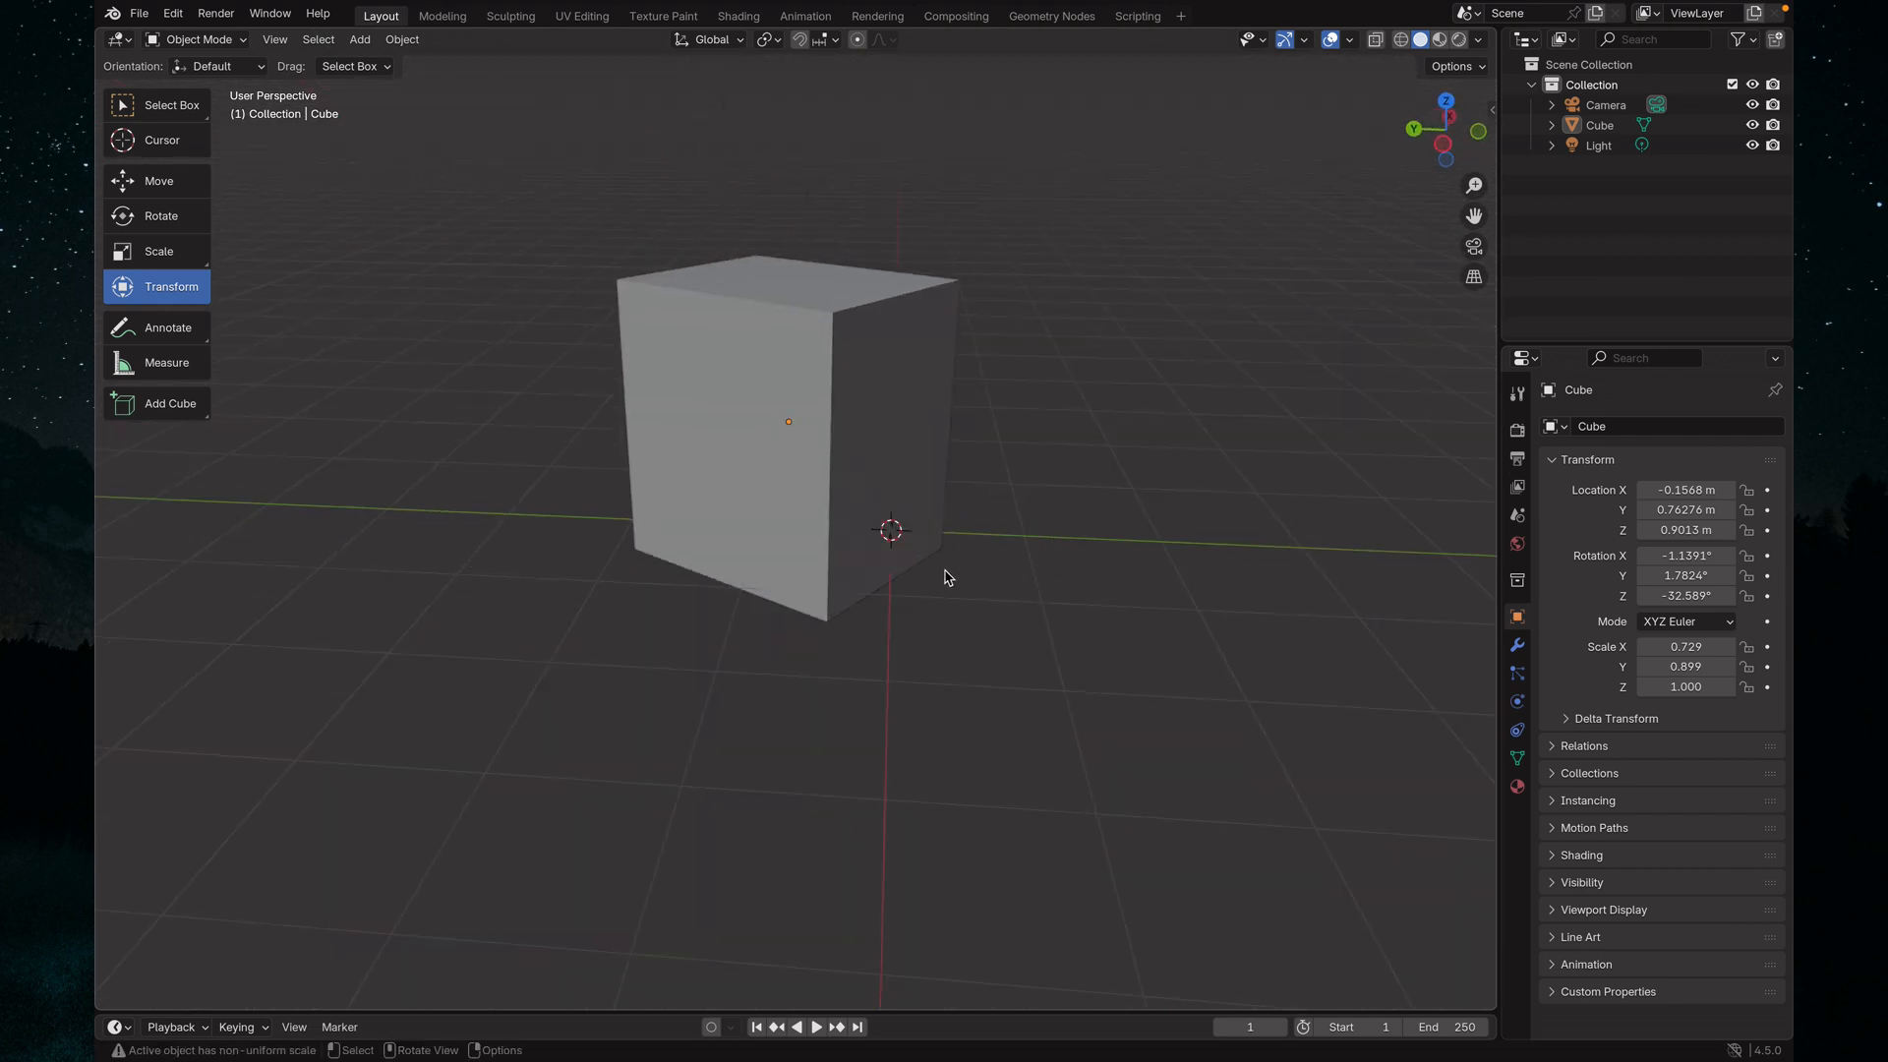
scroll(898, 586, down, 3)
scroll(876, 599, up, 5)
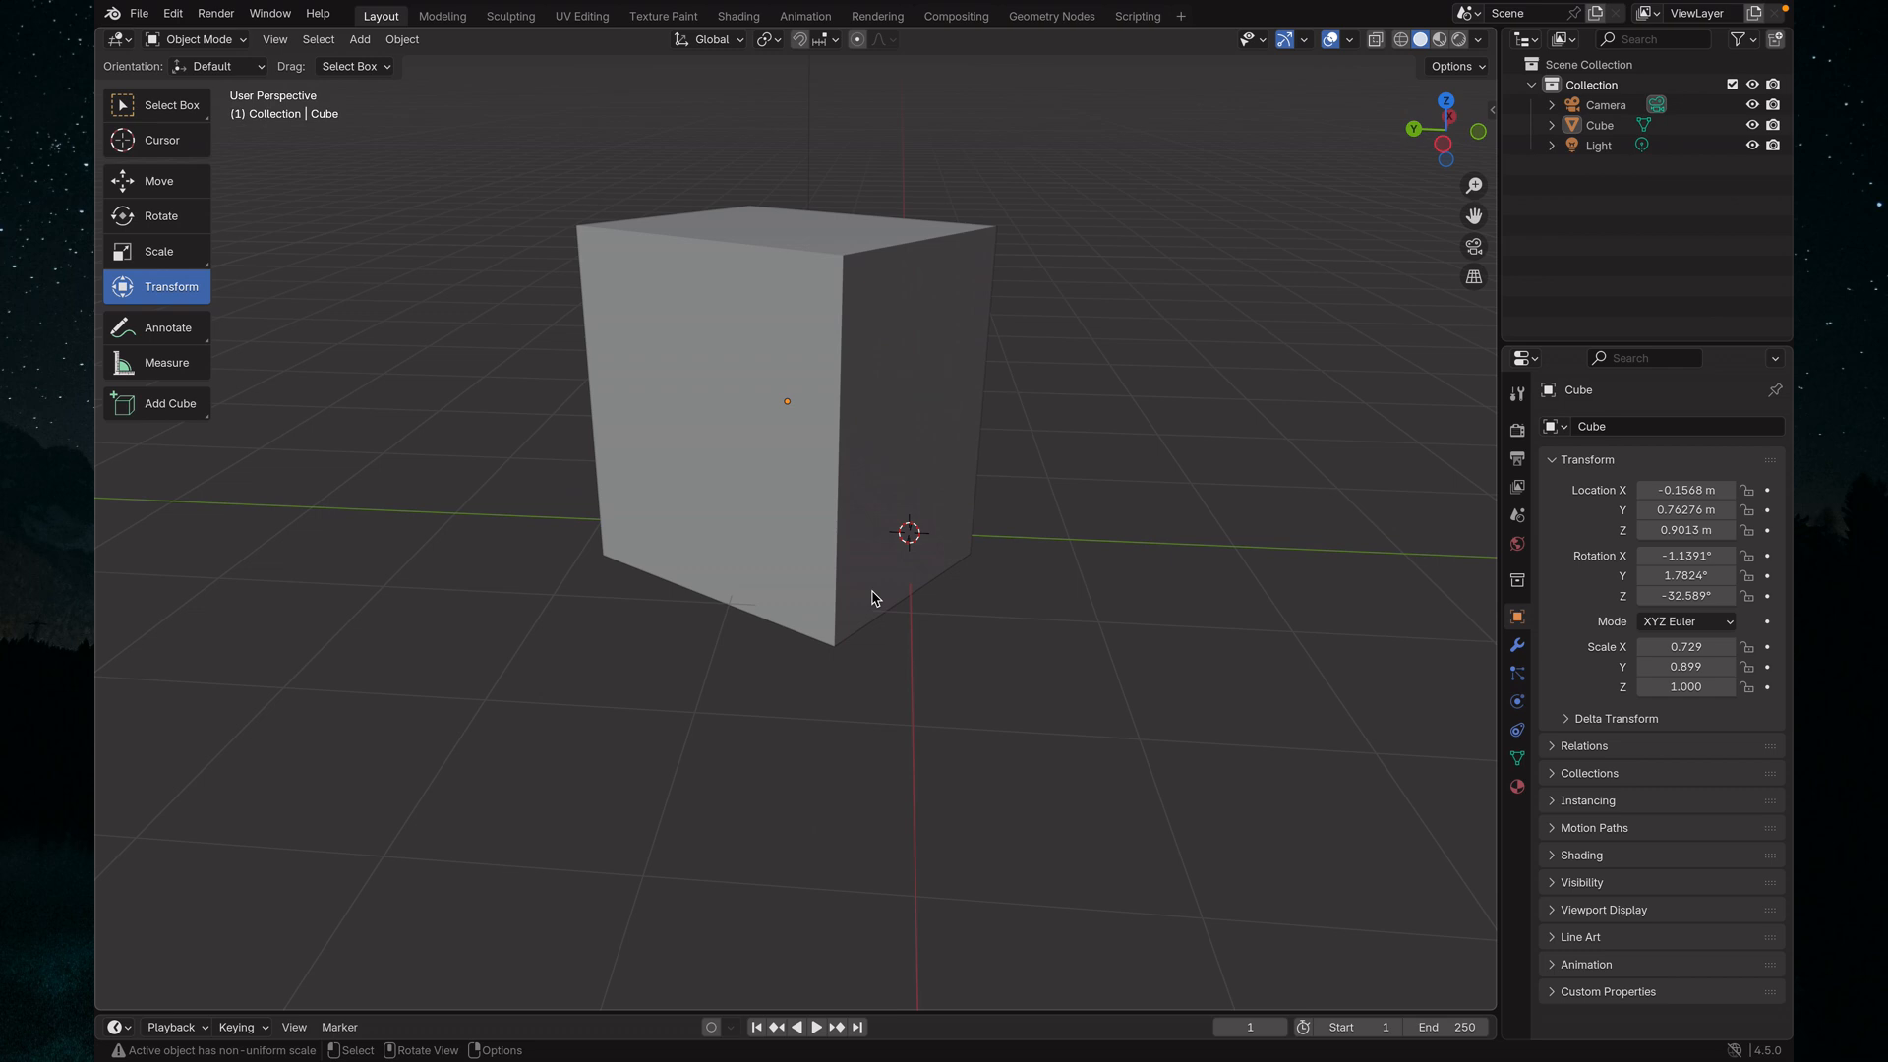
scroll(872, 596, down, 3)
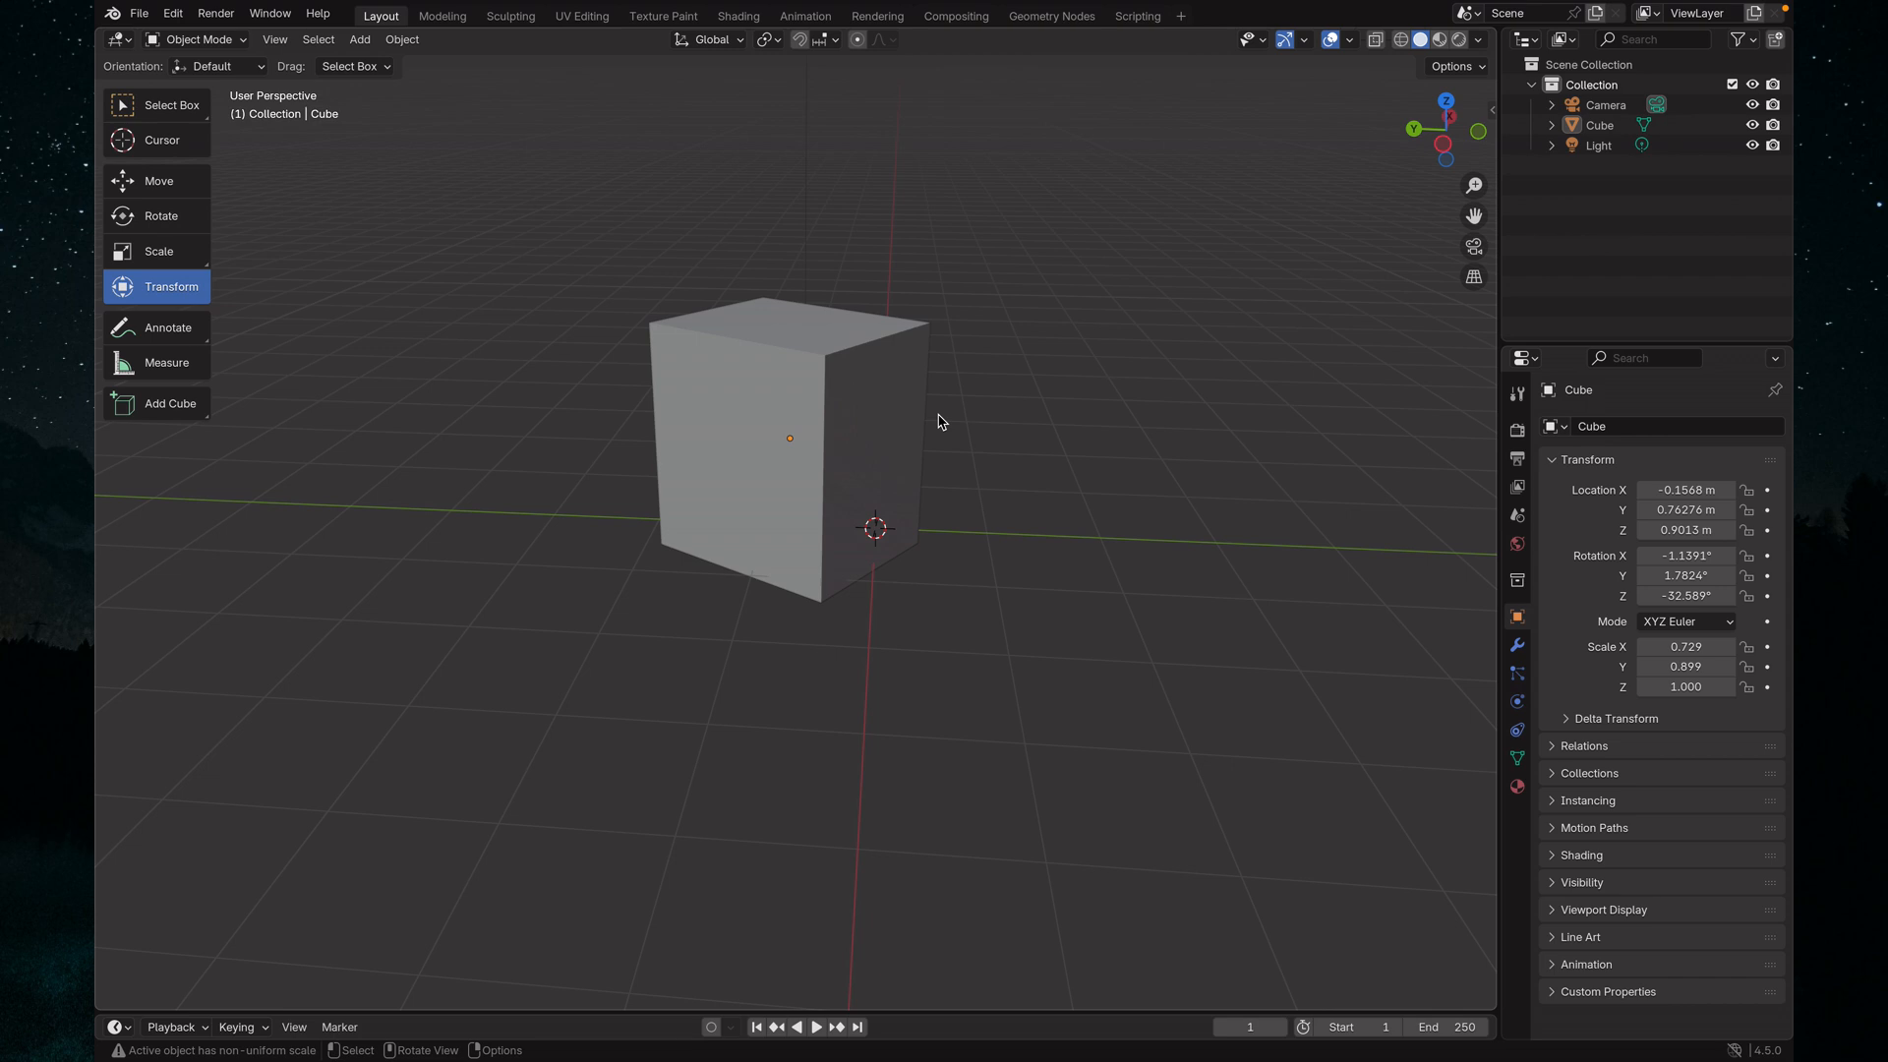
middle_drag(1041, 437, 753, 478)
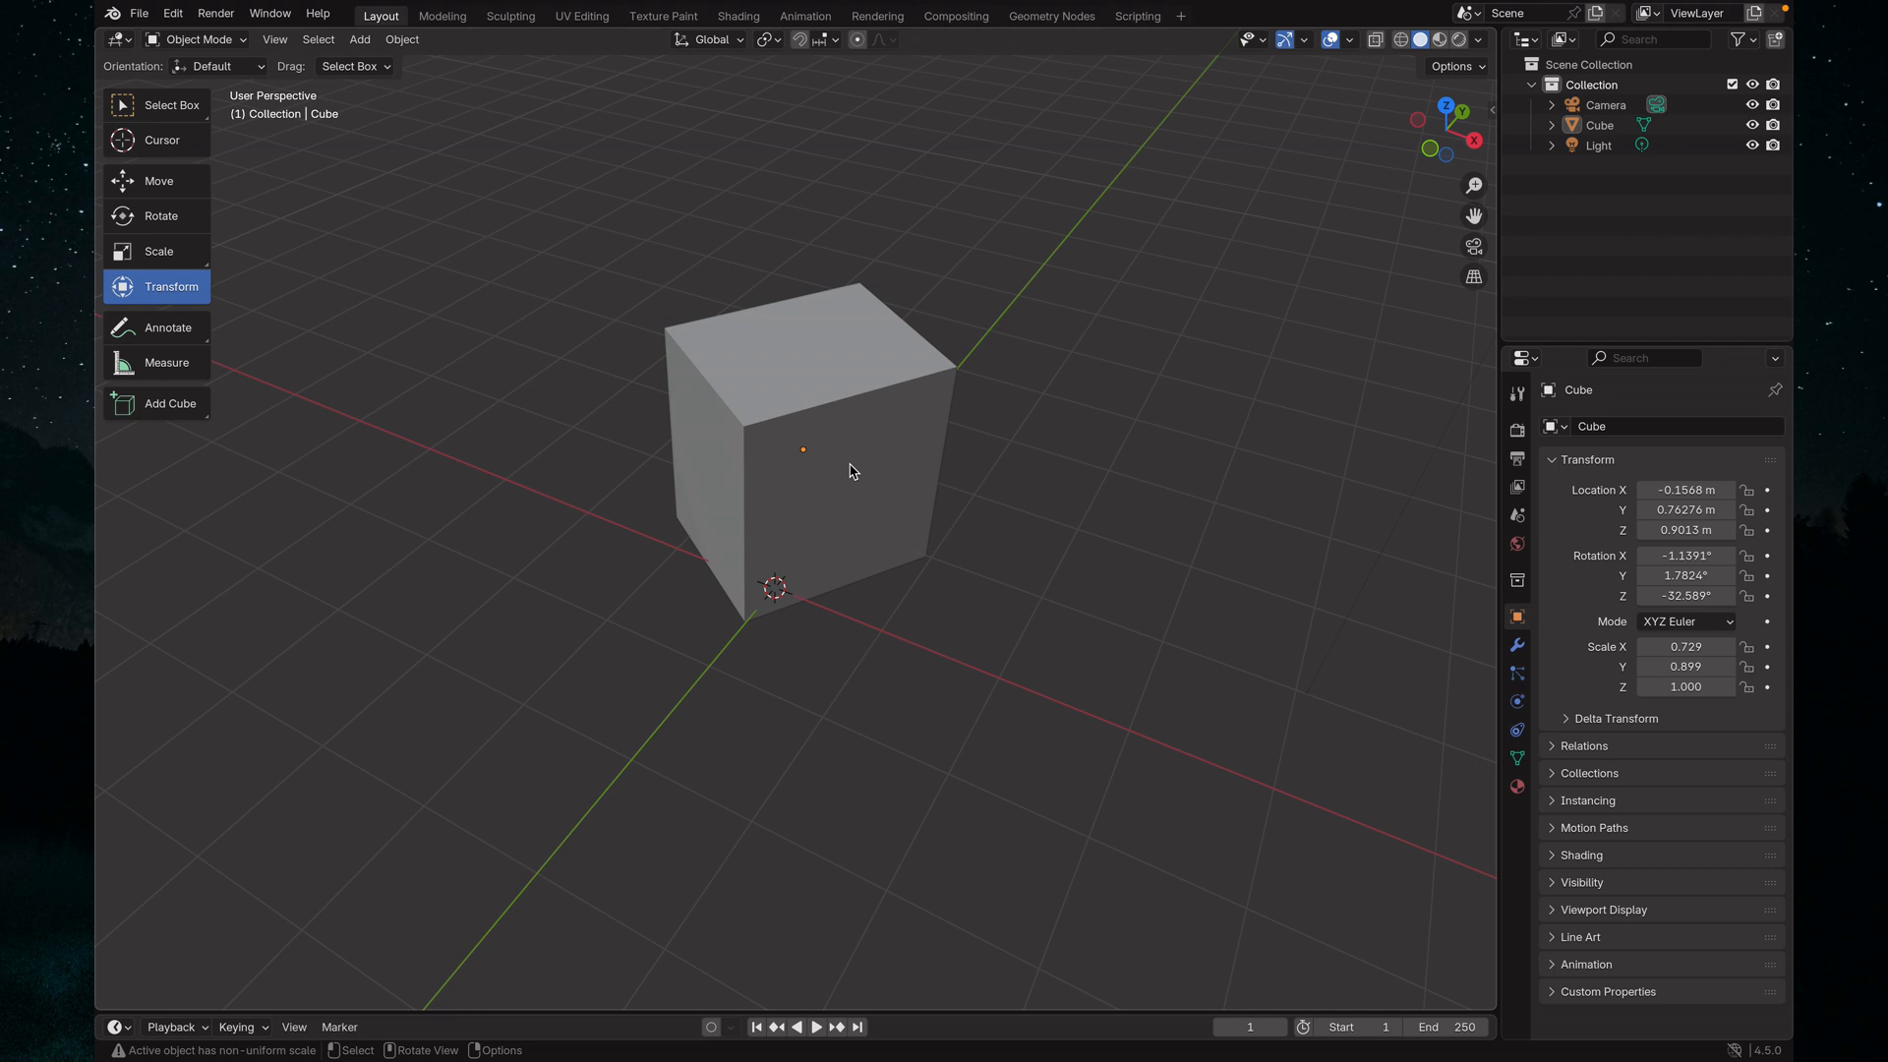
key(grave)
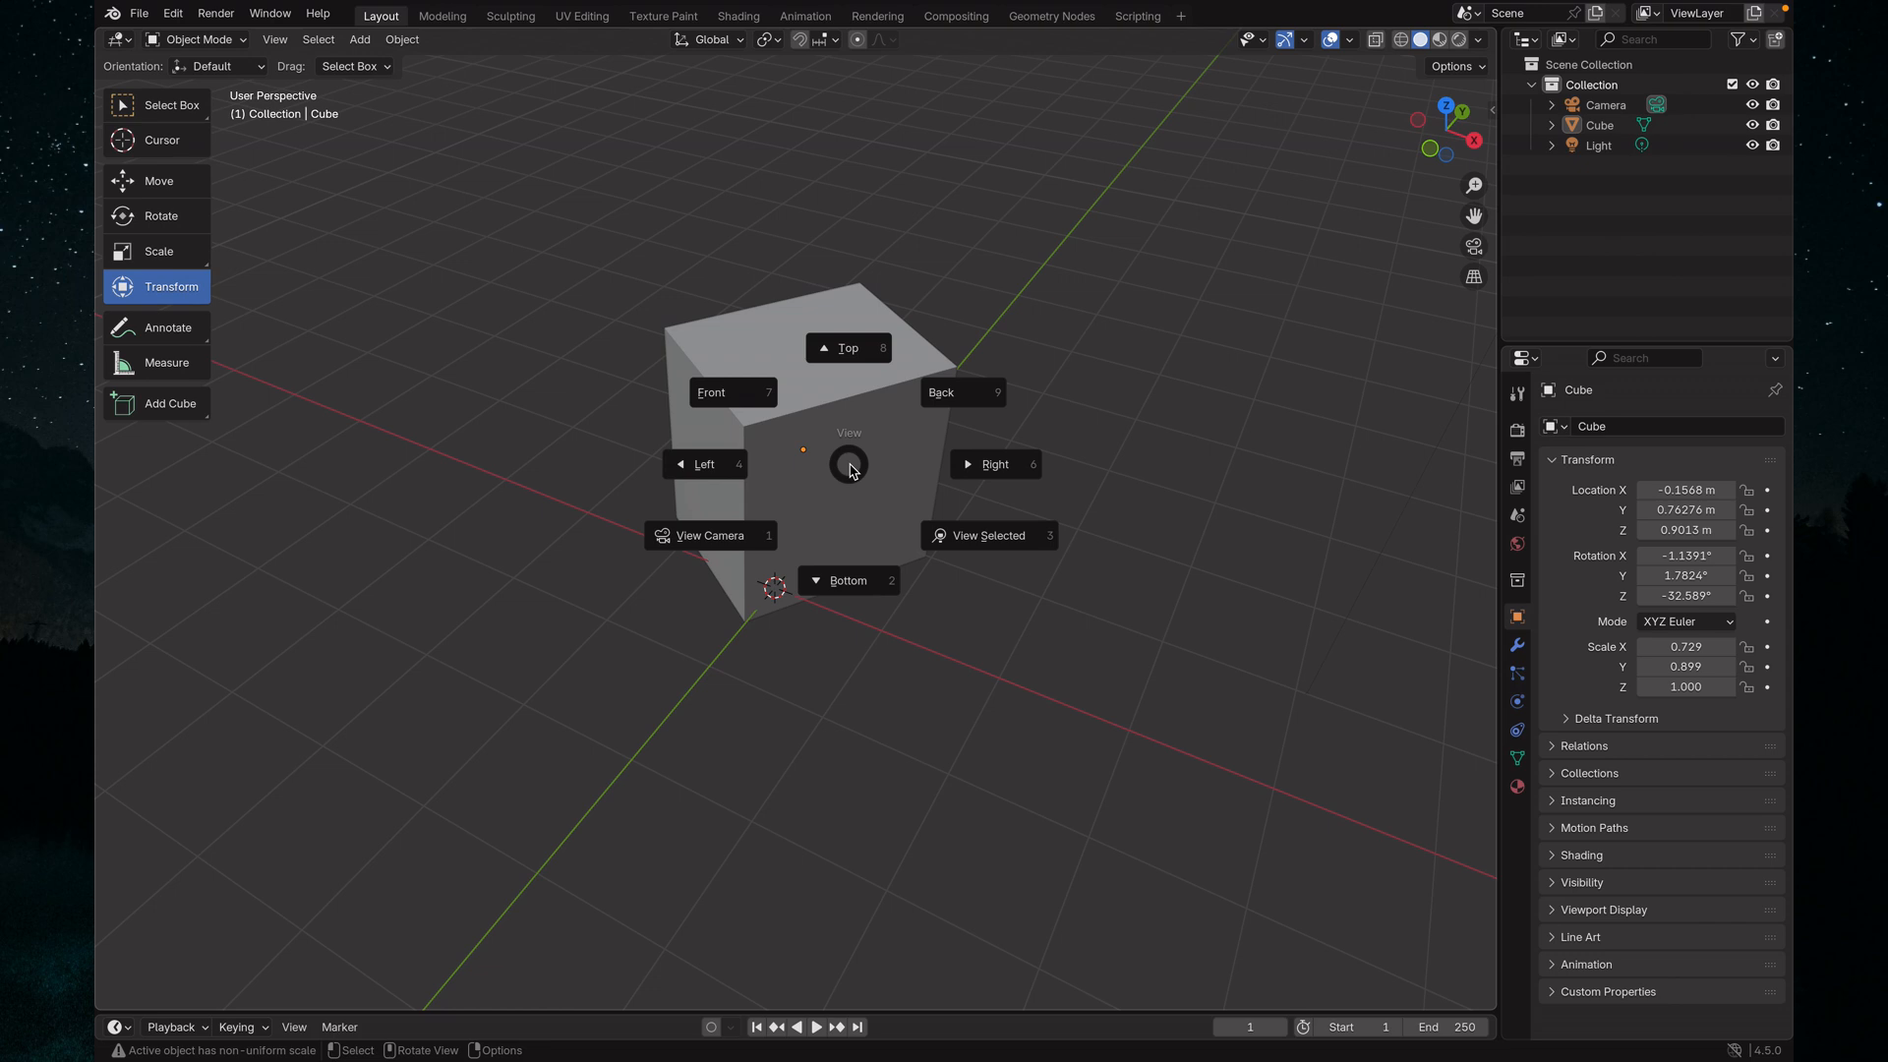
click(850, 352)
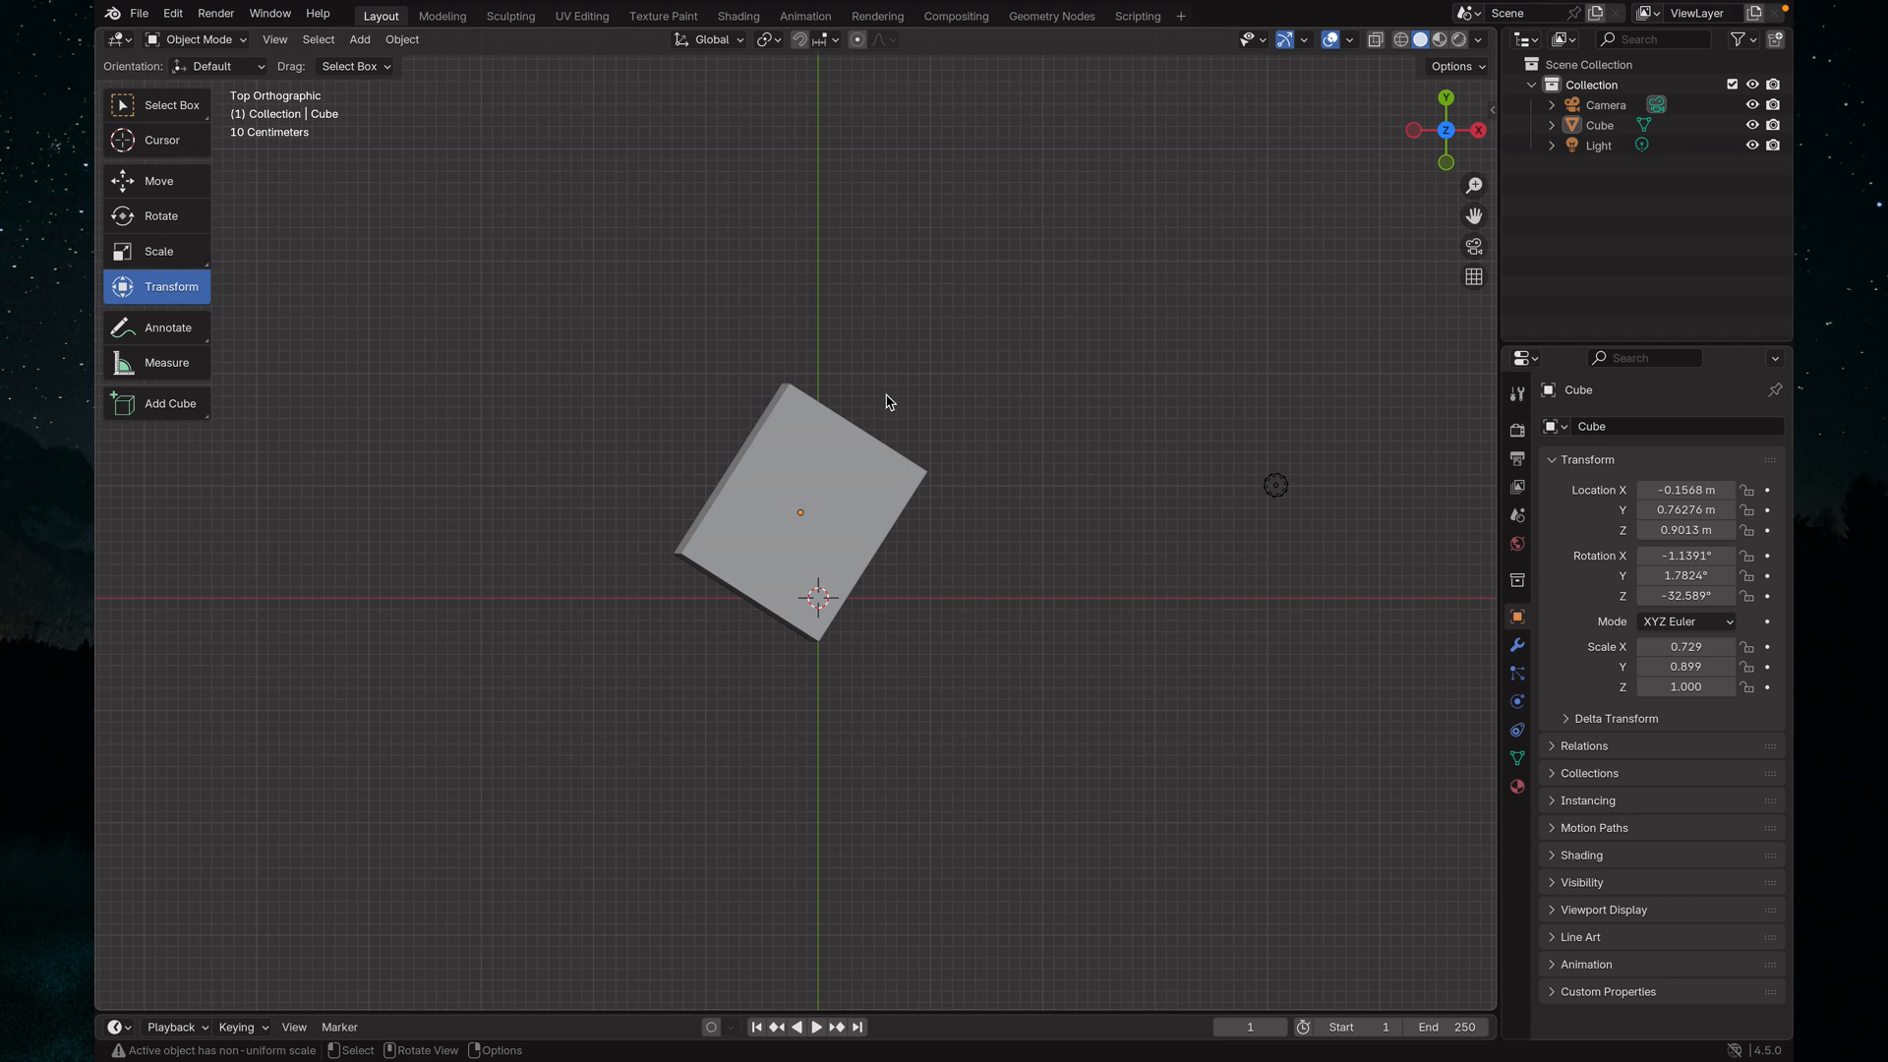
Select the cube in a perspective view and delete it from the scene
middle_drag(888, 401, 810, 397)
click(806, 389)
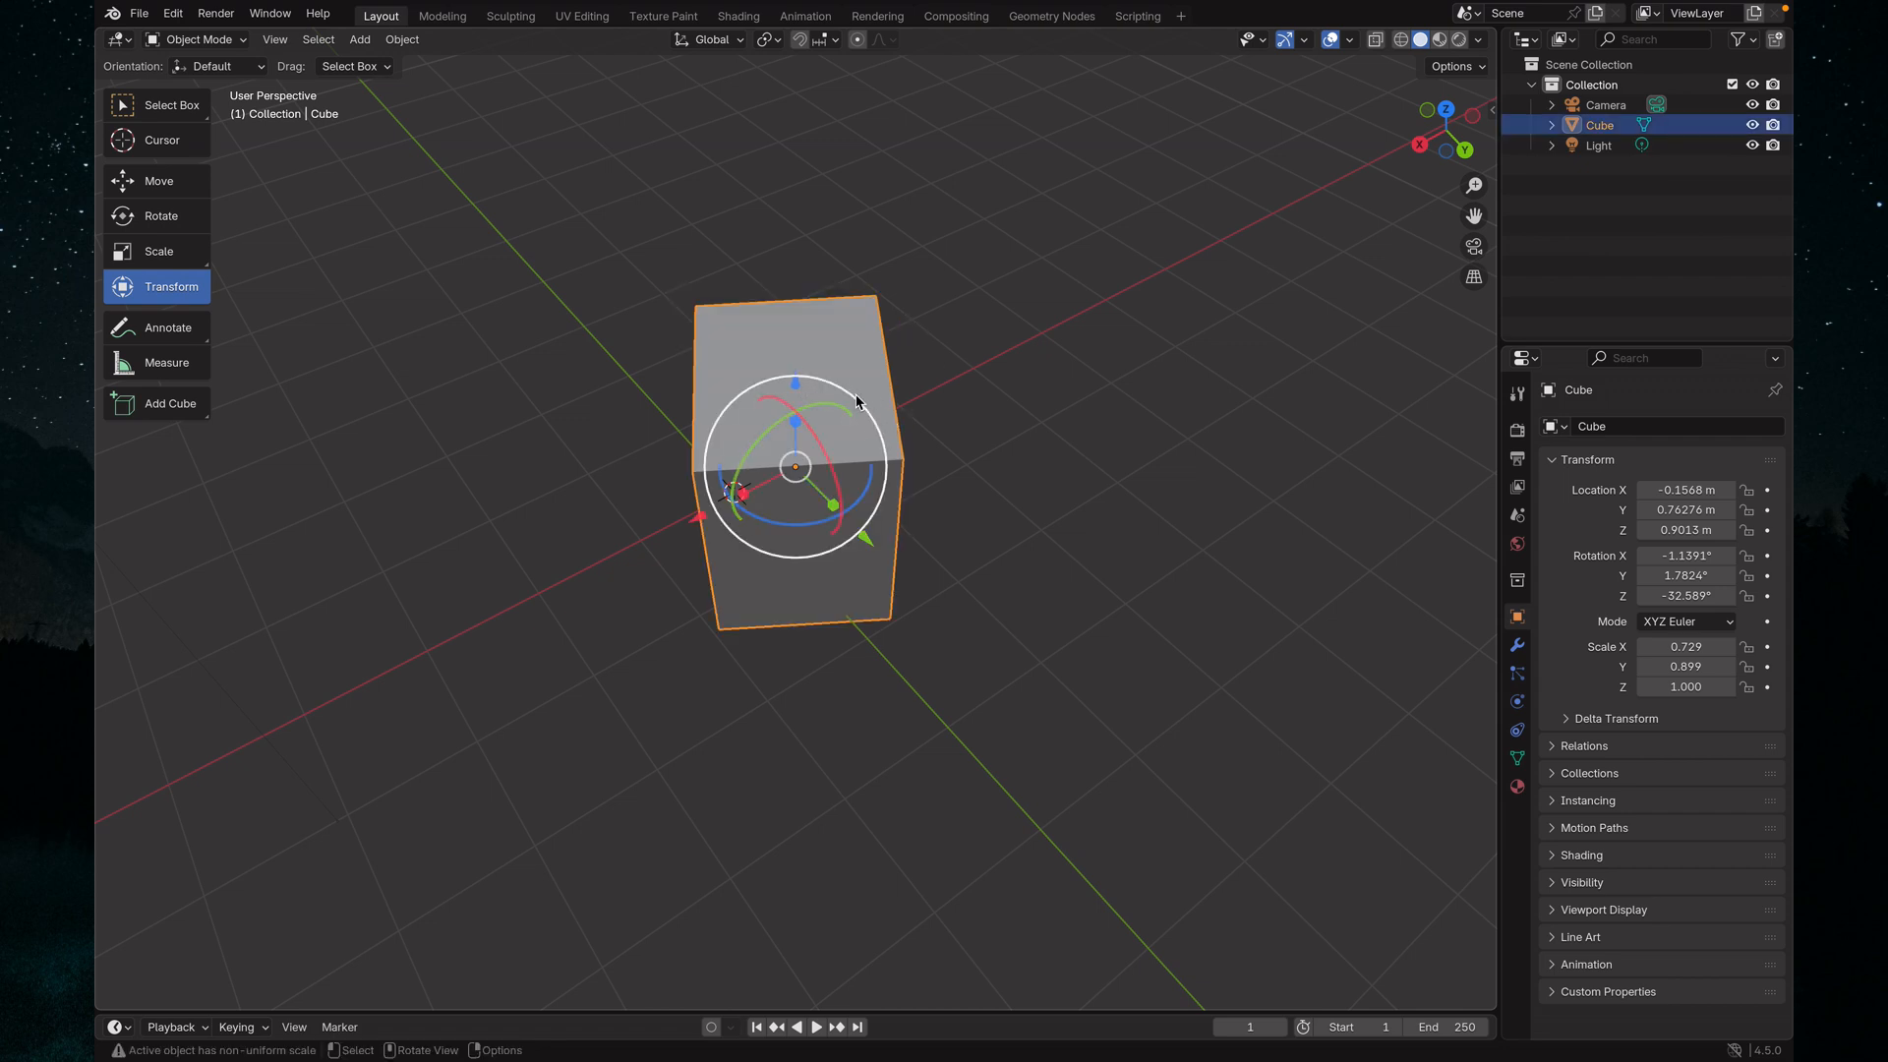
key(x)
click(824, 352)
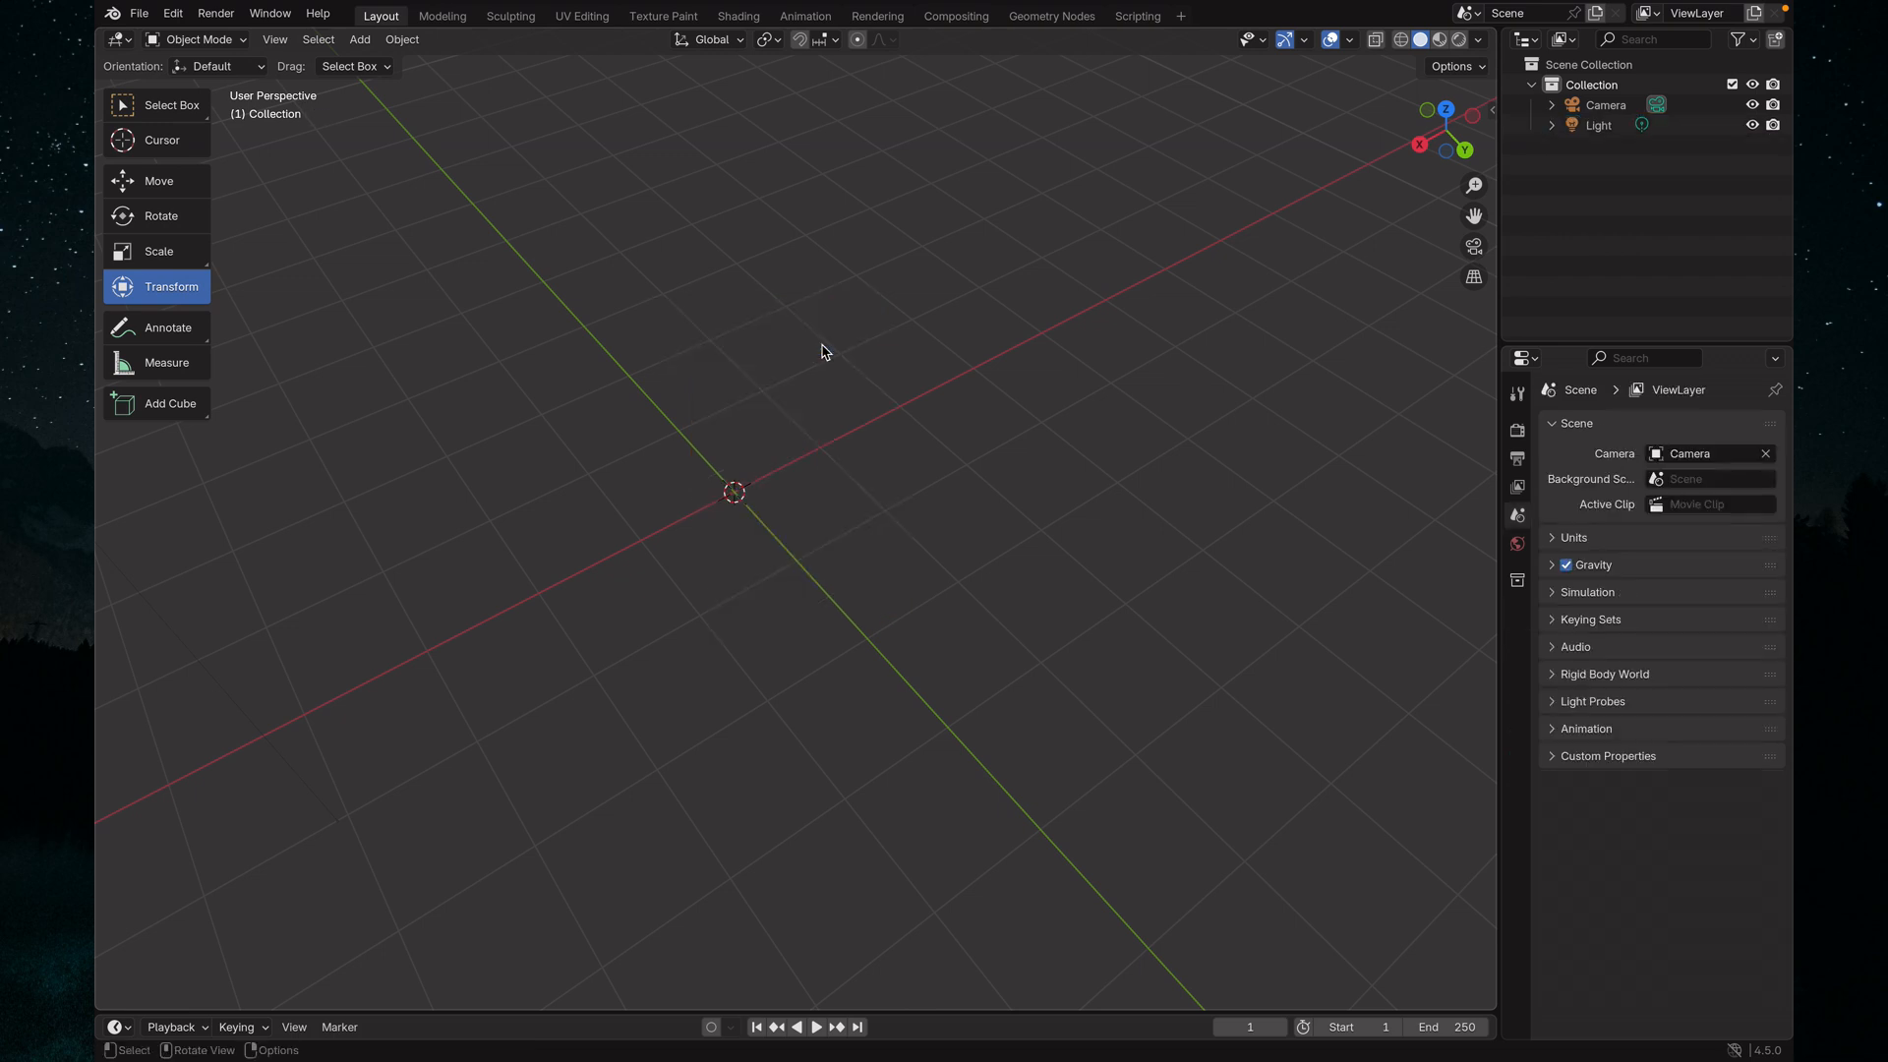
Add a new 2 m cube mesh at the world origin and deselect it
right_click(707, 368)
key(shift+a)
mouse_move(879, 451)
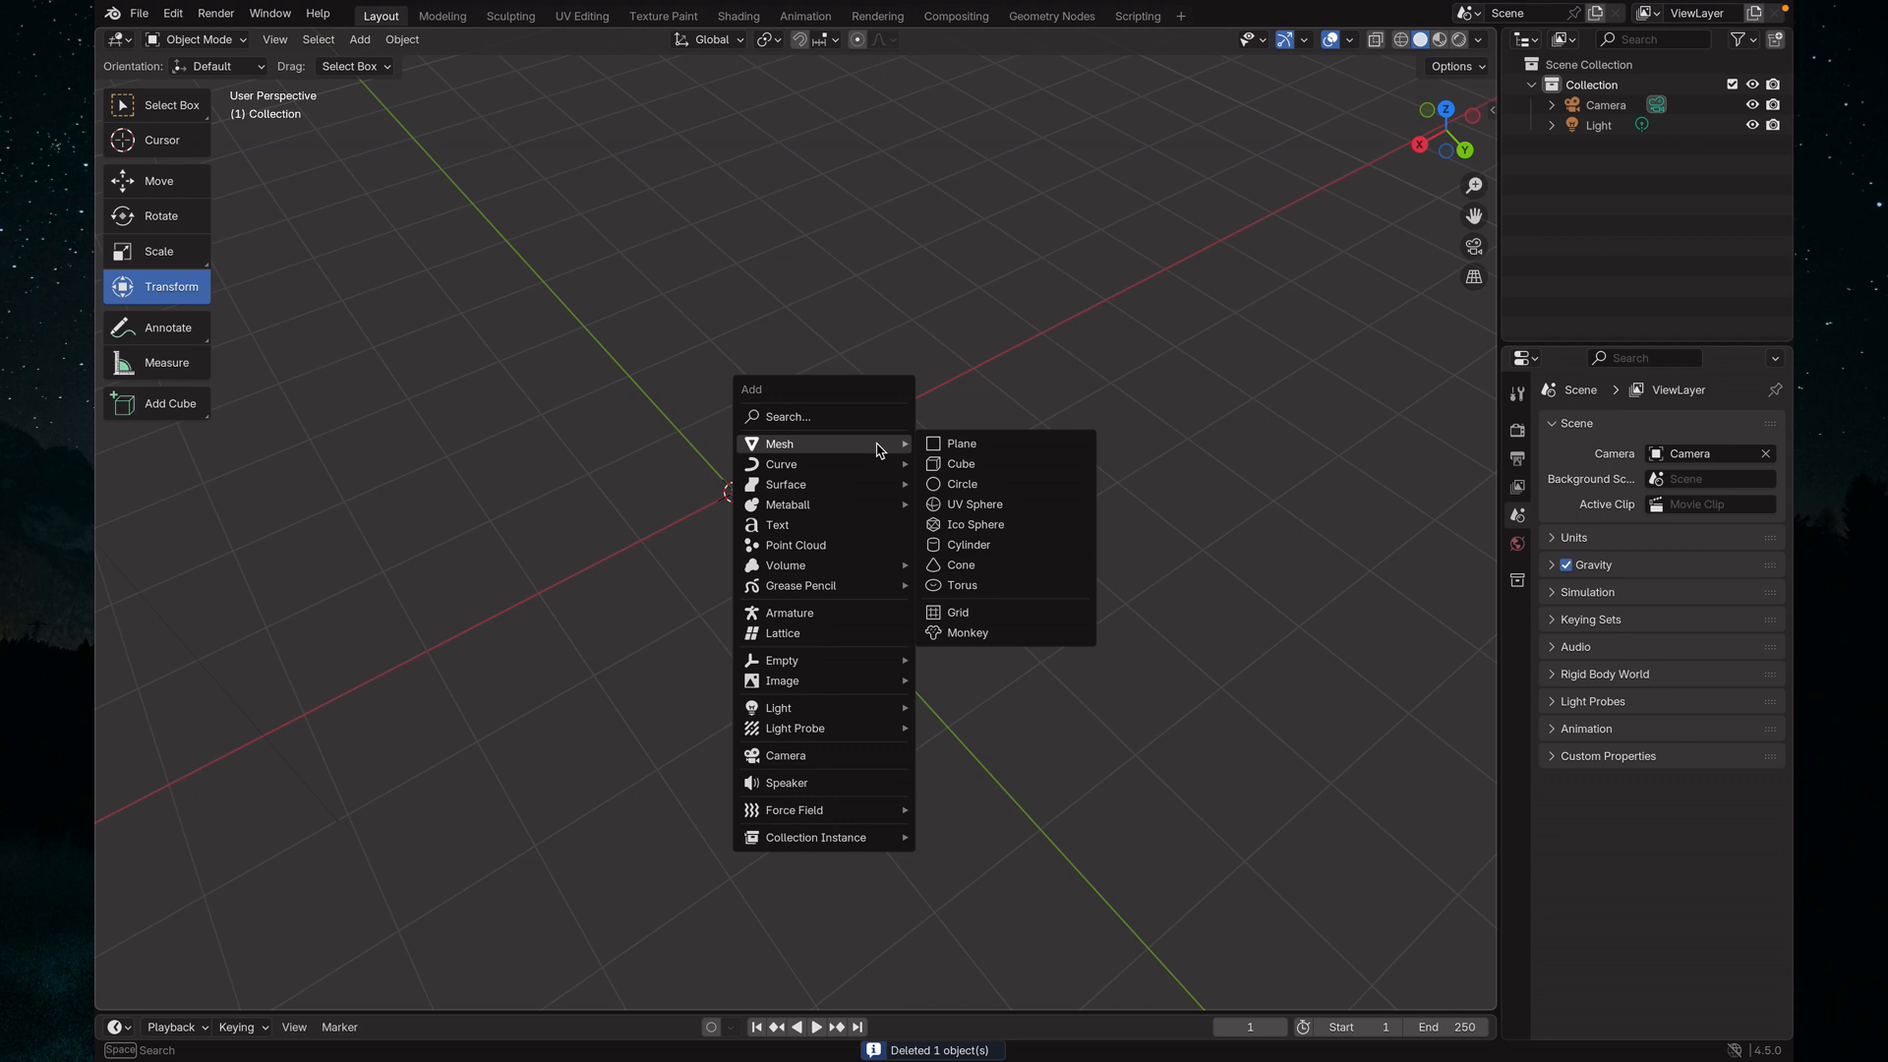
click(962, 464)
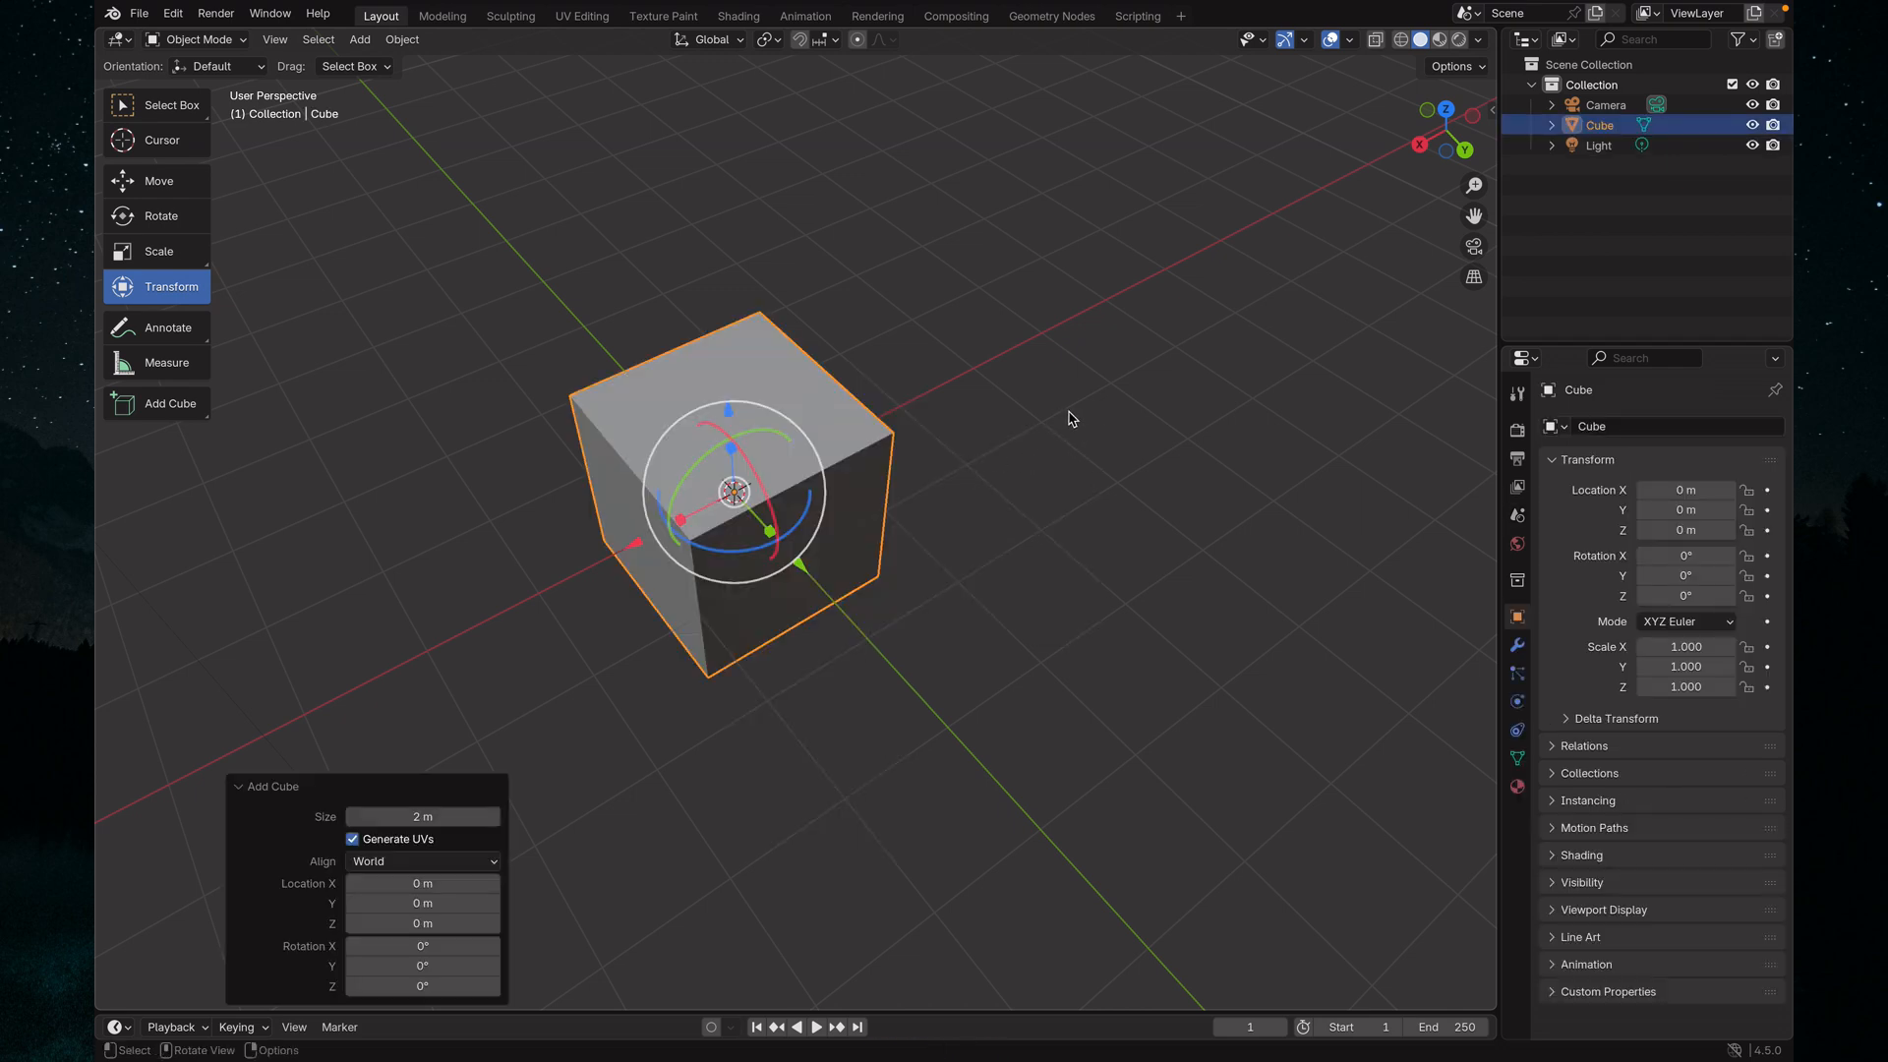
middle_drag(1071, 409, 1059, 450)
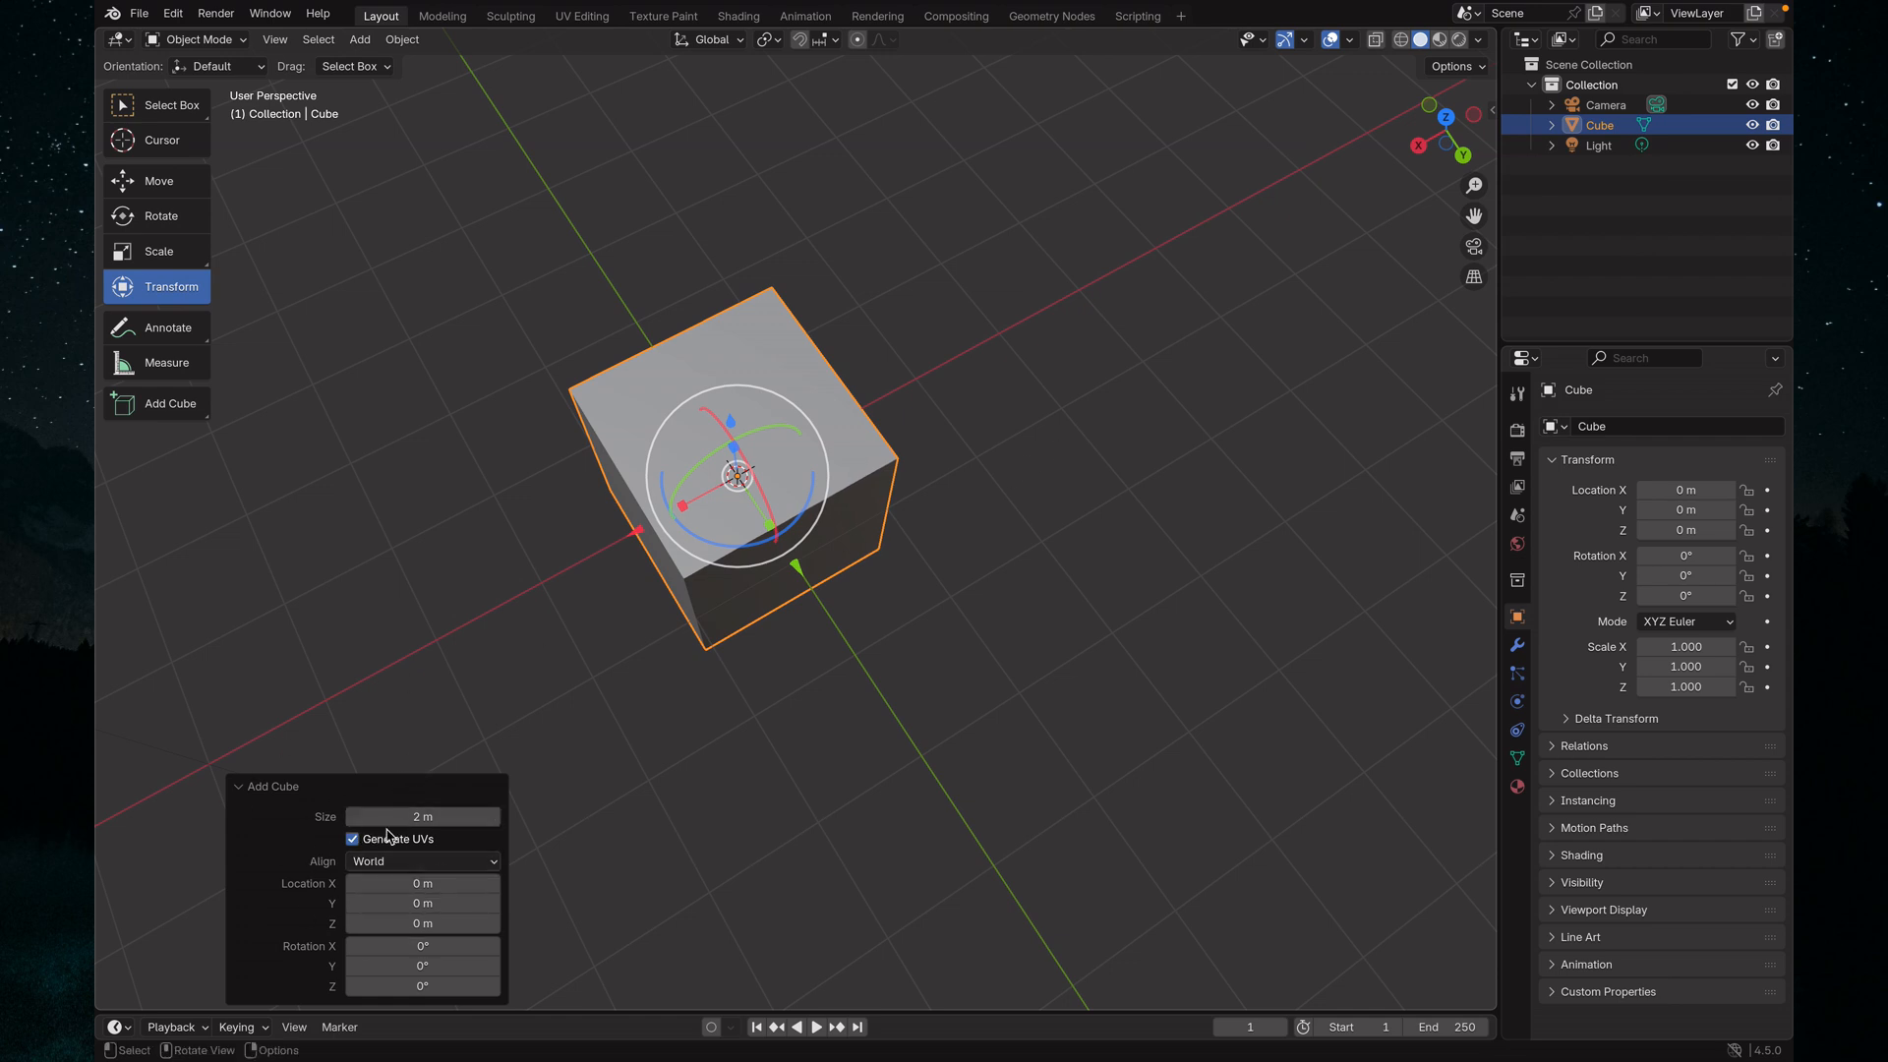
click(424, 654)
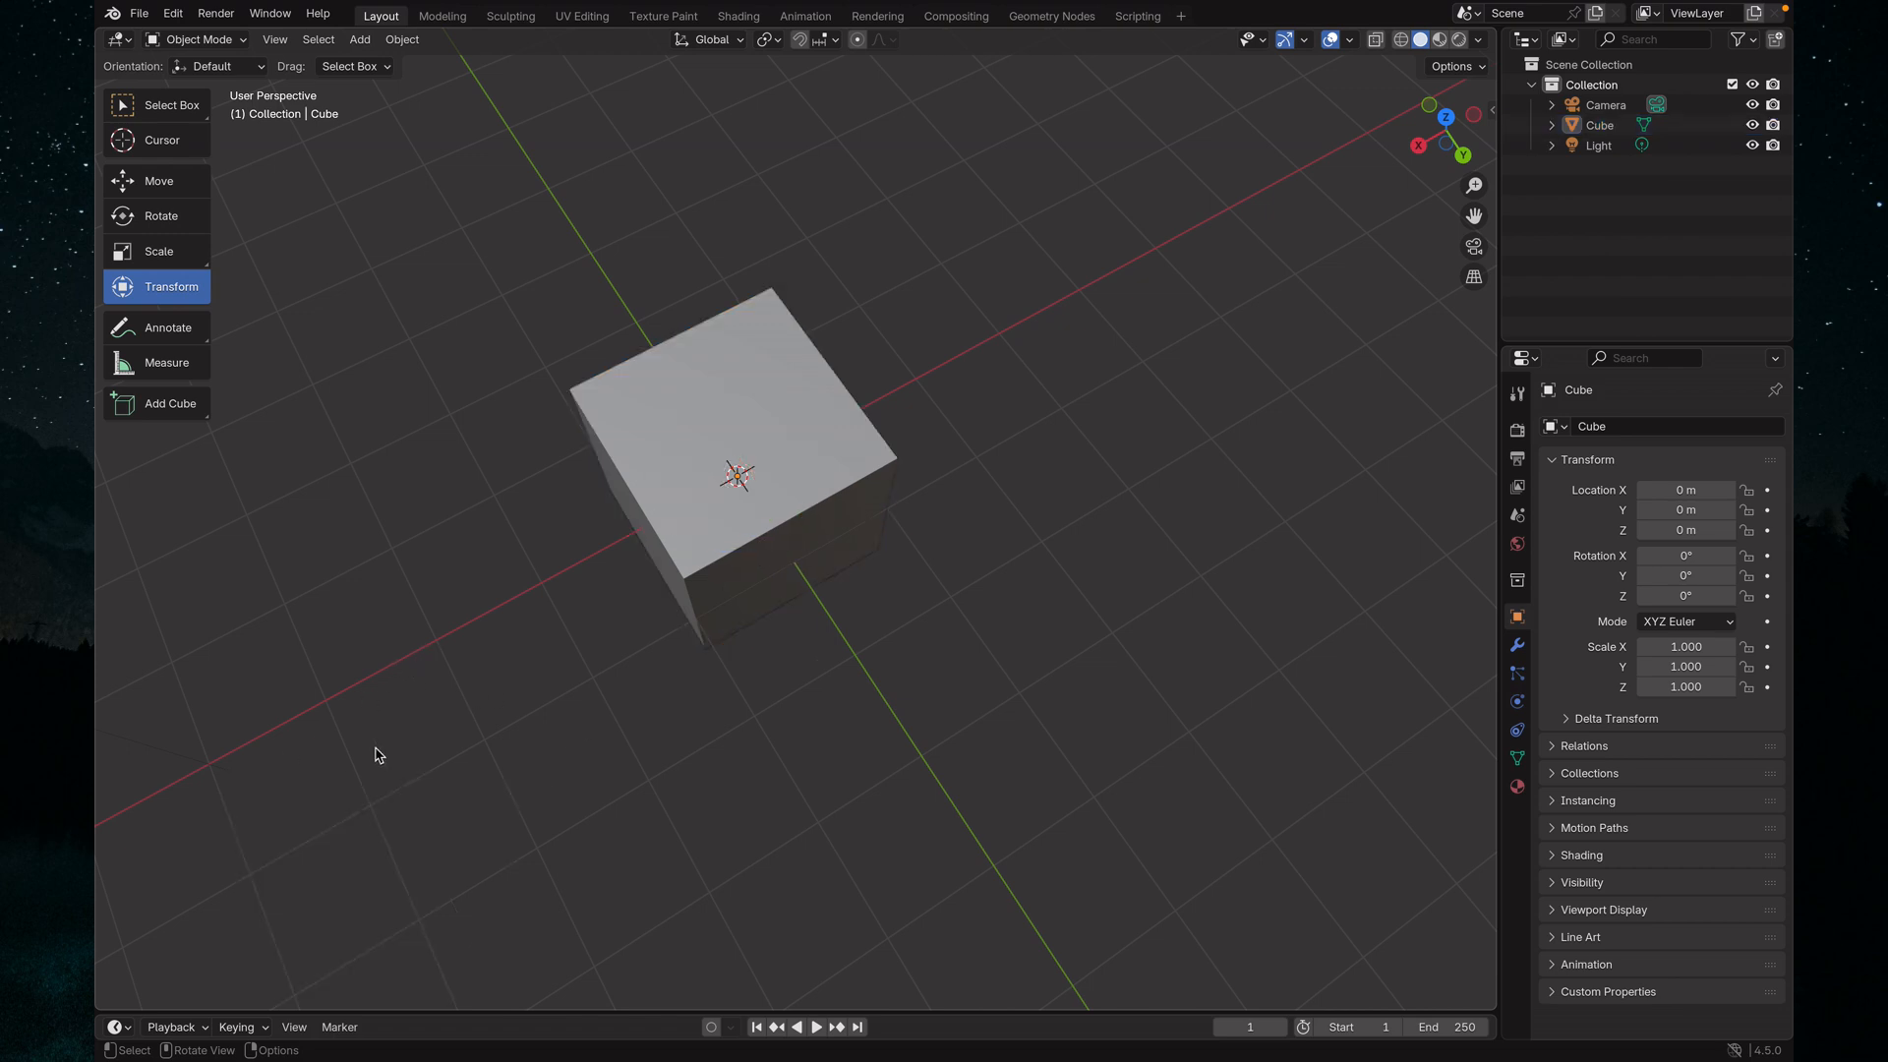
Look at the new cube from another side and switch to the preset Top viewpoint
middle_drag(1067, 508, 718, 432)
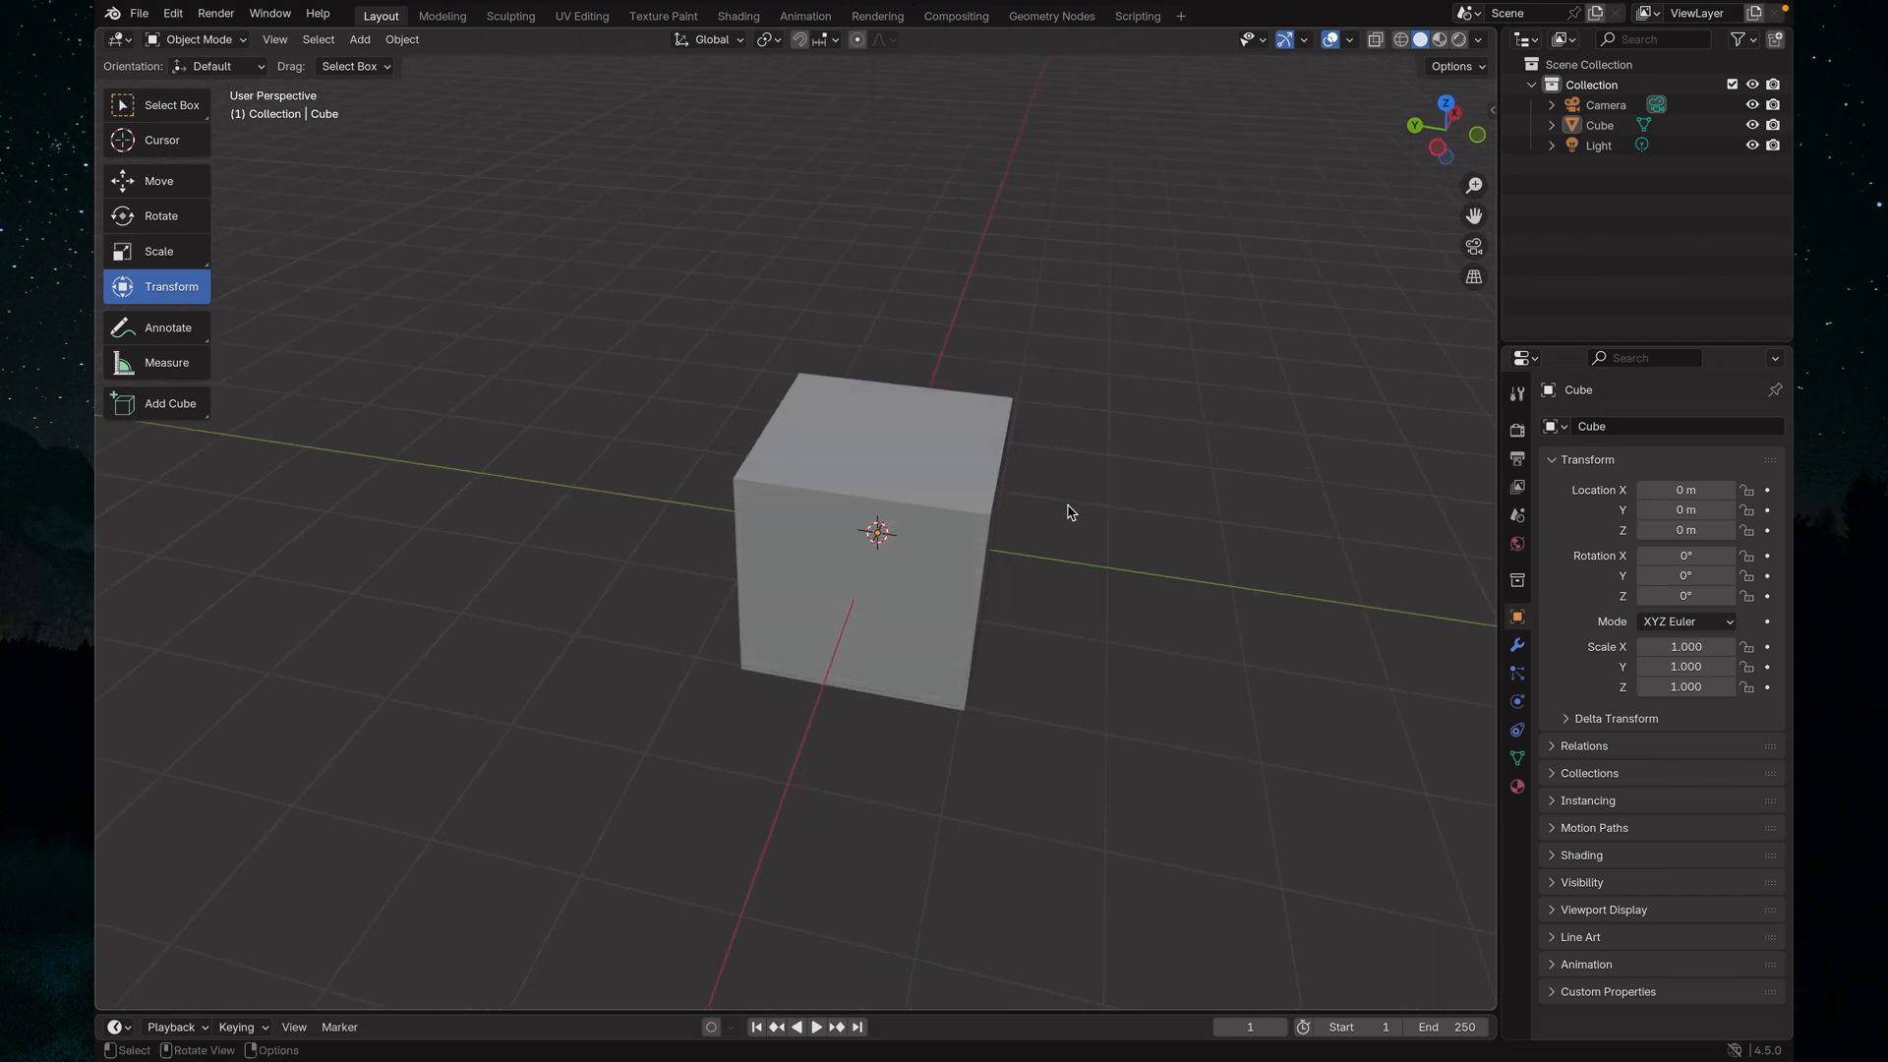
key(grave)
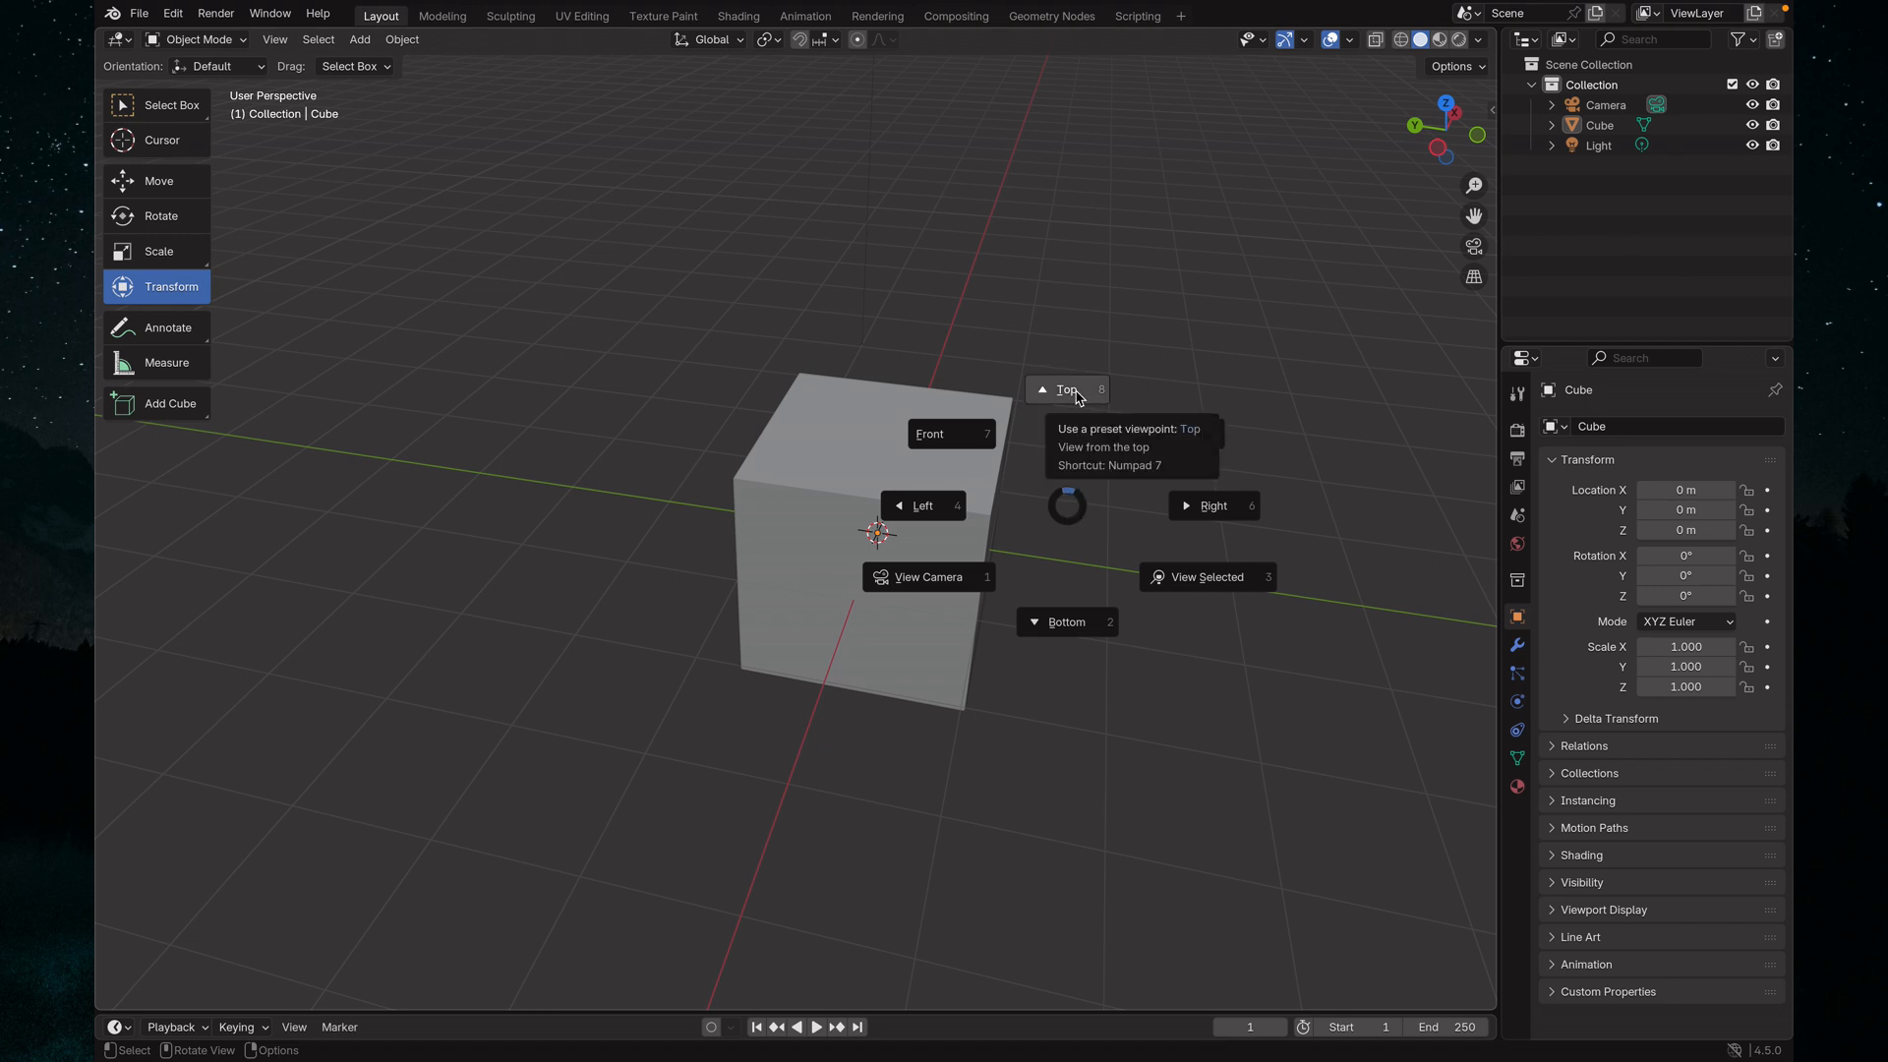
click(1076, 392)
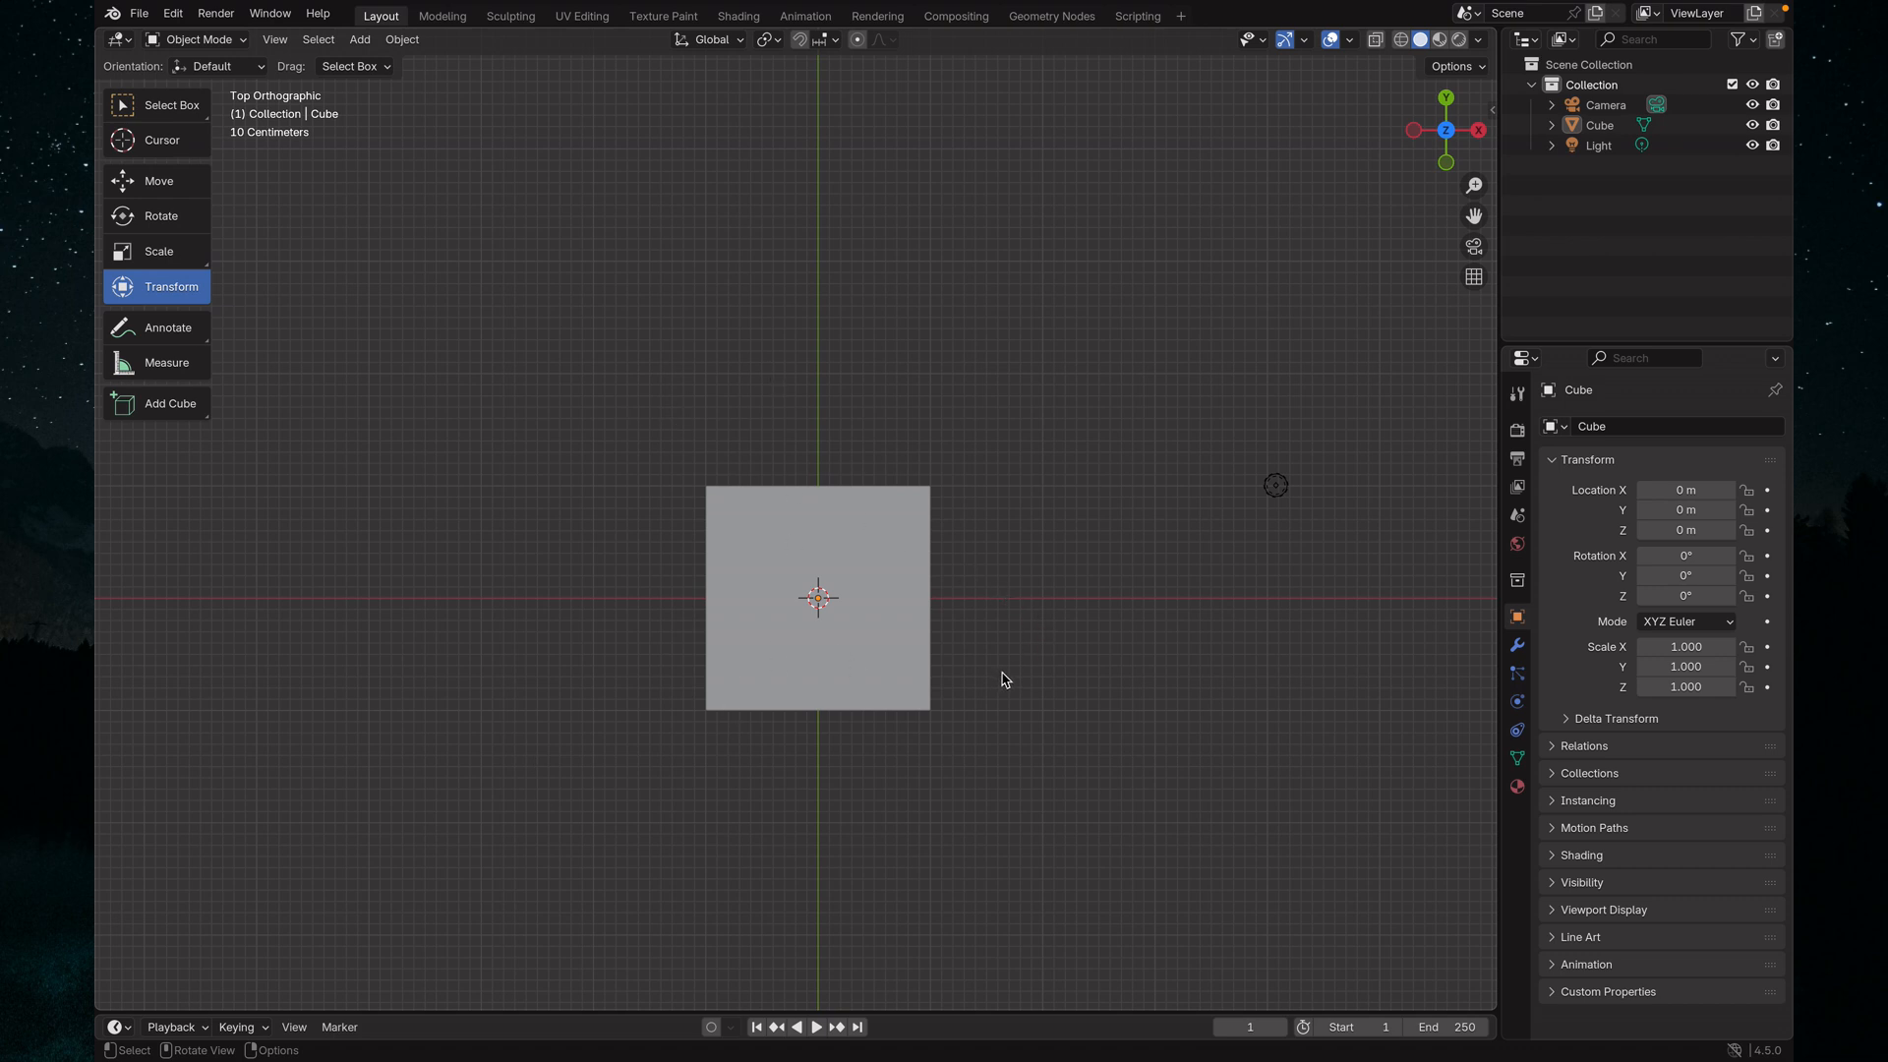
Return to a perspective view and show the cube from the preset Left and Right viewpoints
middle_drag(1001, 678, 723, 499)
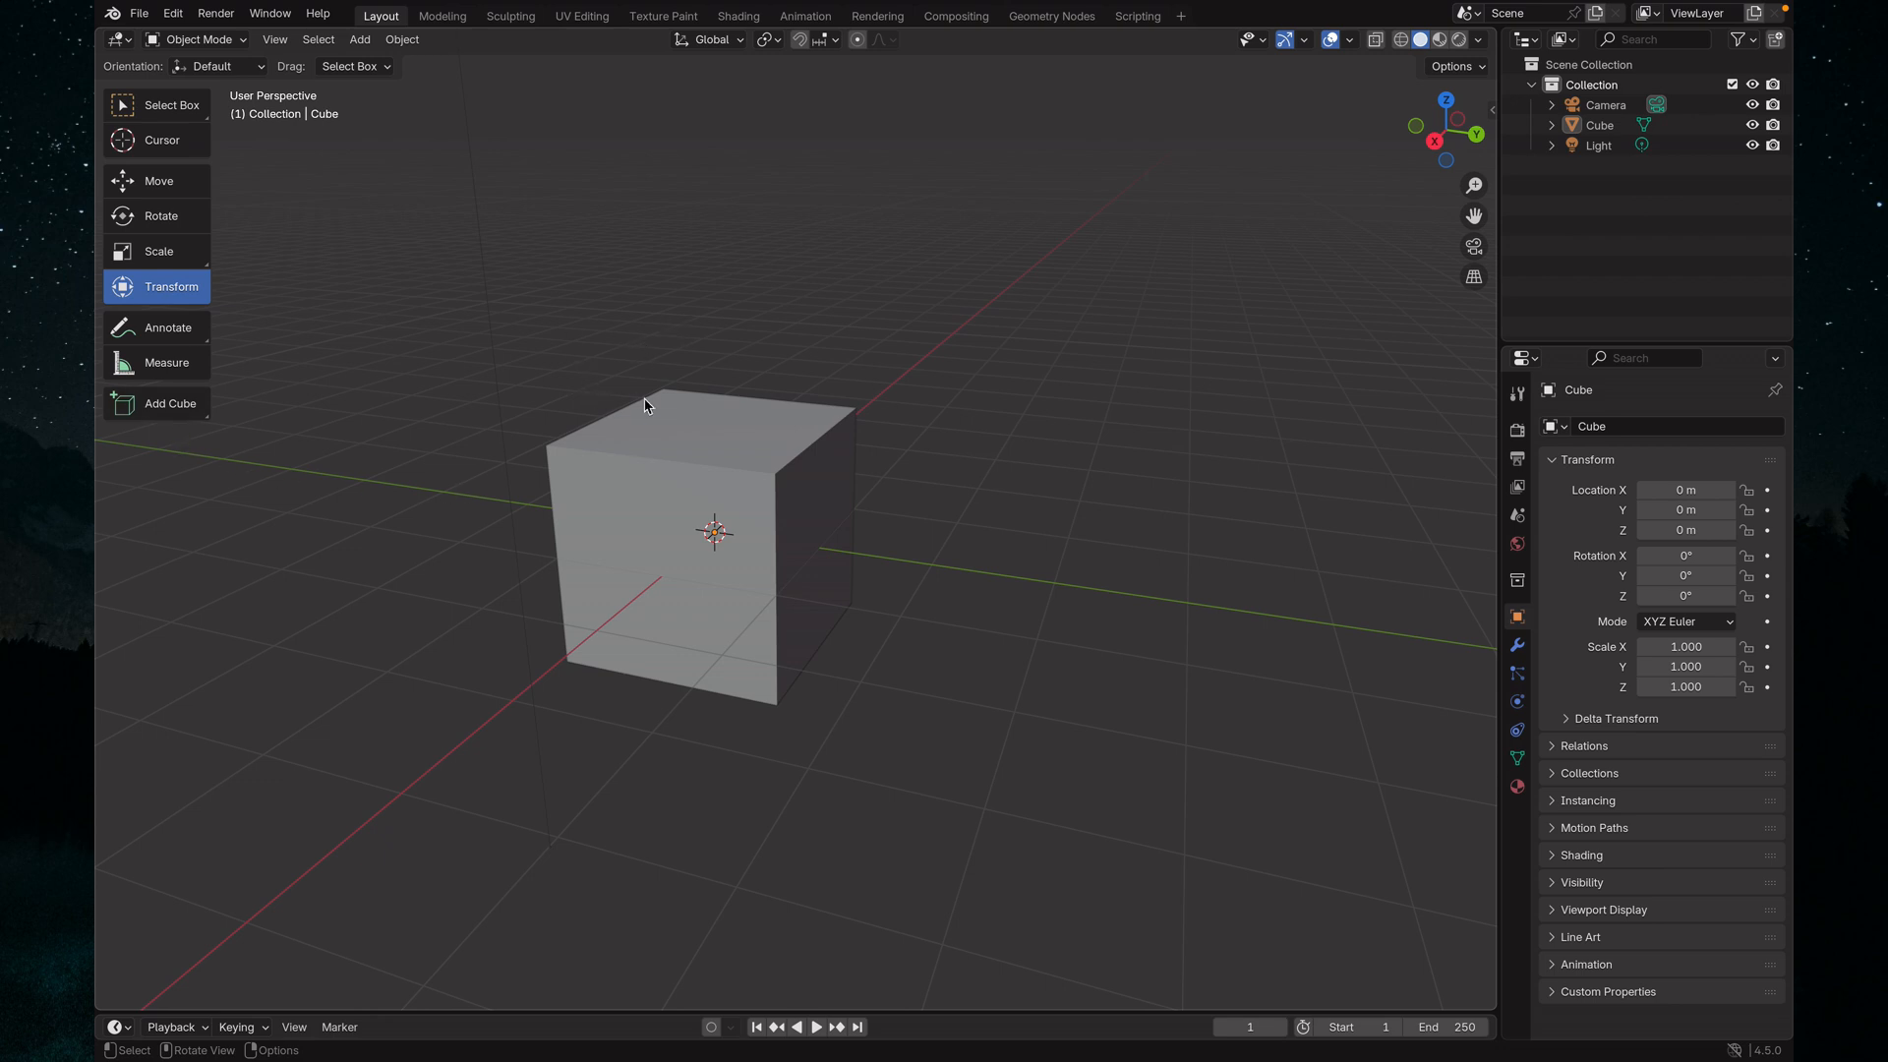
key(grave)
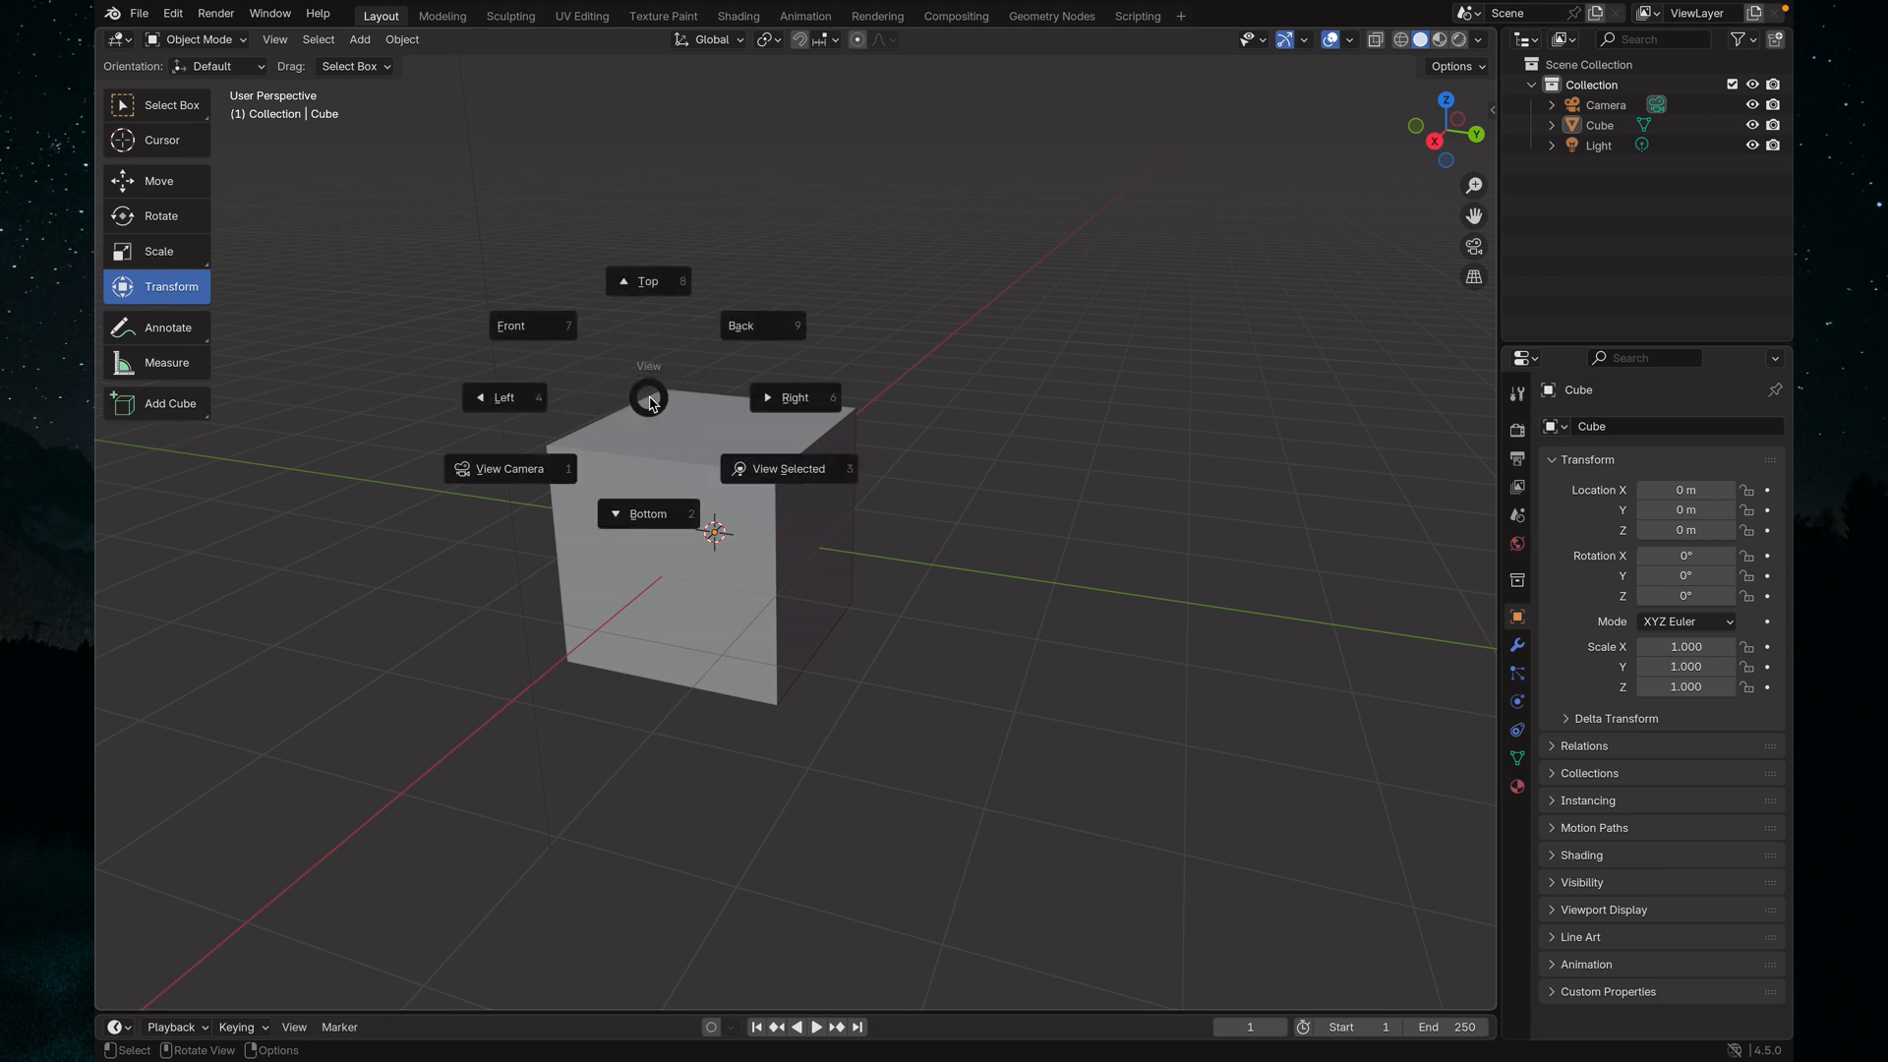
click(492, 403)
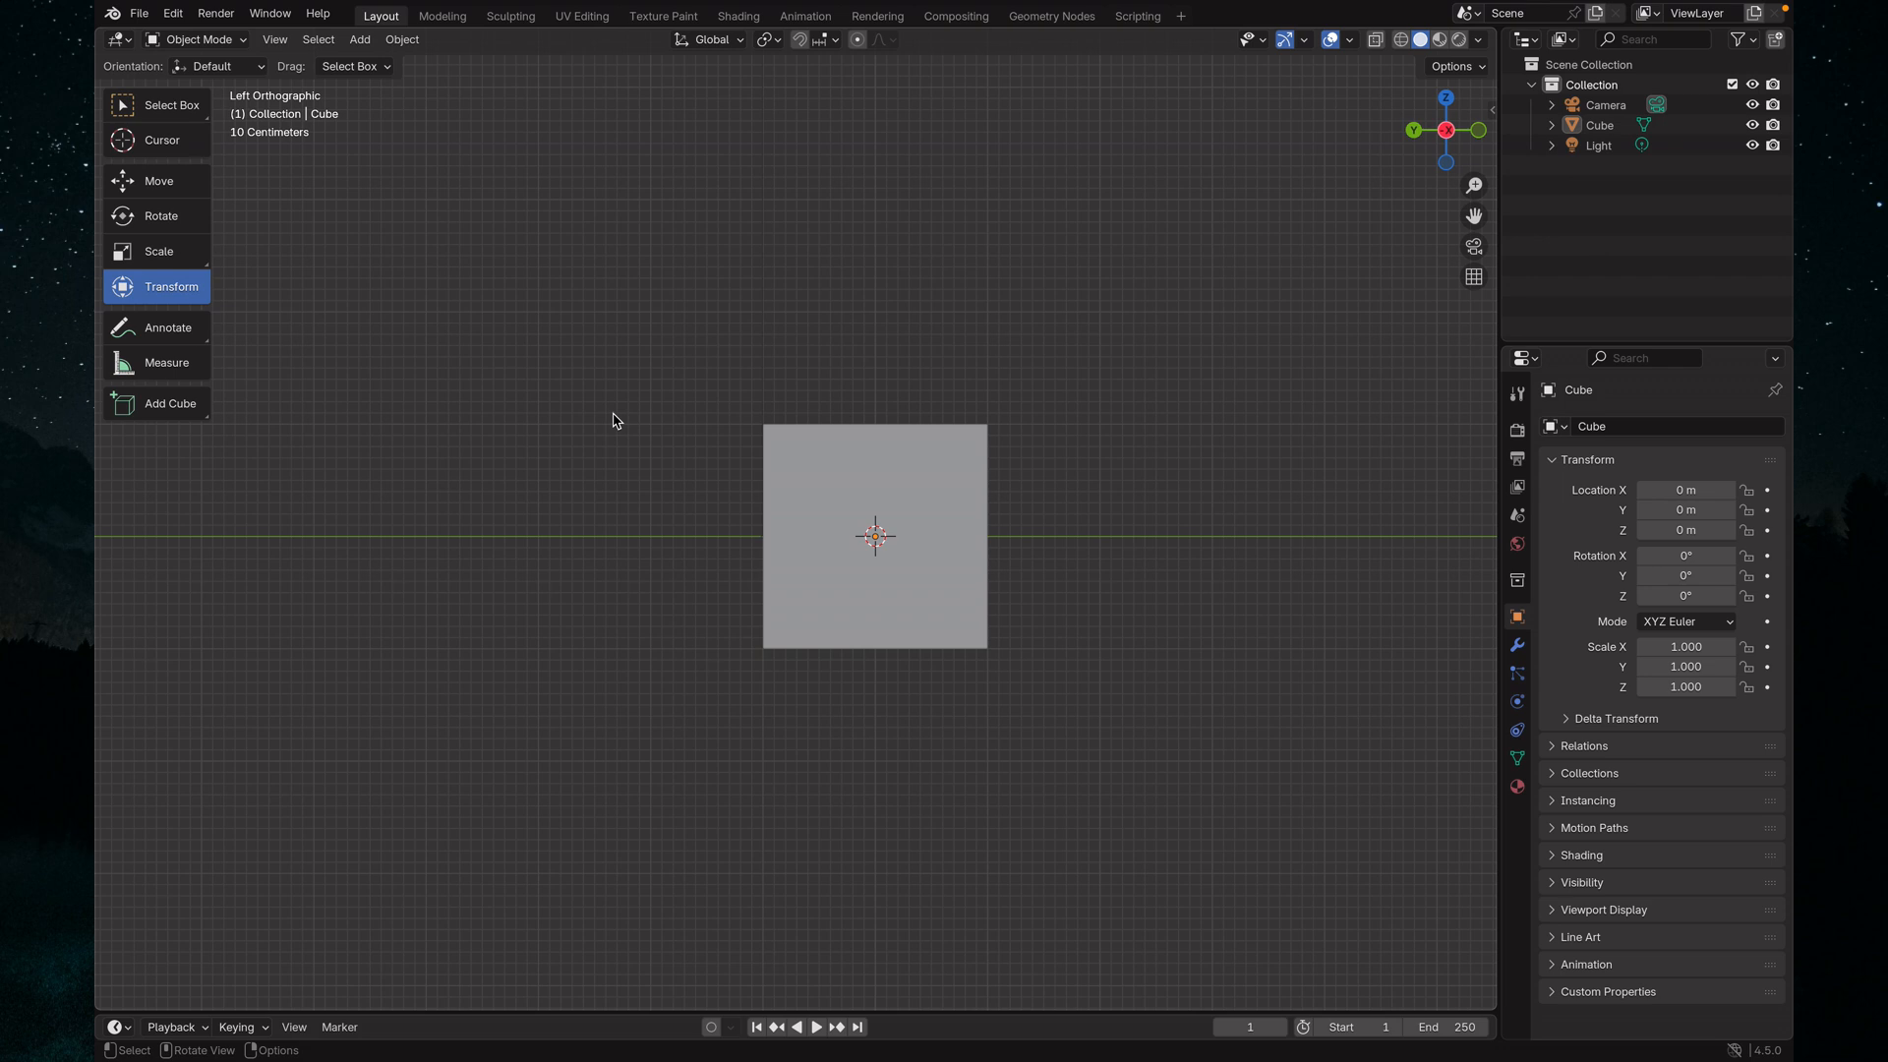
key(grave)
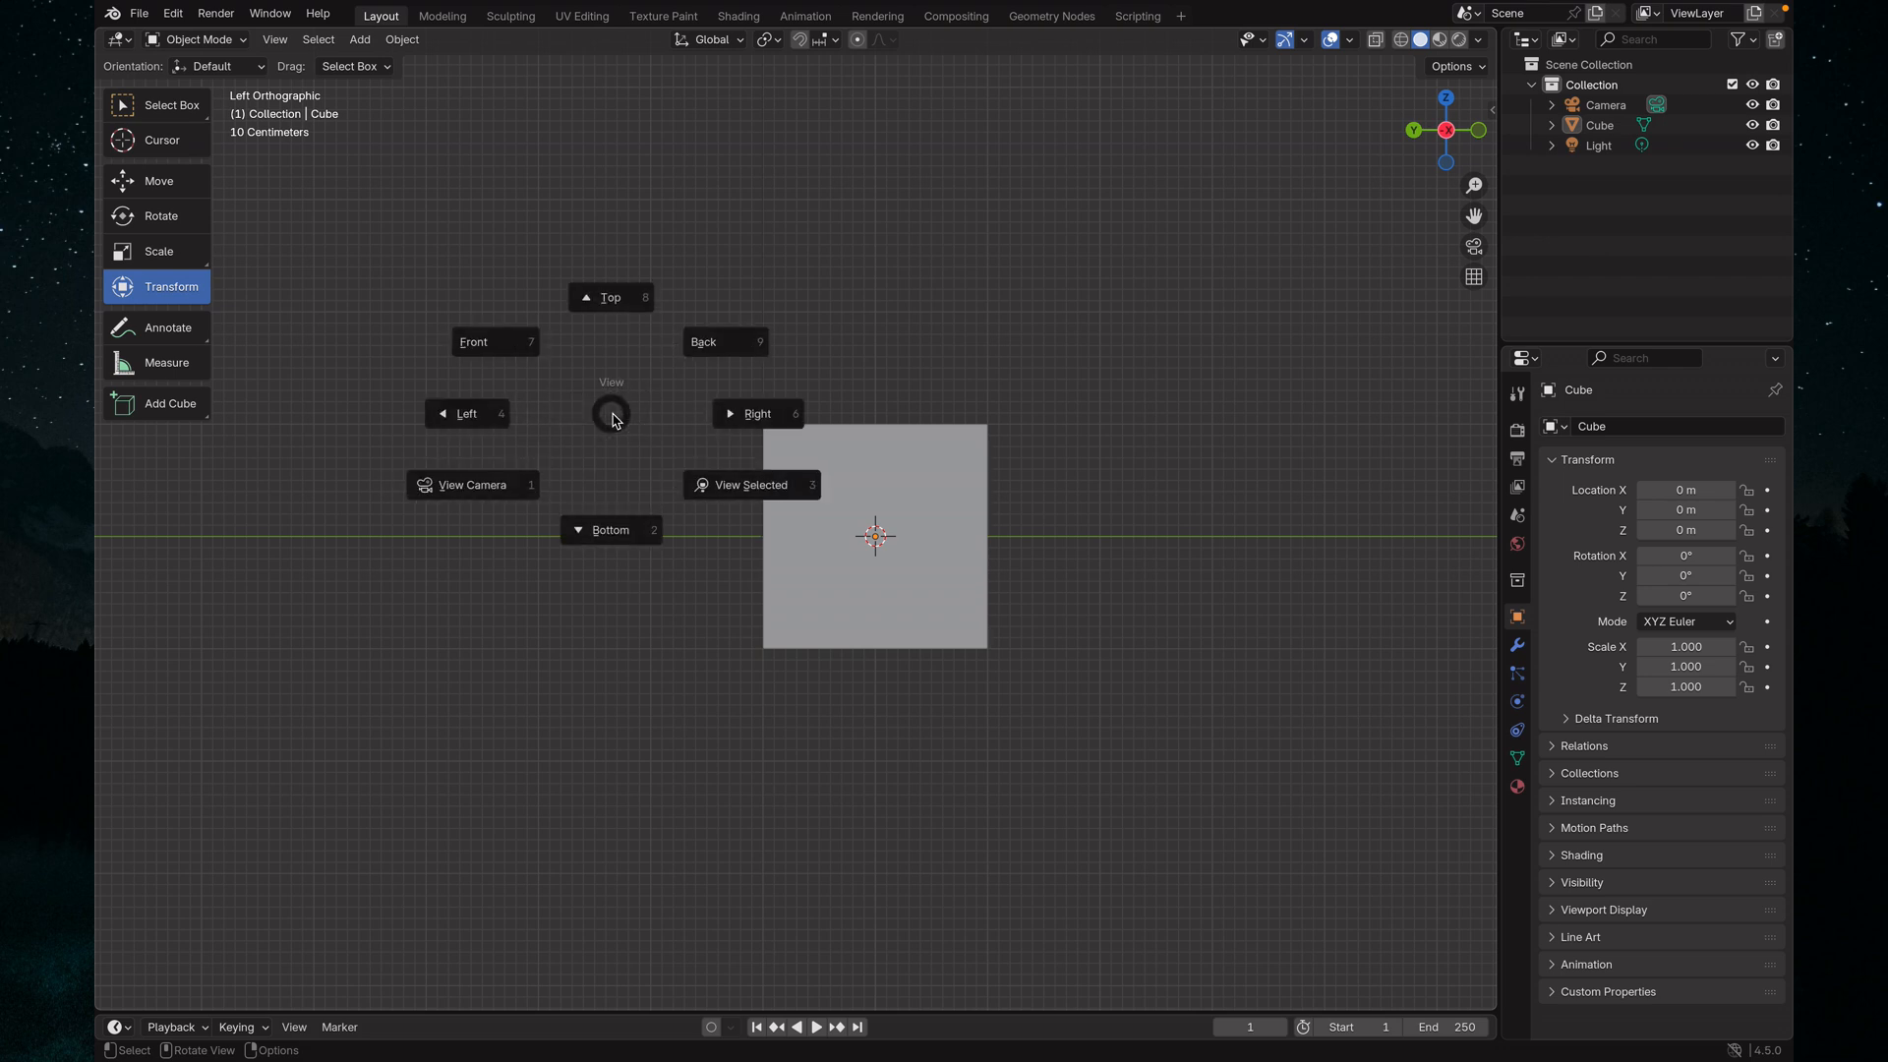
click(767, 413)
View the scene through the camera, then leave that view for a perspective showing the cube, camera and light
key(grave)
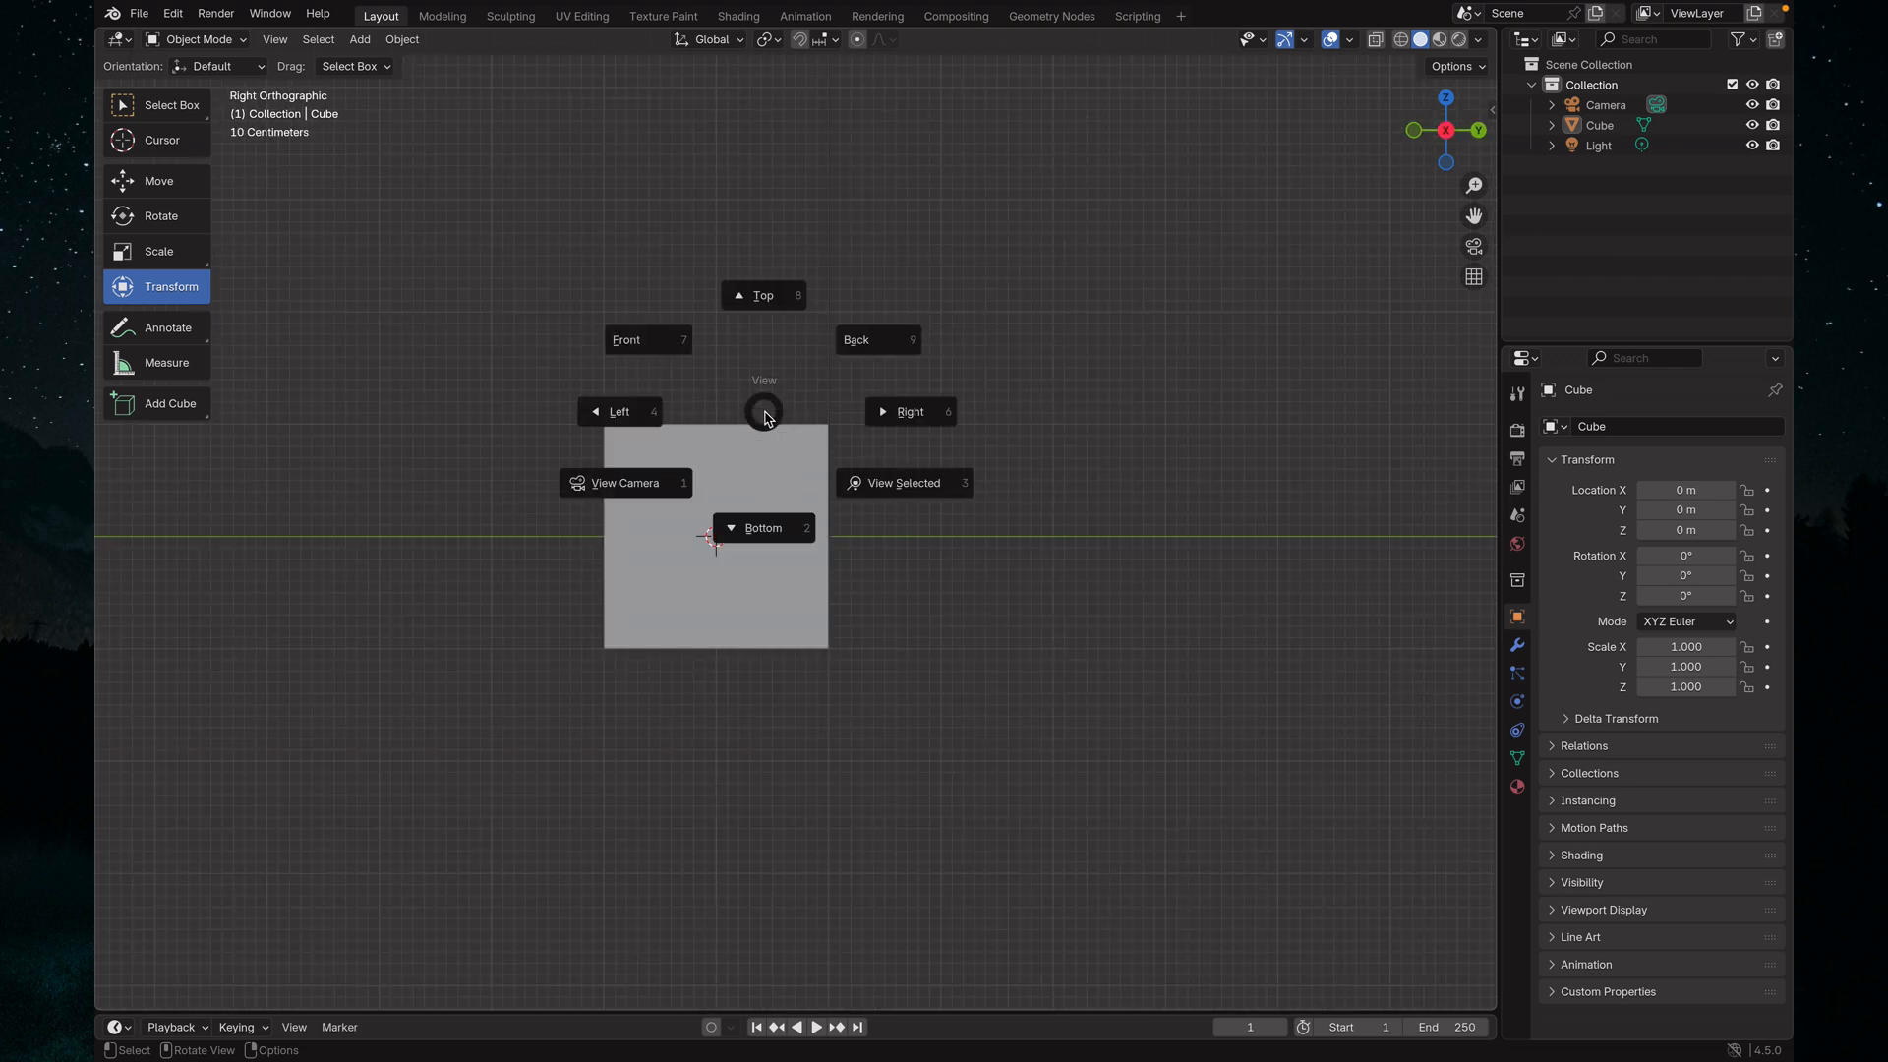
click(651, 488)
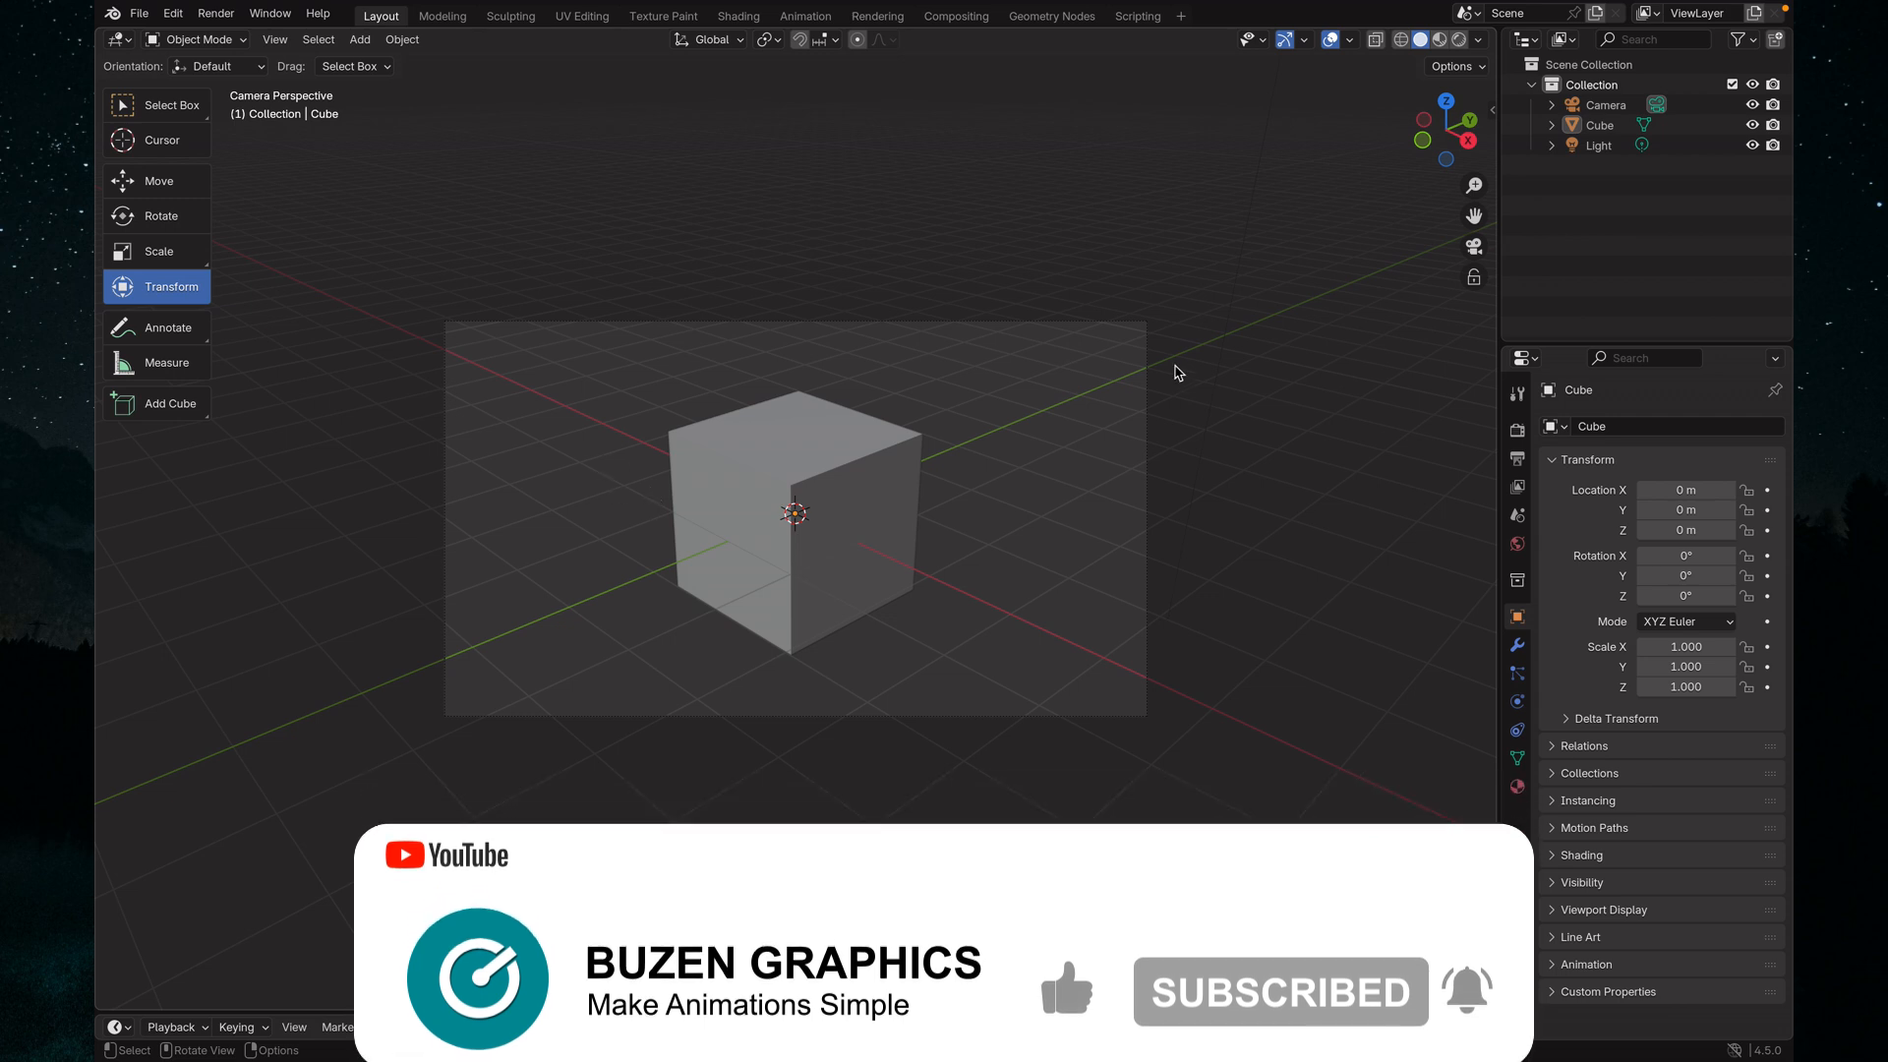
middle_drag(1163, 404, 786, 429)
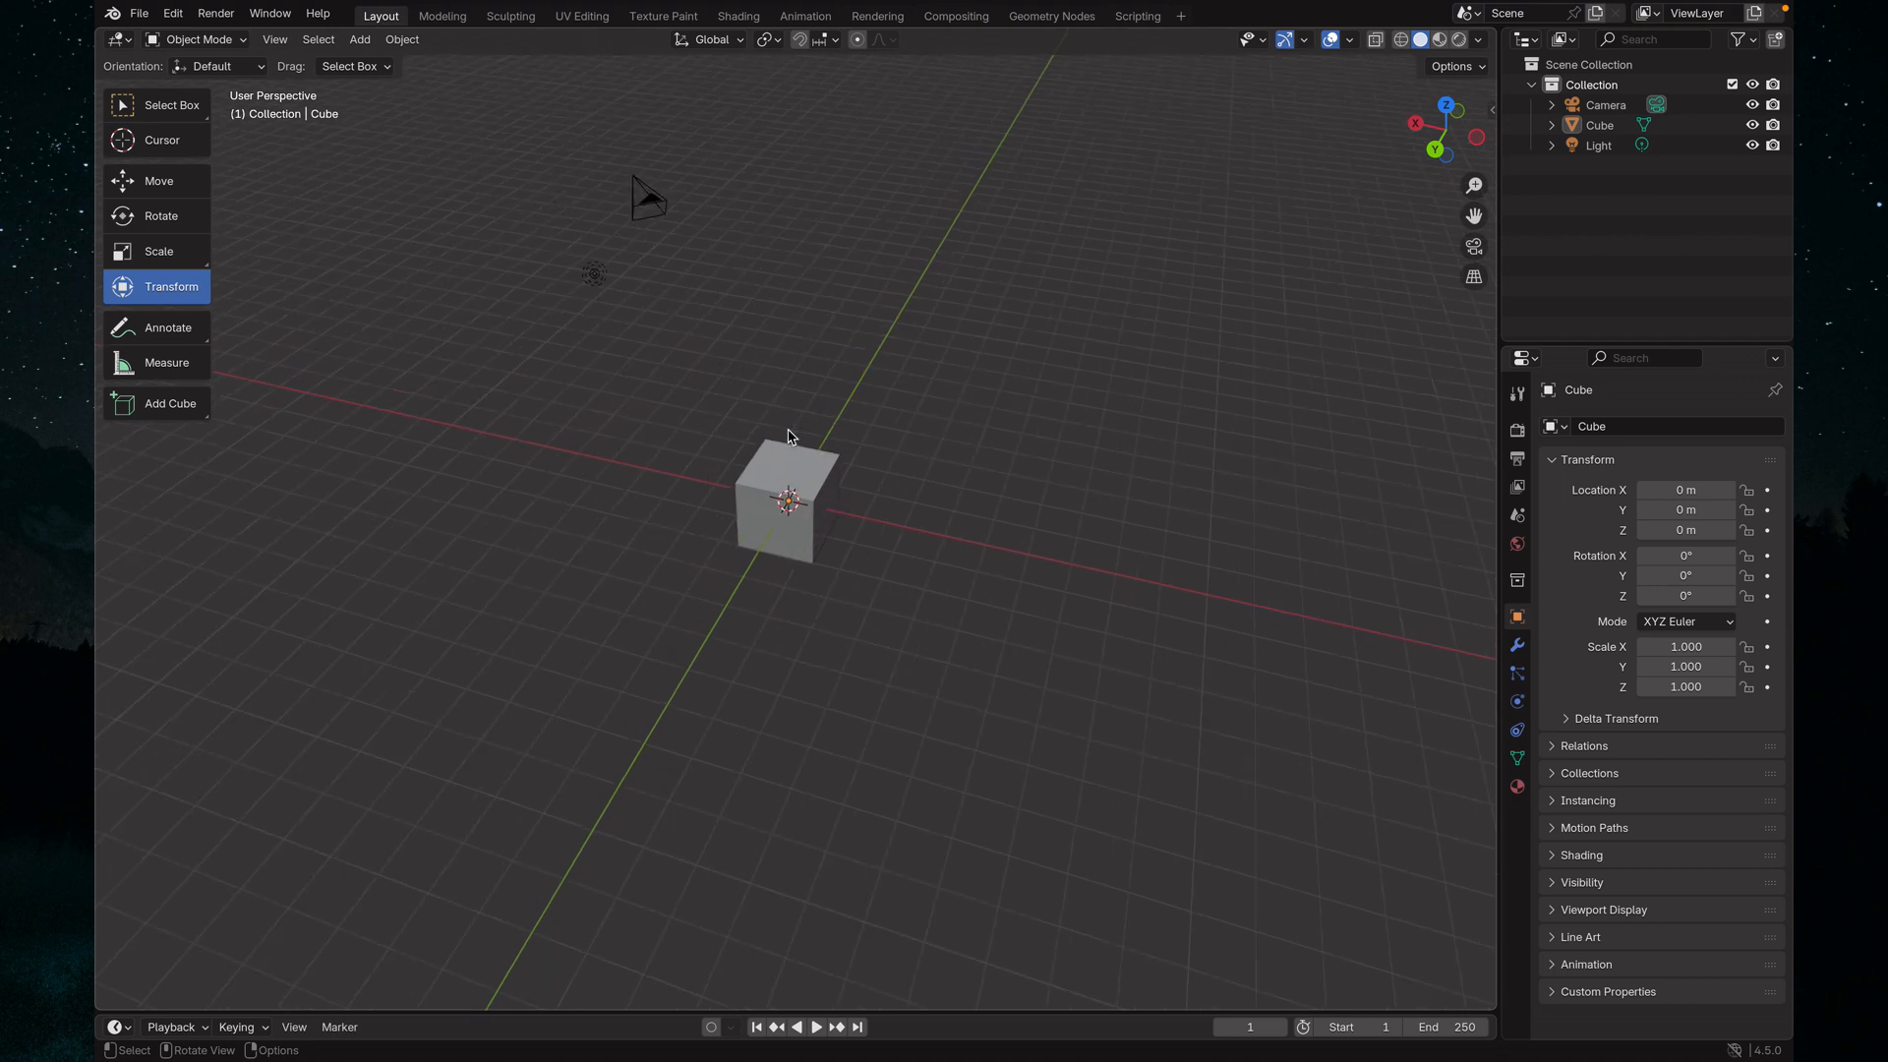
Select the camera, cube and light individually in the viewport, finishing with the camera selected
click(662, 212)
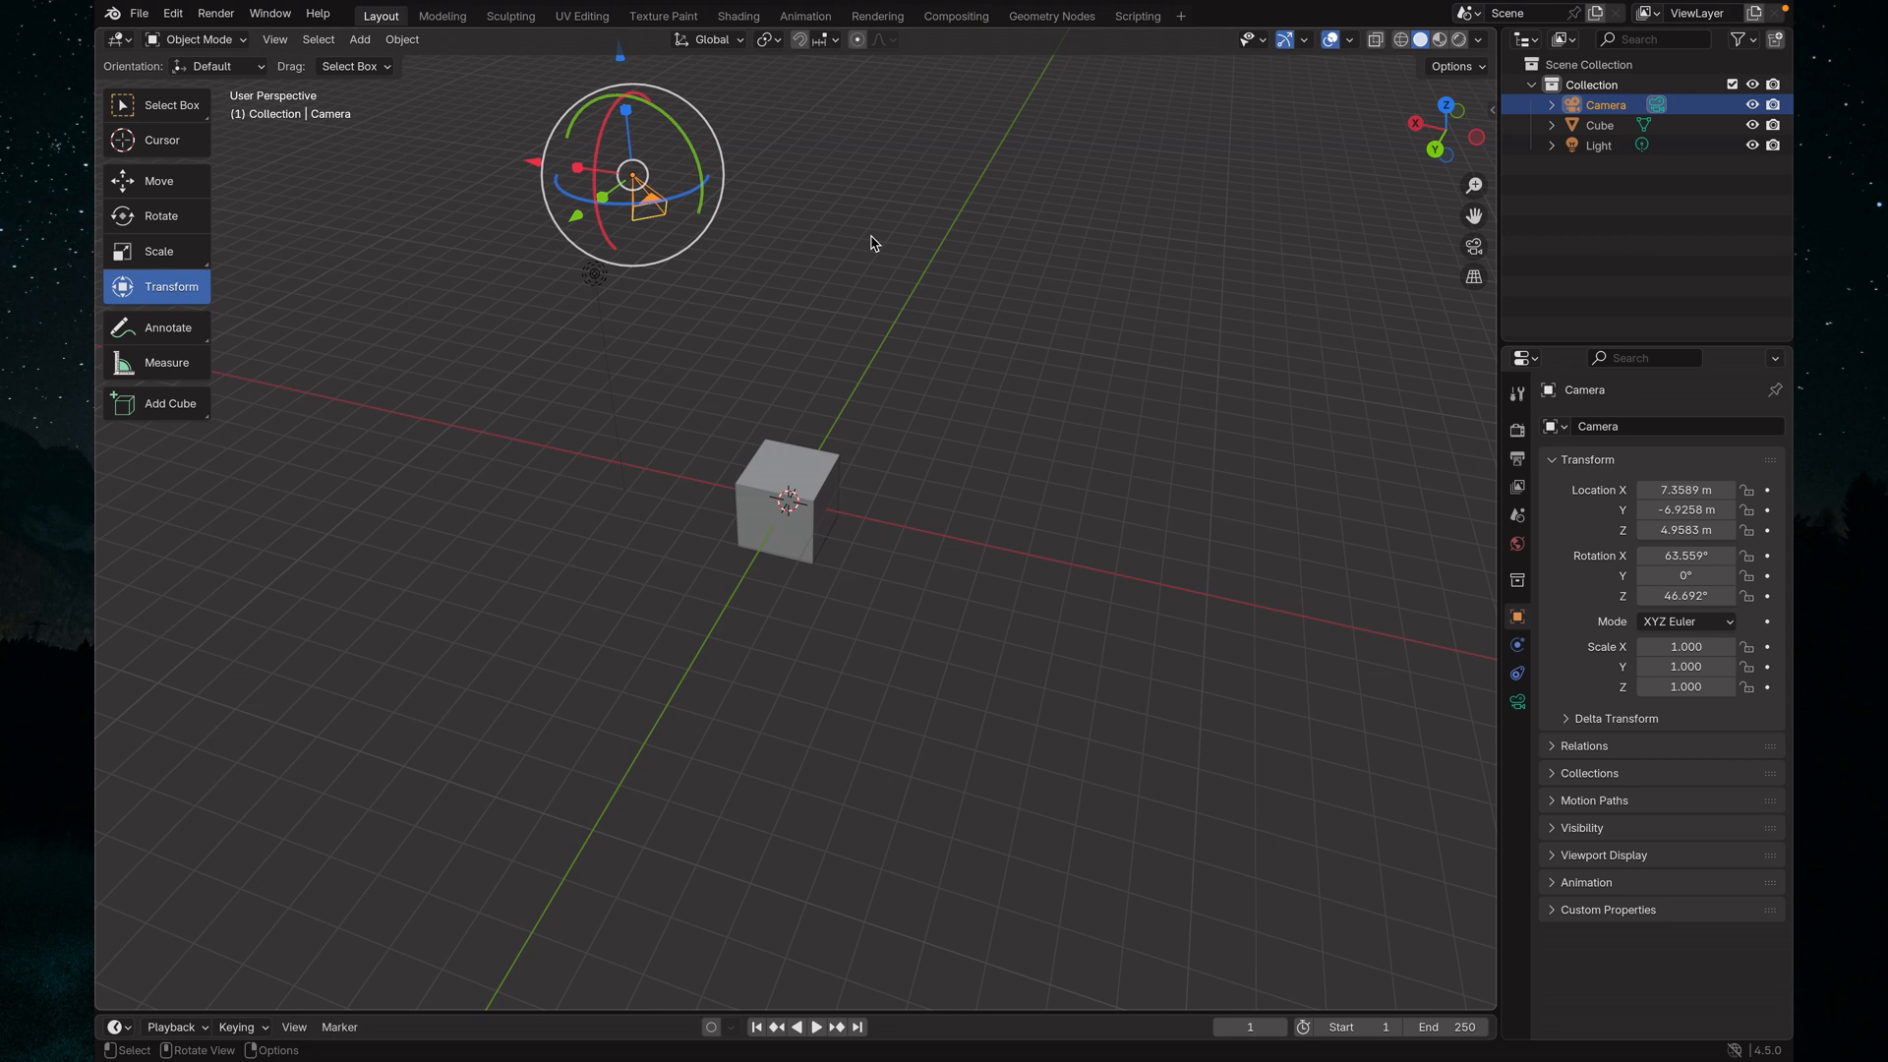
click(790, 480)
click(600, 278)
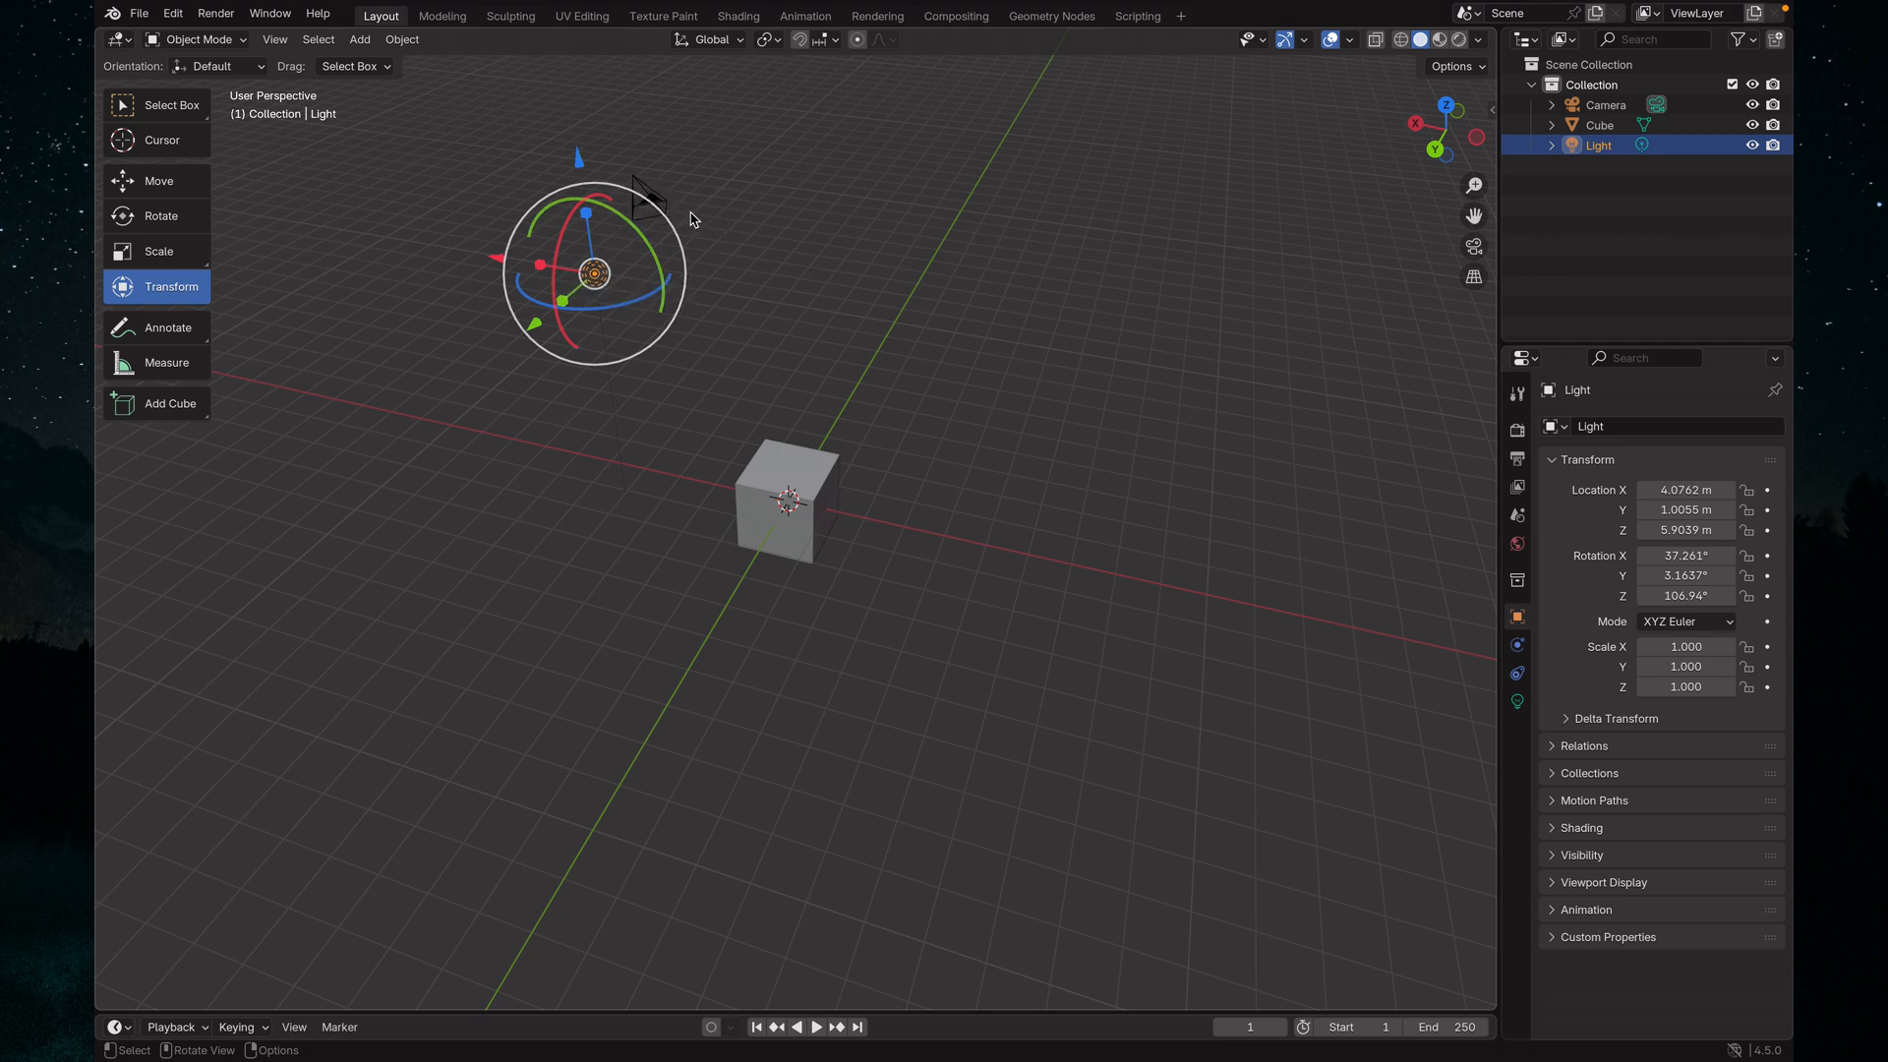
click(701, 215)
click(666, 204)
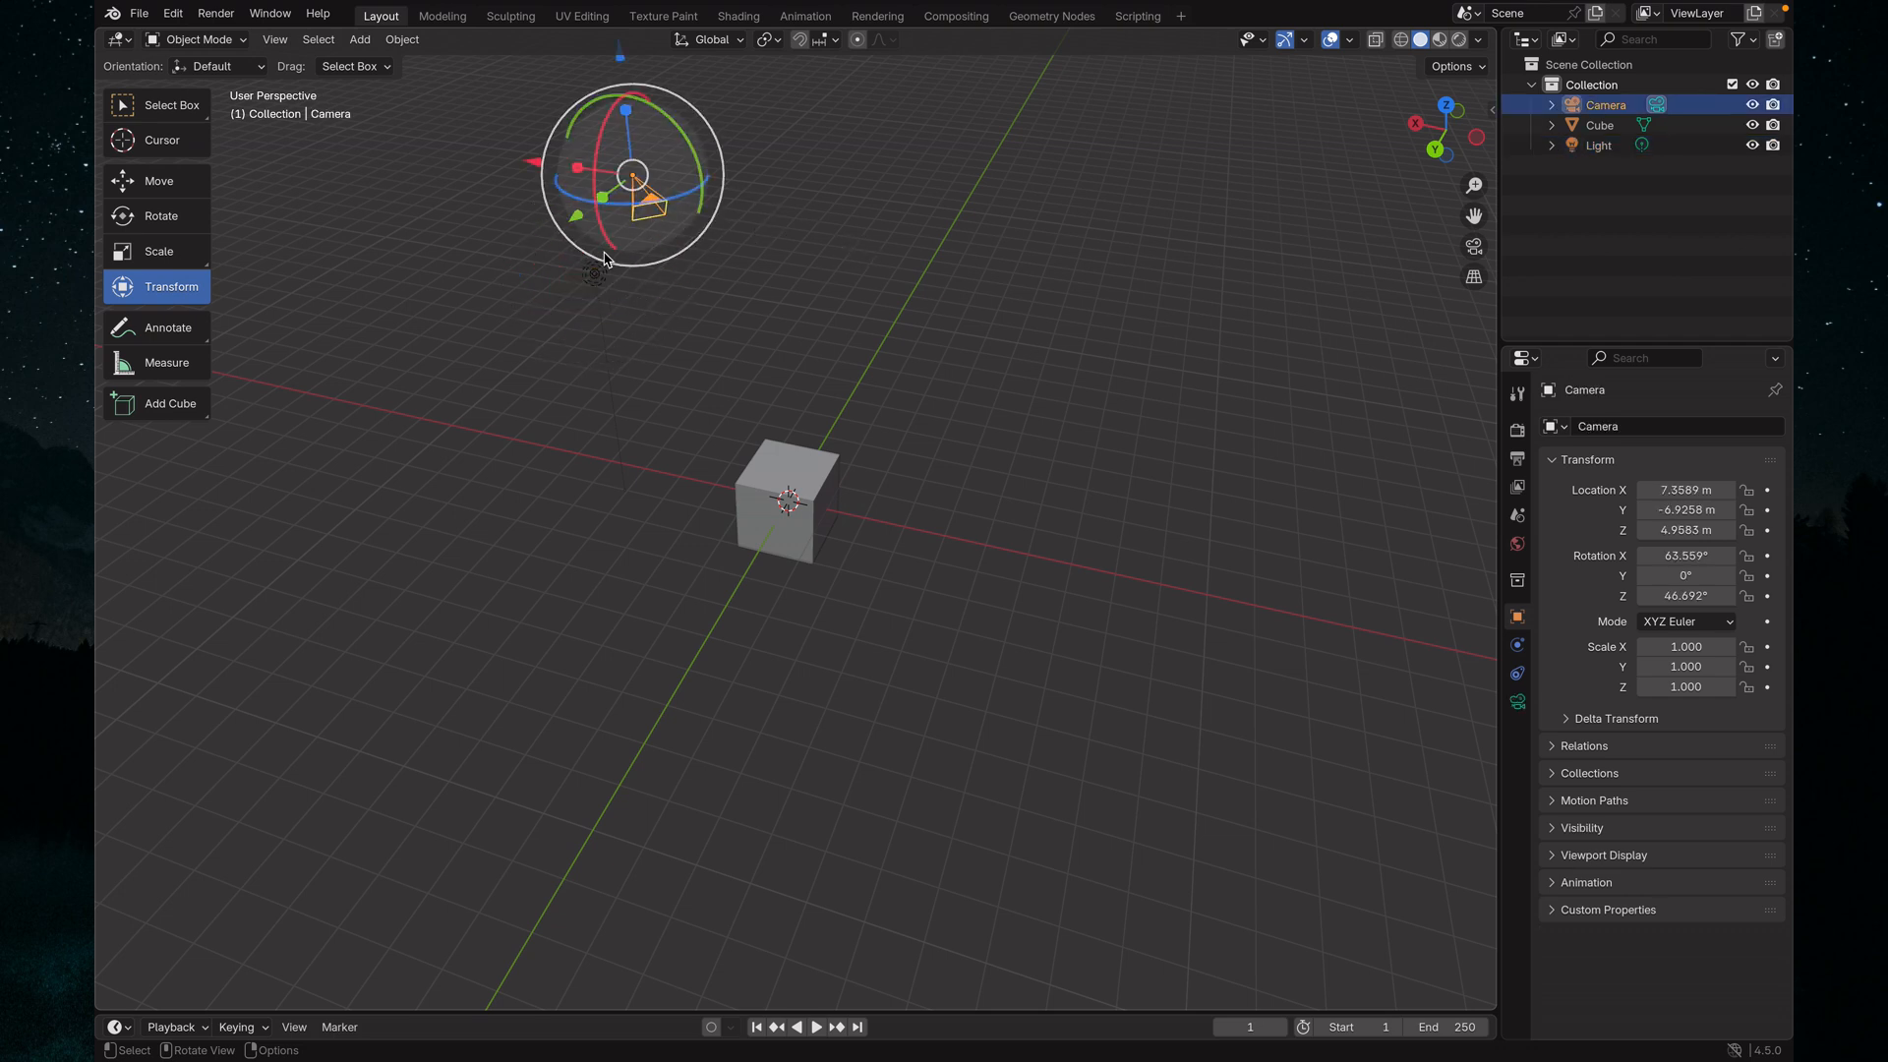
Select the cube and the light by name in the scene's object list, and clear the selection
click(1603, 126)
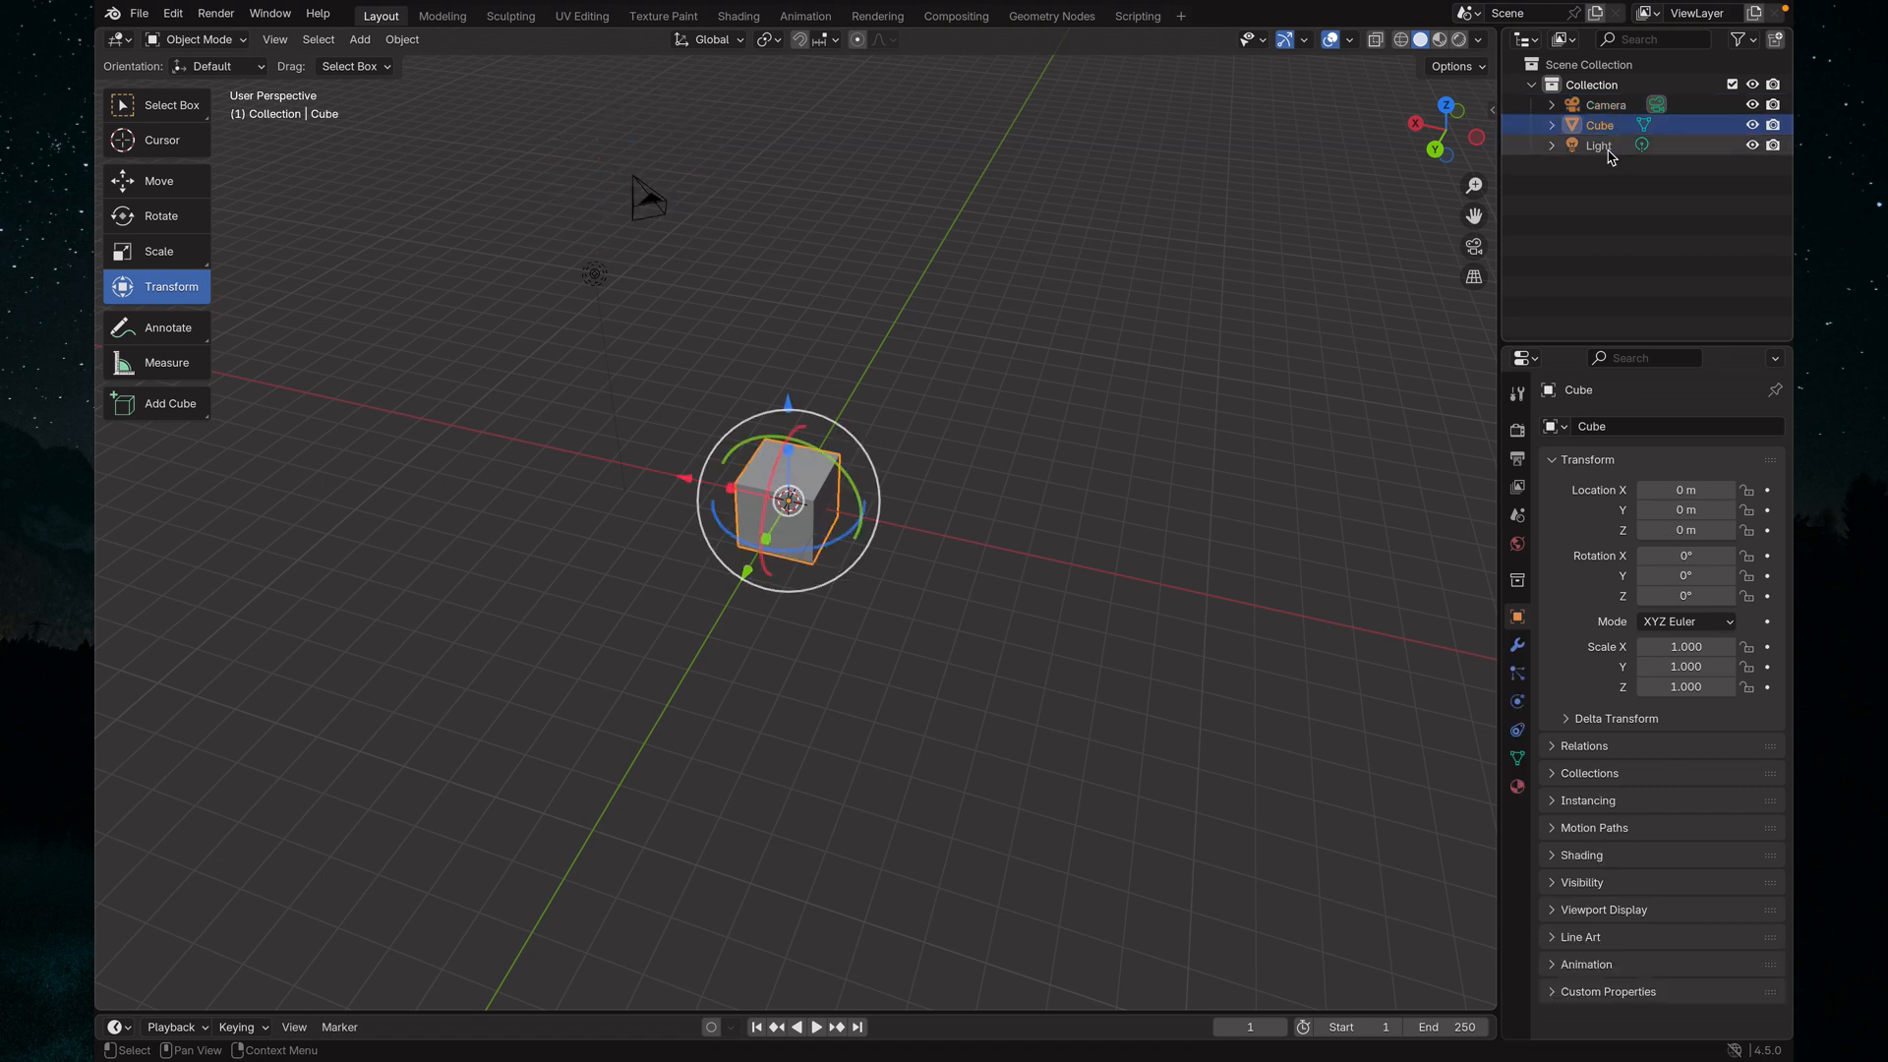
click(1603, 148)
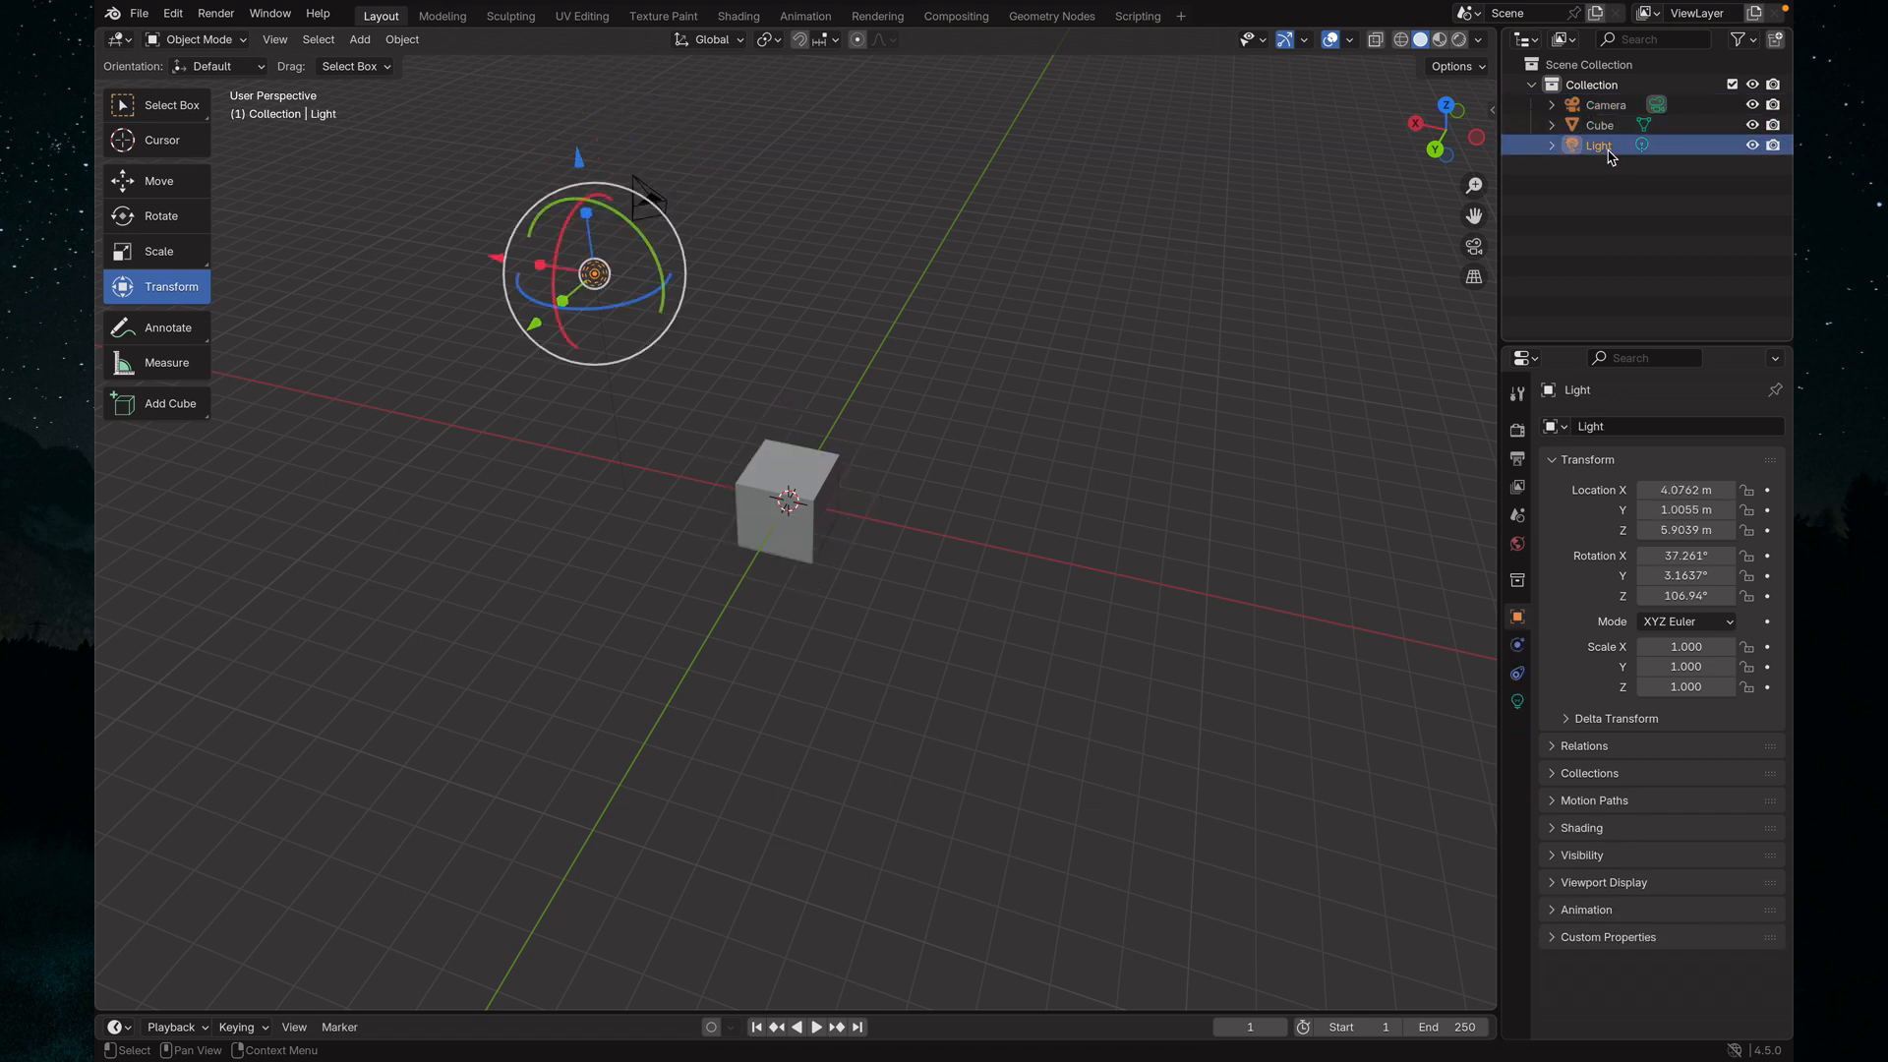
middle_drag(1020, 451, 1130, 404)
click(1134, 400)
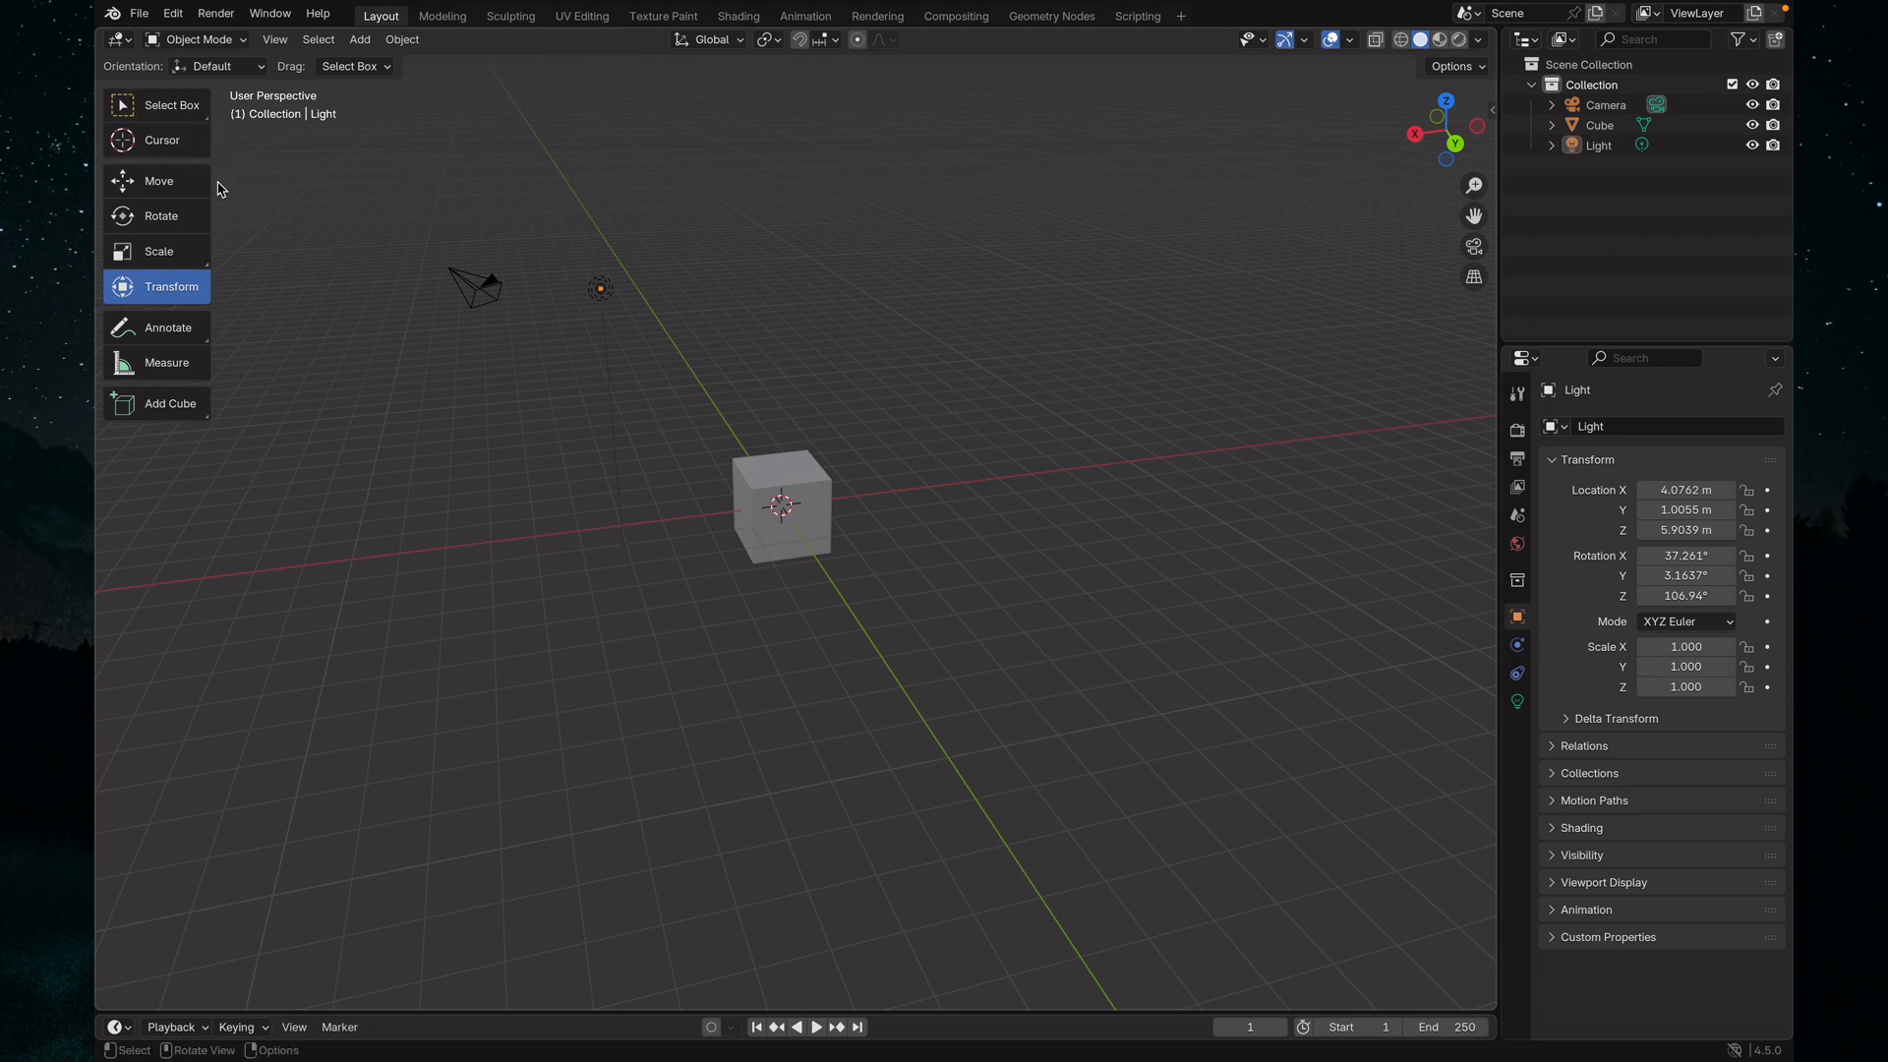
Use the Select Box tool on the cube, camera and light separately and all together, and clear the selection
click(150, 106)
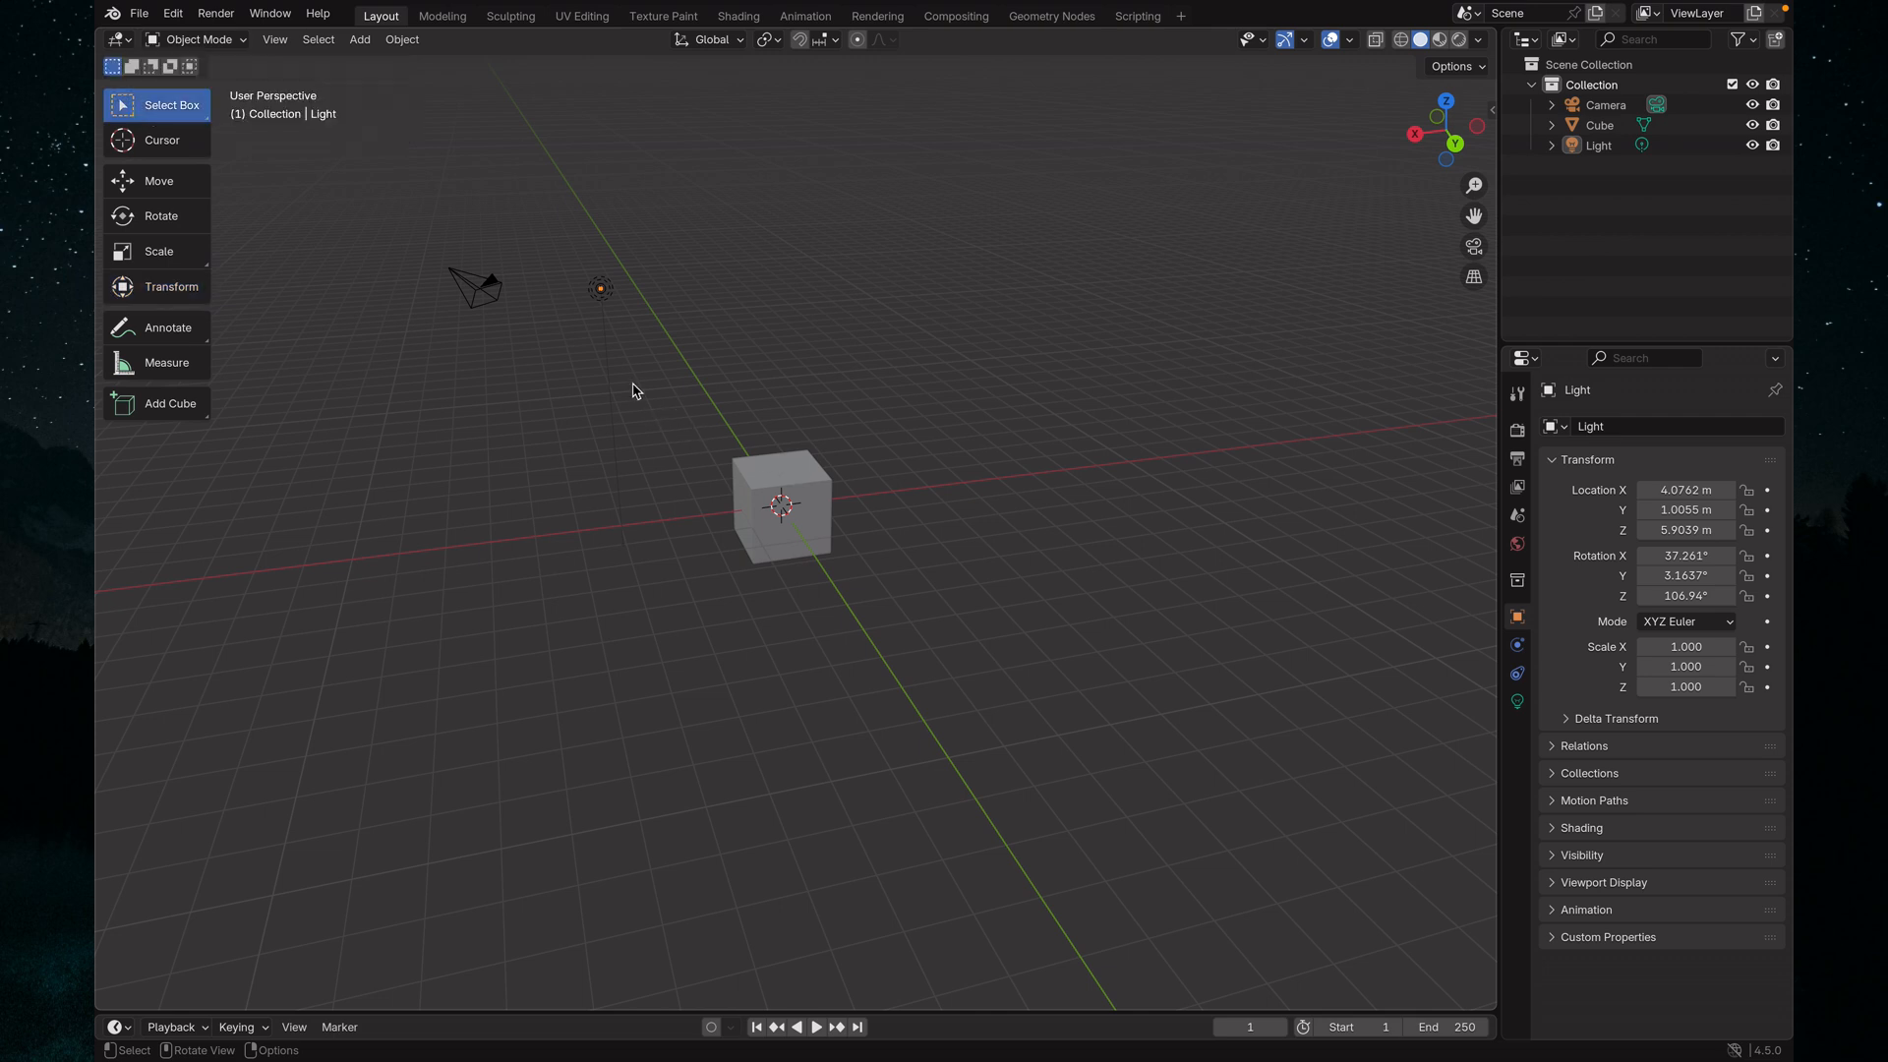
drag(632, 380, 1047, 693)
drag(420, 223, 530, 372)
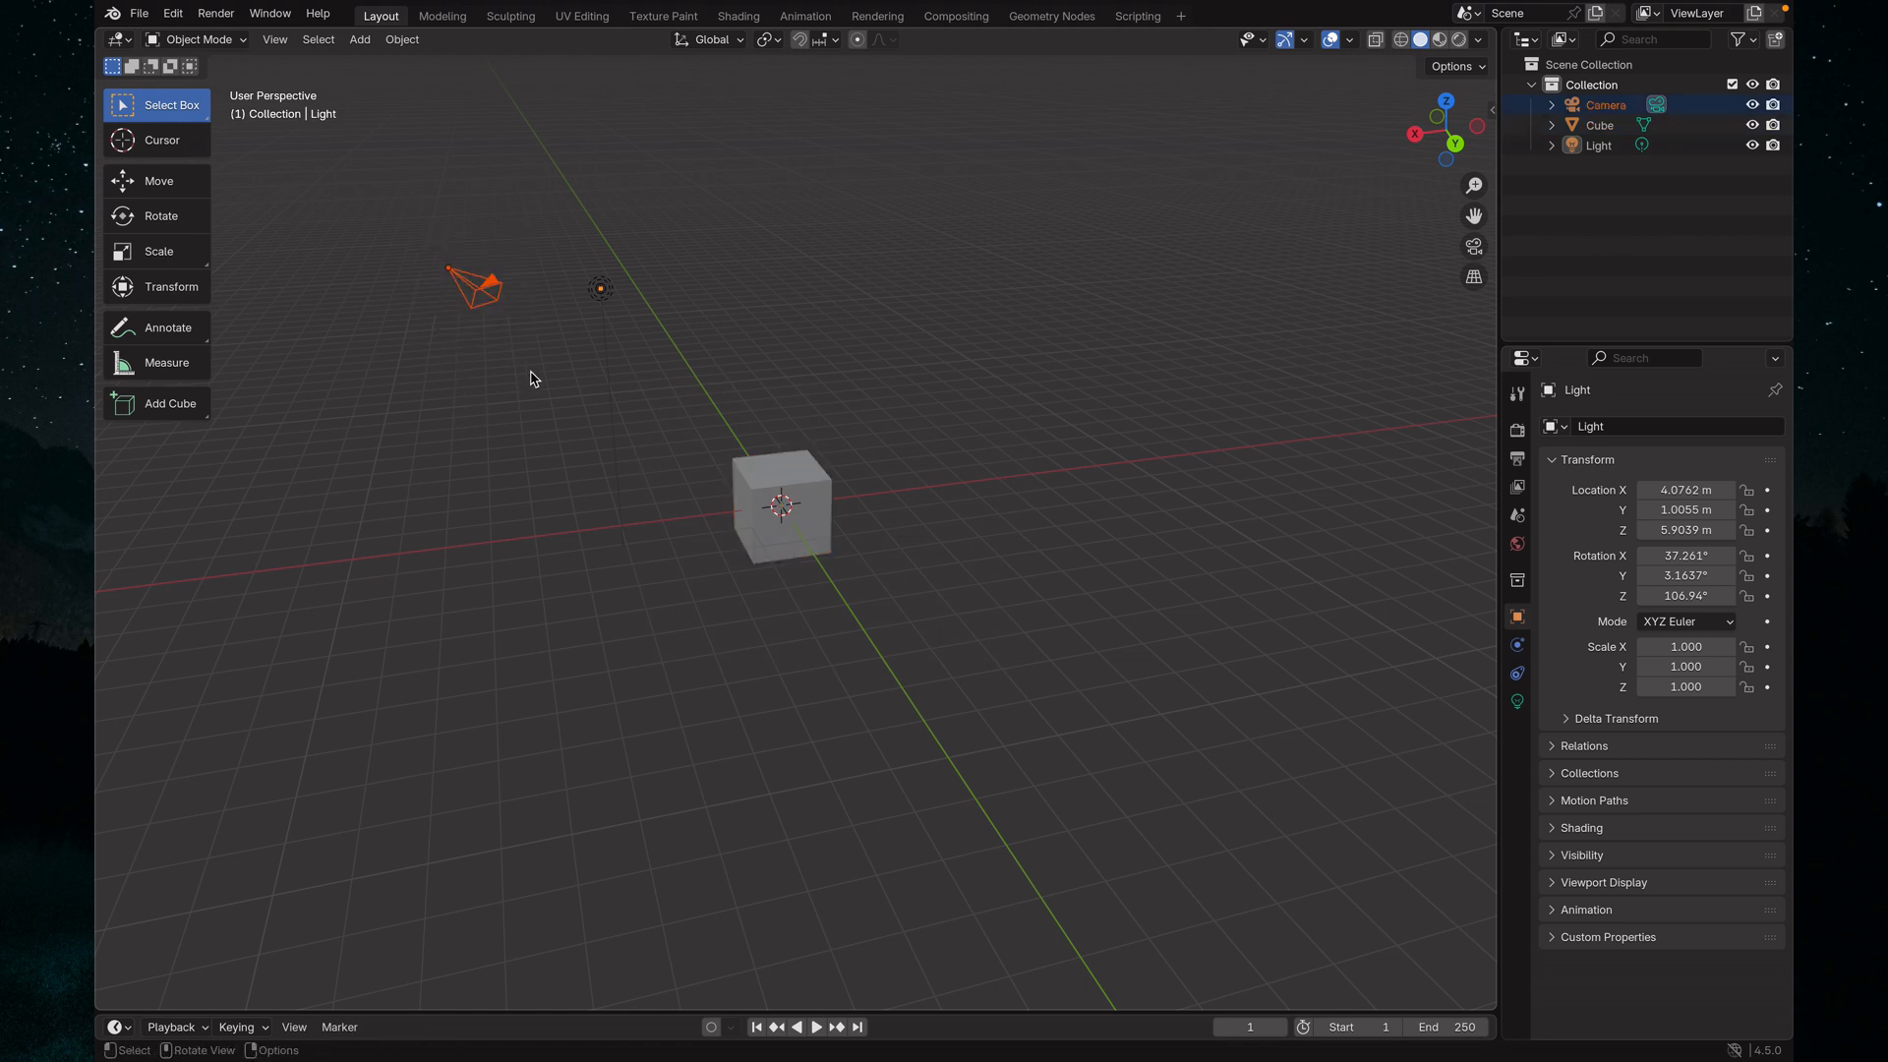
drag(562, 241, 666, 376)
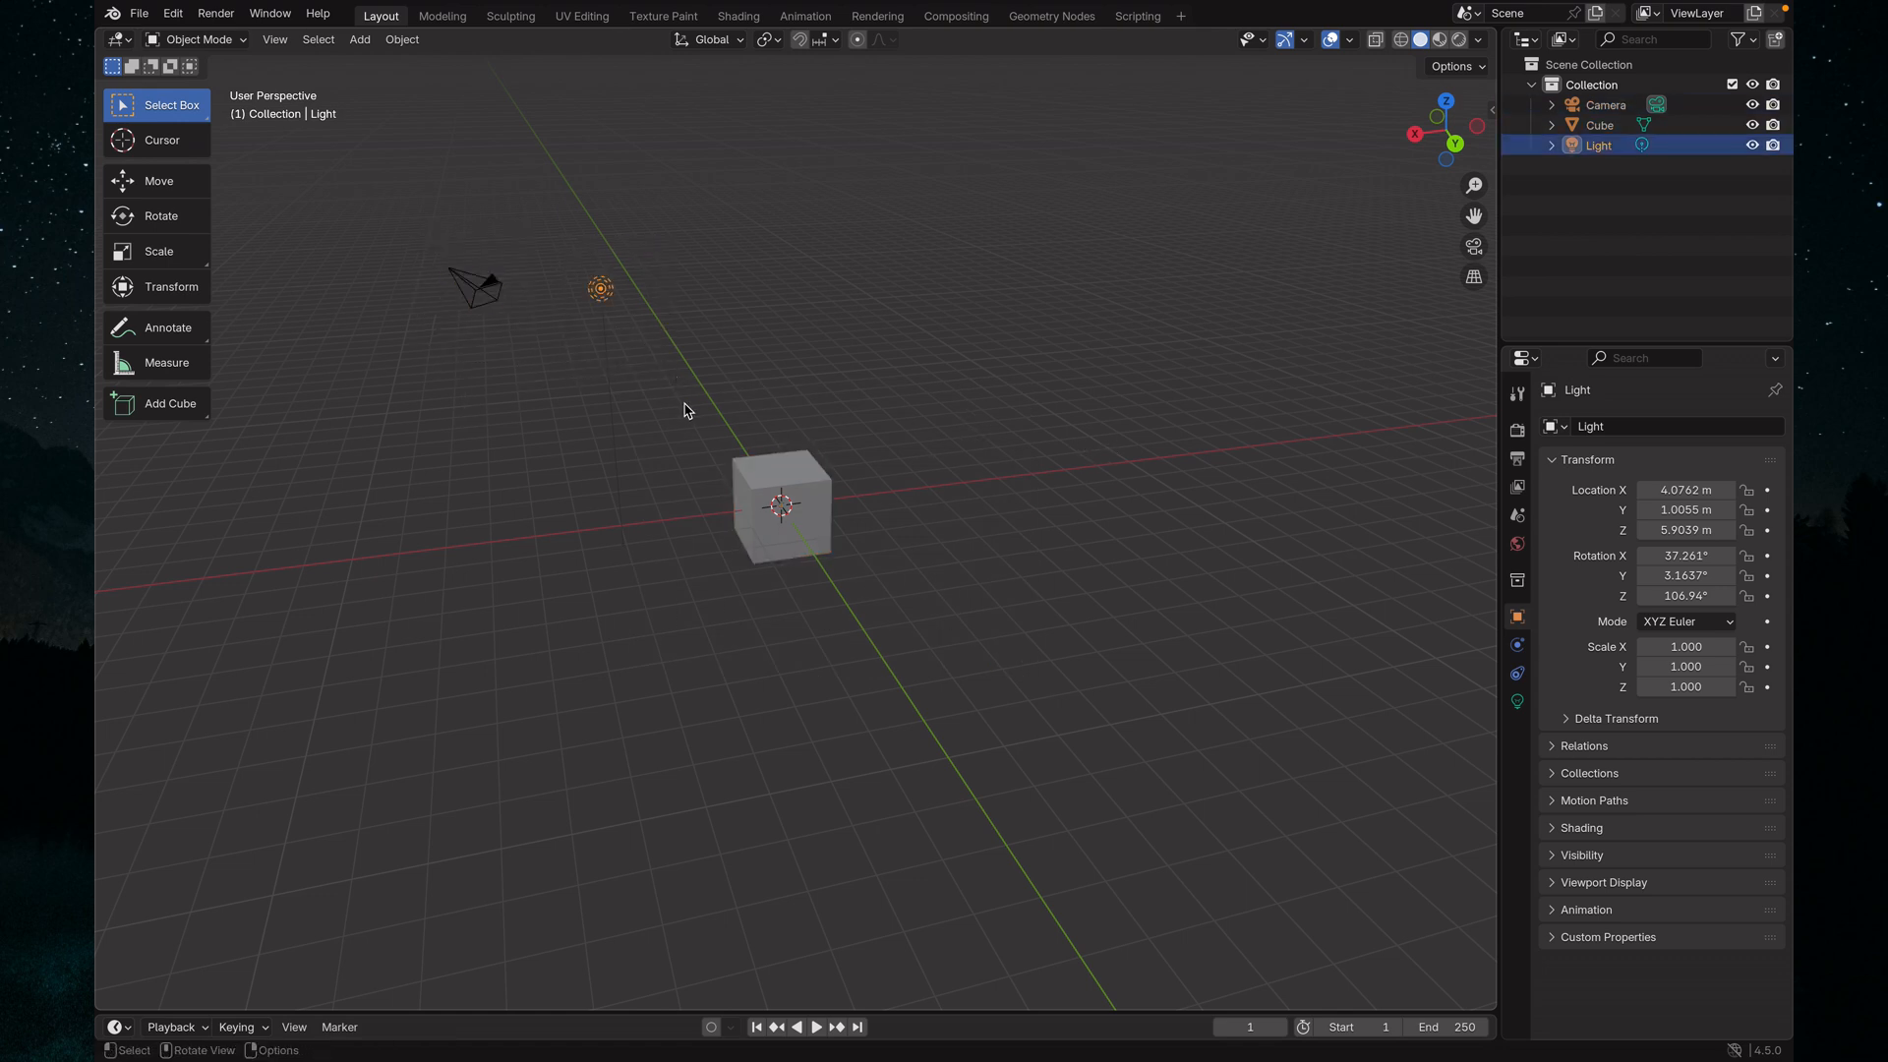
drag(380, 205, 961, 728)
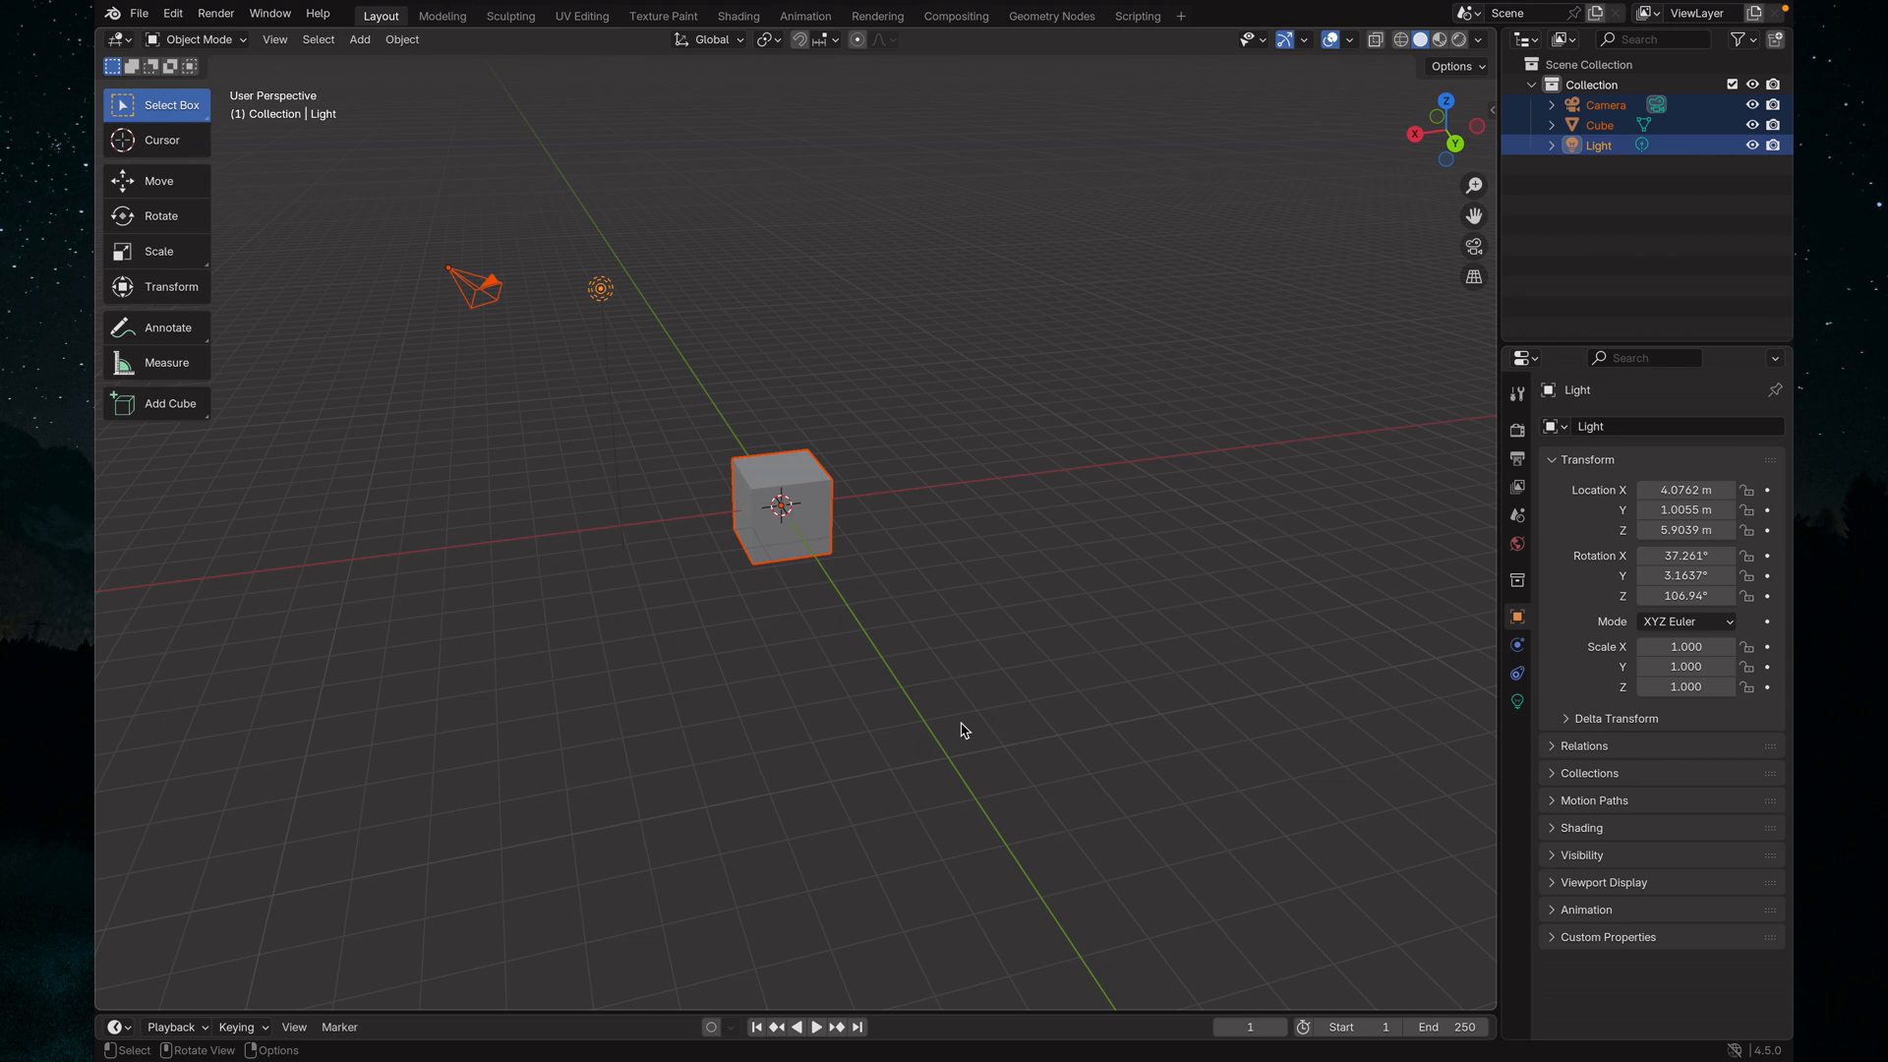
click(551, 593)
Switch to the Tweak tool, move the cube freely up by about 0.98 m in Z, and undo the move
click(169, 109)
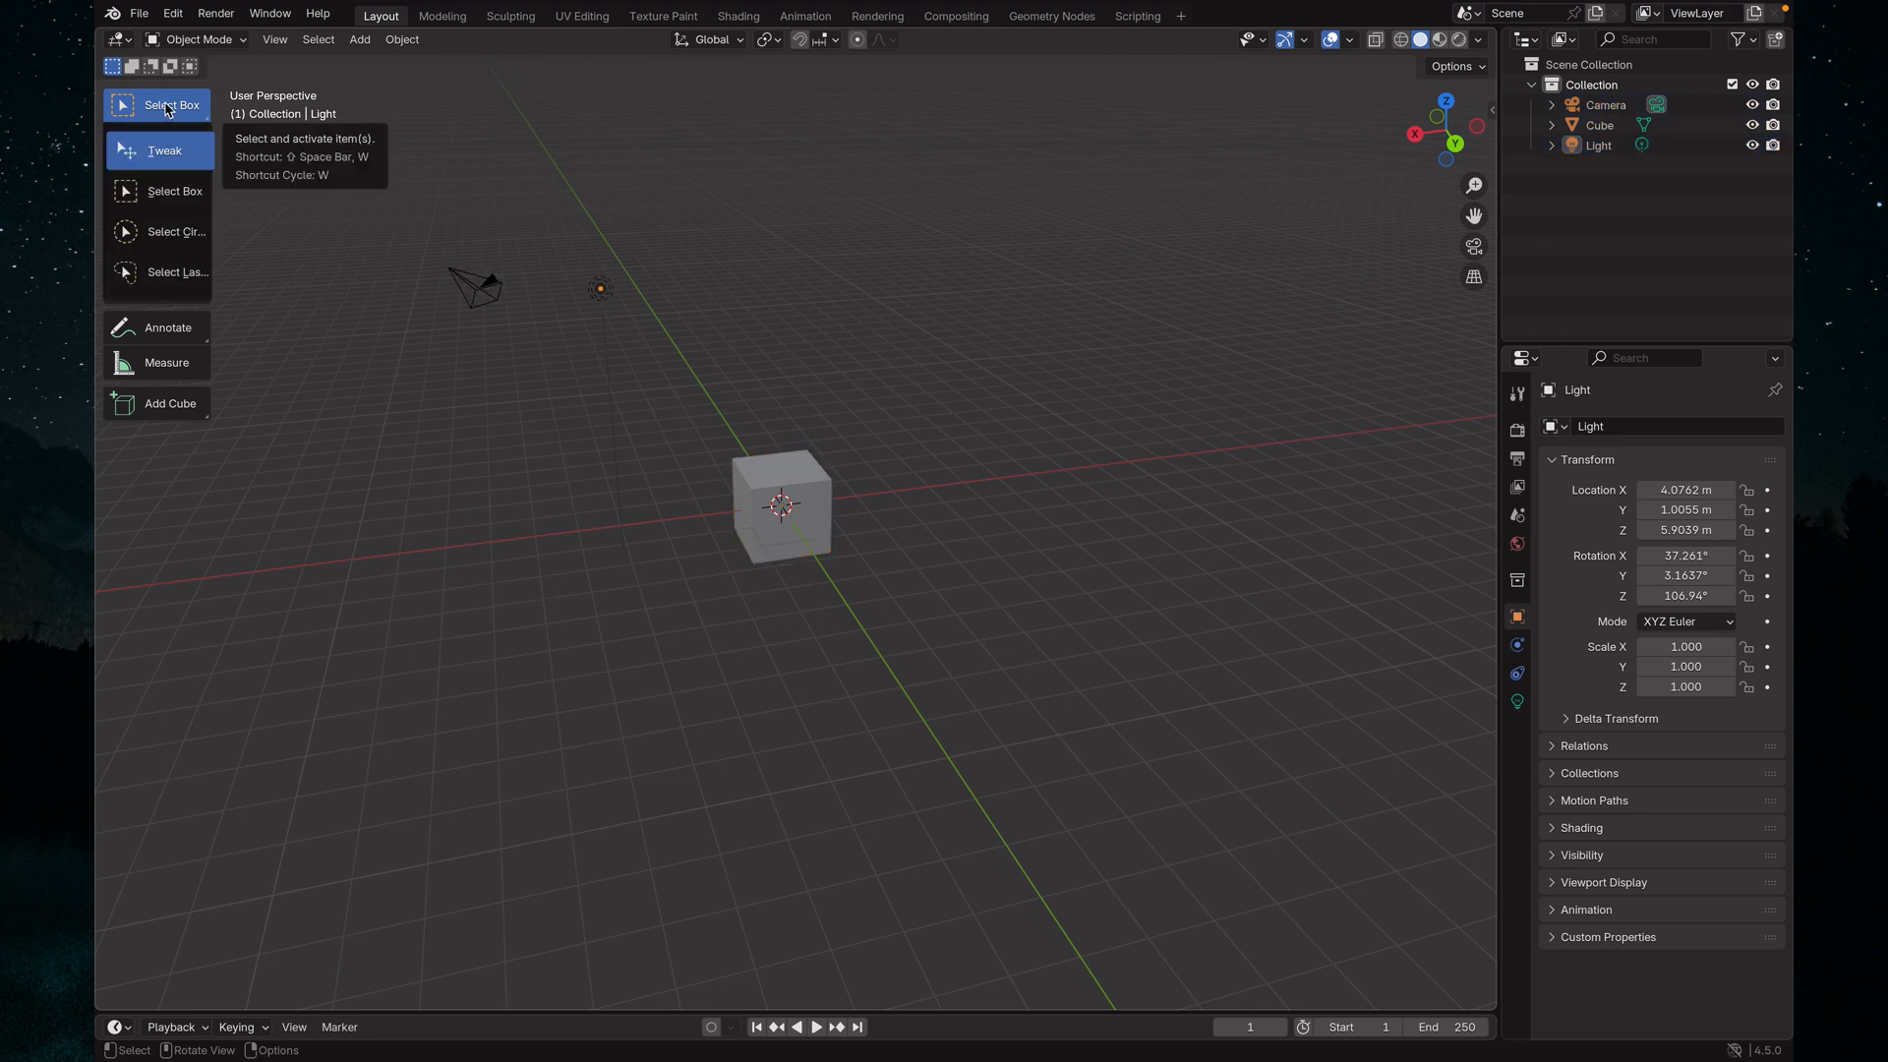
click(169, 110)
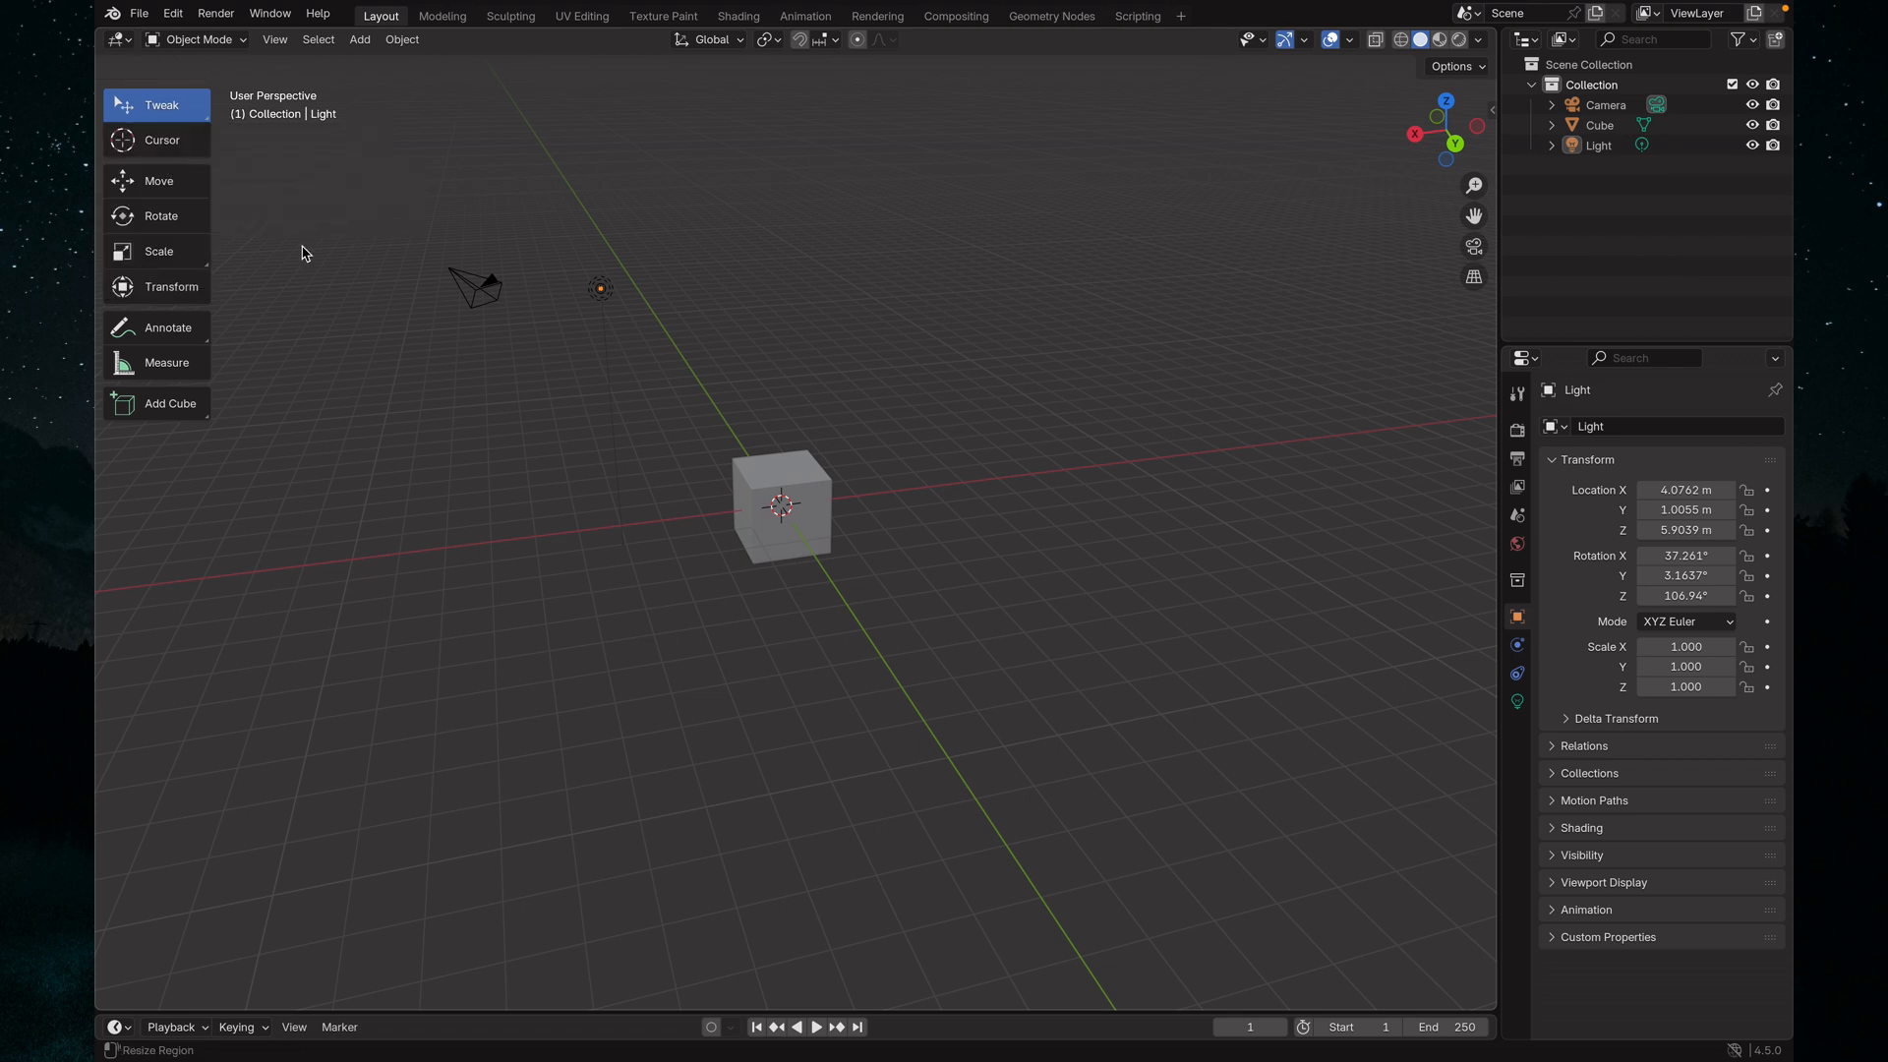
click(808, 482)
mouse_move(808, 482)
mouse_down()
mouse_move(839, 376)
mouse_move(751, 515)
mouse_move(804, 460)
mouse_up()
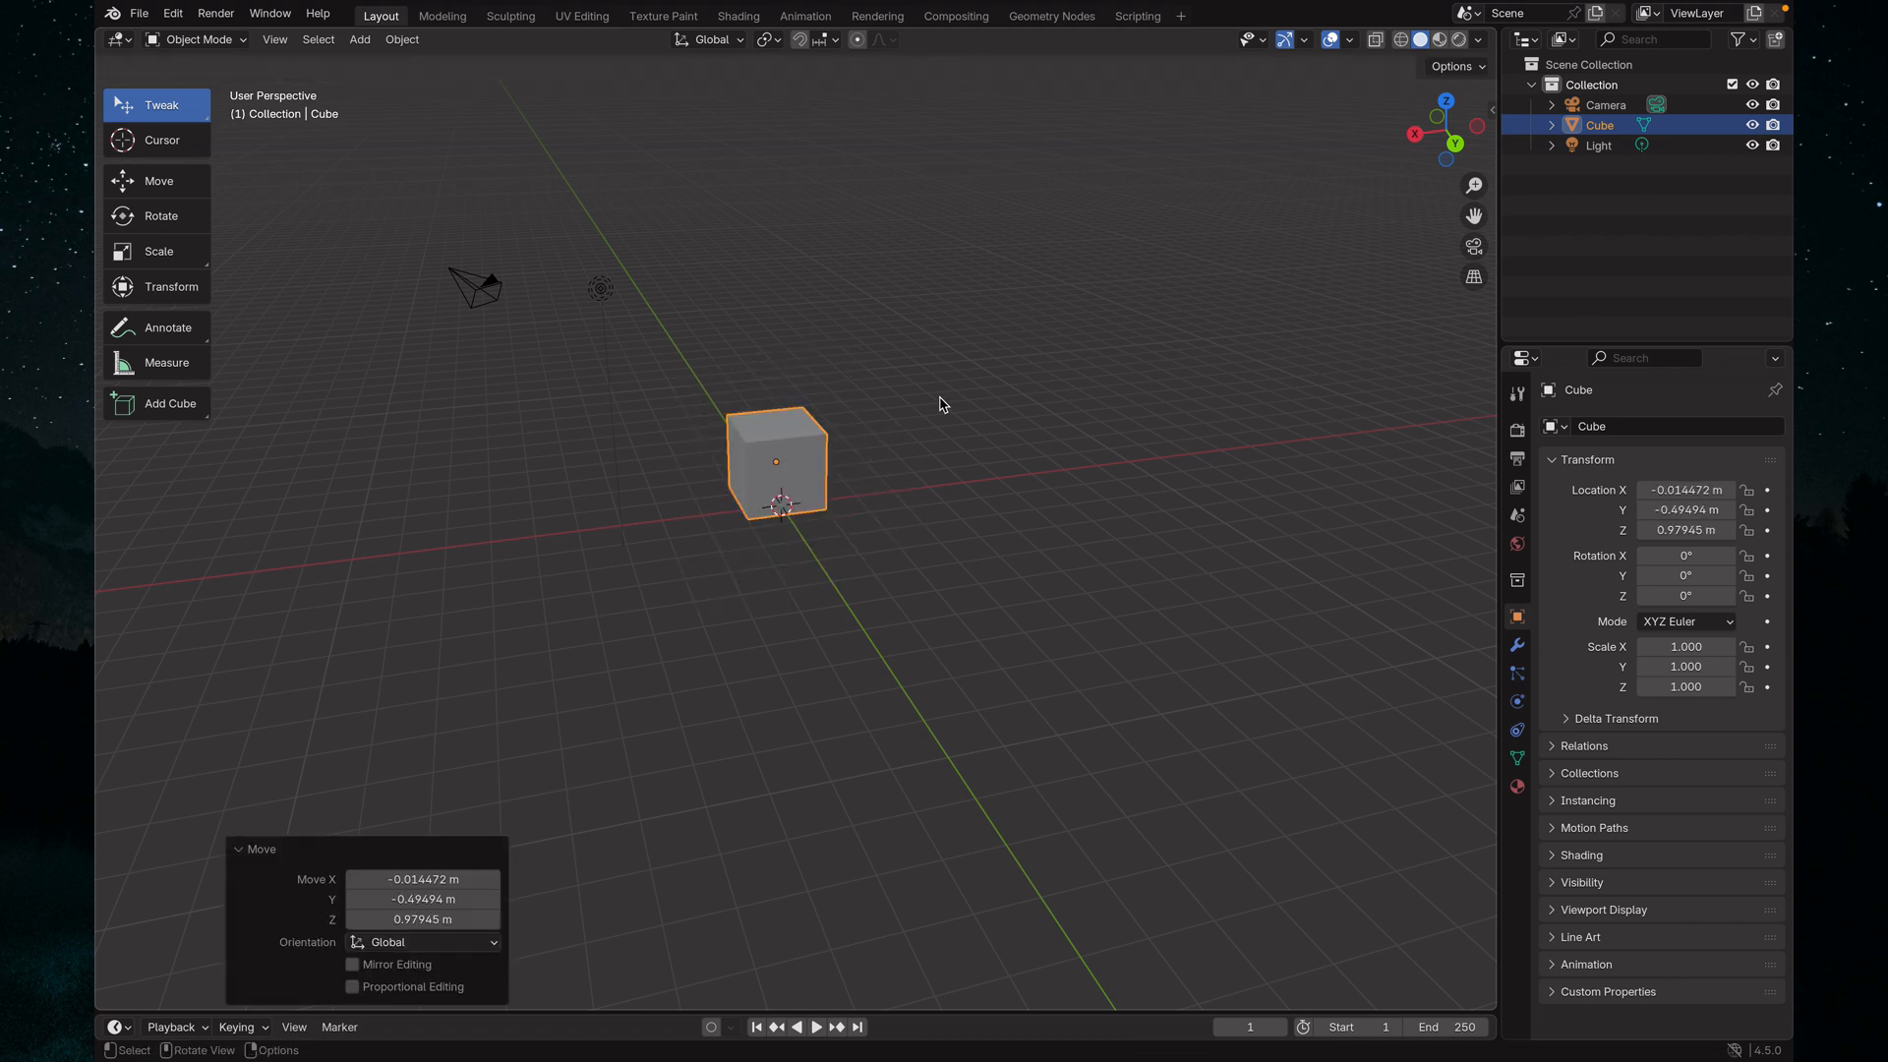
key(ctrl+z)
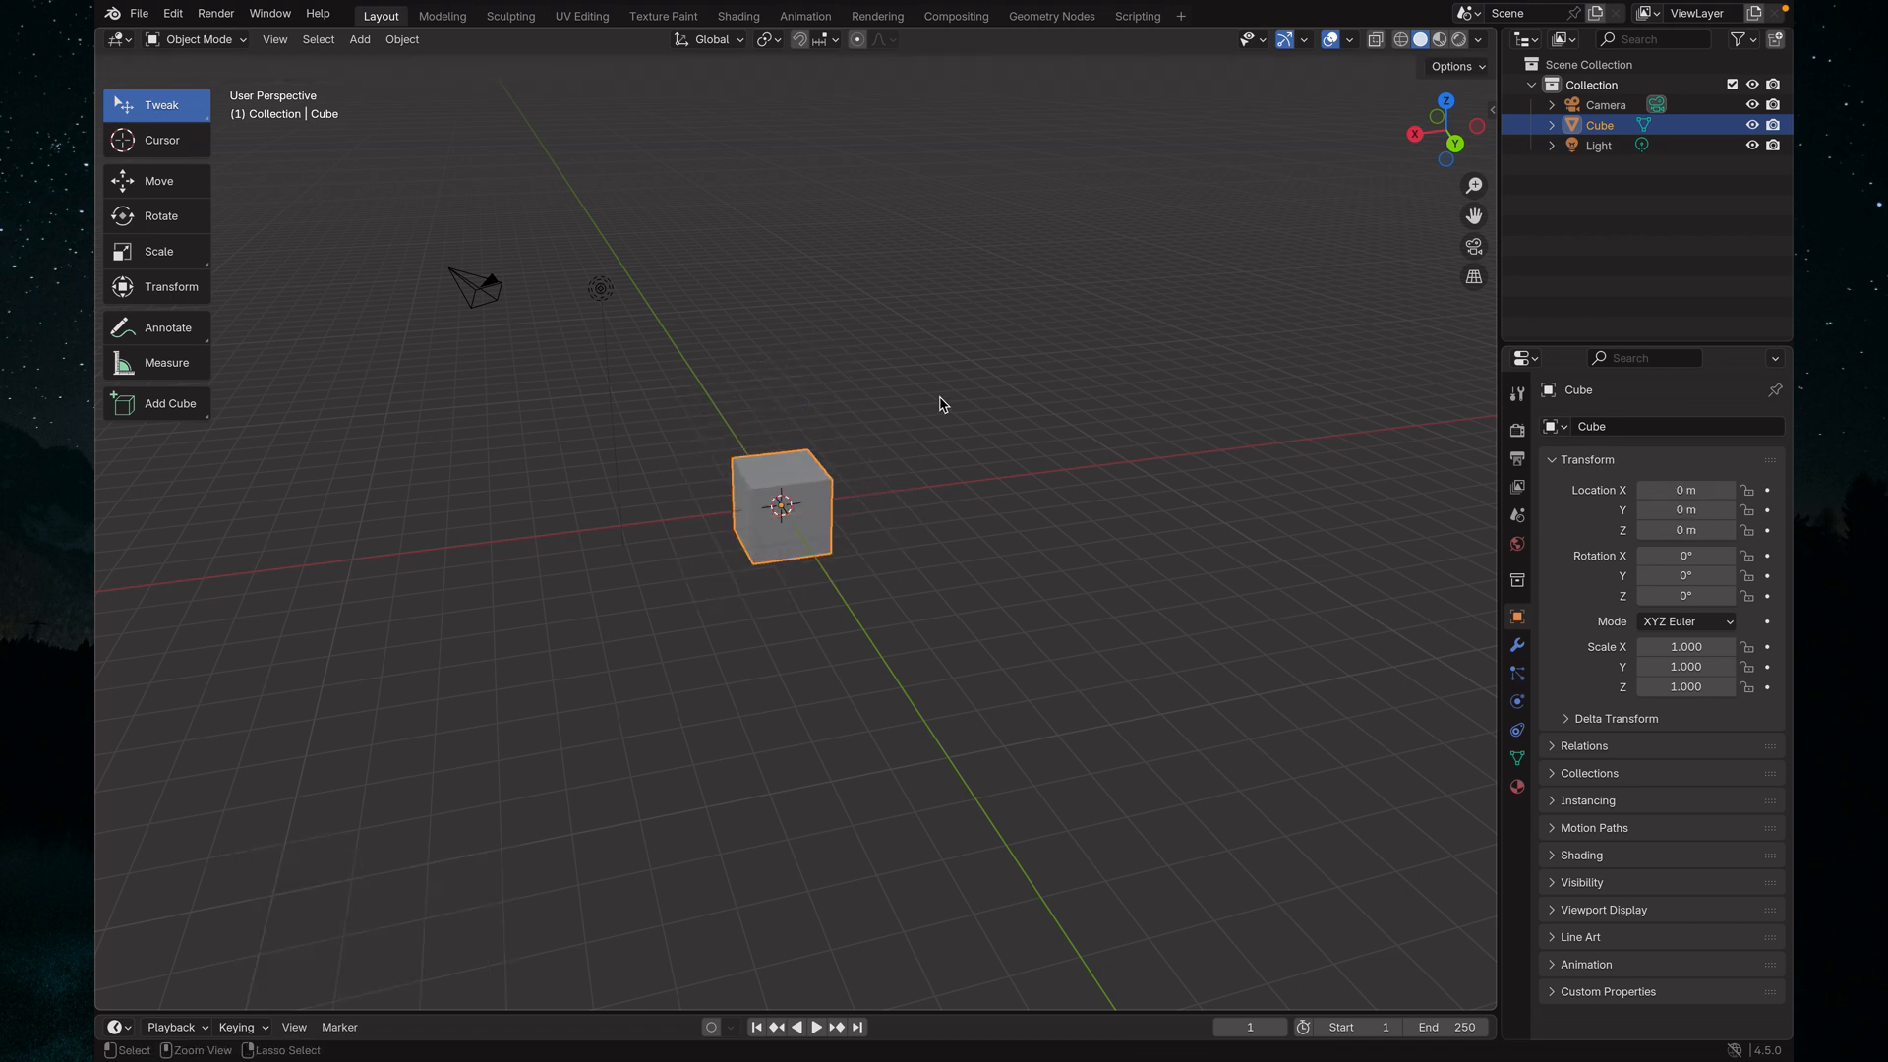
Switch to the Select Circle tool and sweep the selection circle across the cube
click(162, 117)
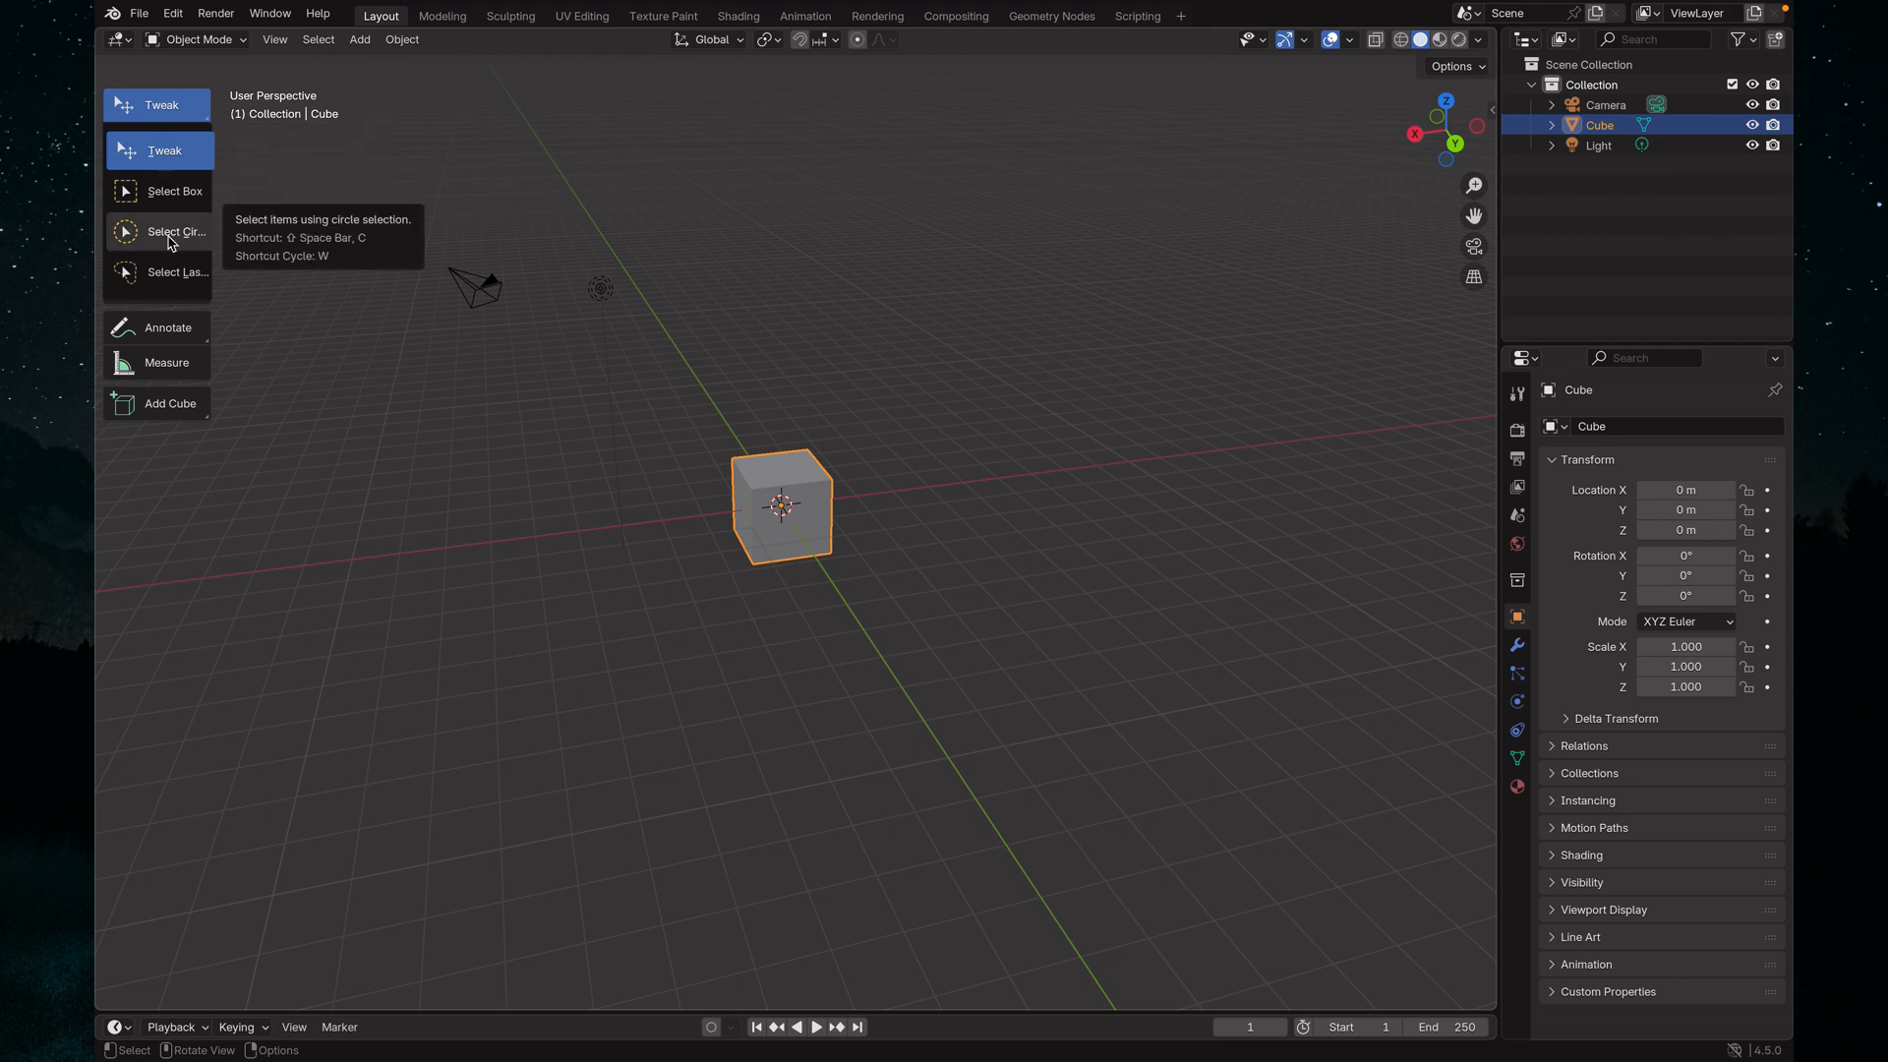
click(168, 237)
mouse_move(644, 401)
mouse_down()
mouse_move(834, 535)
mouse_move(784, 513)
mouse_up()
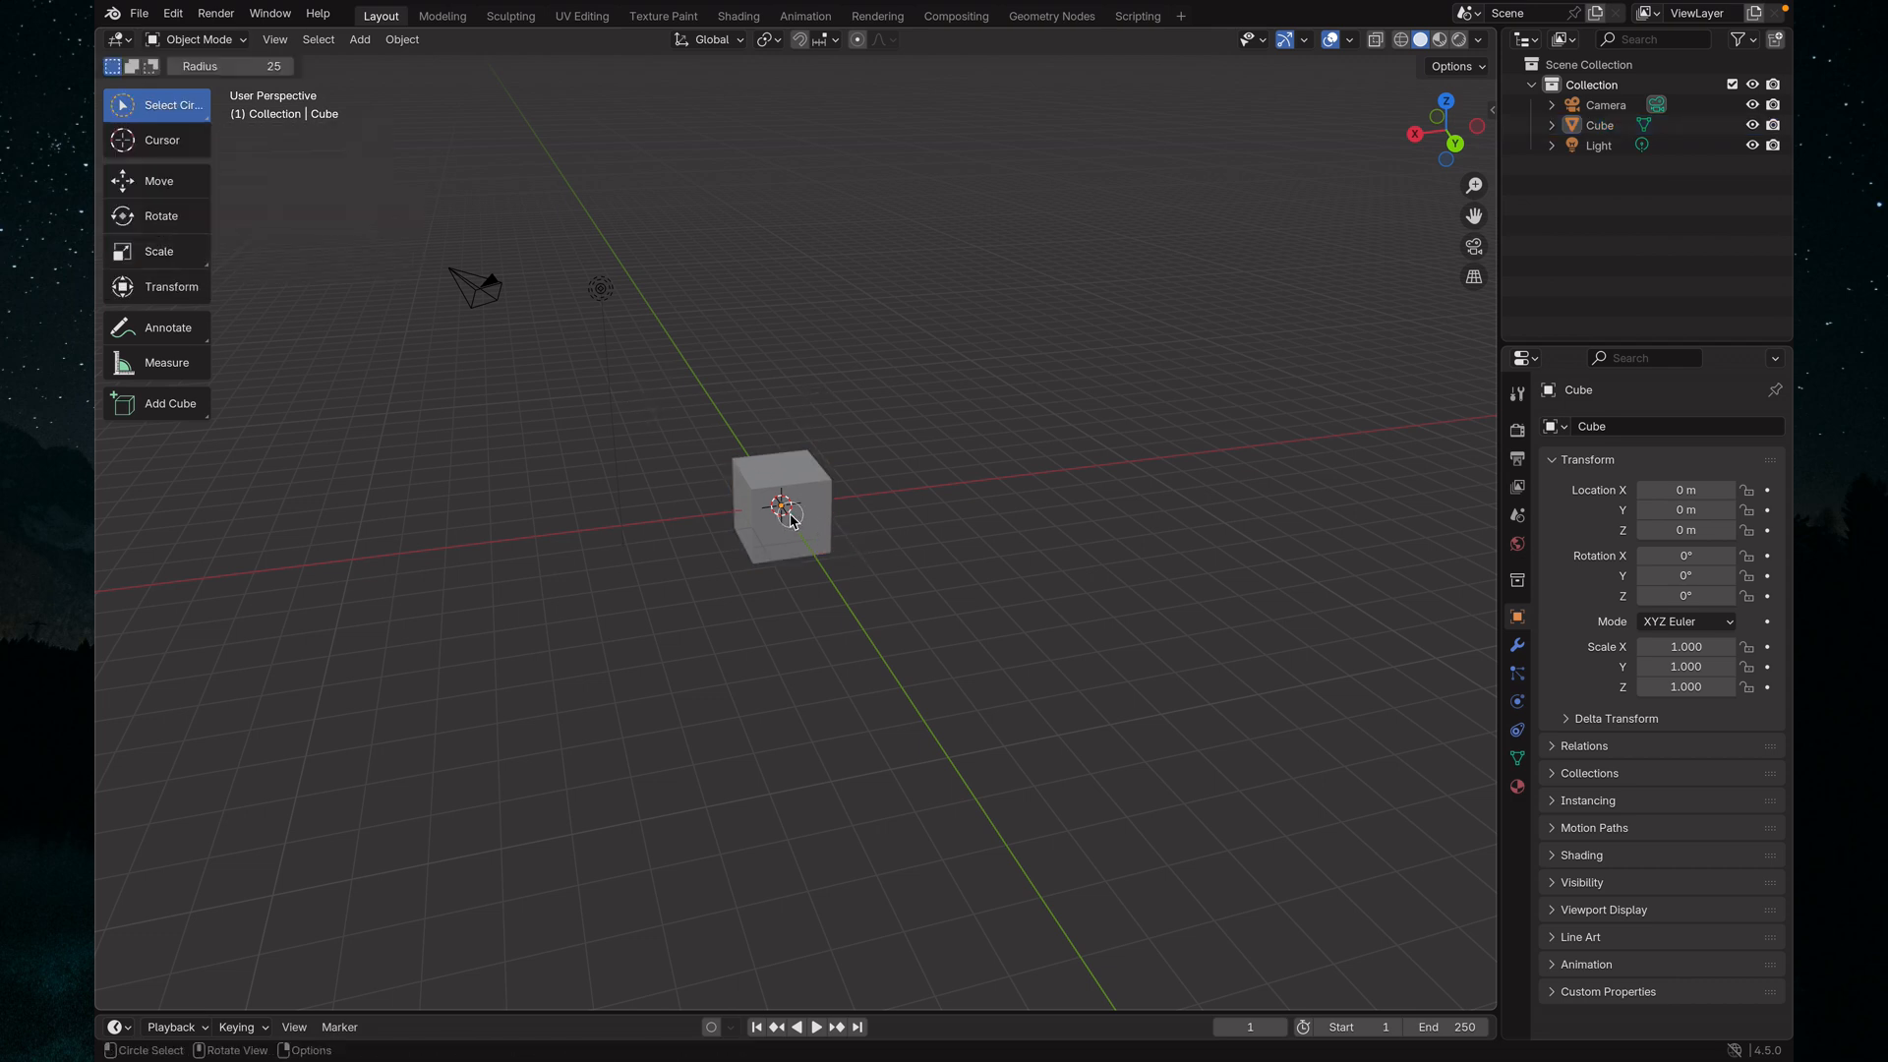
Use the Select Lasso tool around the camera and light area, finishing with only the cube selected
click(180, 120)
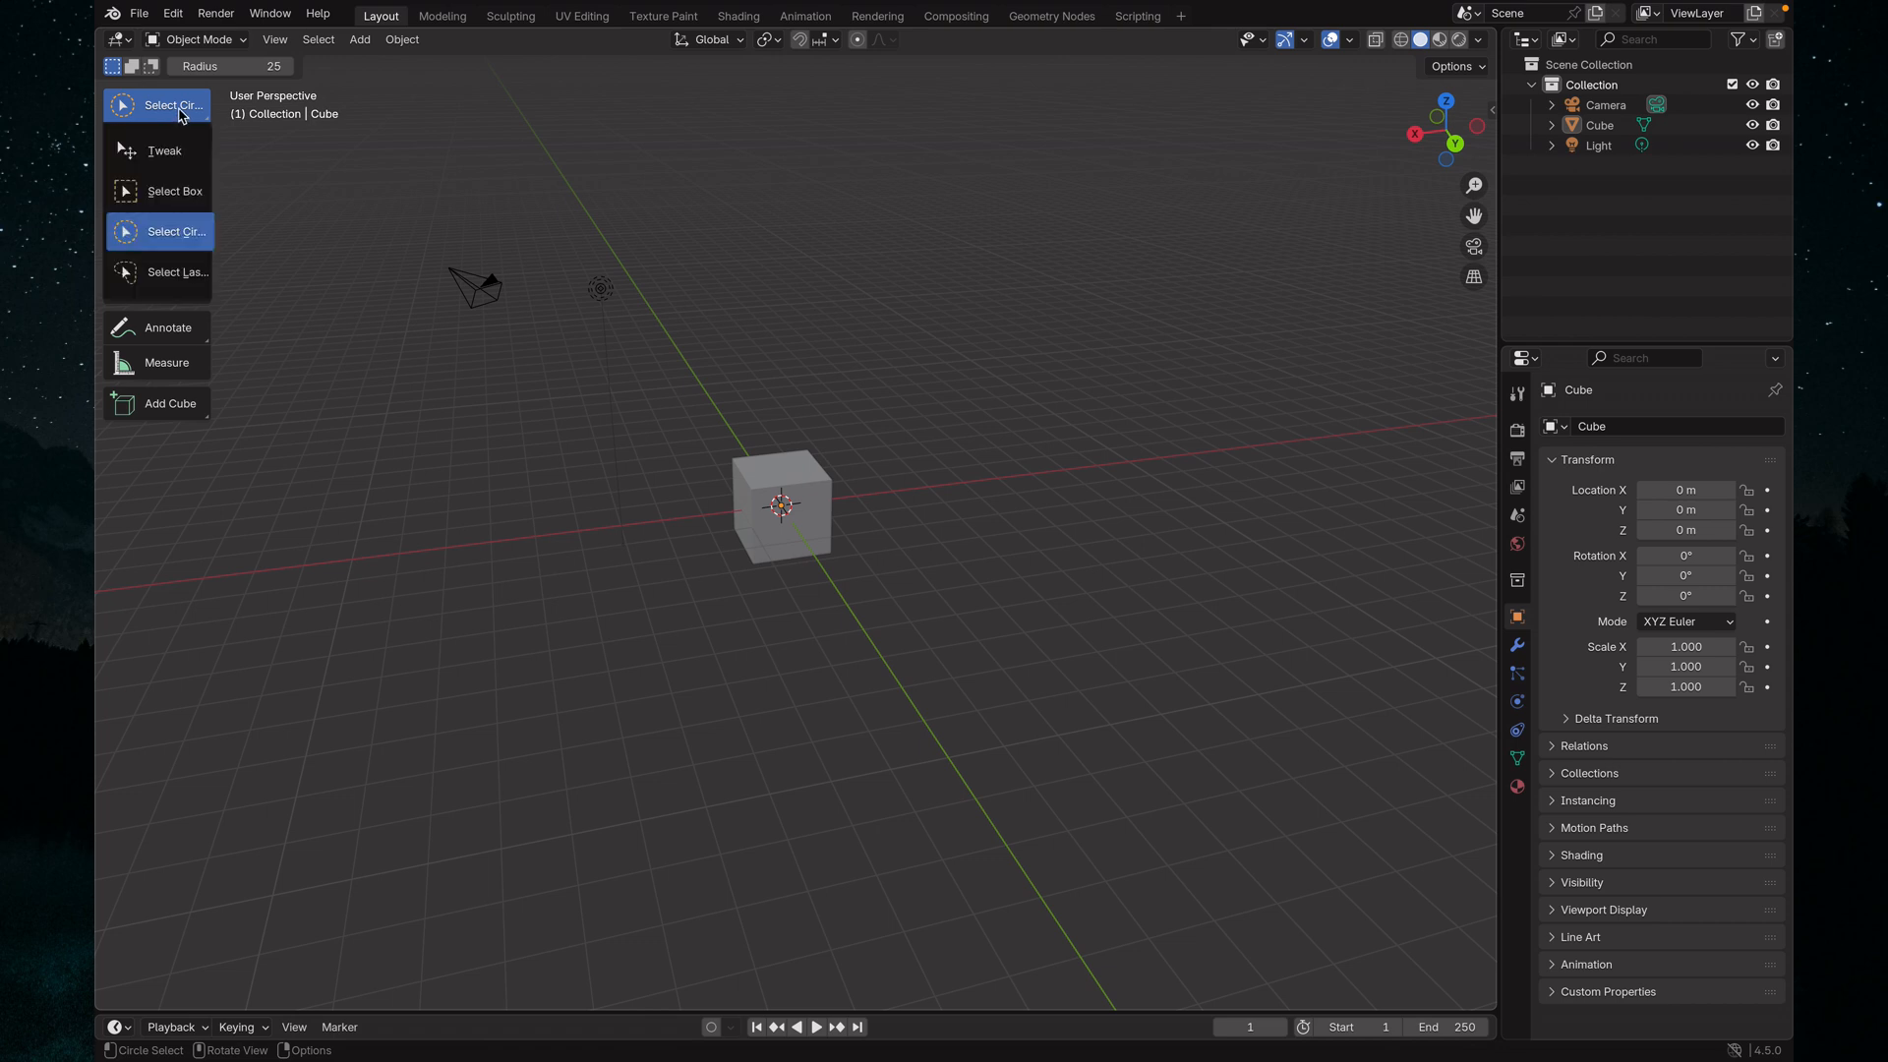
click(176, 290)
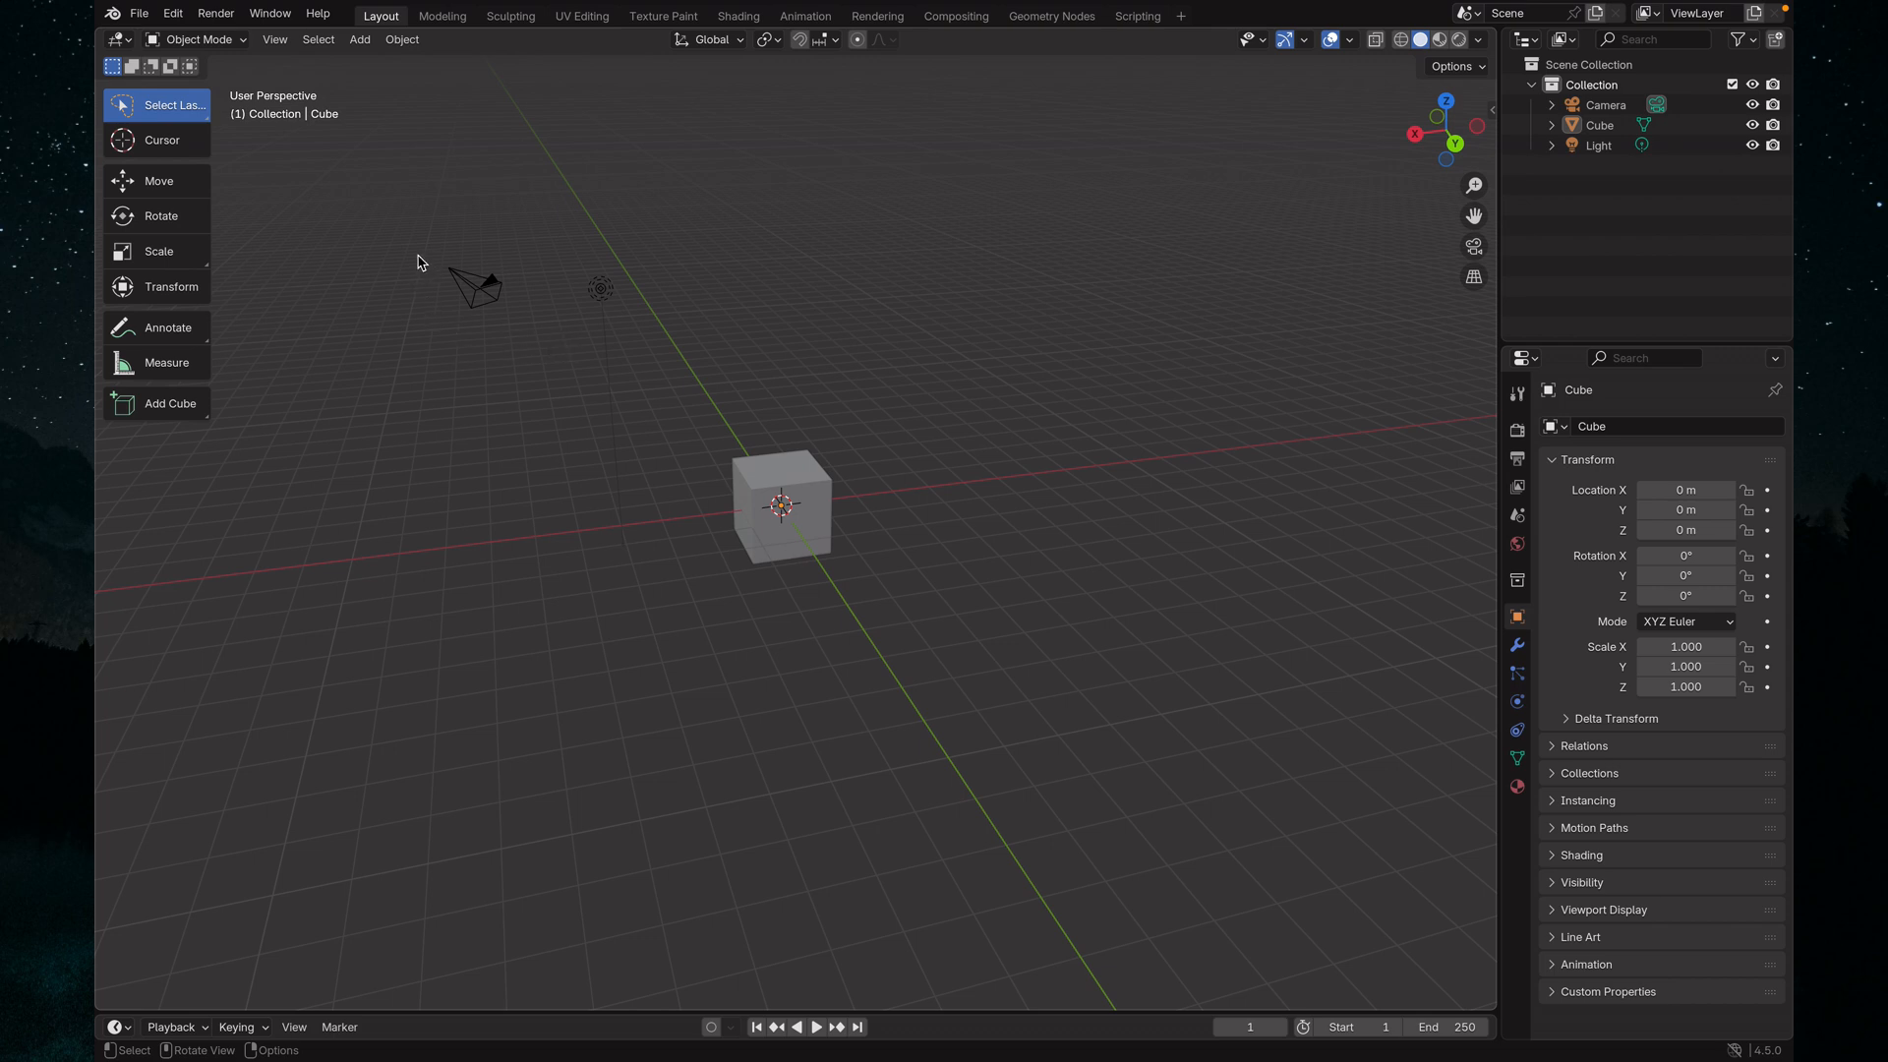
mouse_move(418, 257)
mouse_down()
mouse_move(479, 347)
mouse_move(540, 335)
mouse_move(540, 293)
mouse_move(637, 387)
mouse_move(653, 286)
mouse_move(565, 250)
mouse_up()
drag(411, 254, 413, 258)
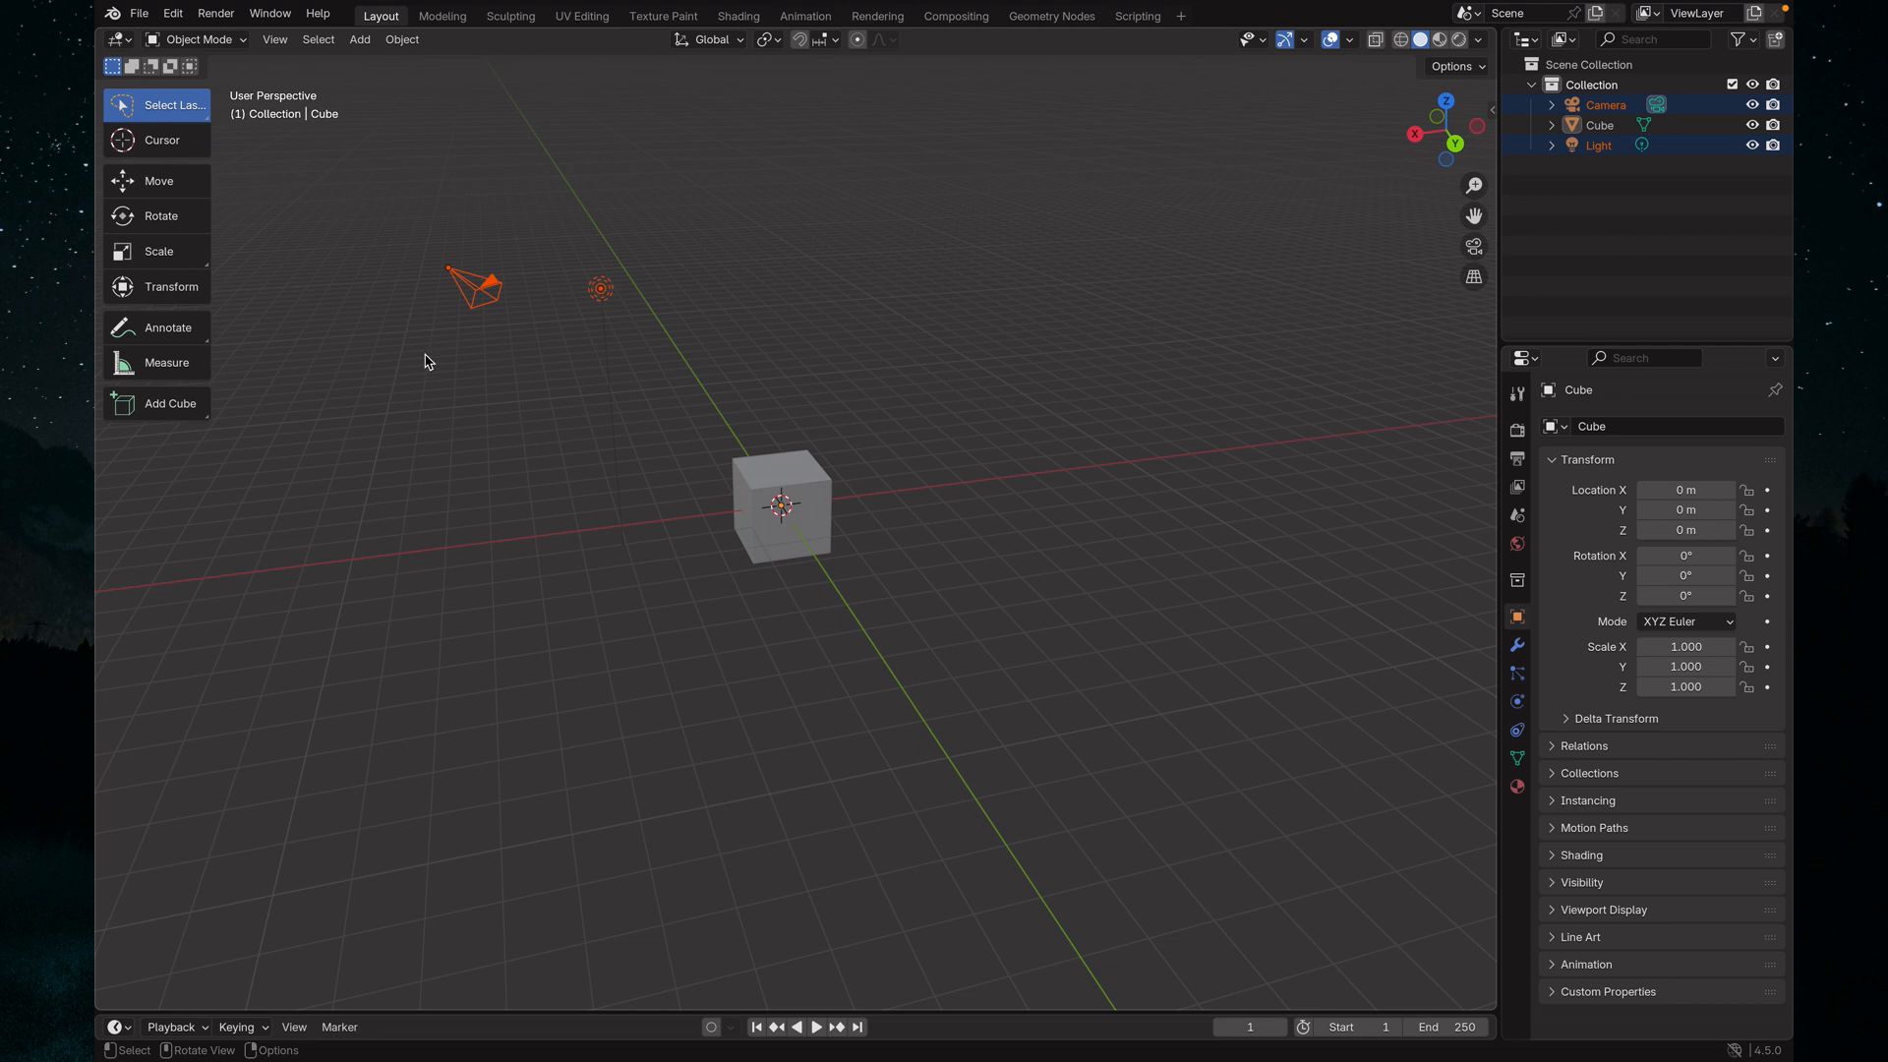
mouse_move(1021, 669)
mouse_down()
mouse_move(746, 590)
mouse_move(624, 426)
mouse_move(846, 371)
mouse_move(912, 431)
mouse_move(676, 277)
mouse_move(538, 327)
mouse_move(915, 343)
mouse_move(955, 591)
mouse_move(657, 489)
mouse_move(916, 418)
mouse_up()
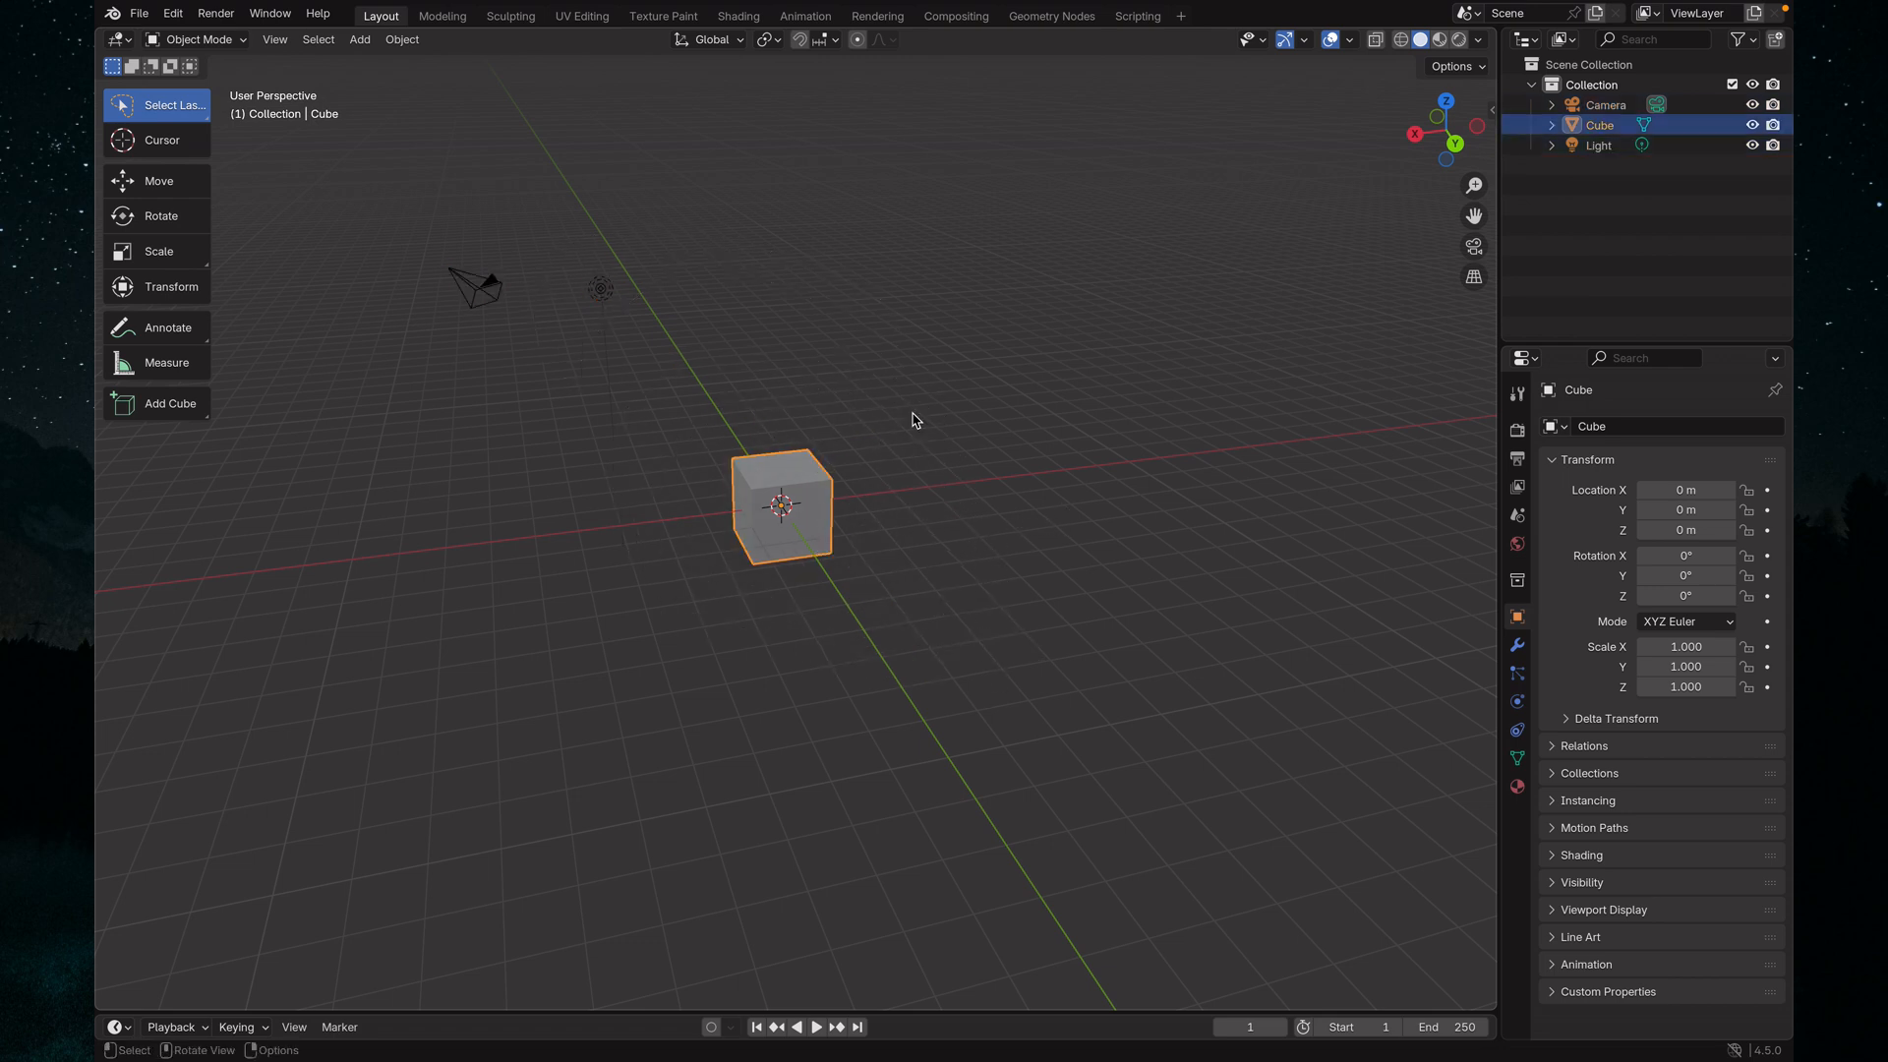
Switch back to the Select Box tool, box-select the cube and the camera with the light, and deselect everything
click(164, 122)
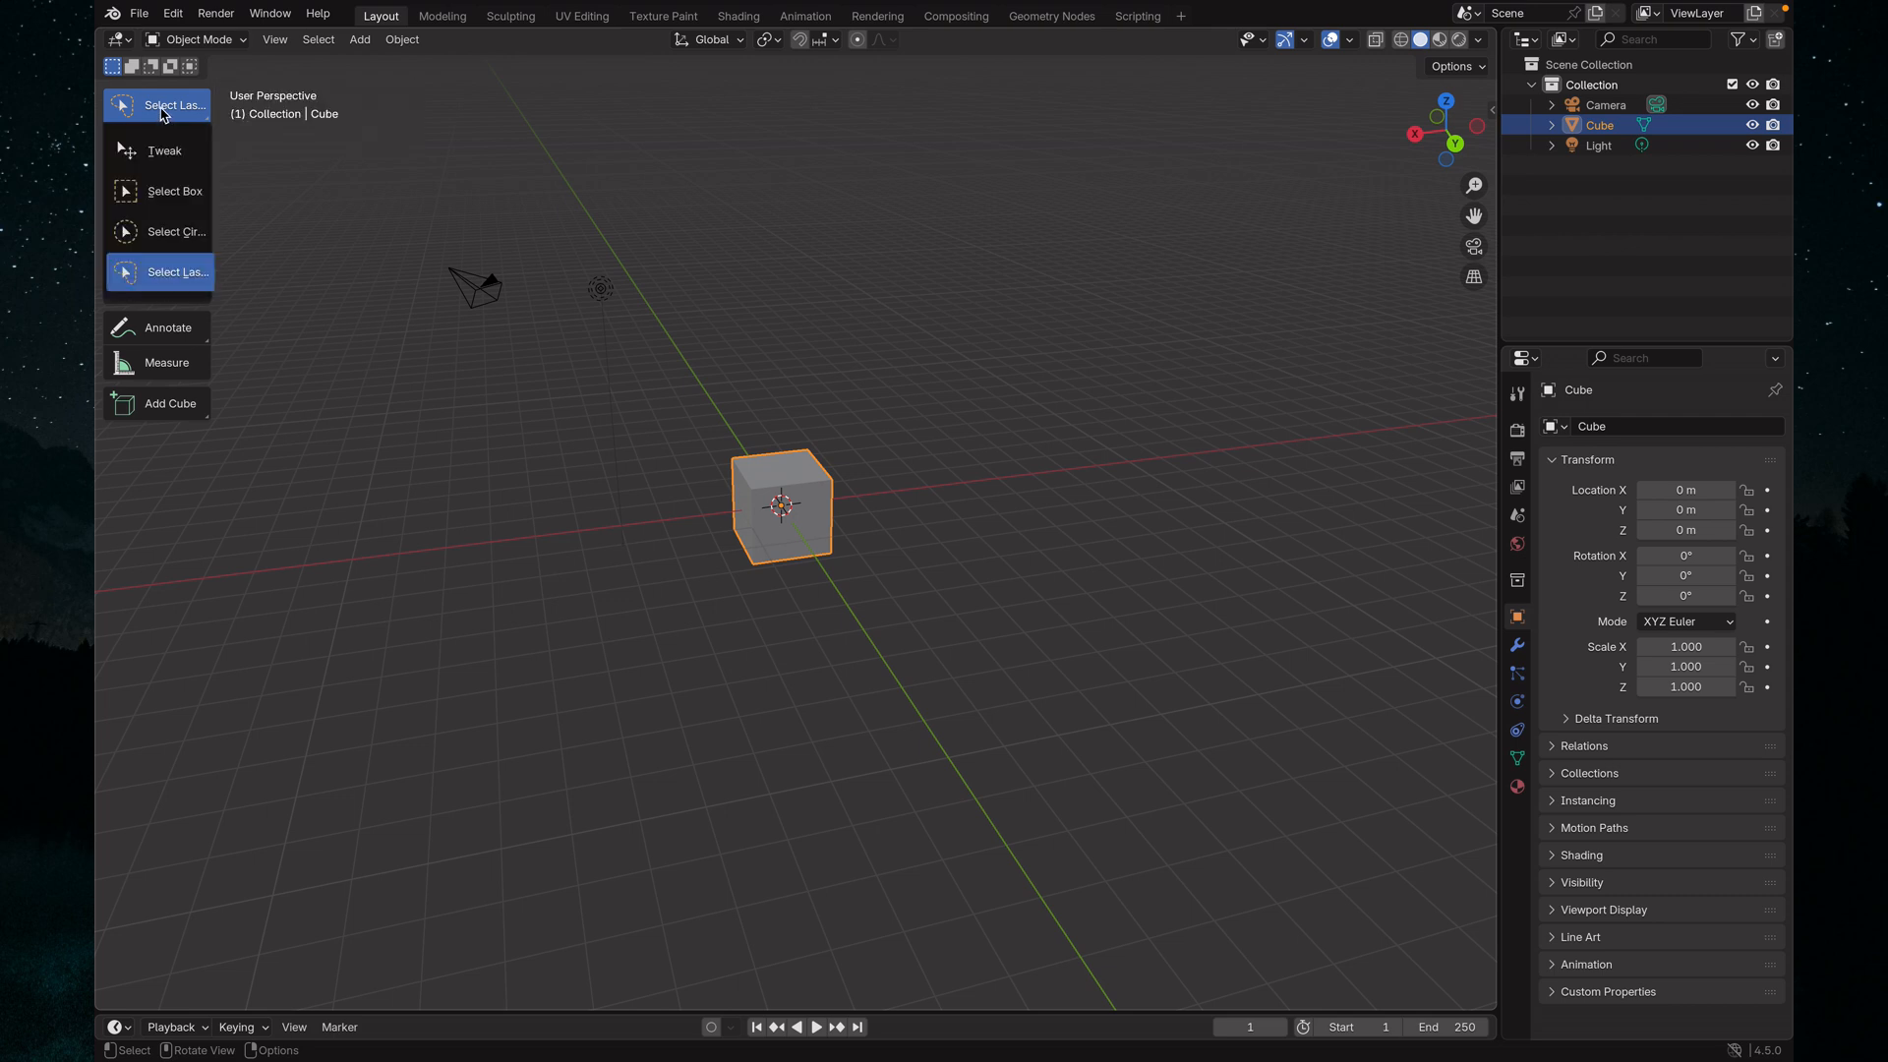
click(171, 192)
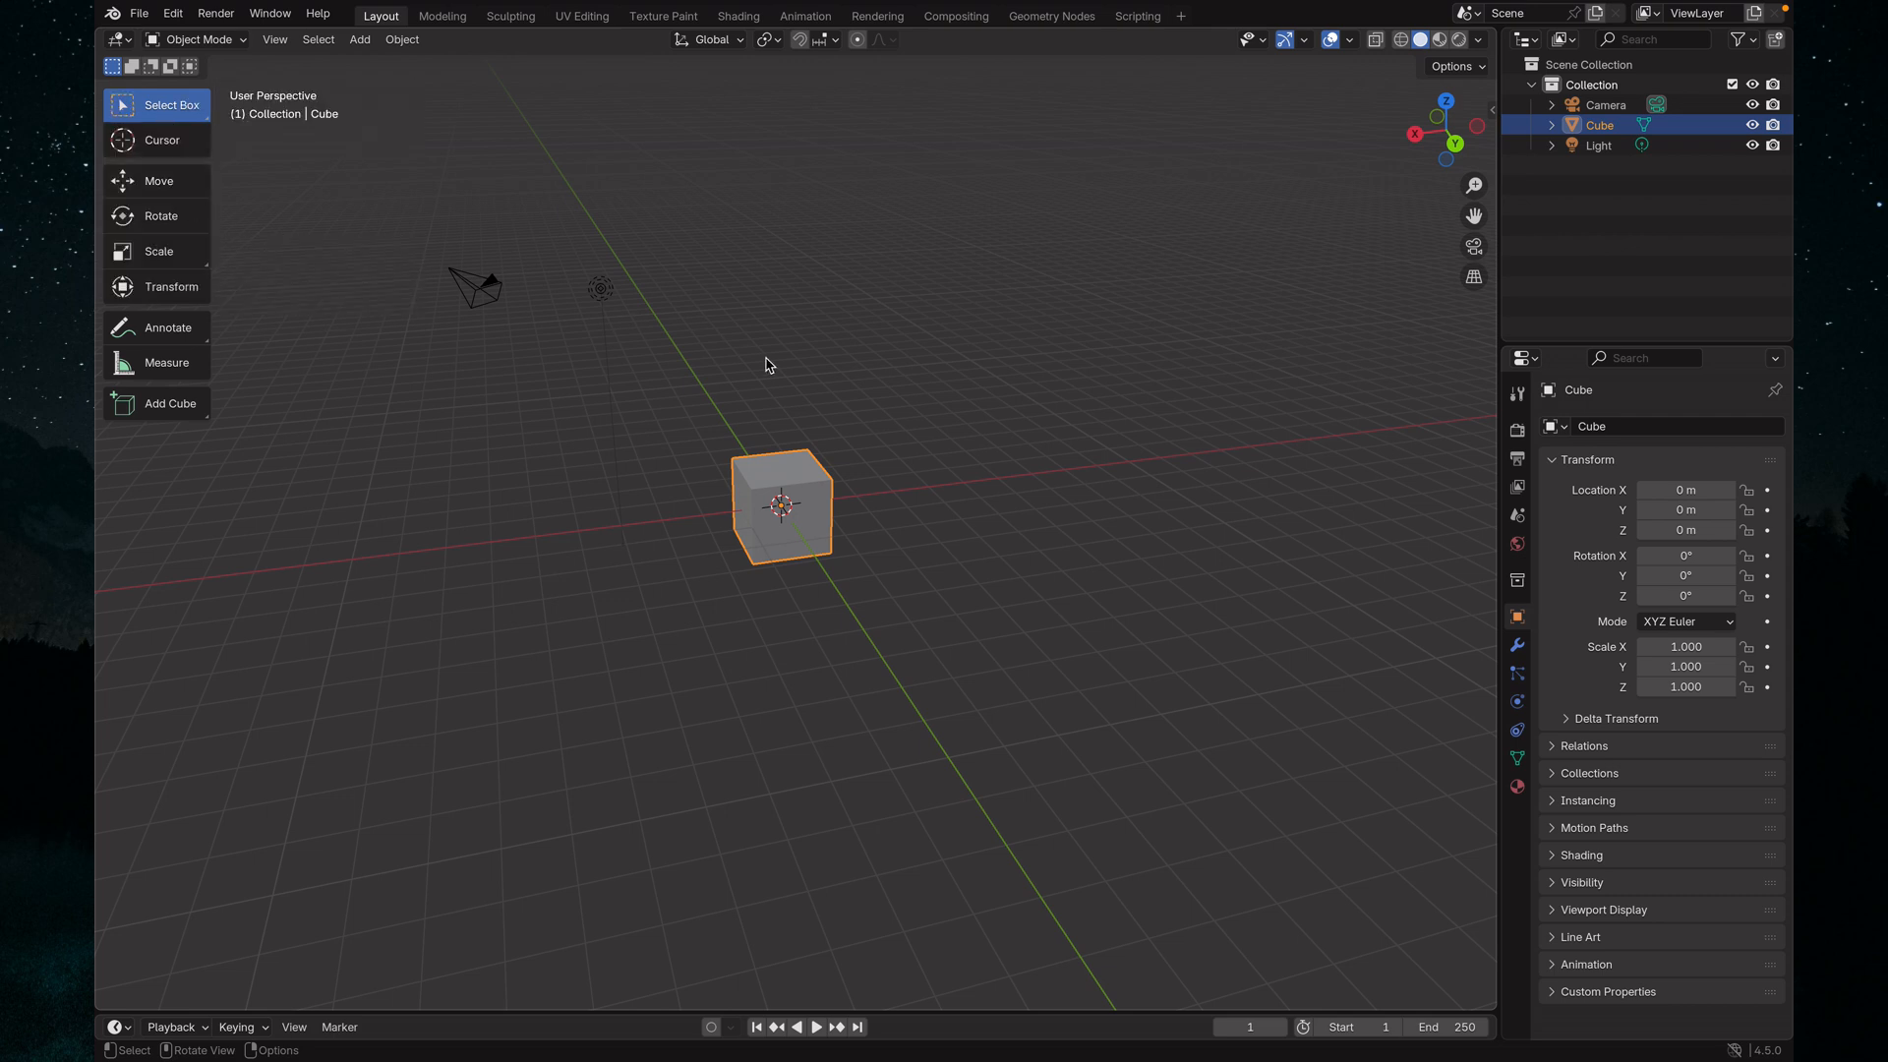
drag(640, 385, 894, 555)
drag(386, 183, 699, 374)
click(1047, 634)
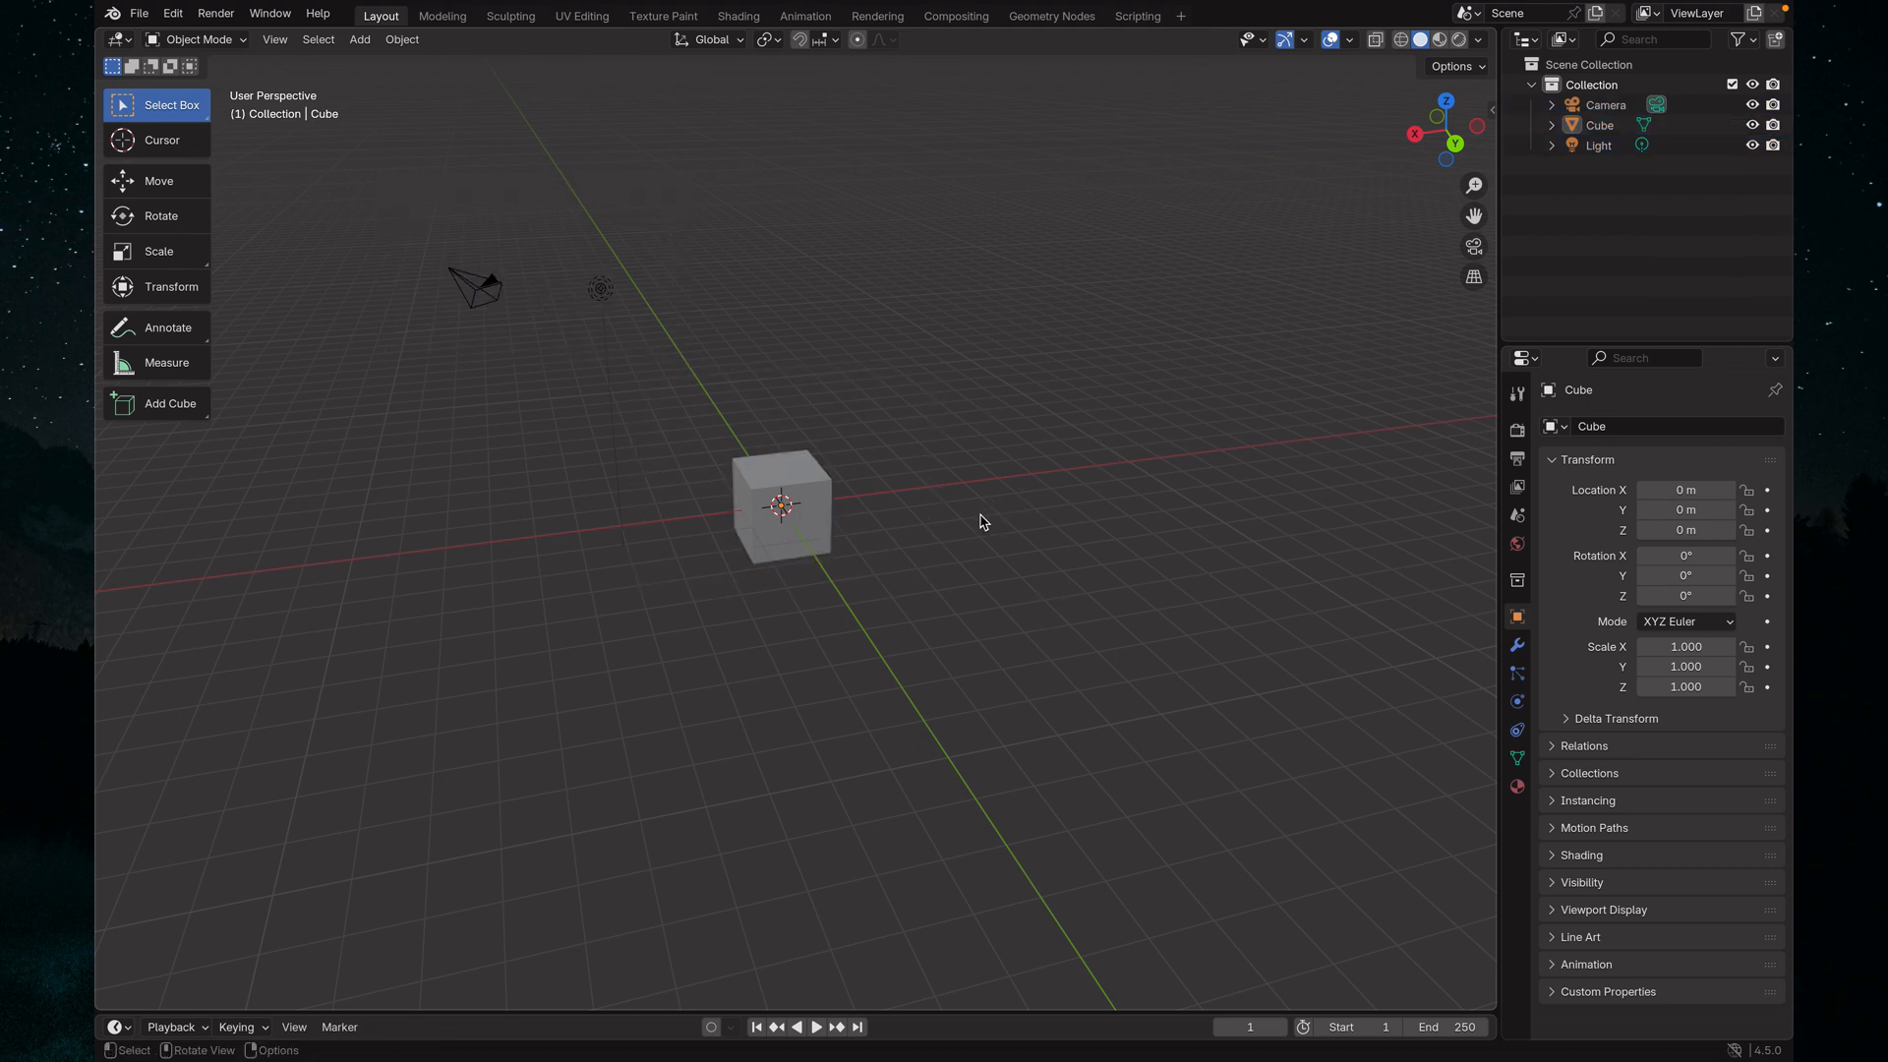
Select every object in the scene: the cube, the camera and the light
scroll(980, 521, down, 1)
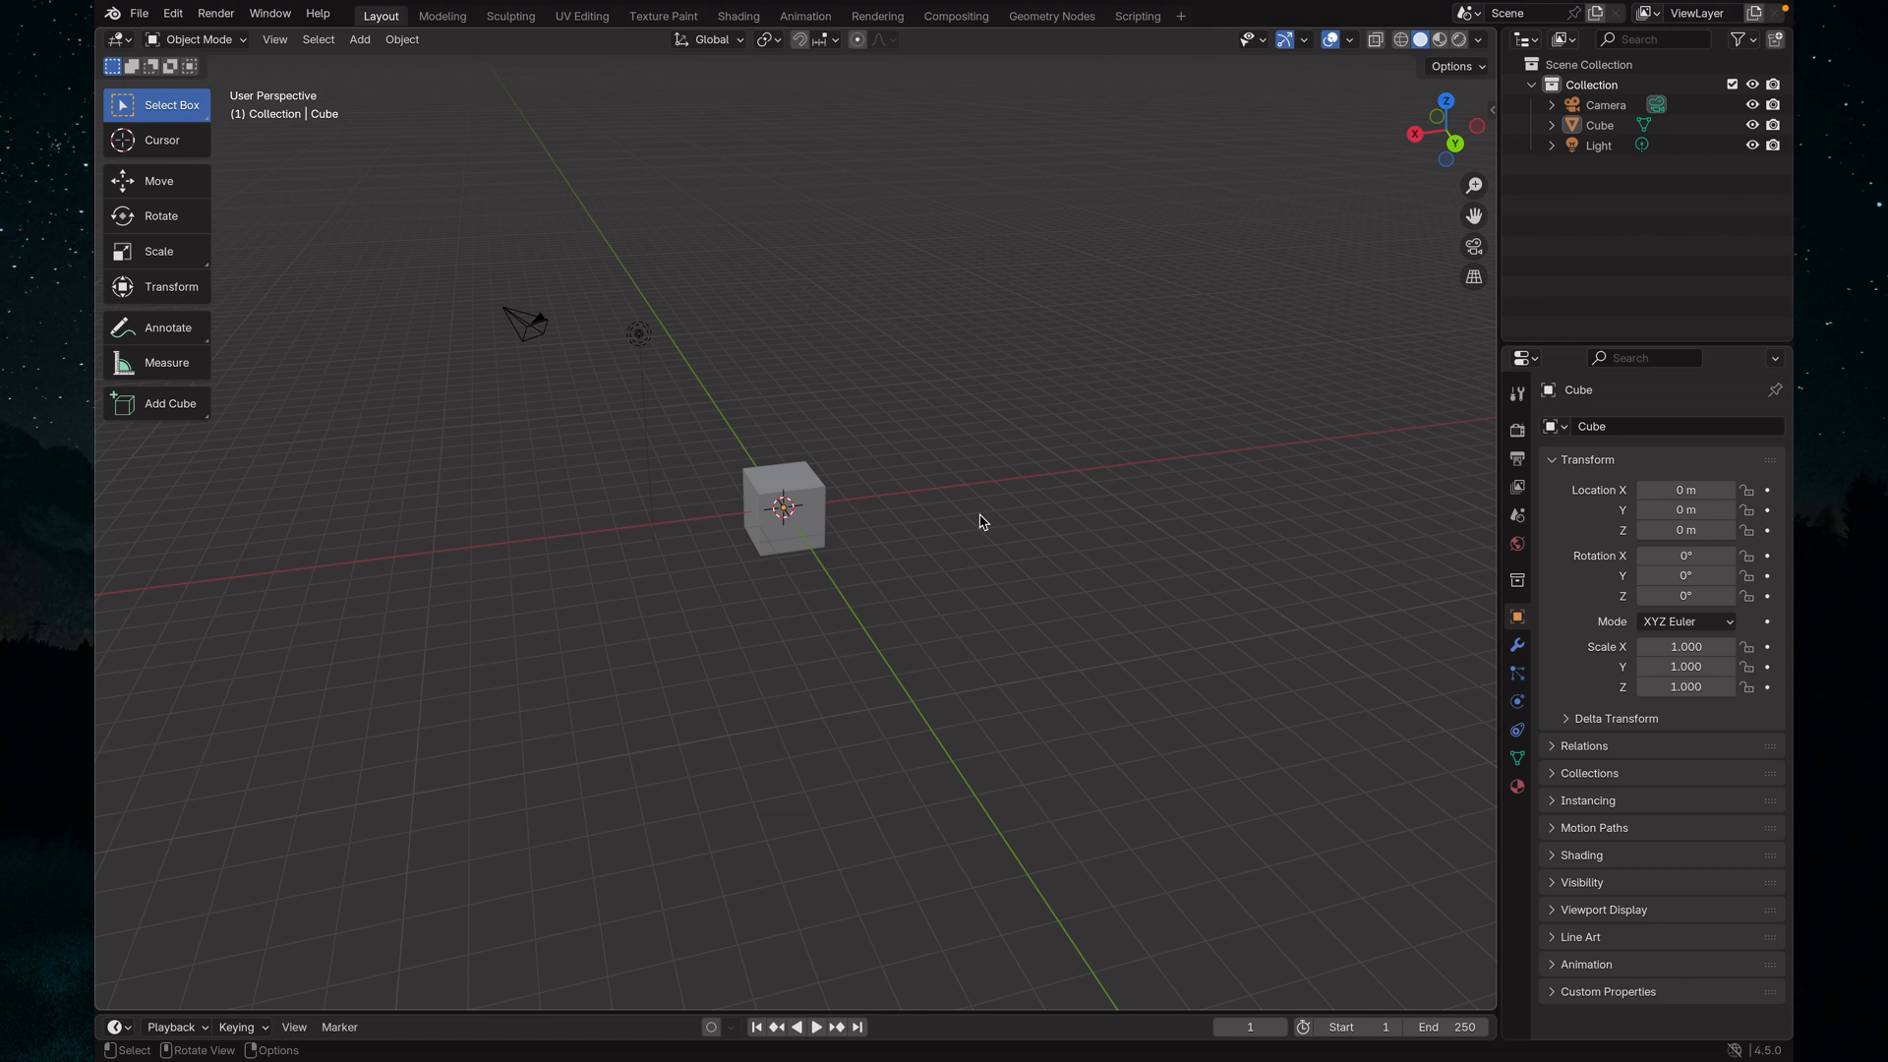
scroll(981, 521, up, 2)
scroll(980, 521, down, 1)
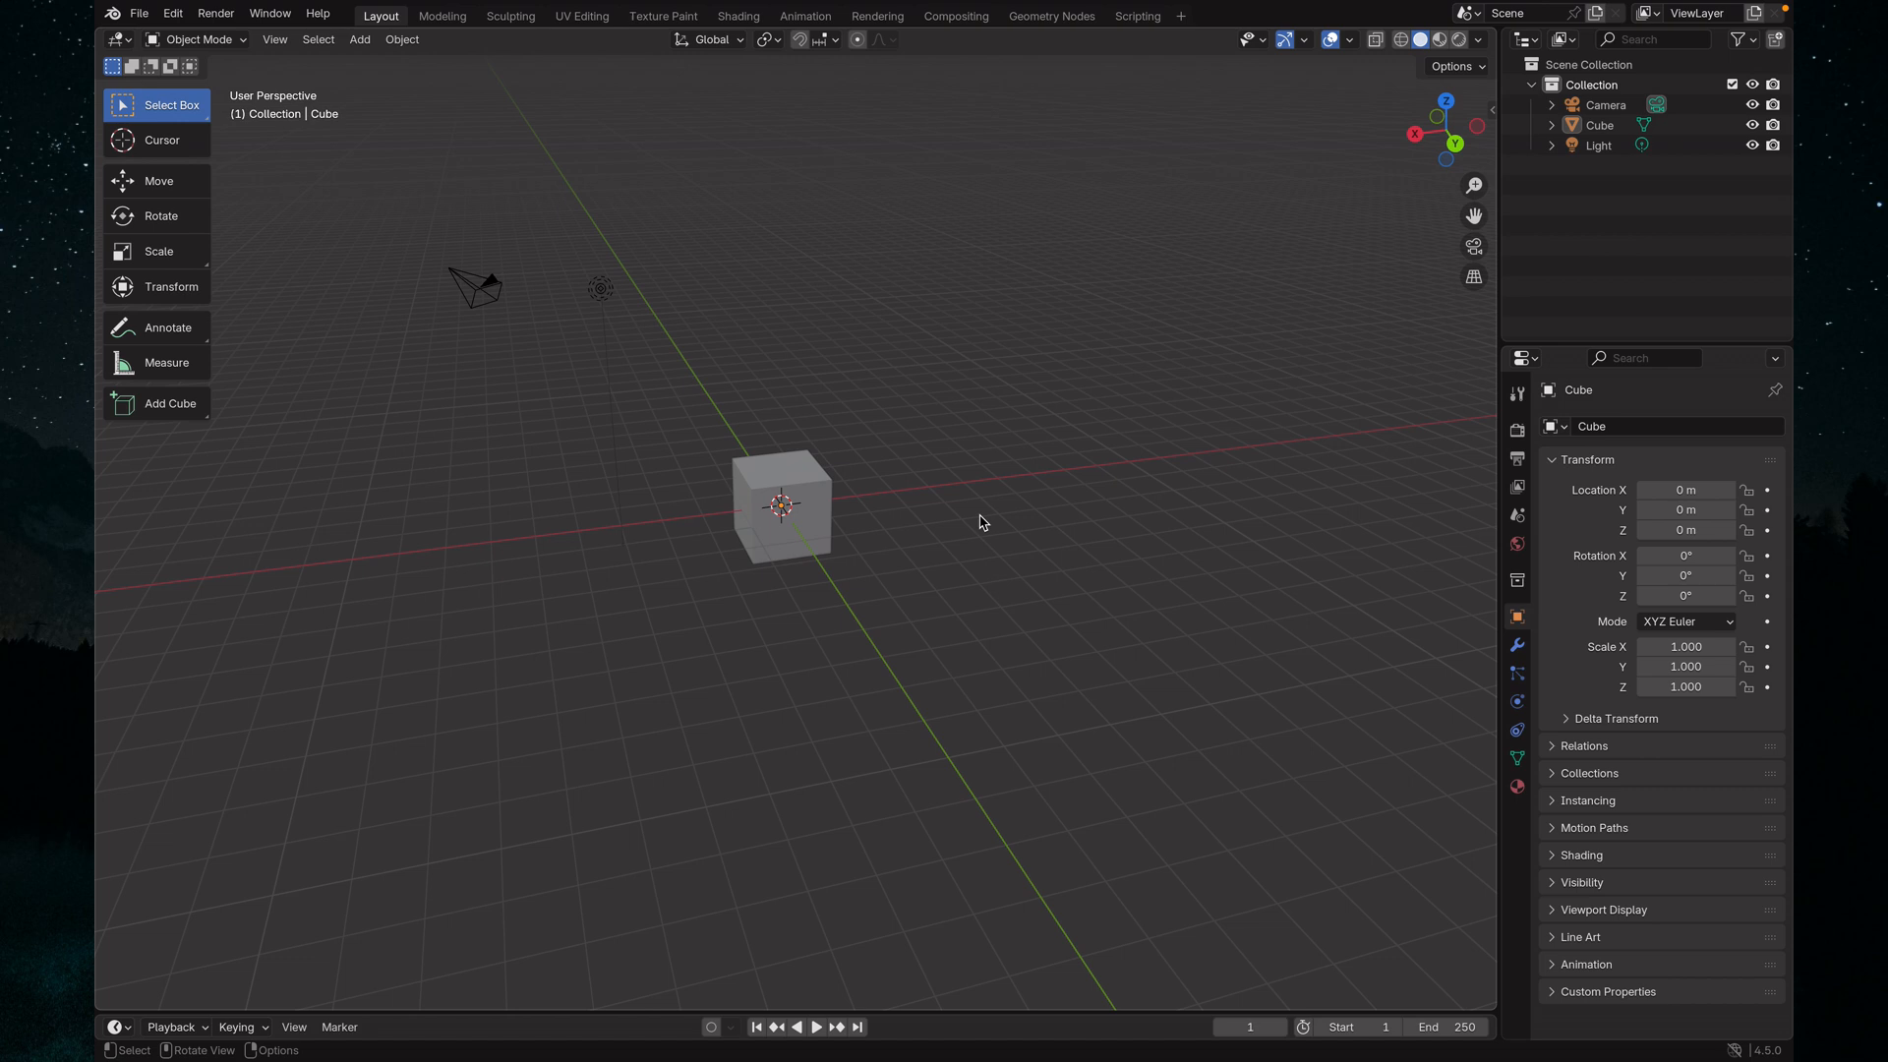
key(a)
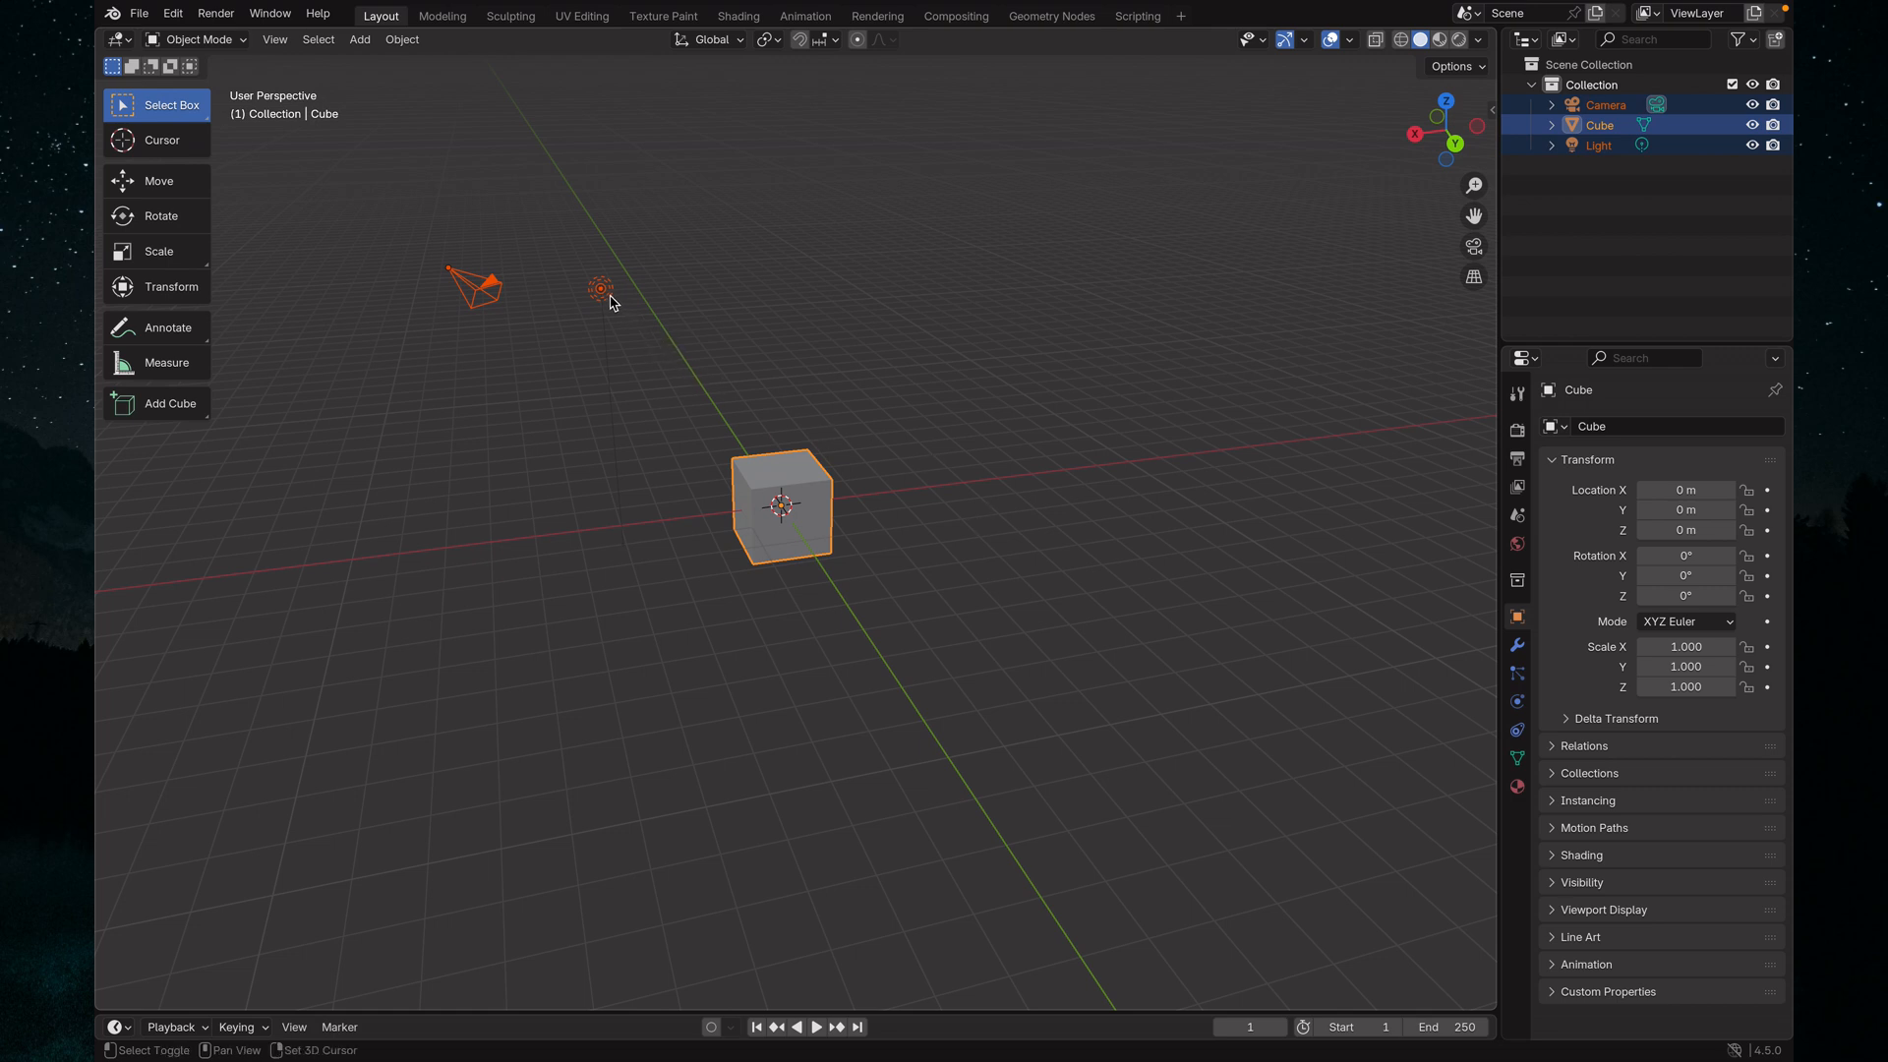
Remove the cube from the selection, add it back, and make the camera the active object of the selection
shift+click(802, 499)
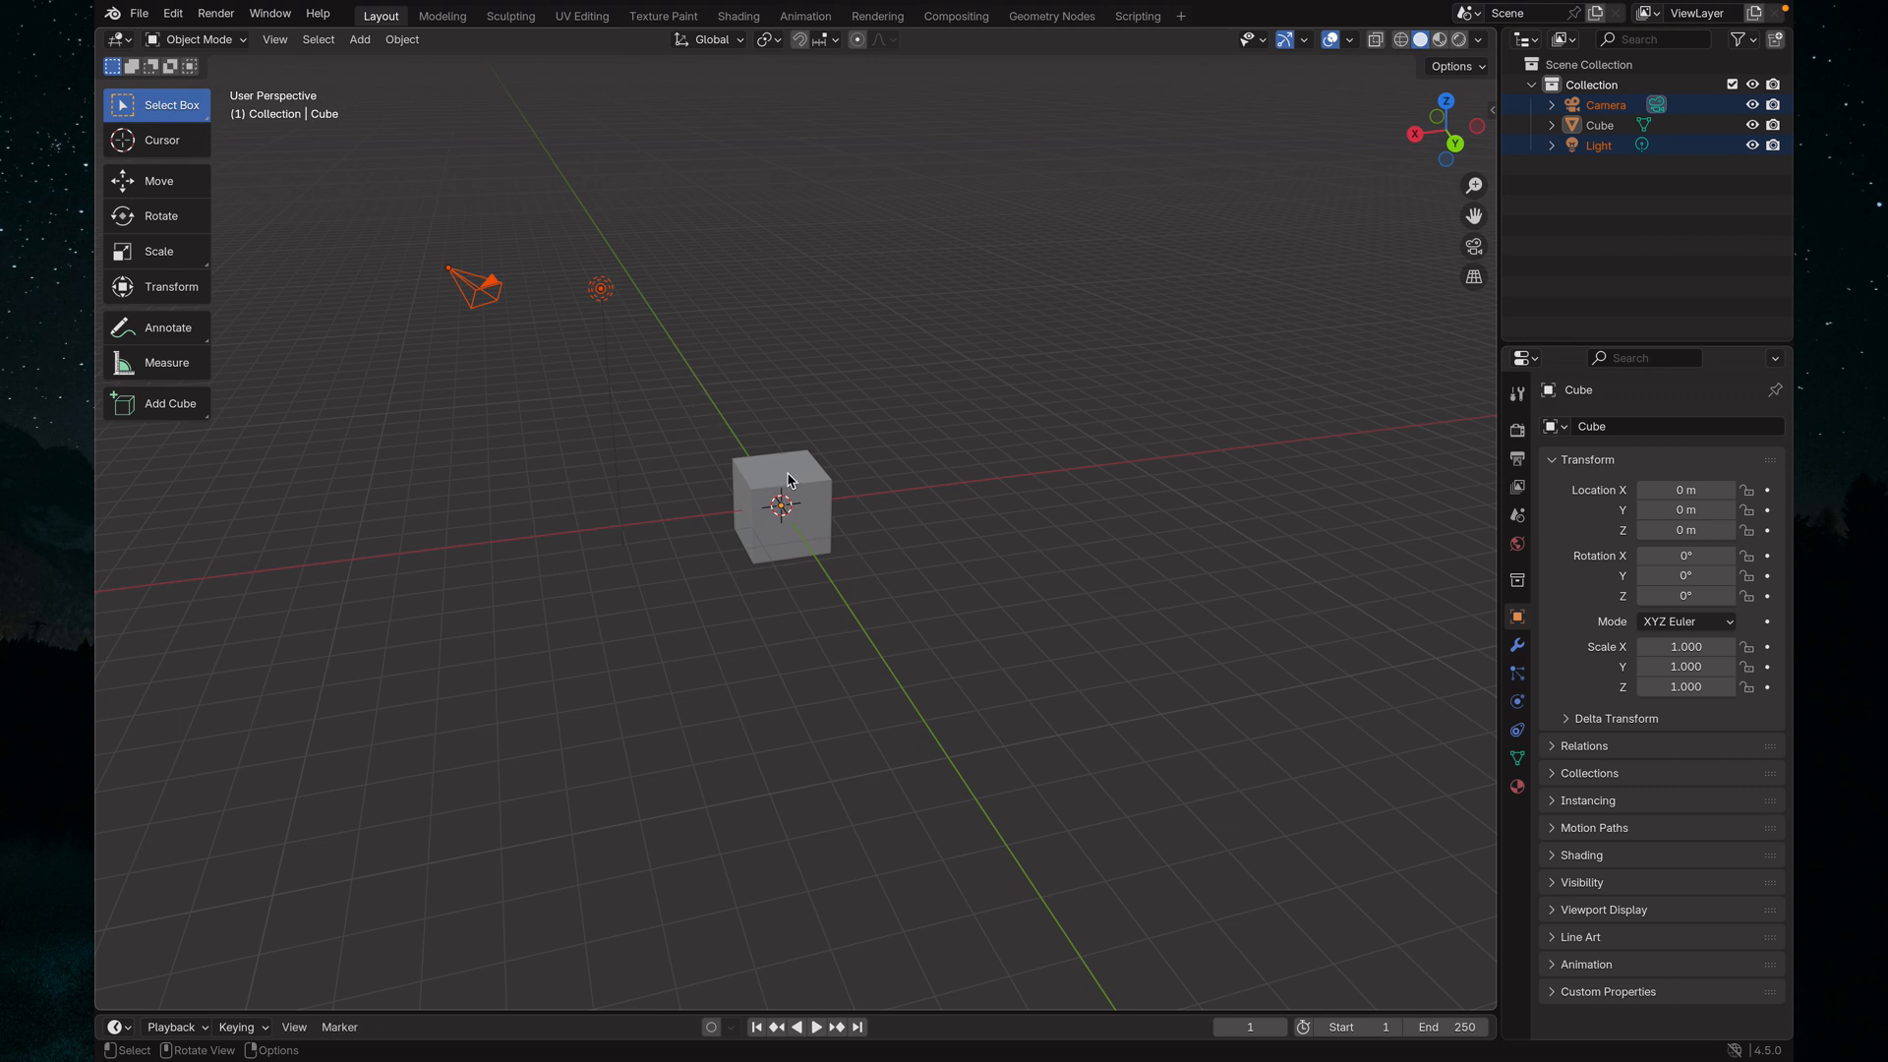
key(shift)
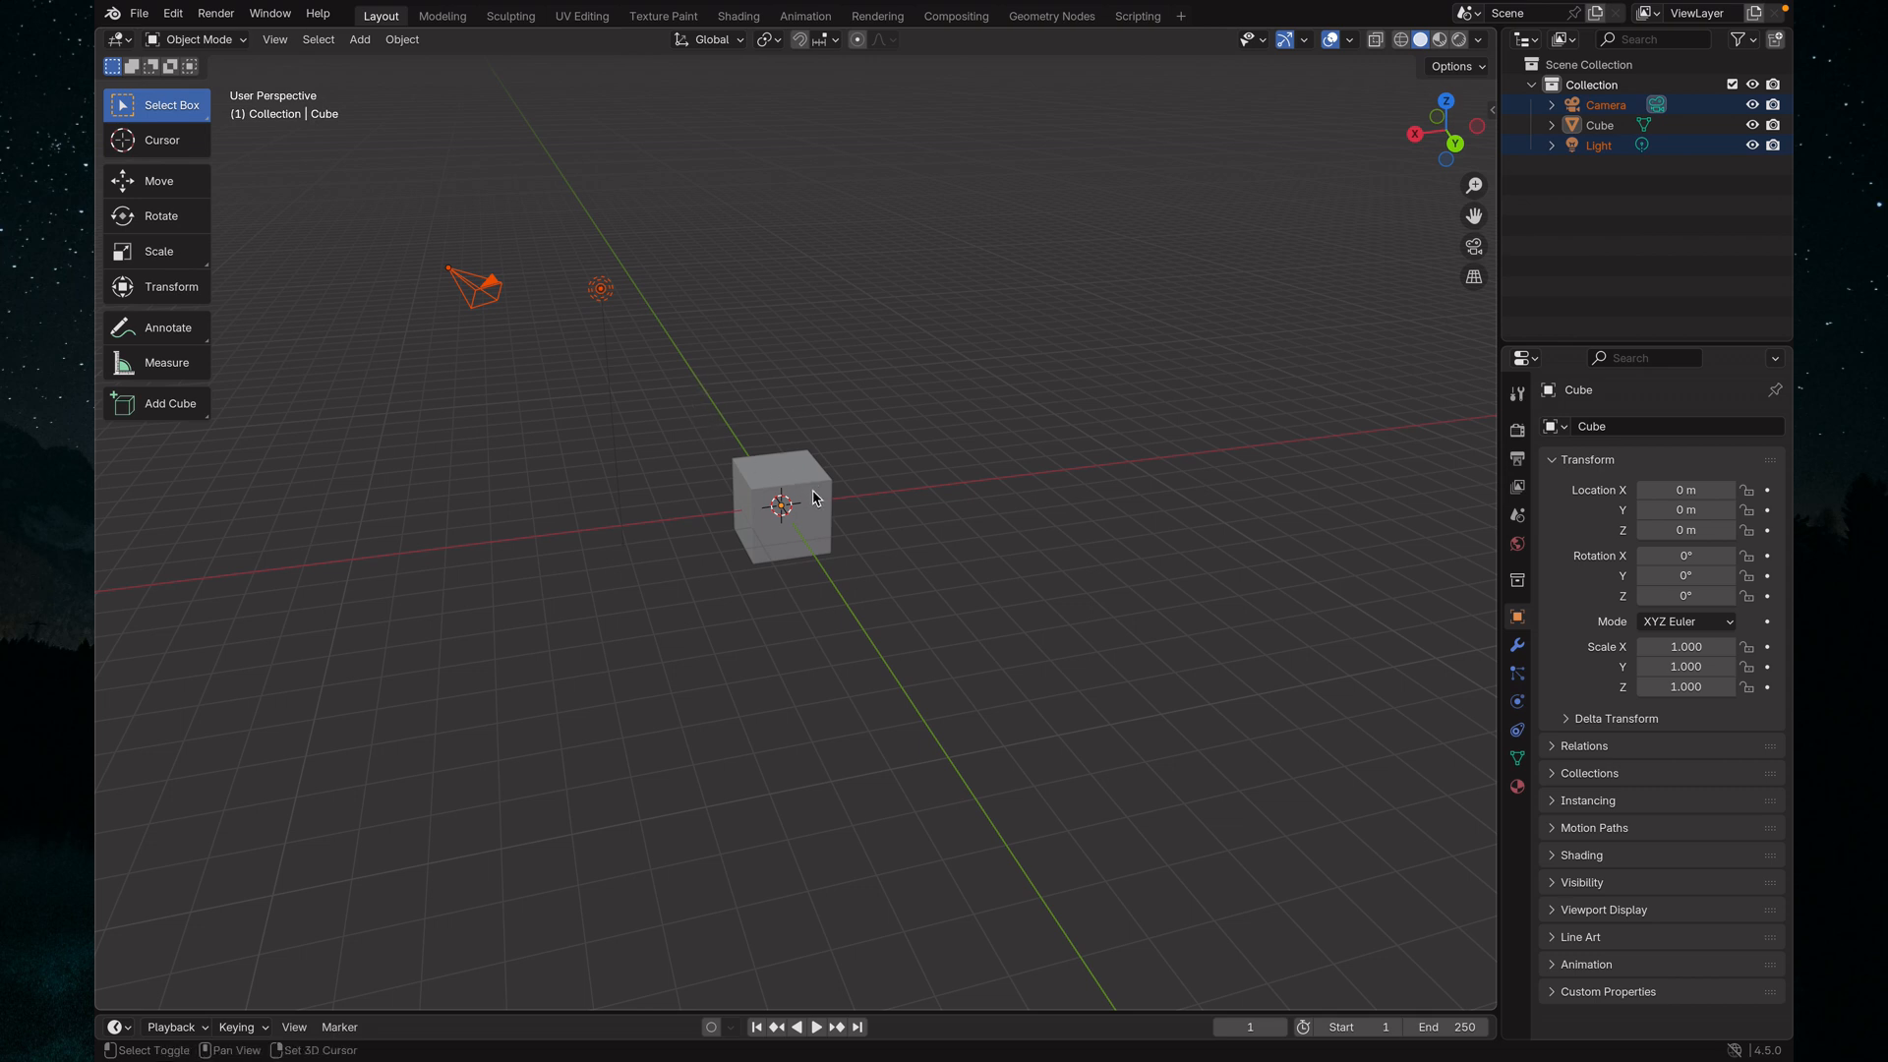
shift+click(815, 498)
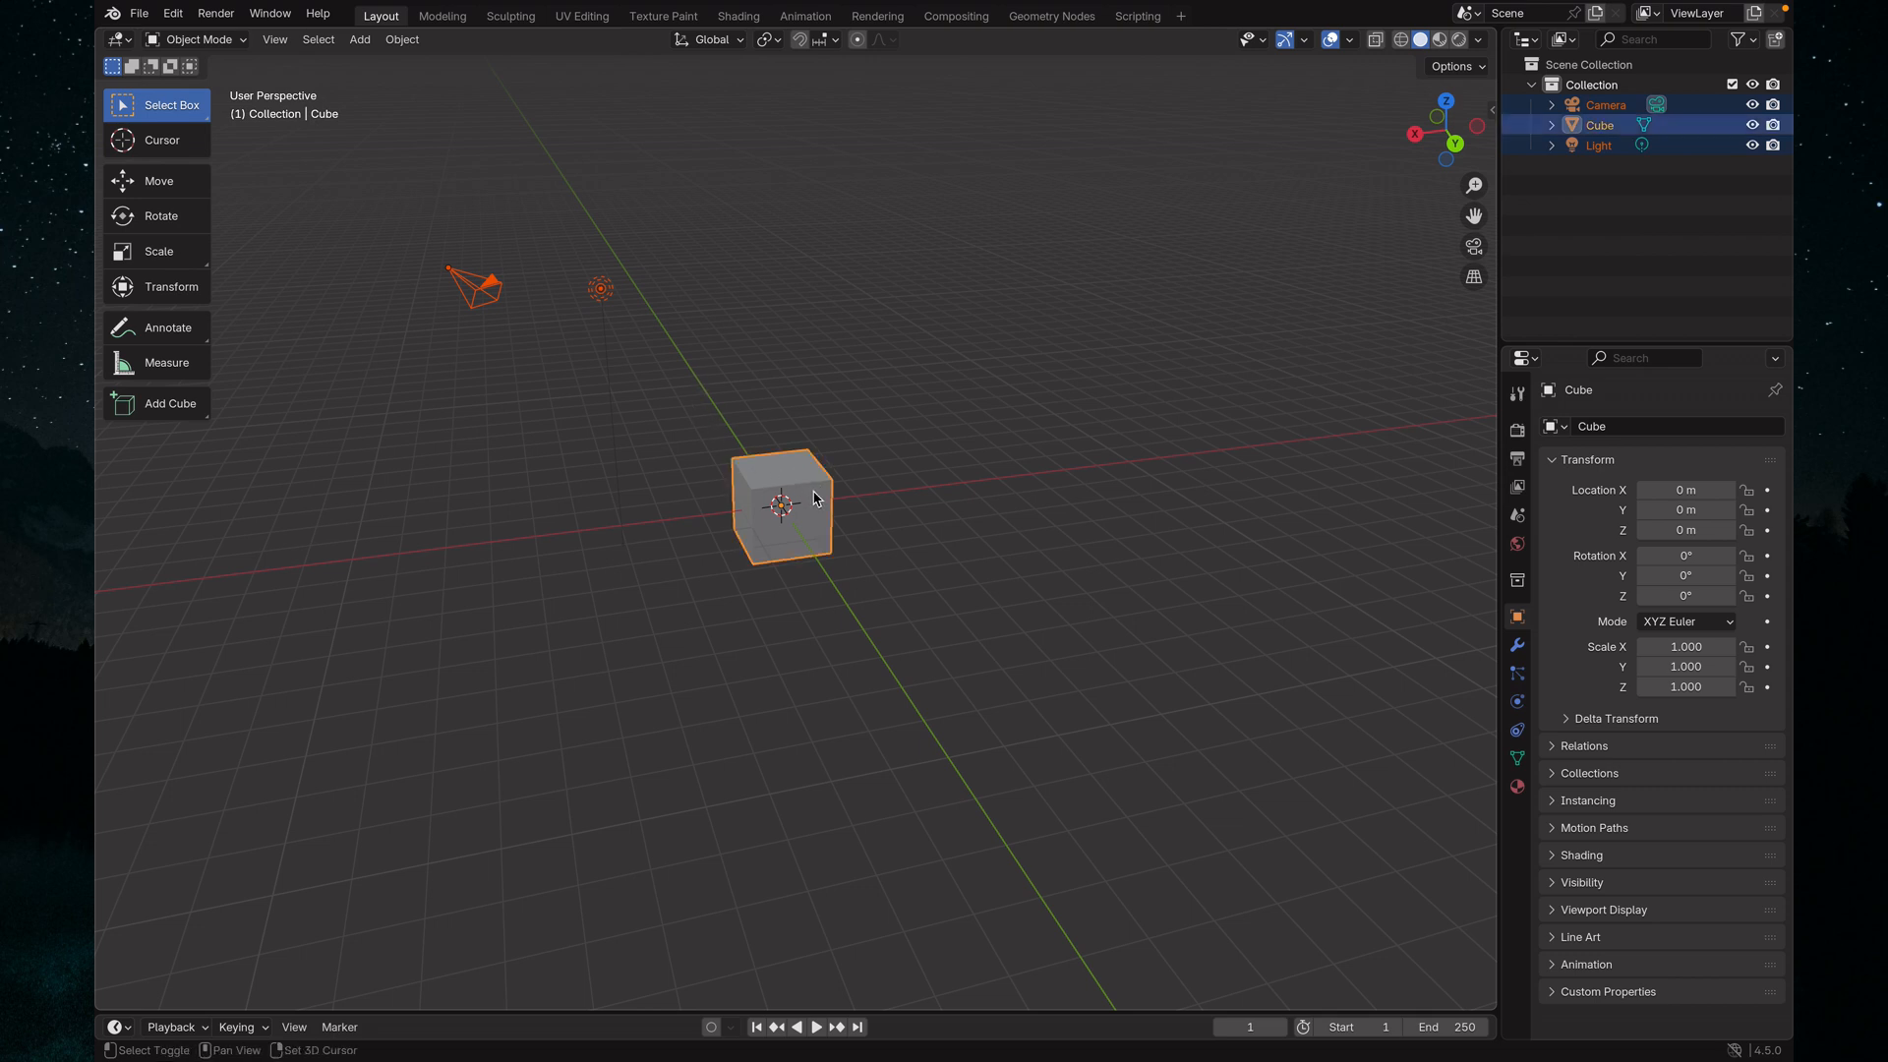
shift+click(479, 298)
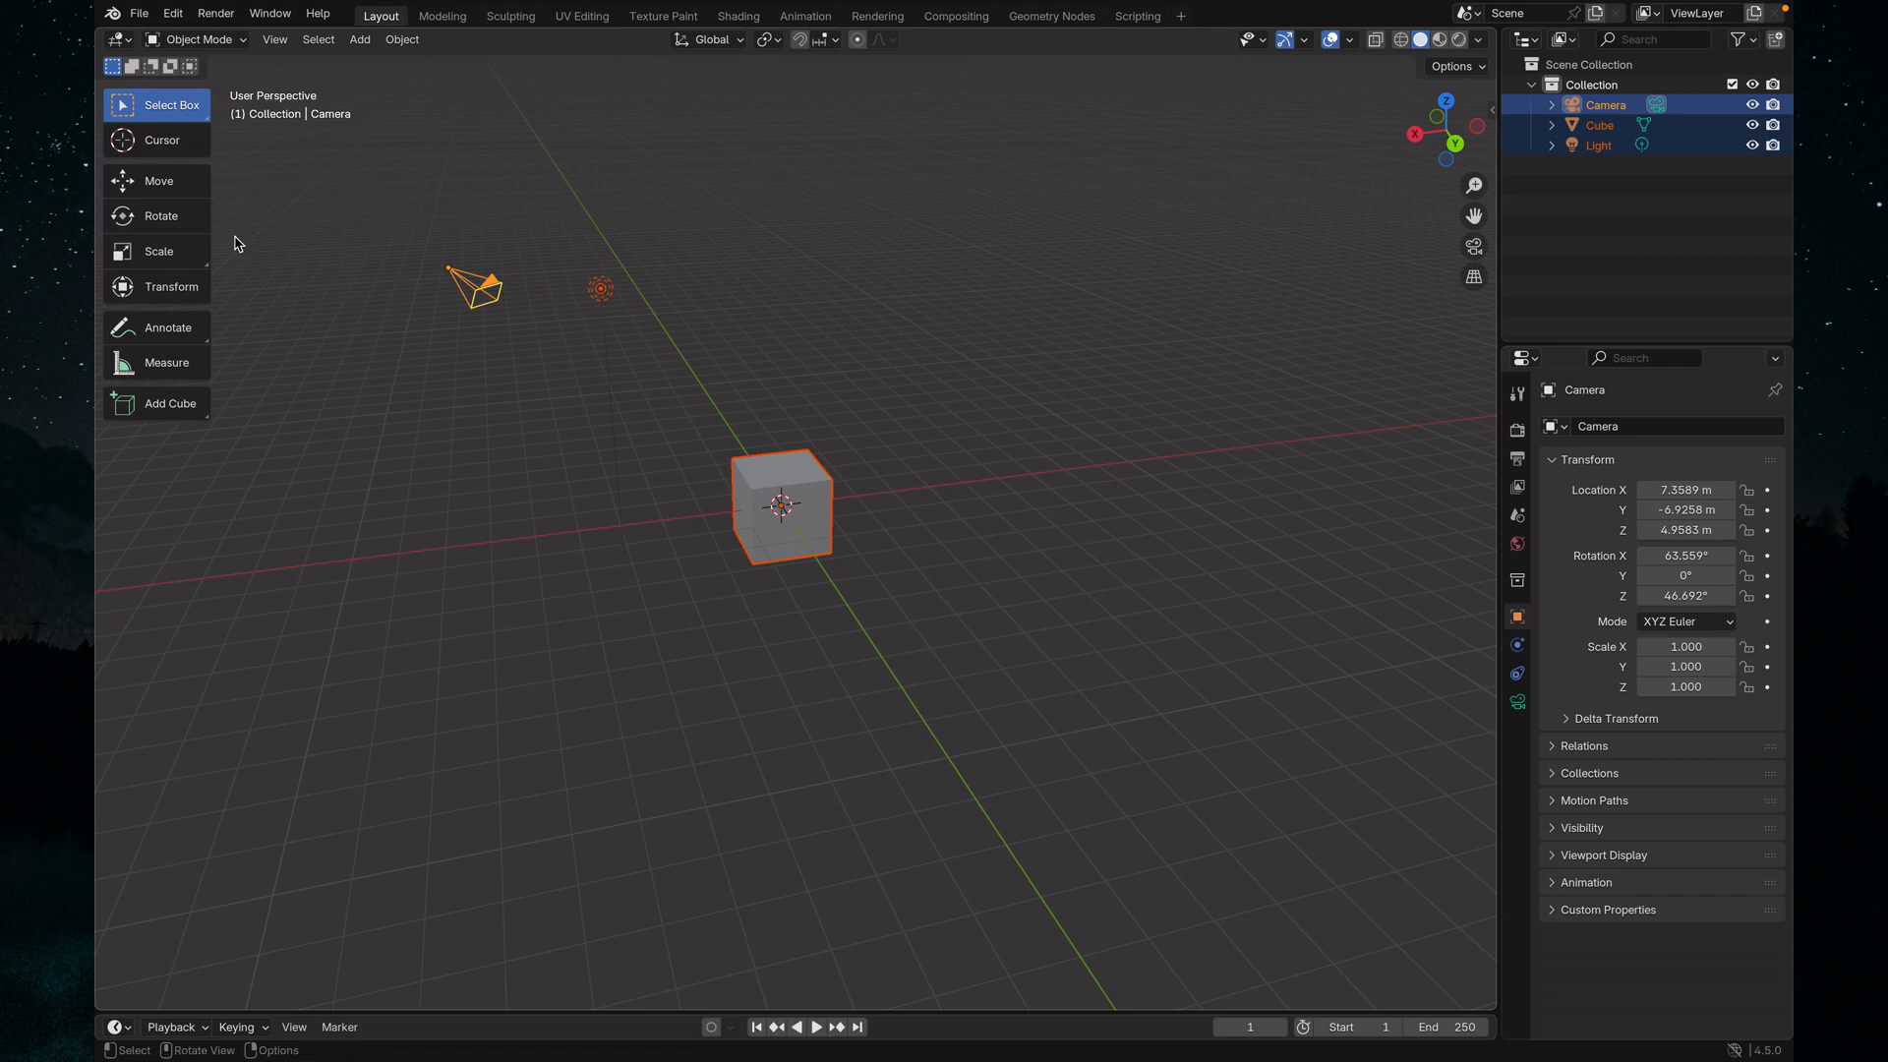
Narrow the viewport's tool strip to icons only and delete all the selected objects from the scene
drag(212, 203, 144, 212)
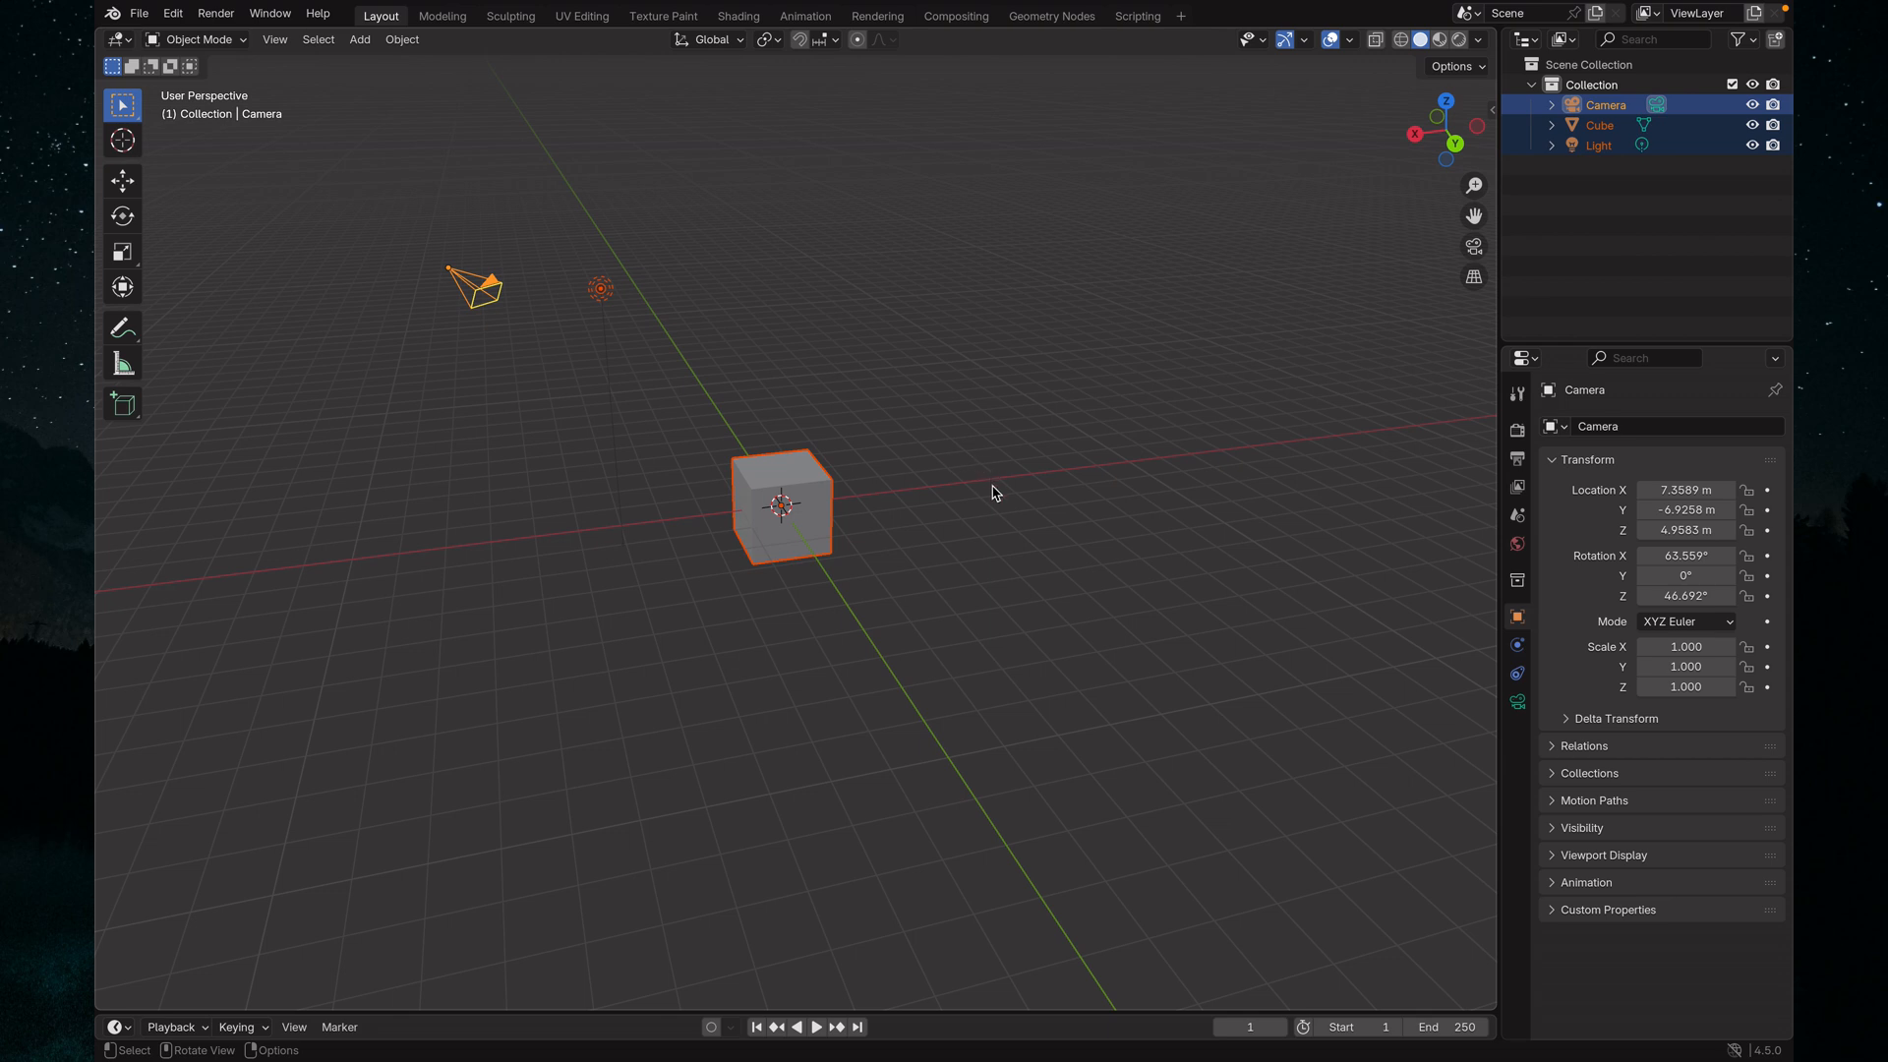
middle_drag(994, 493, 865, 506)
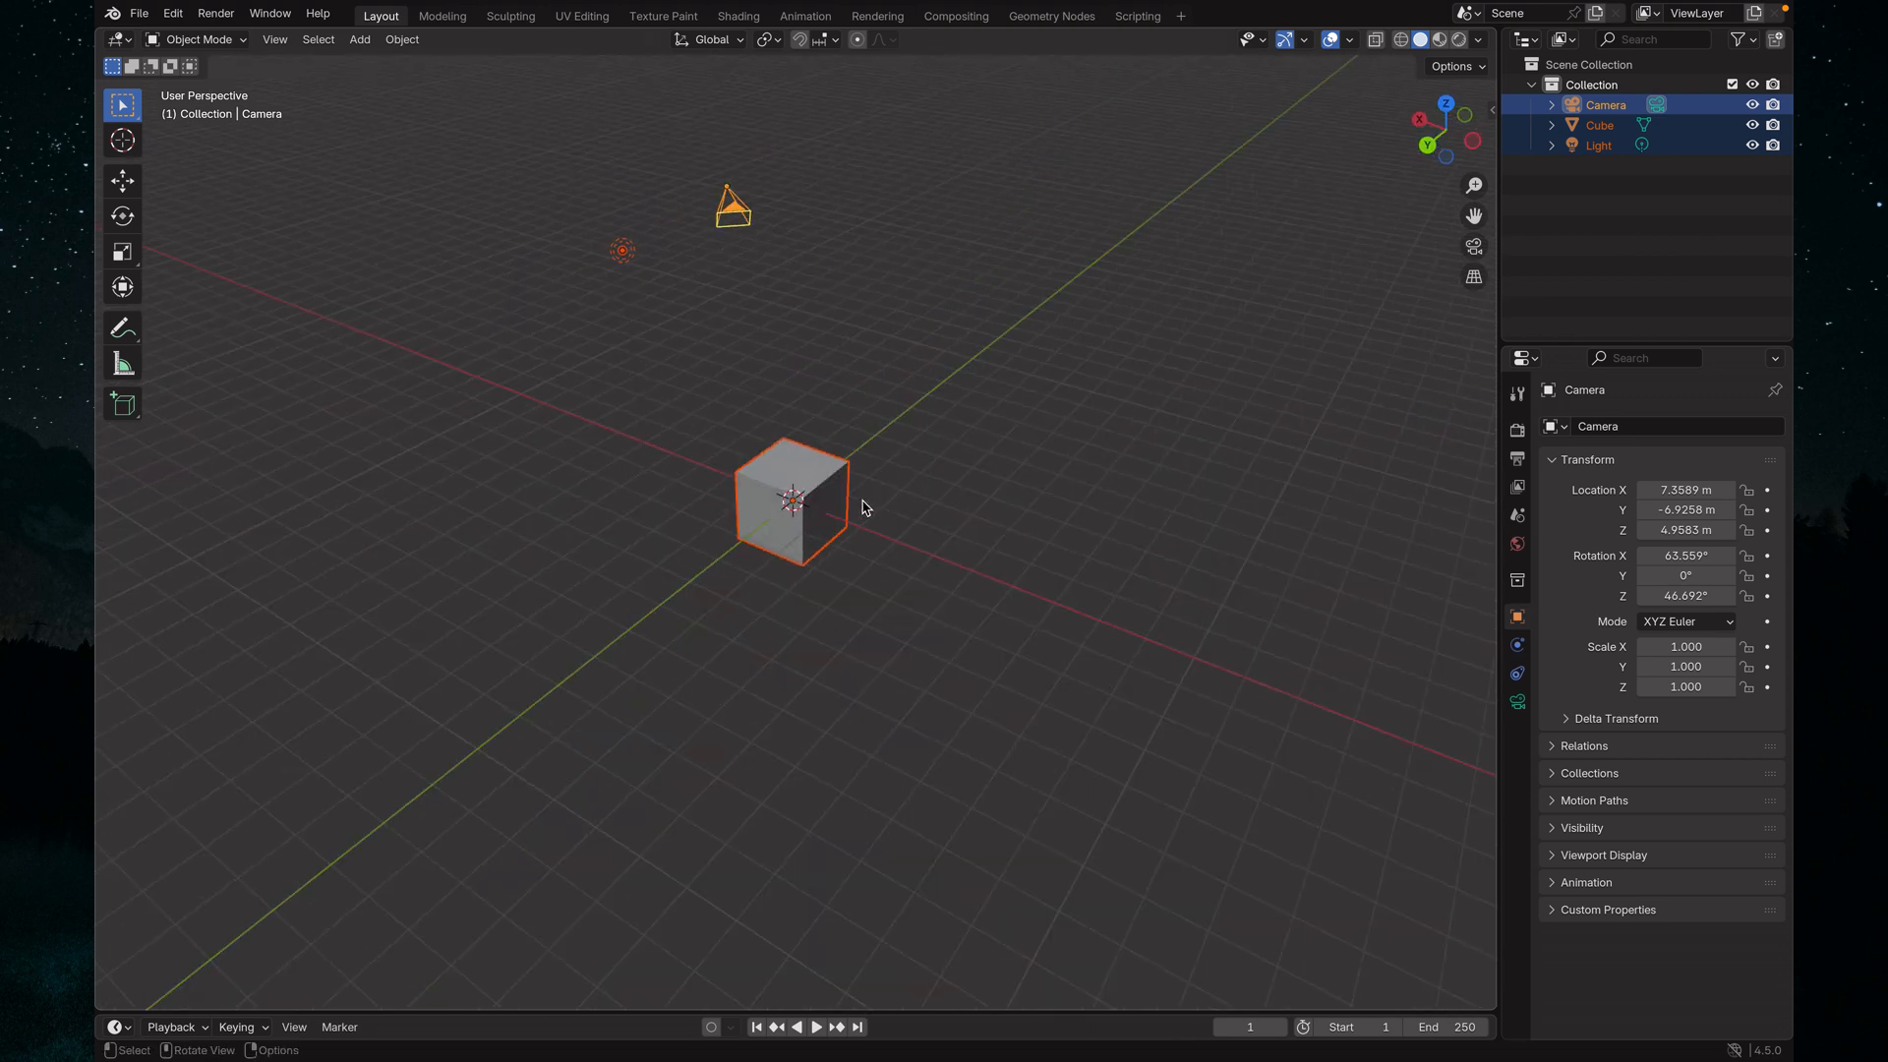
key(x)
click(787, 477)
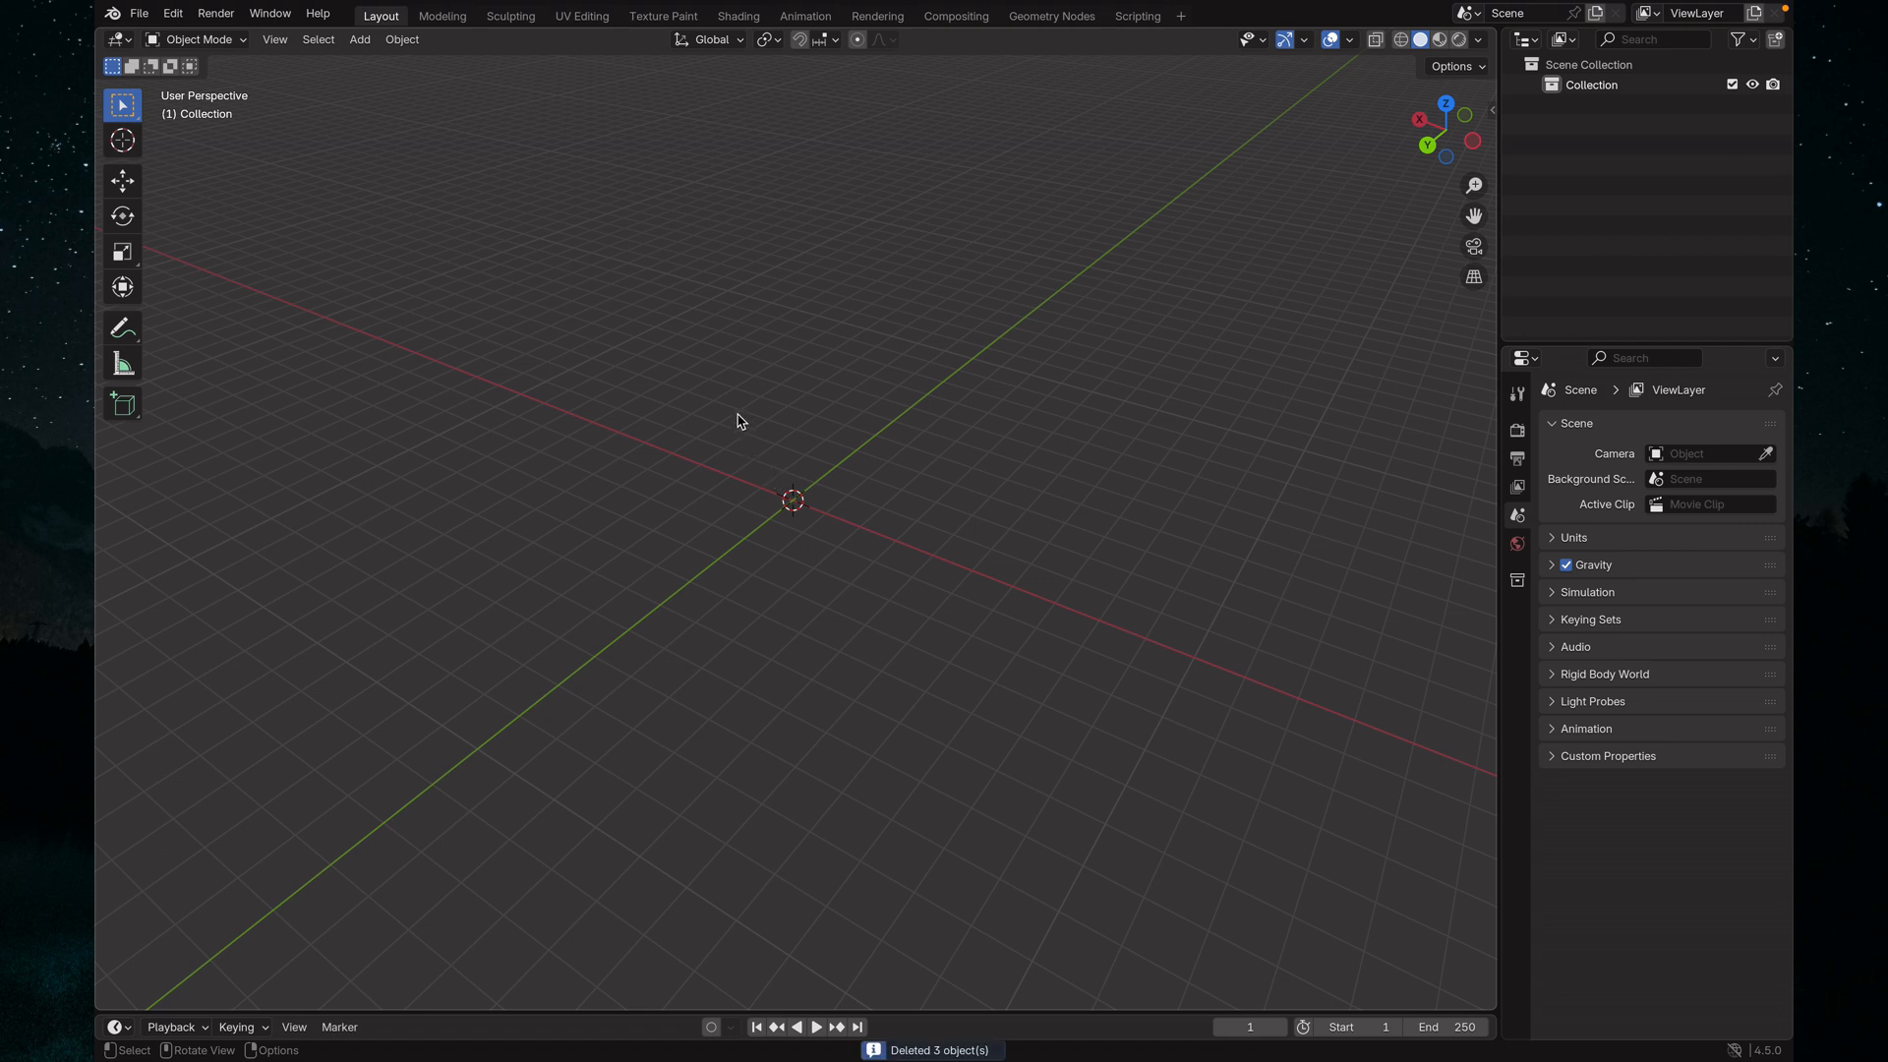
right_click(676, 372)
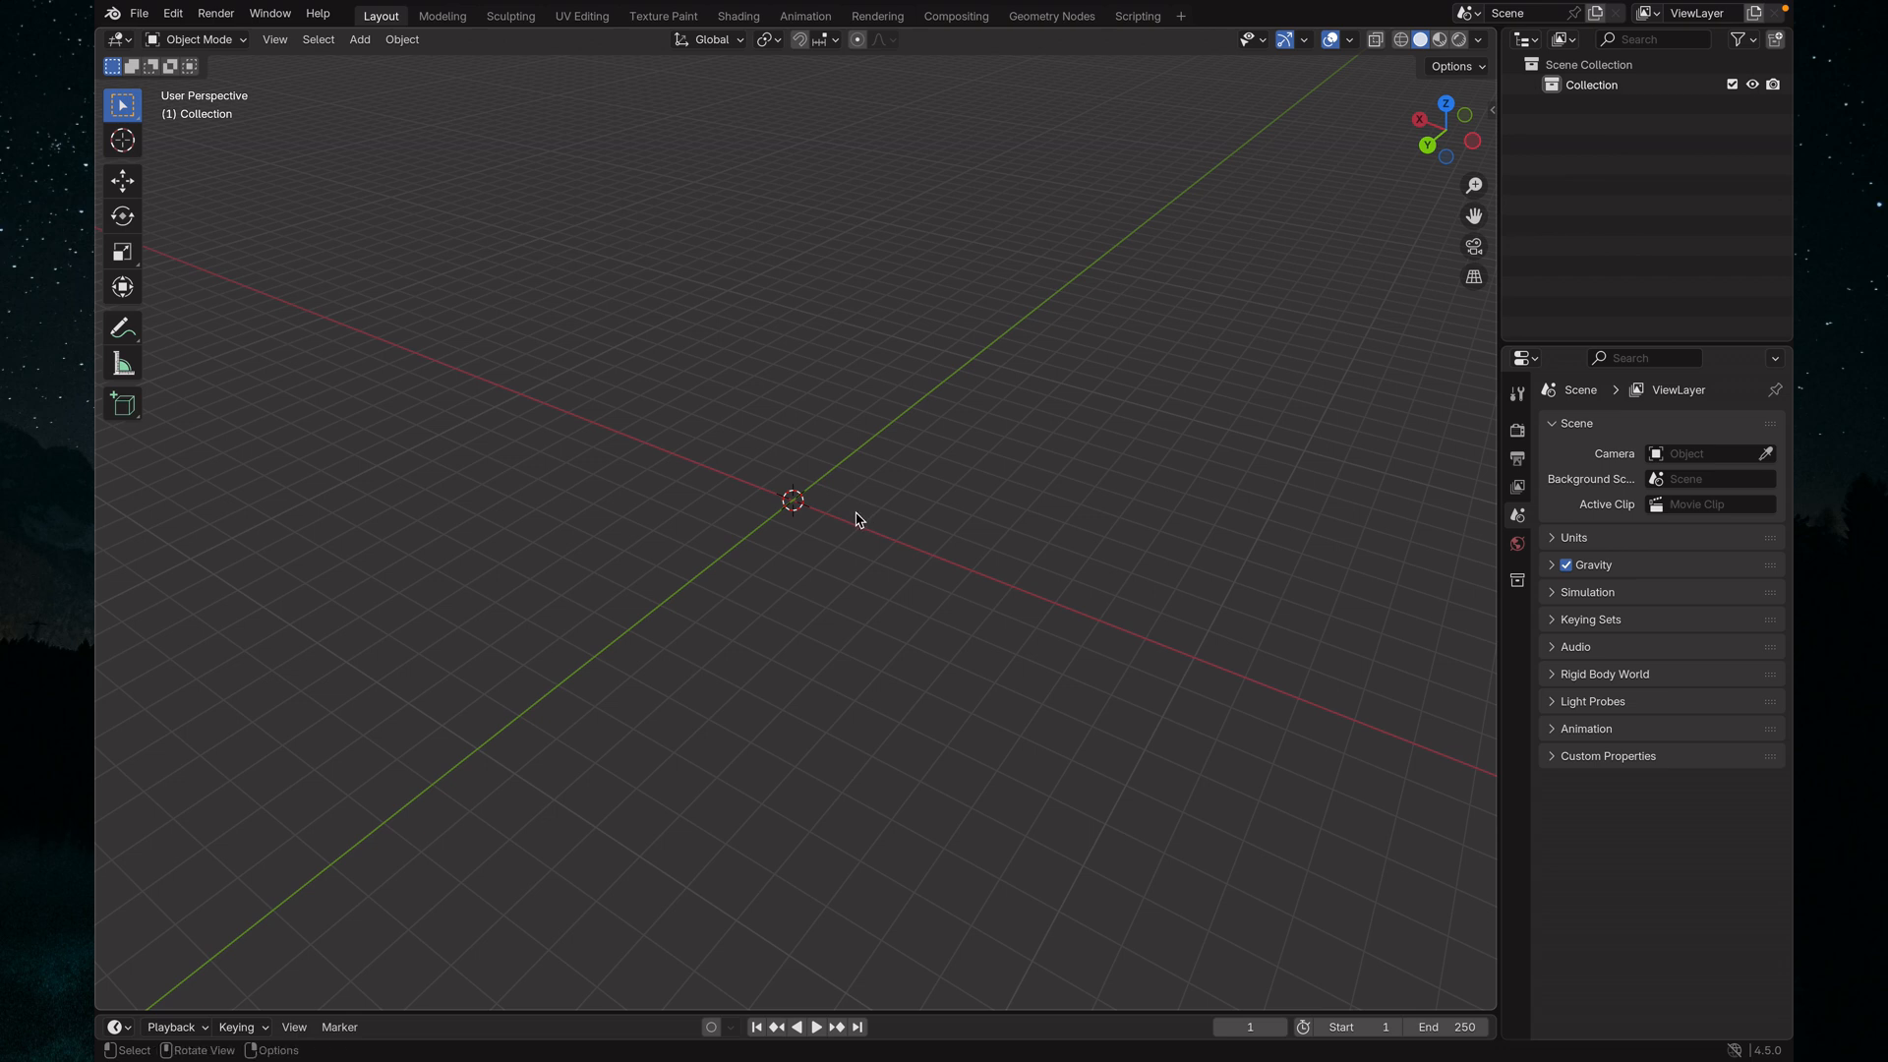
Add a cylinder mesh with default settings at the world origin
key(shift+a)
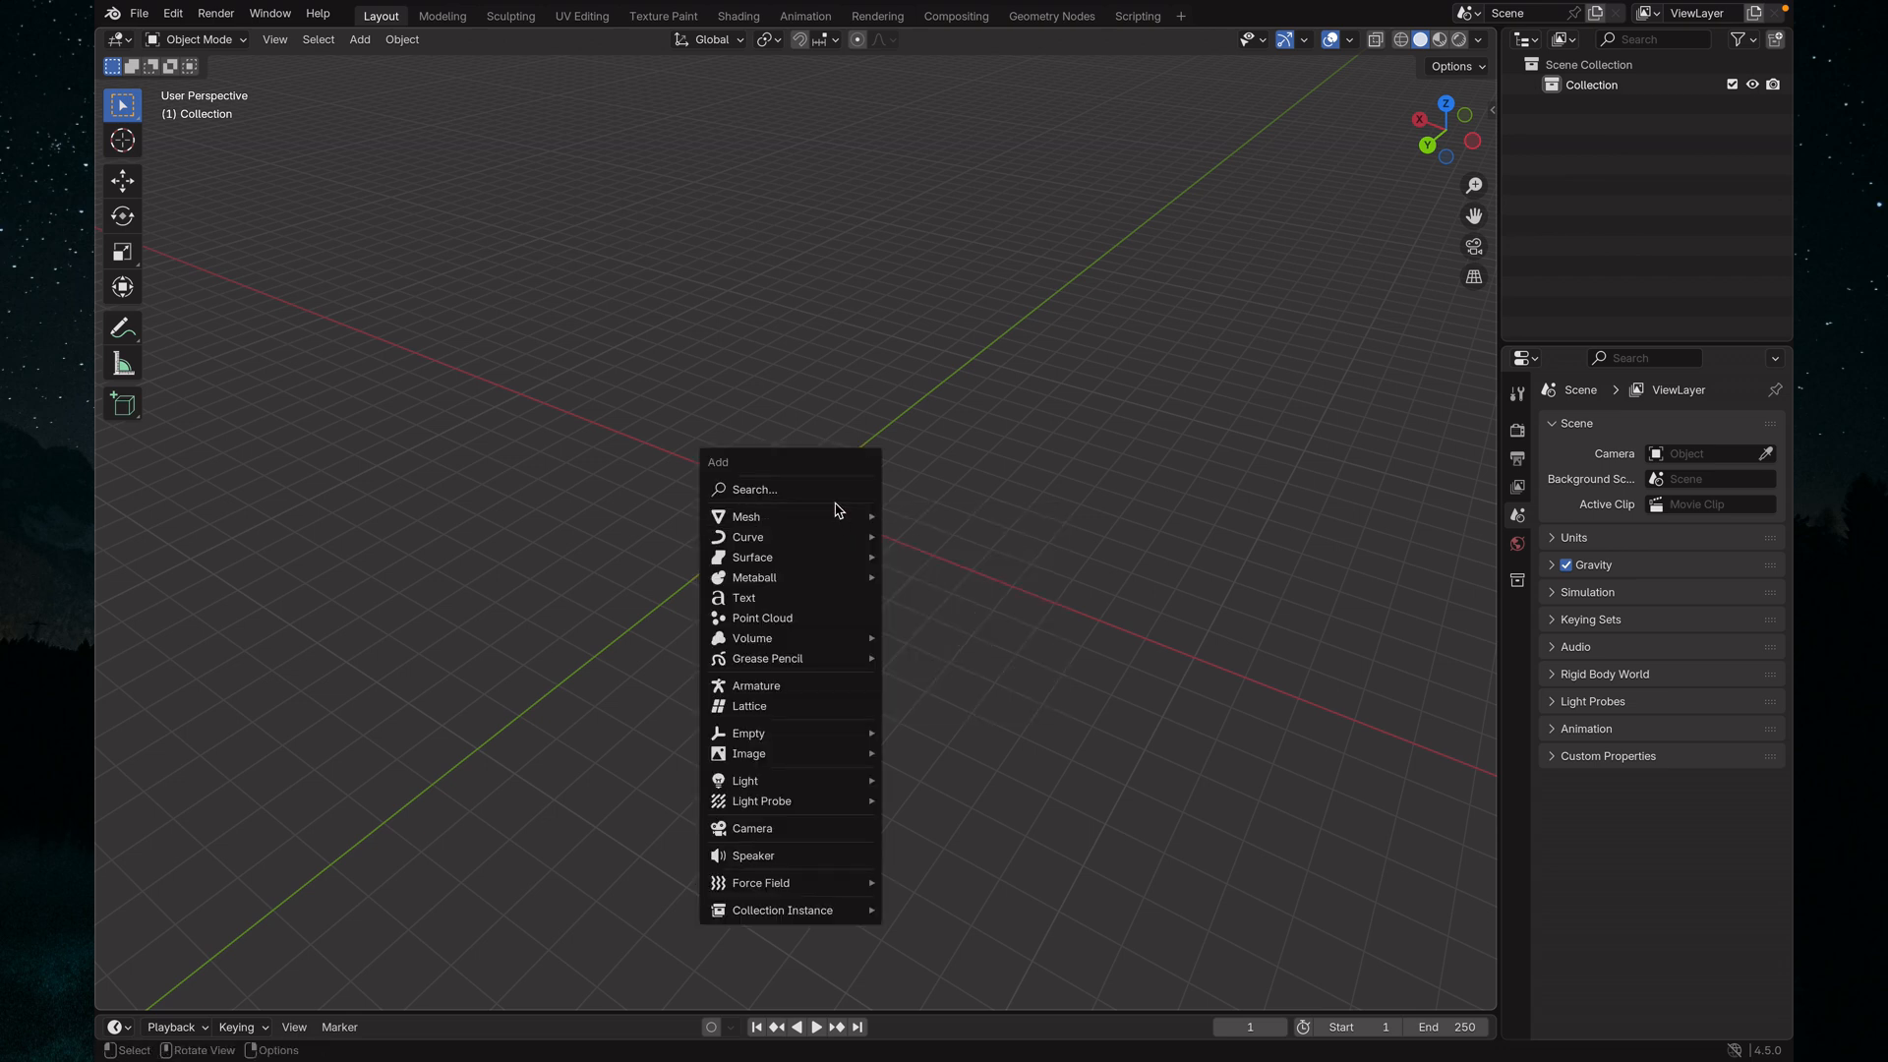
mouse_move(835, 518)
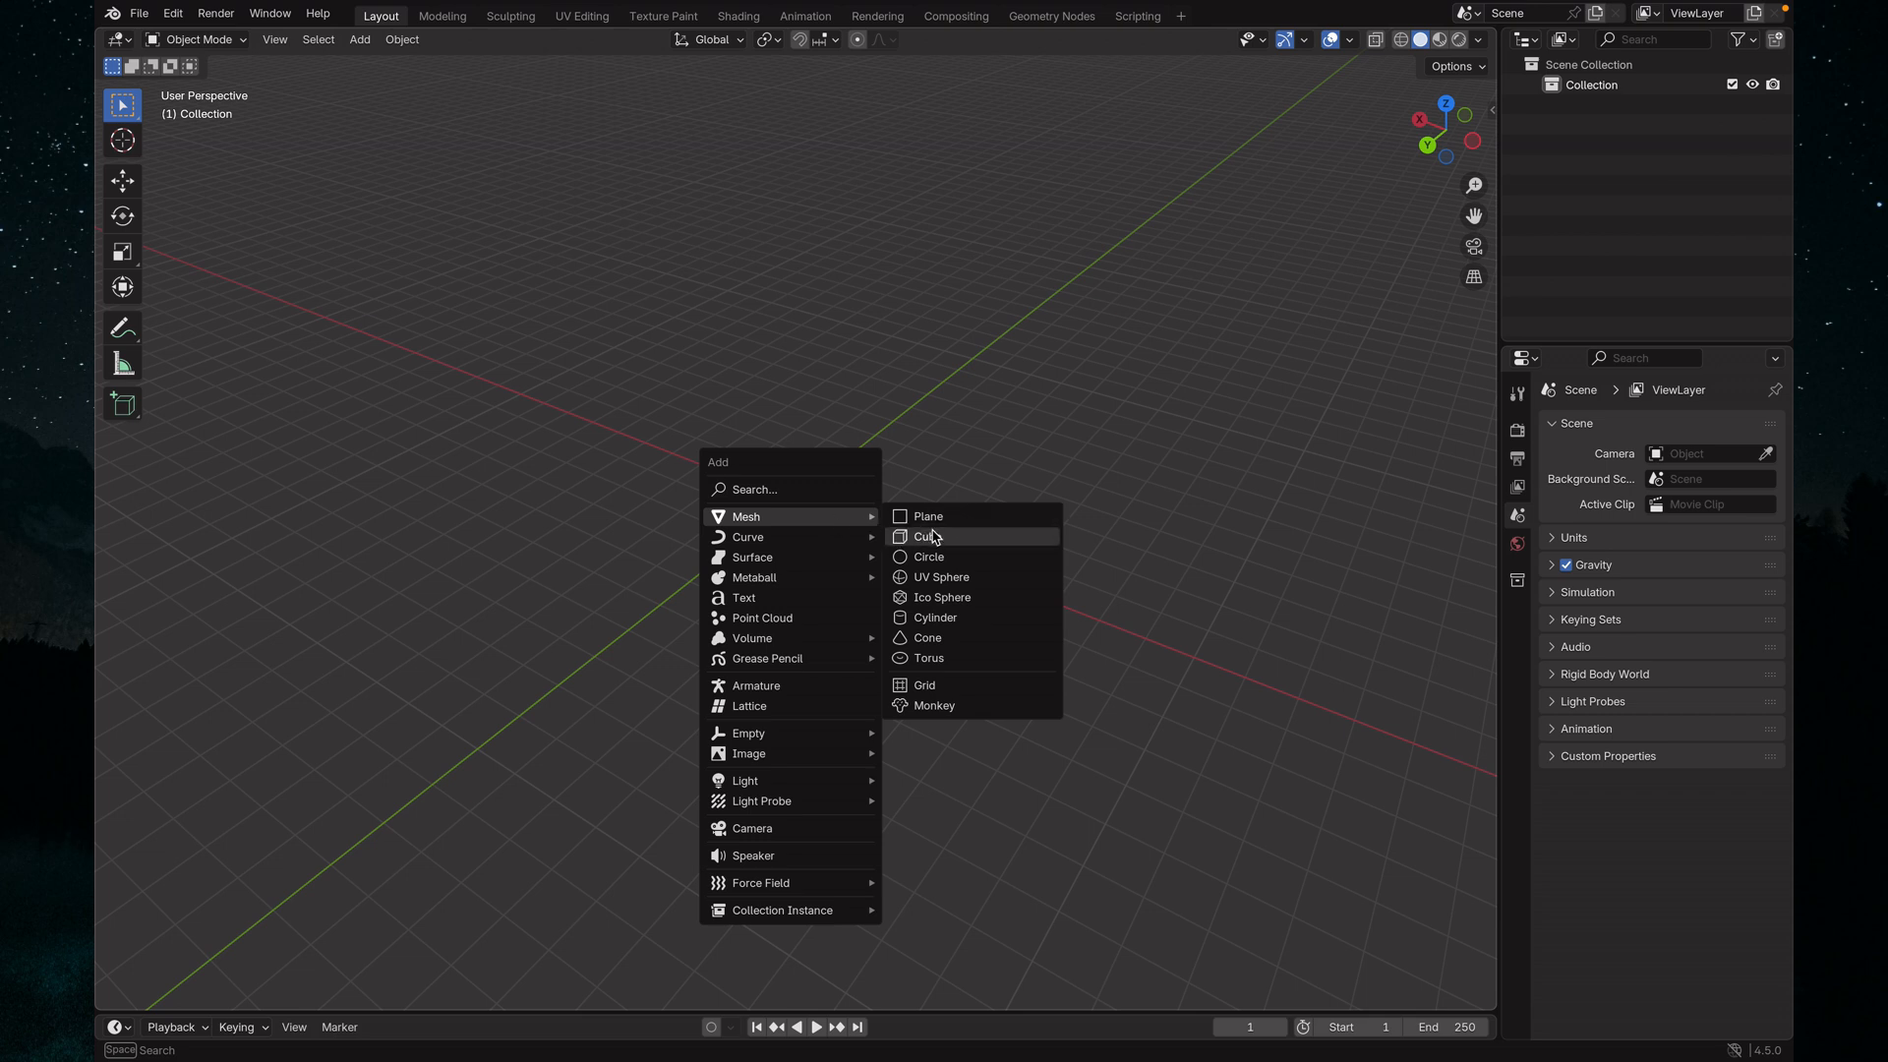
click(962, 619)
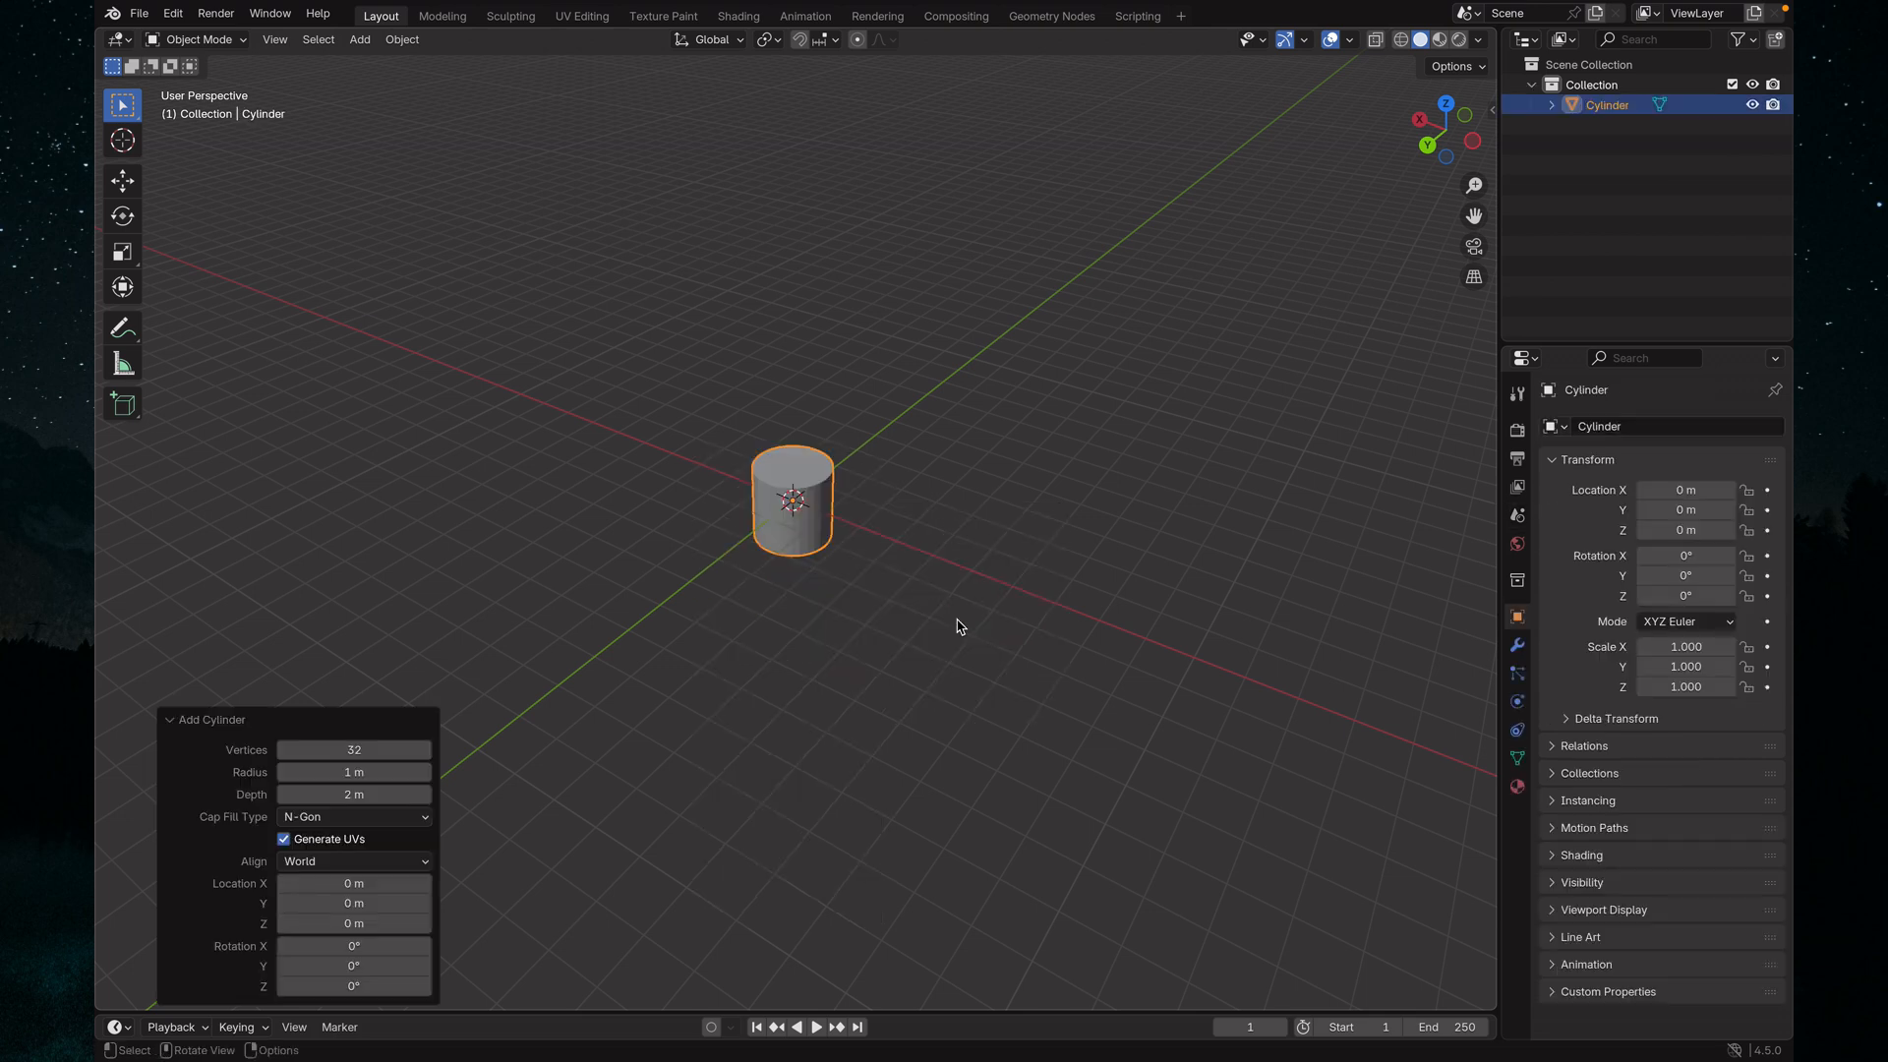
Examine the cylinder from several angles and distances by orbiting, panning and zooming the view
middle_drag(1041, 607, 944, 624)
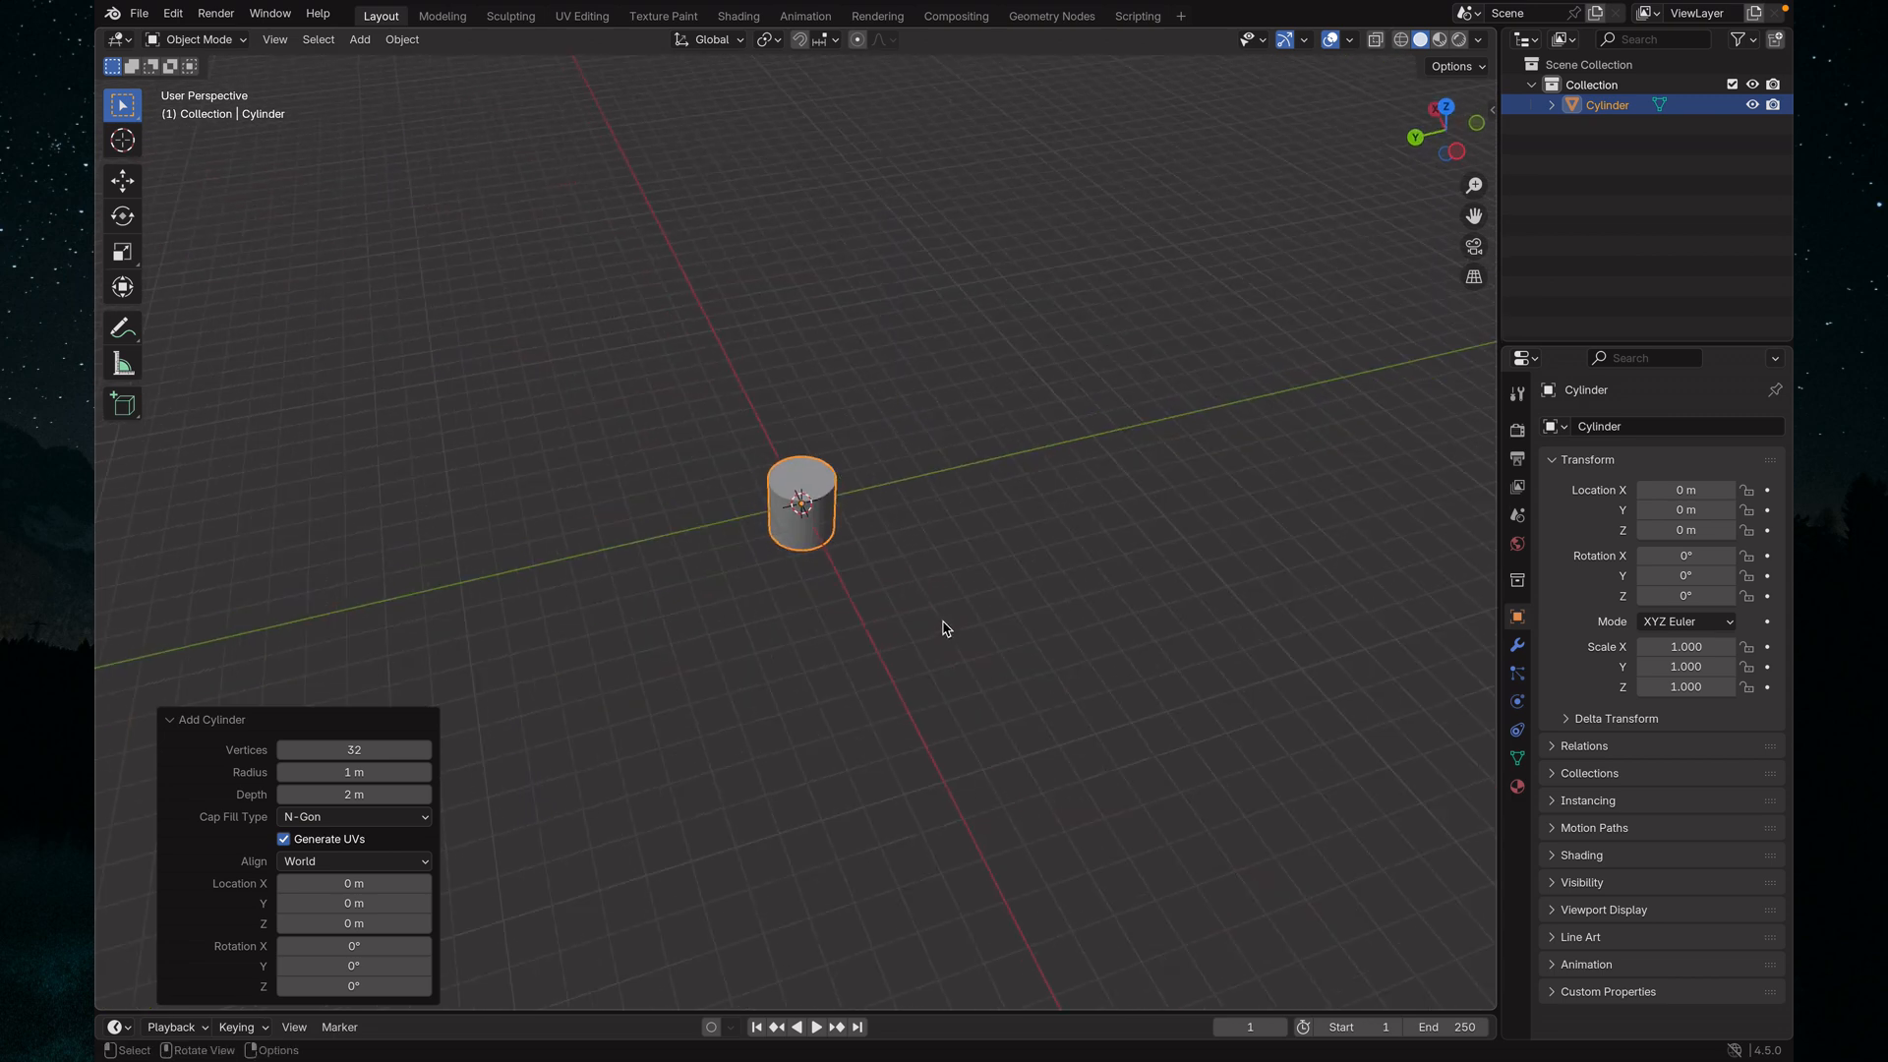
scroll(944, 623, up, 4)
scroll(944, 627, up, 4)
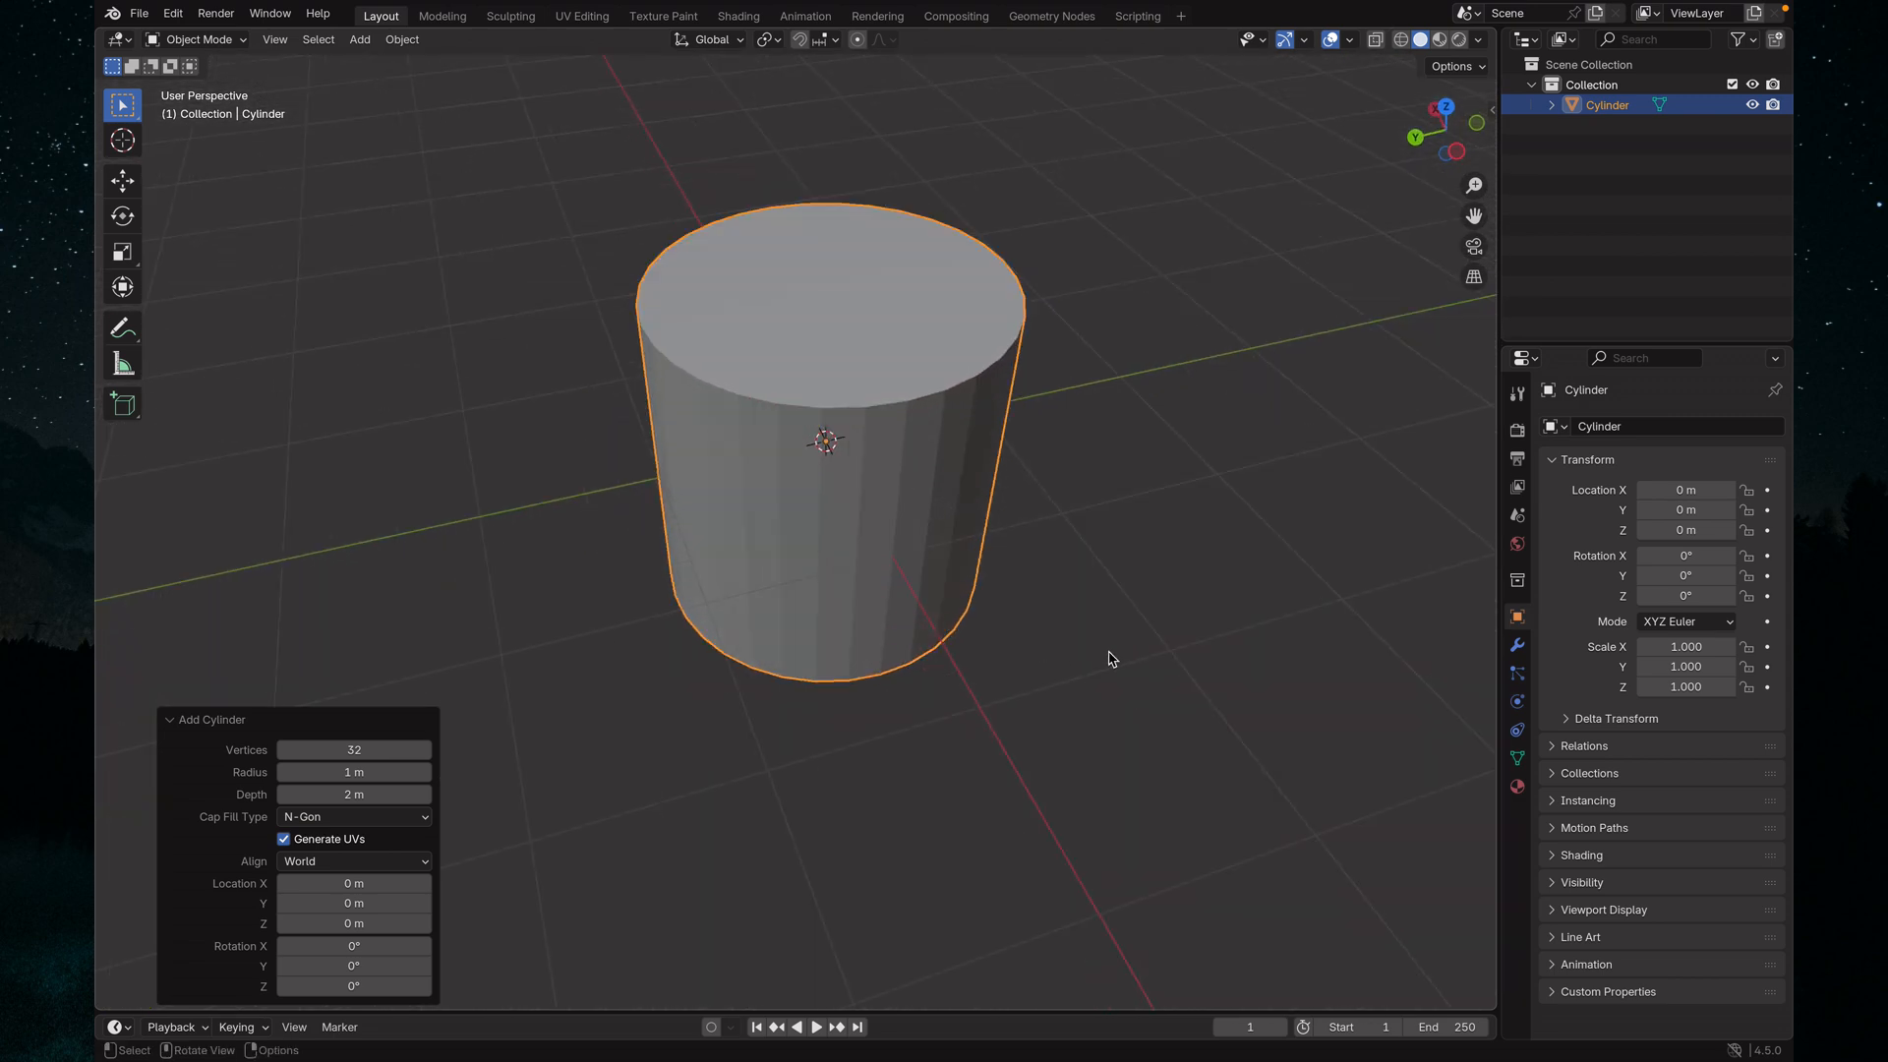
middle_drag(1098, 653, 1040, 662)
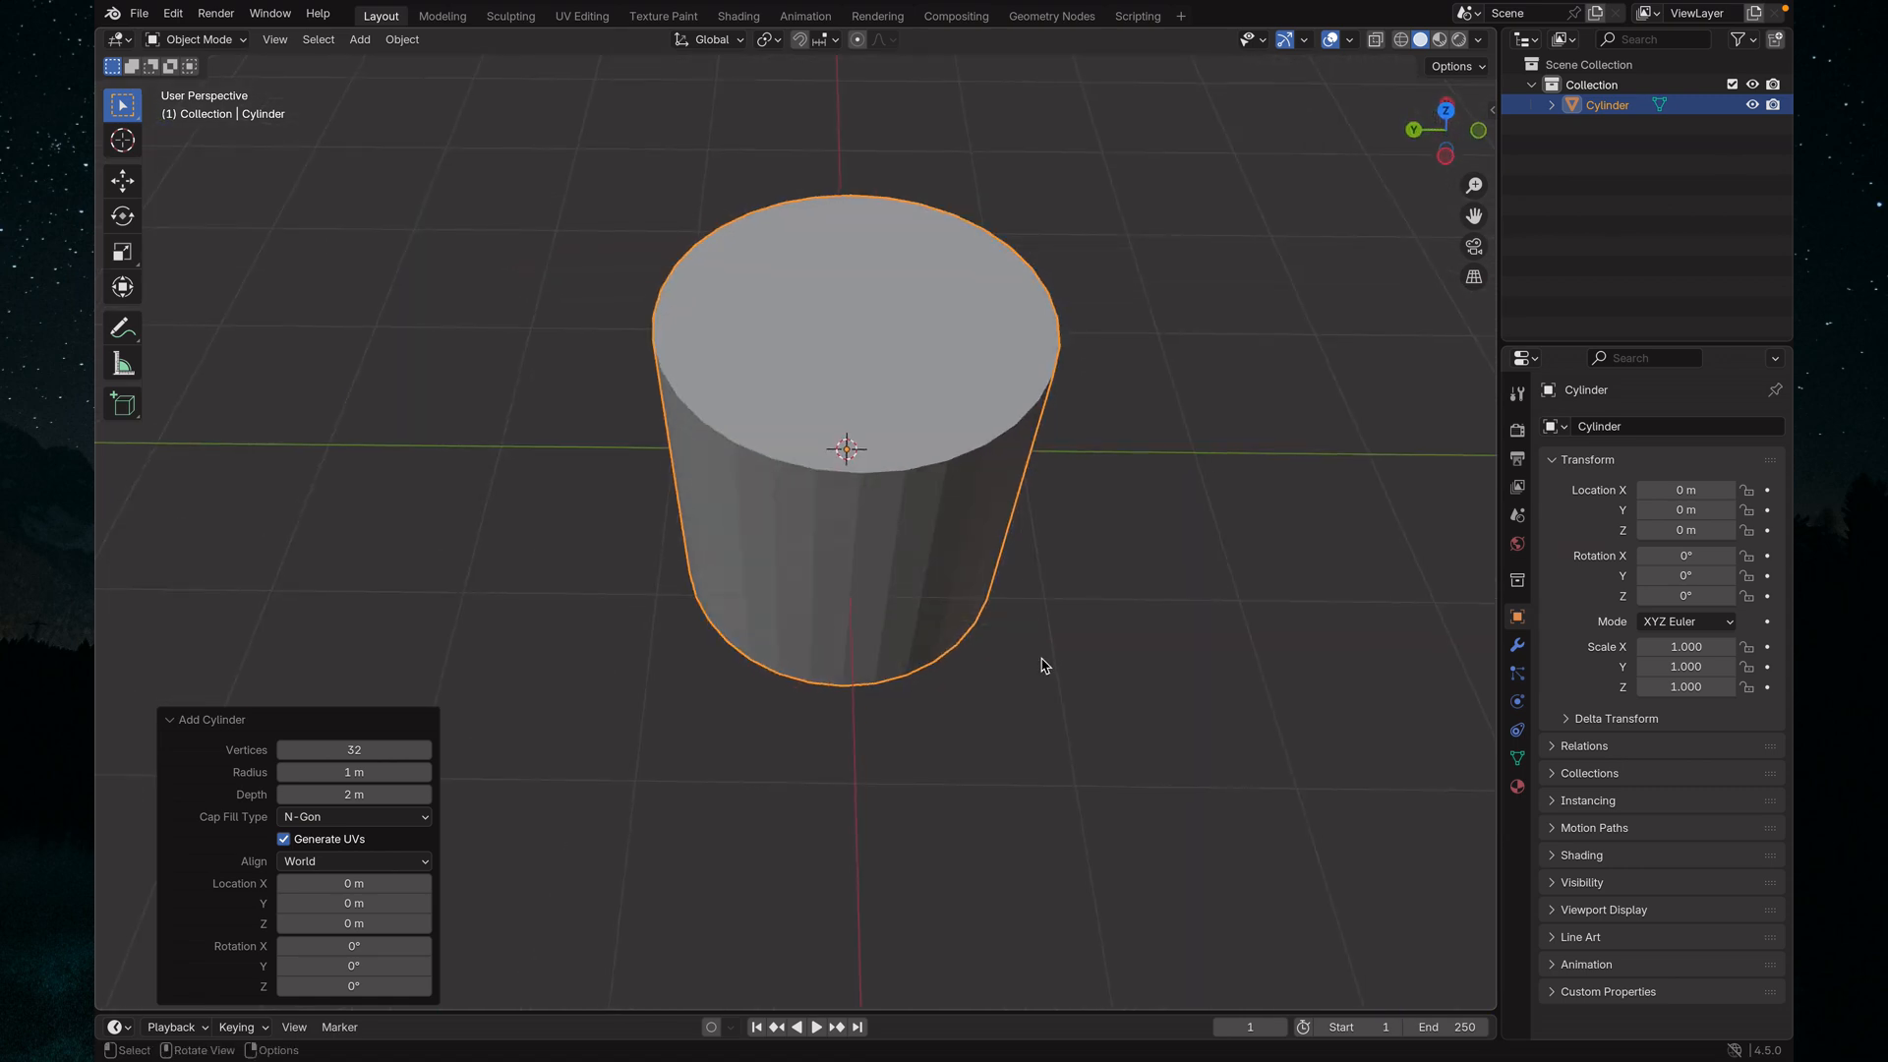
scroll(1040, 661, up, 3)
scroll(1040, 661, down, 6)
scroll(1034, 661, up, 8)
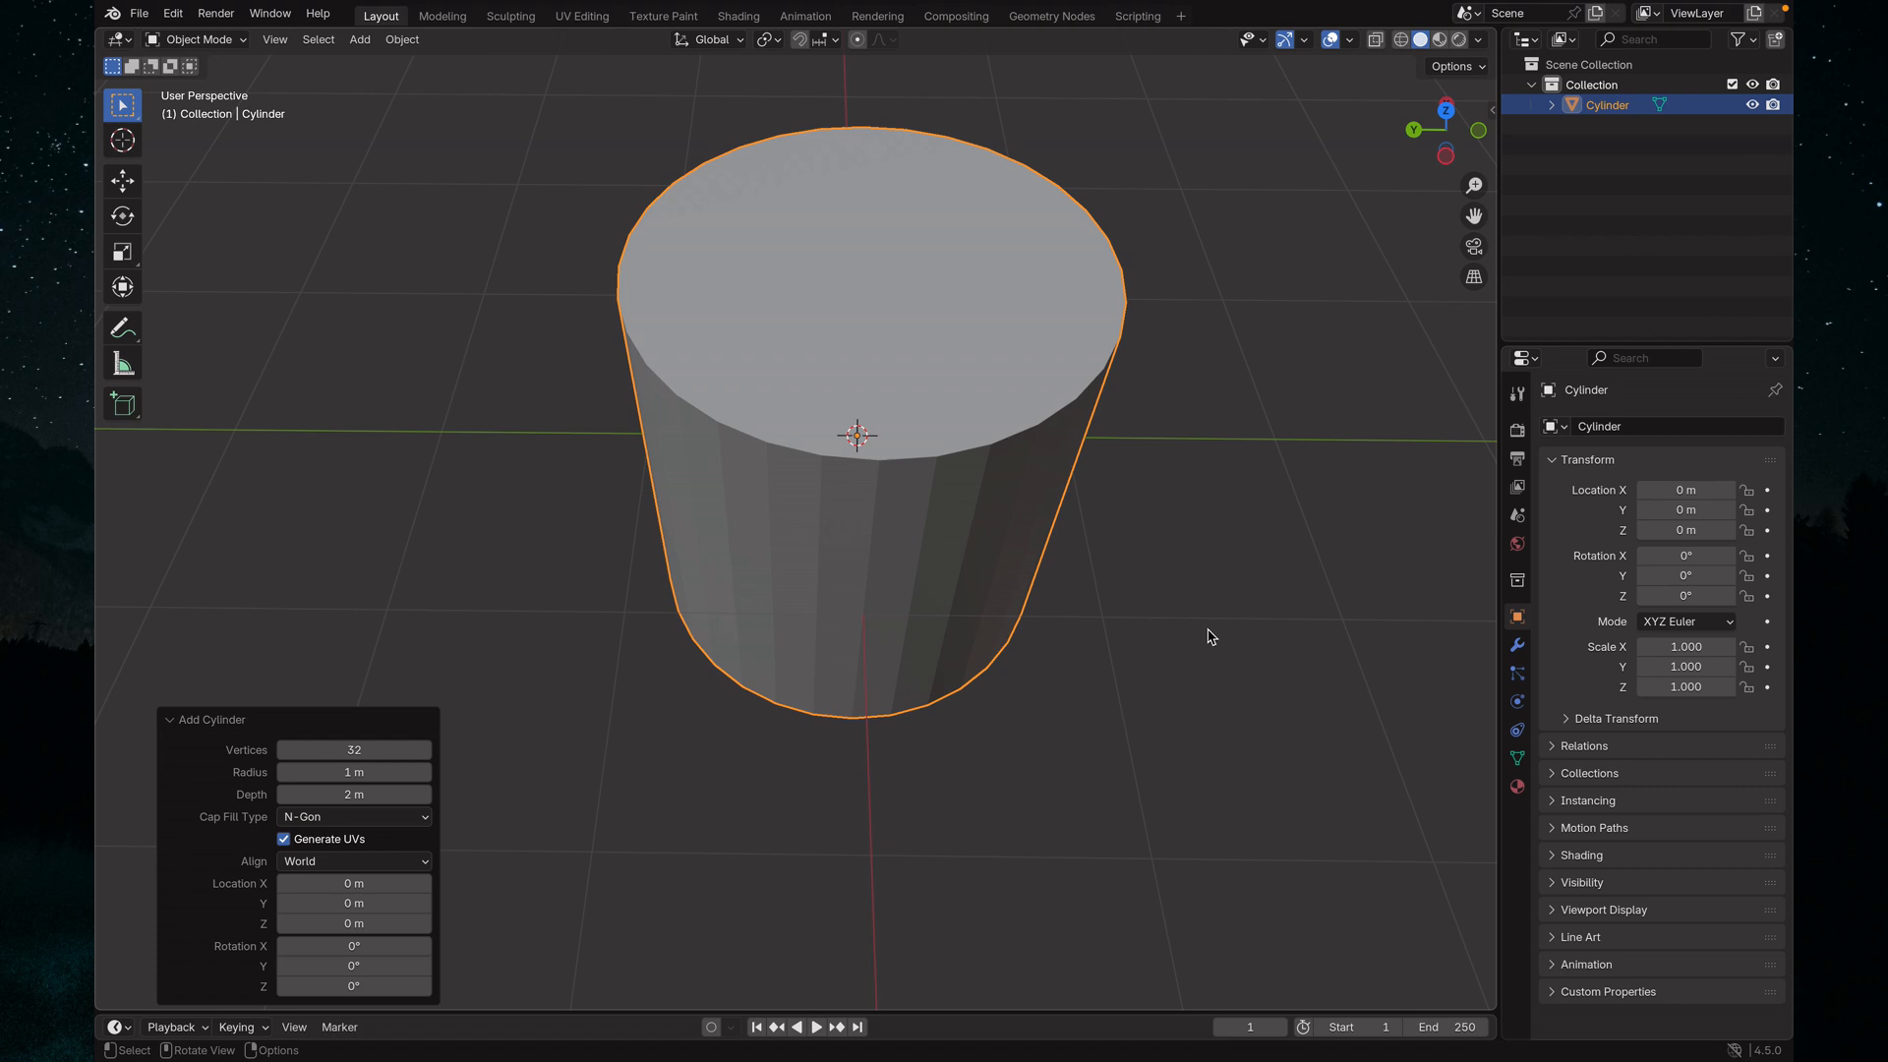
middle_drag(1173, 647, 1029, 726)
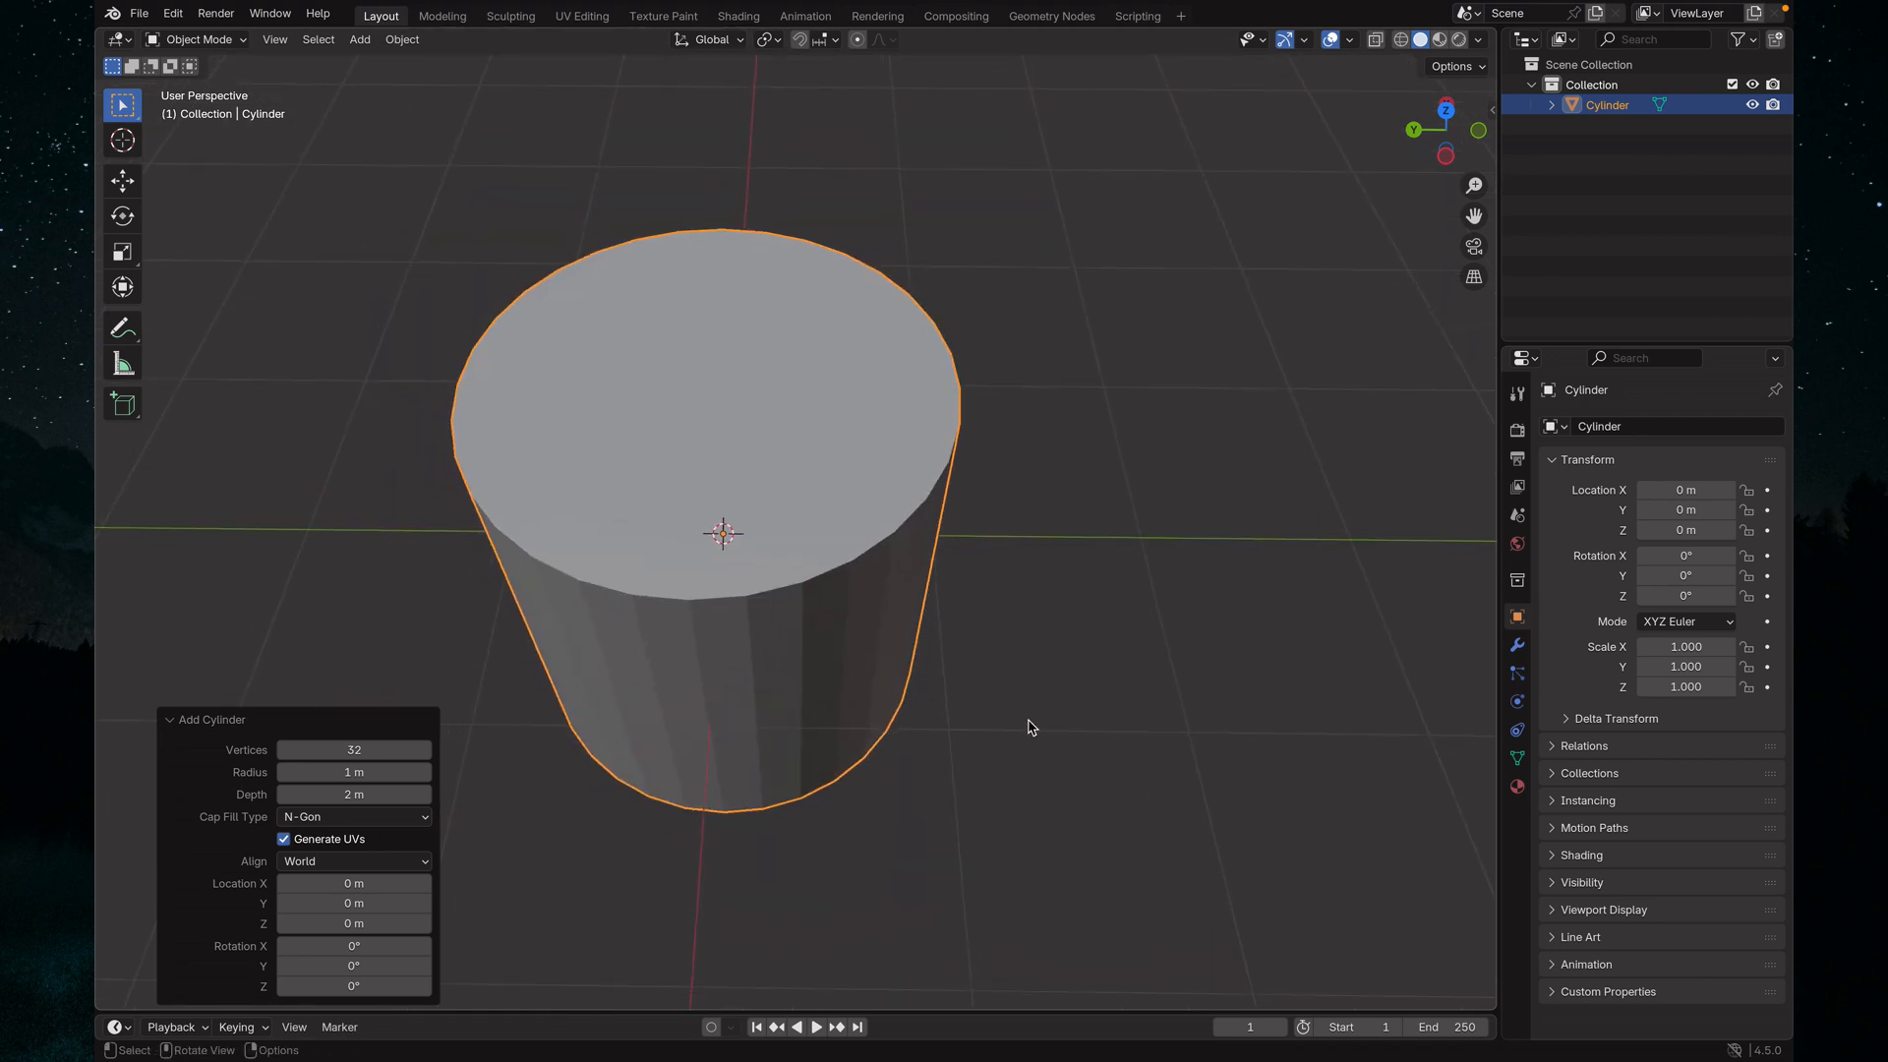
middle_drag(1020, 721, 653, 704)
scroll(893, 678, up, 3)
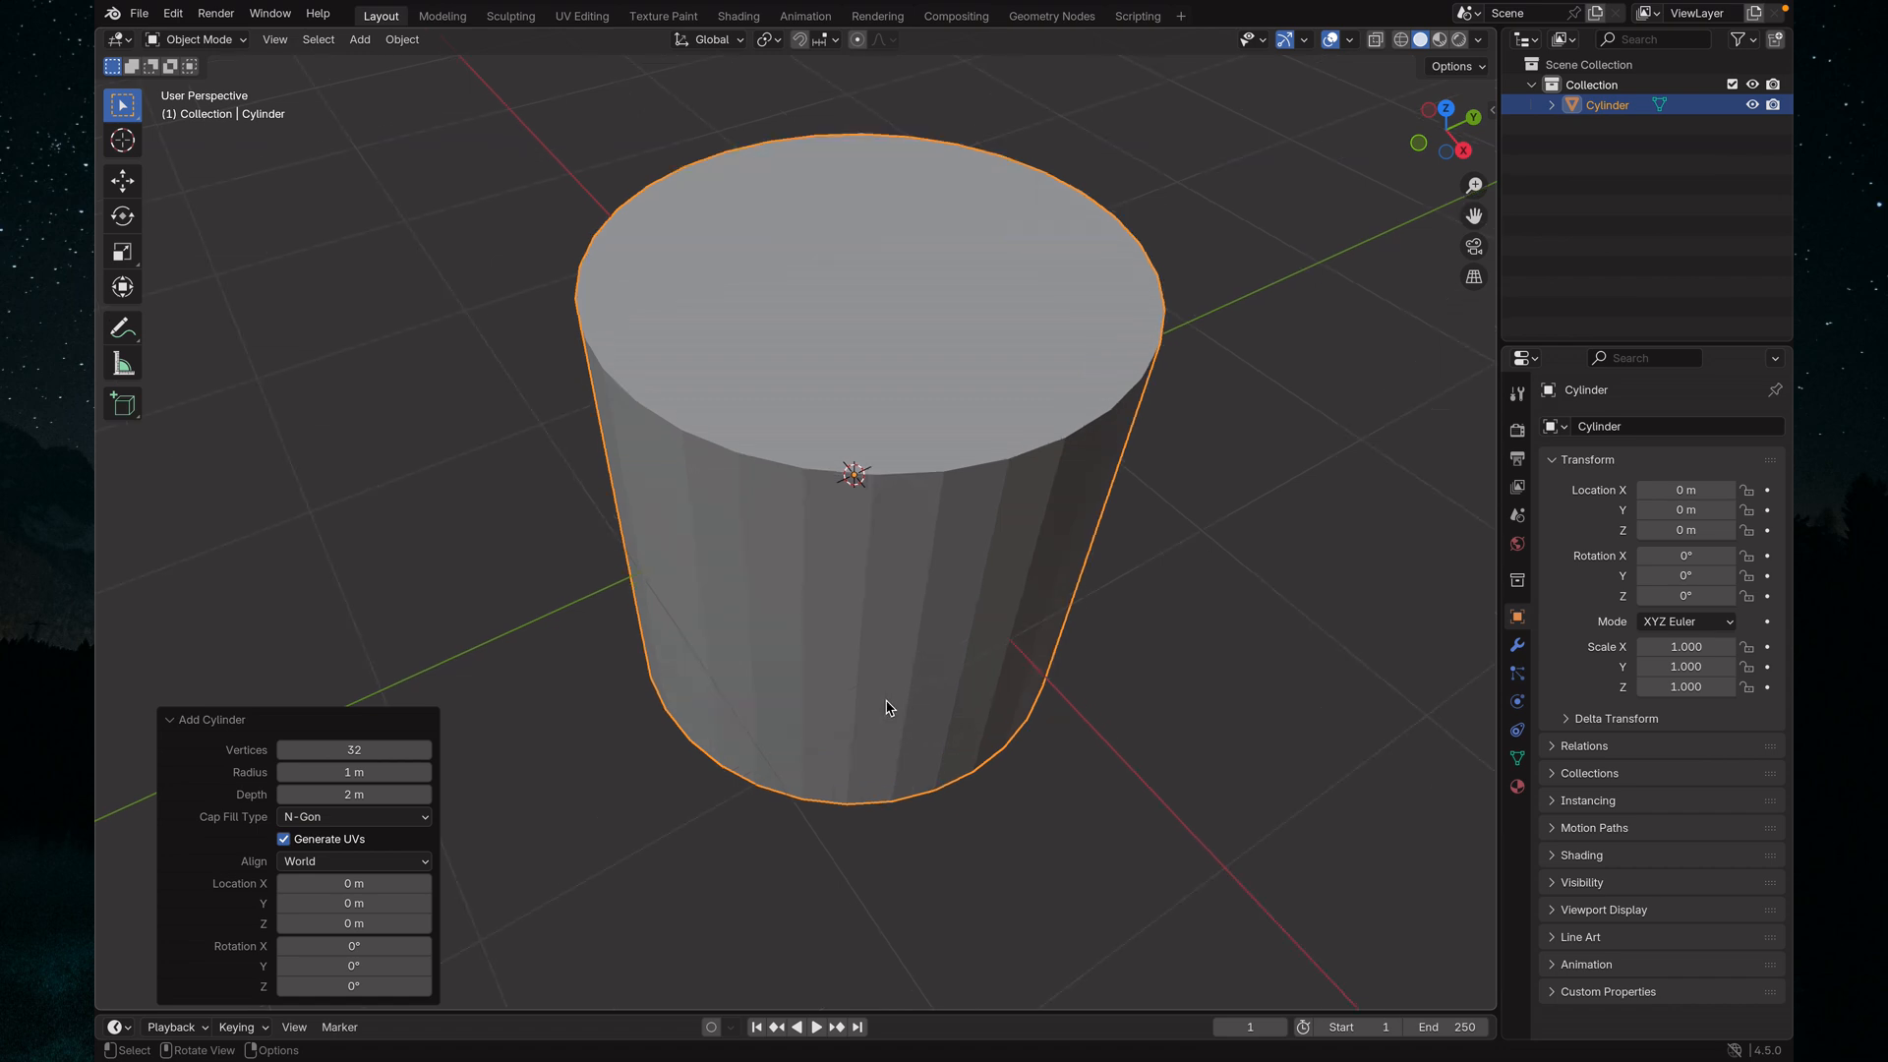
scroll(888, 707, down, 1)
scroll(863, 710, down, 6)
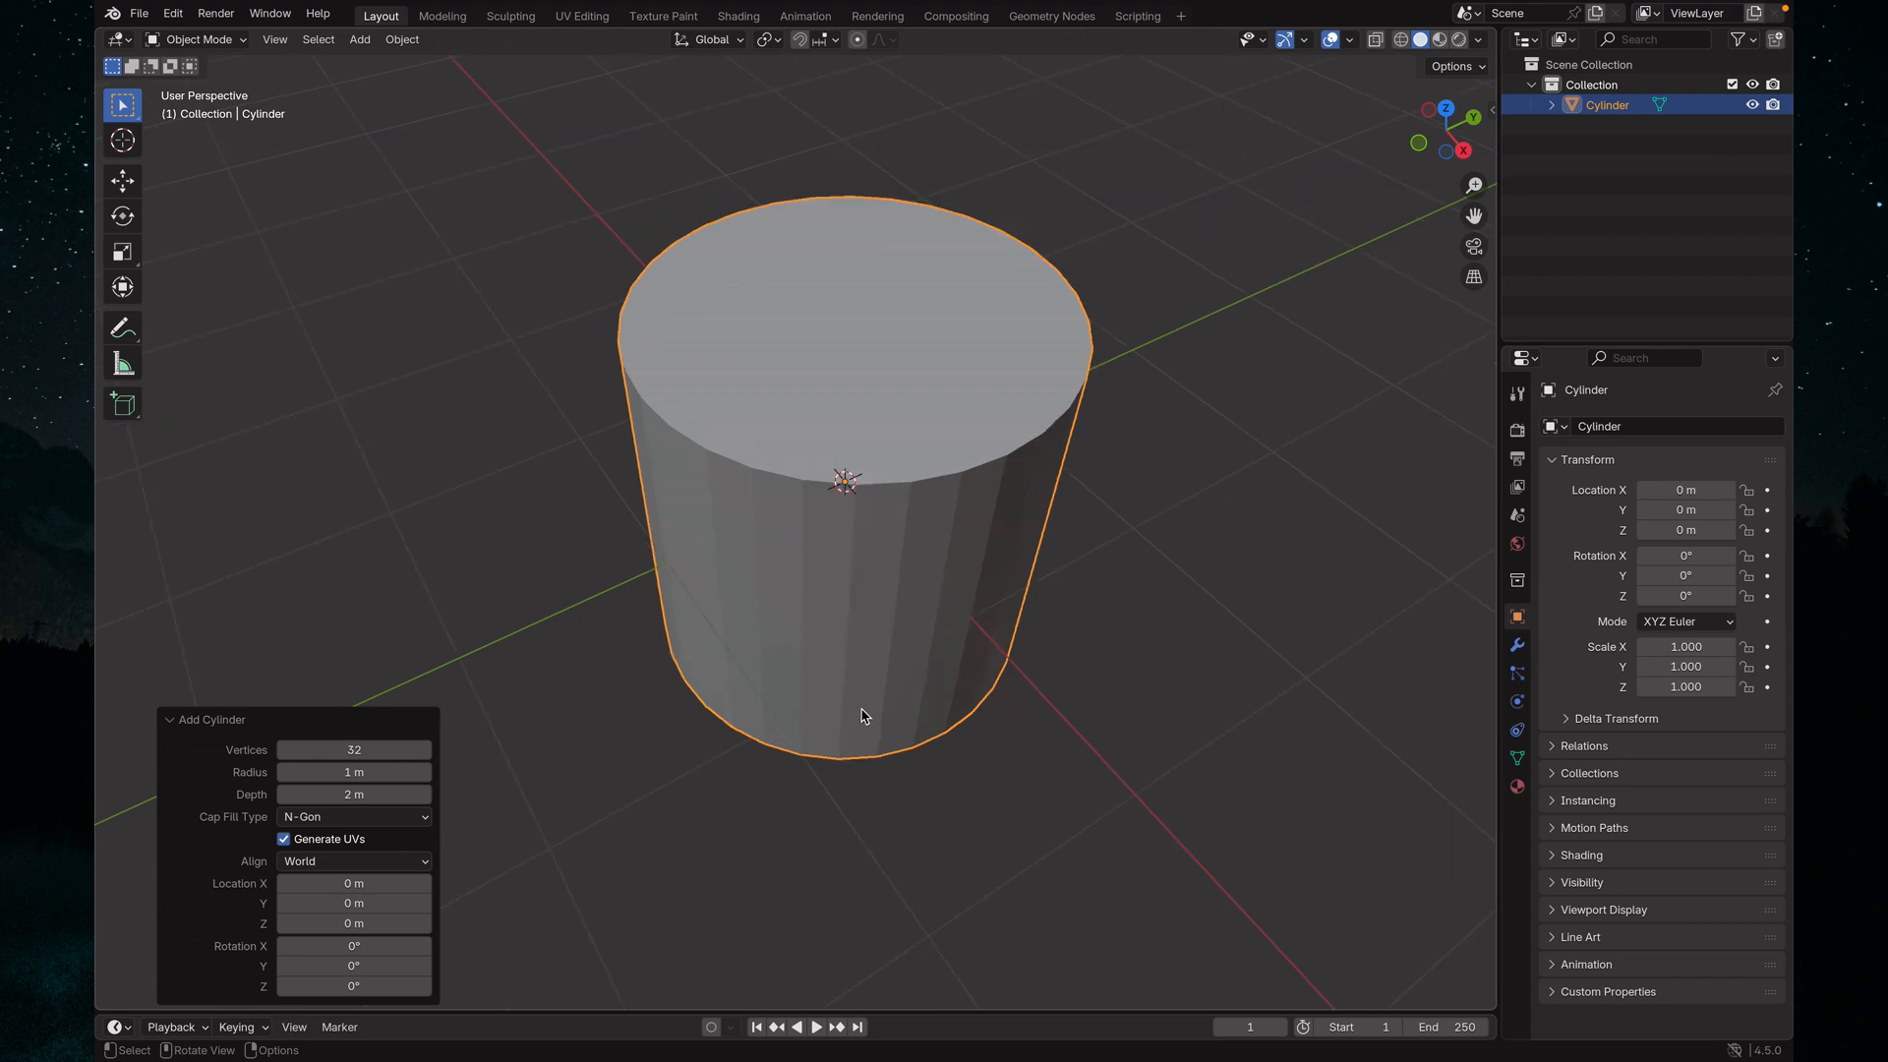
scroll(863, 715, up, 5)
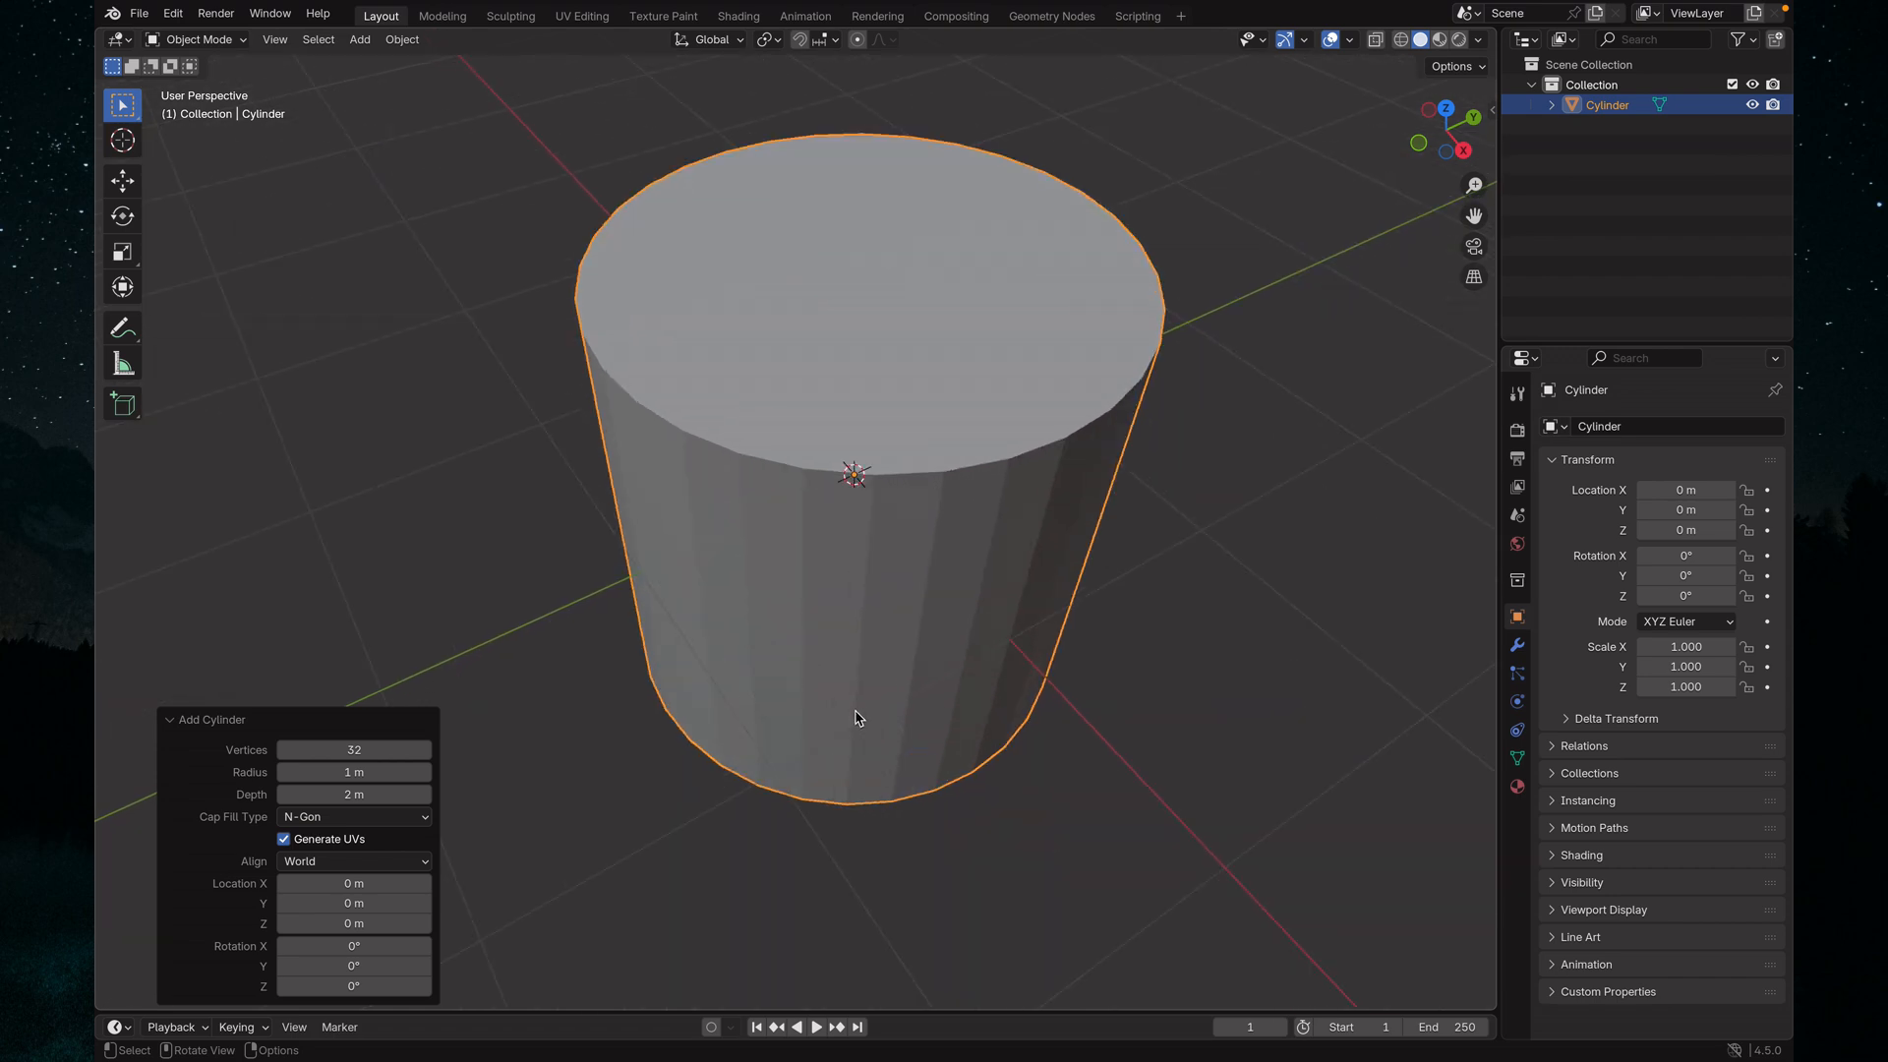
middle_drag(1114, 710, 839, 551)
scroll(999, 697, down, 7)
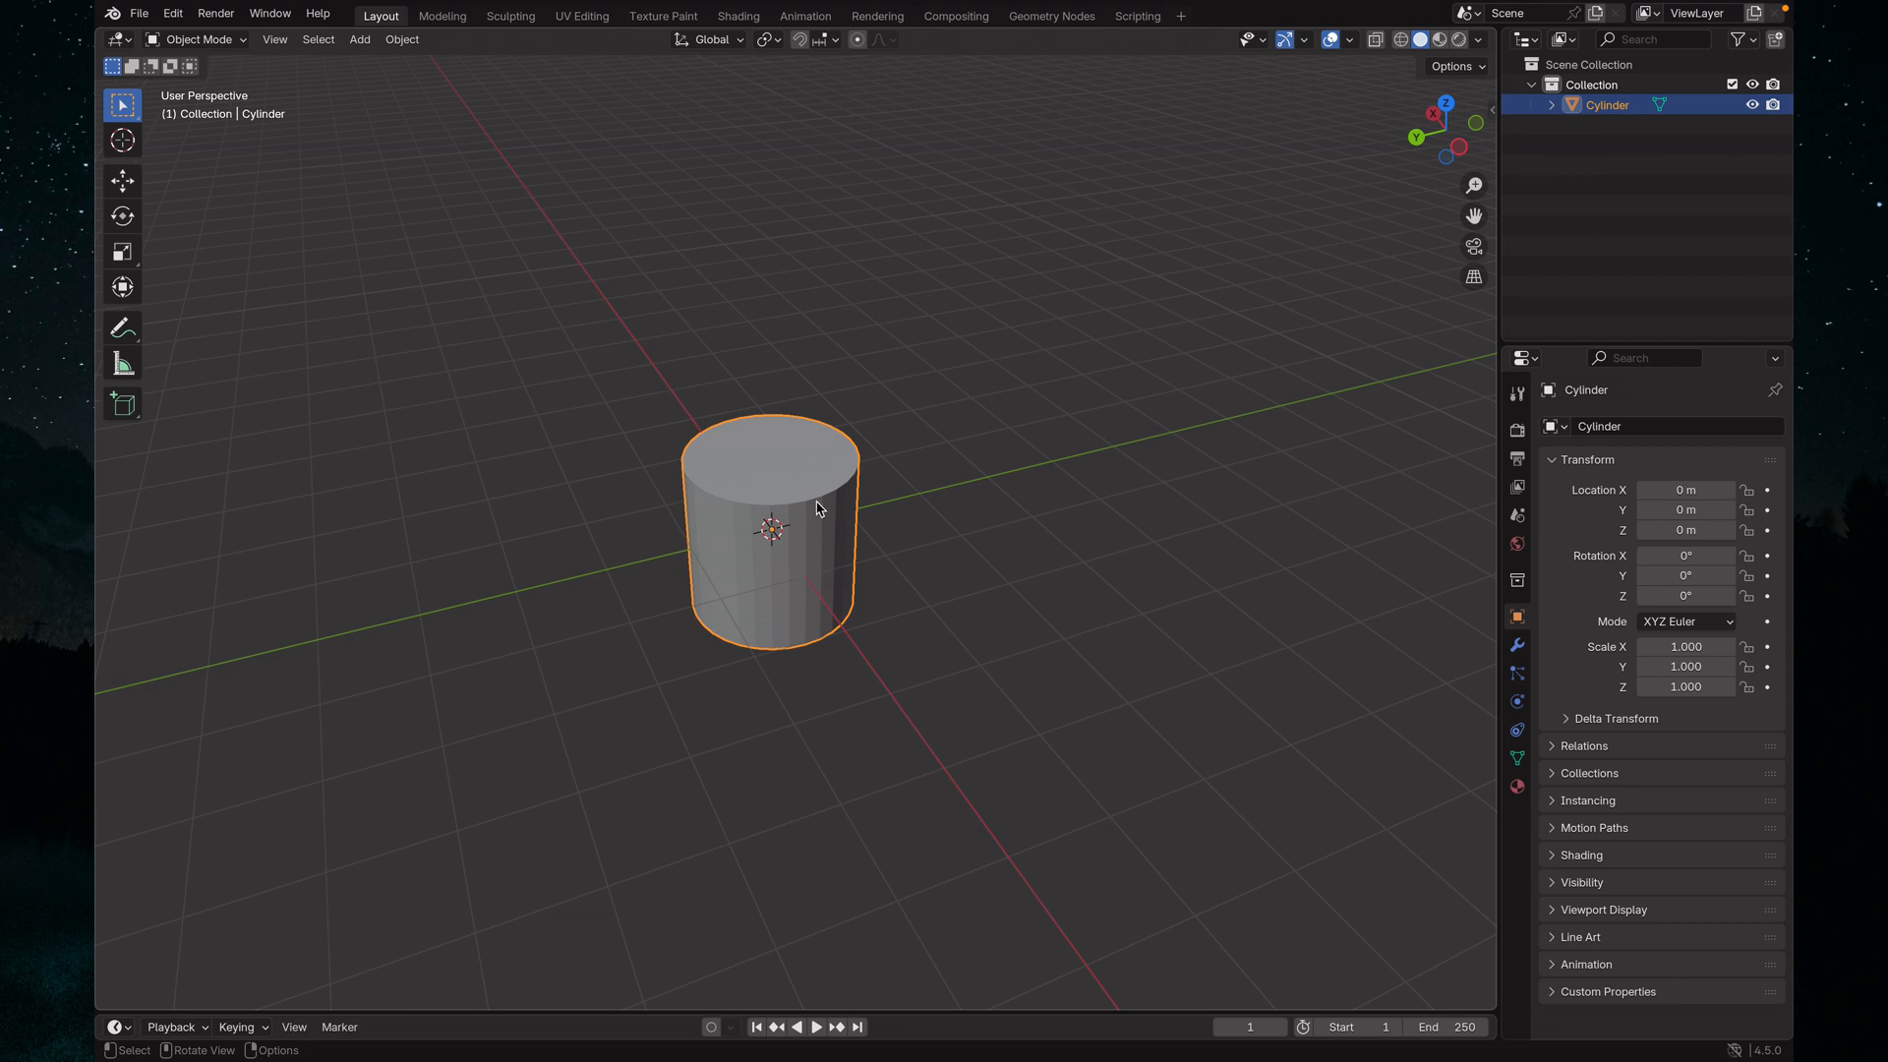
Deselect the cylinder and add a cube mesh with default settings at the world origin
right_click(1023, 366)
click(1188, 582)
key(shift+a)
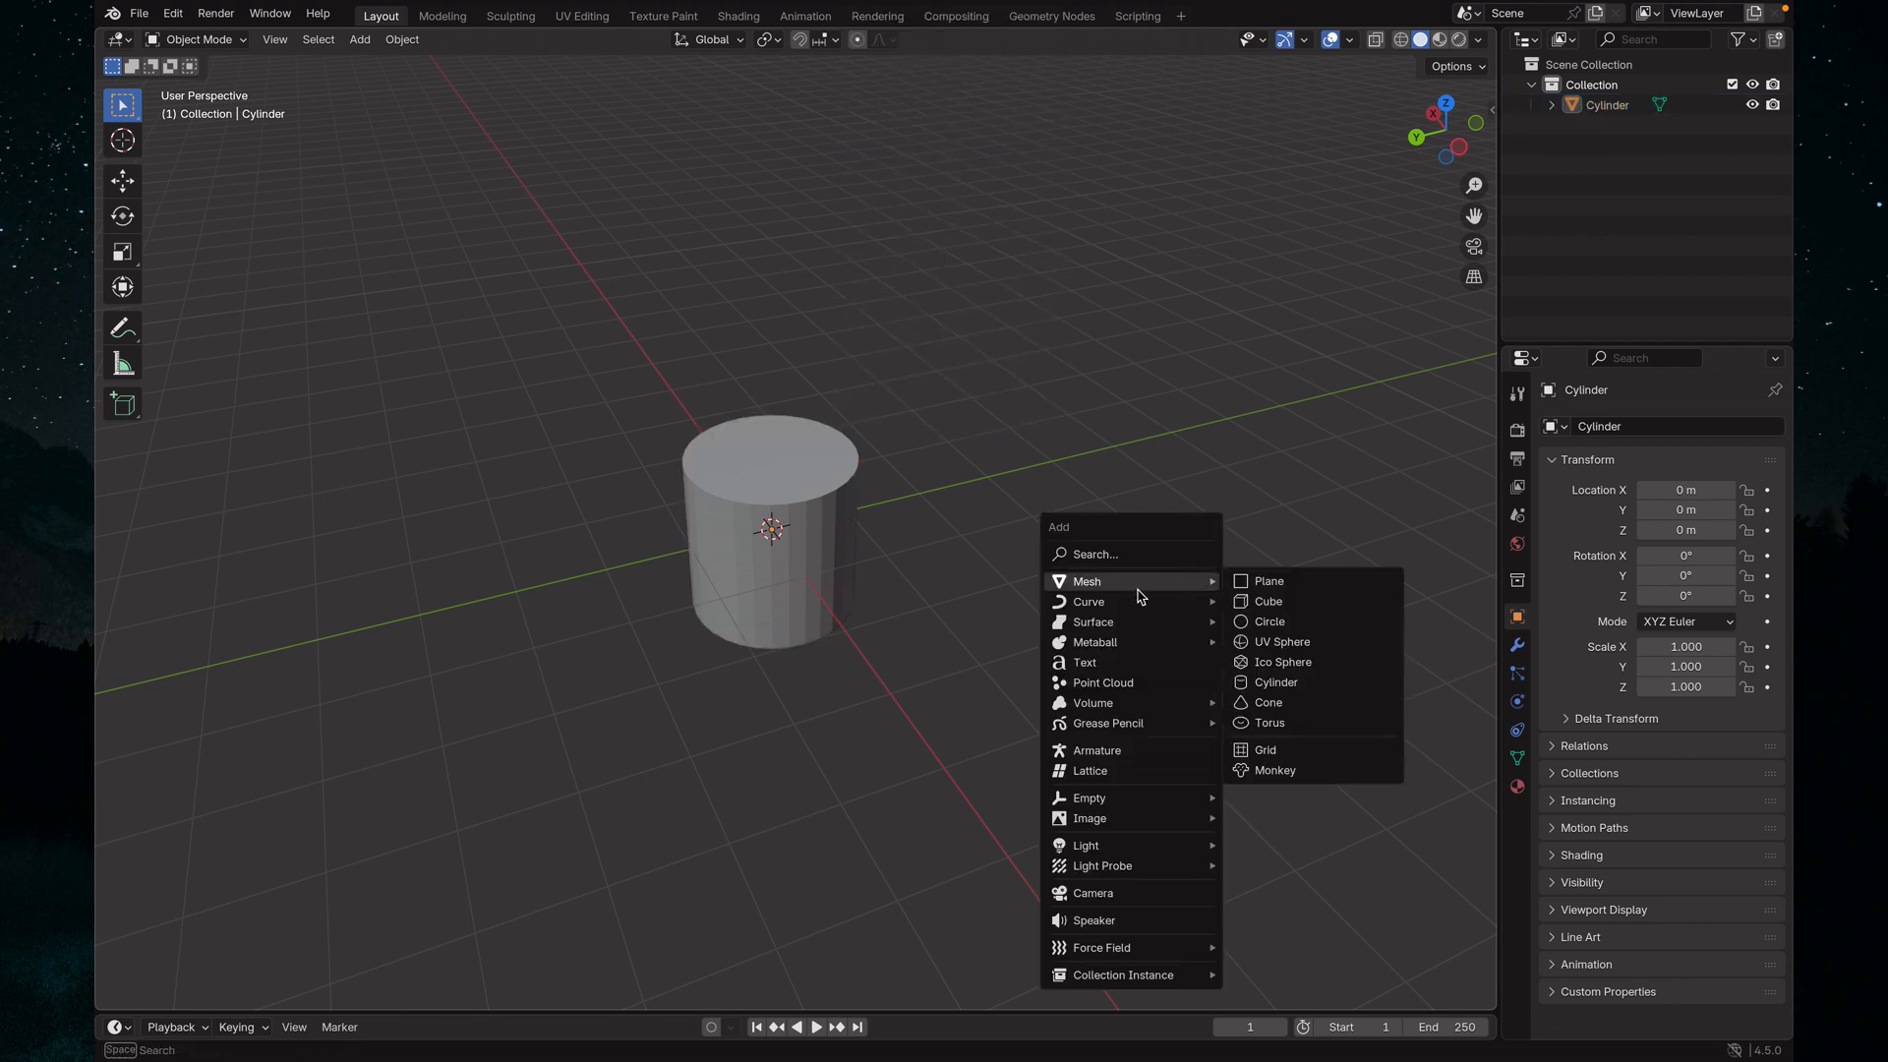
mouse_move(1149, 580)
click(1315, 601)
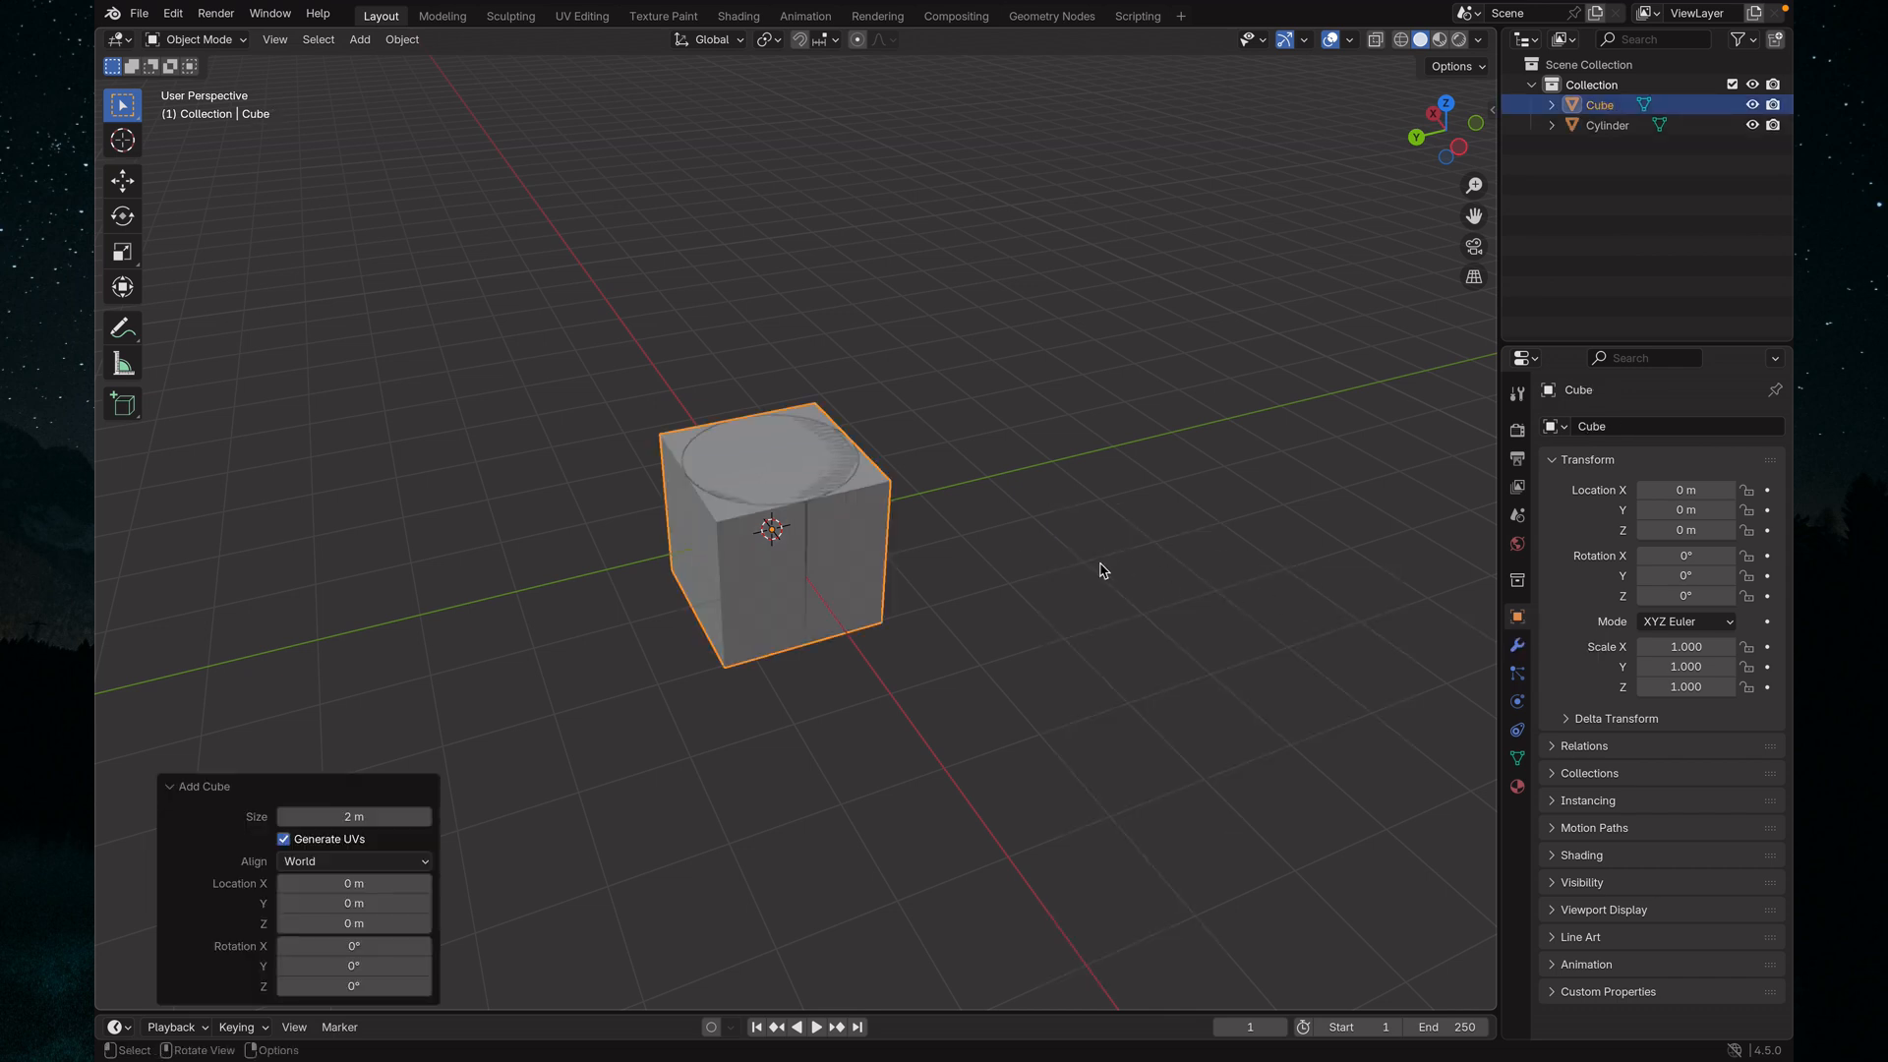
Use the Move tool to shift the cube about 3.61 m along the positive Y axis, clear of the cylinder
click(122, 180)
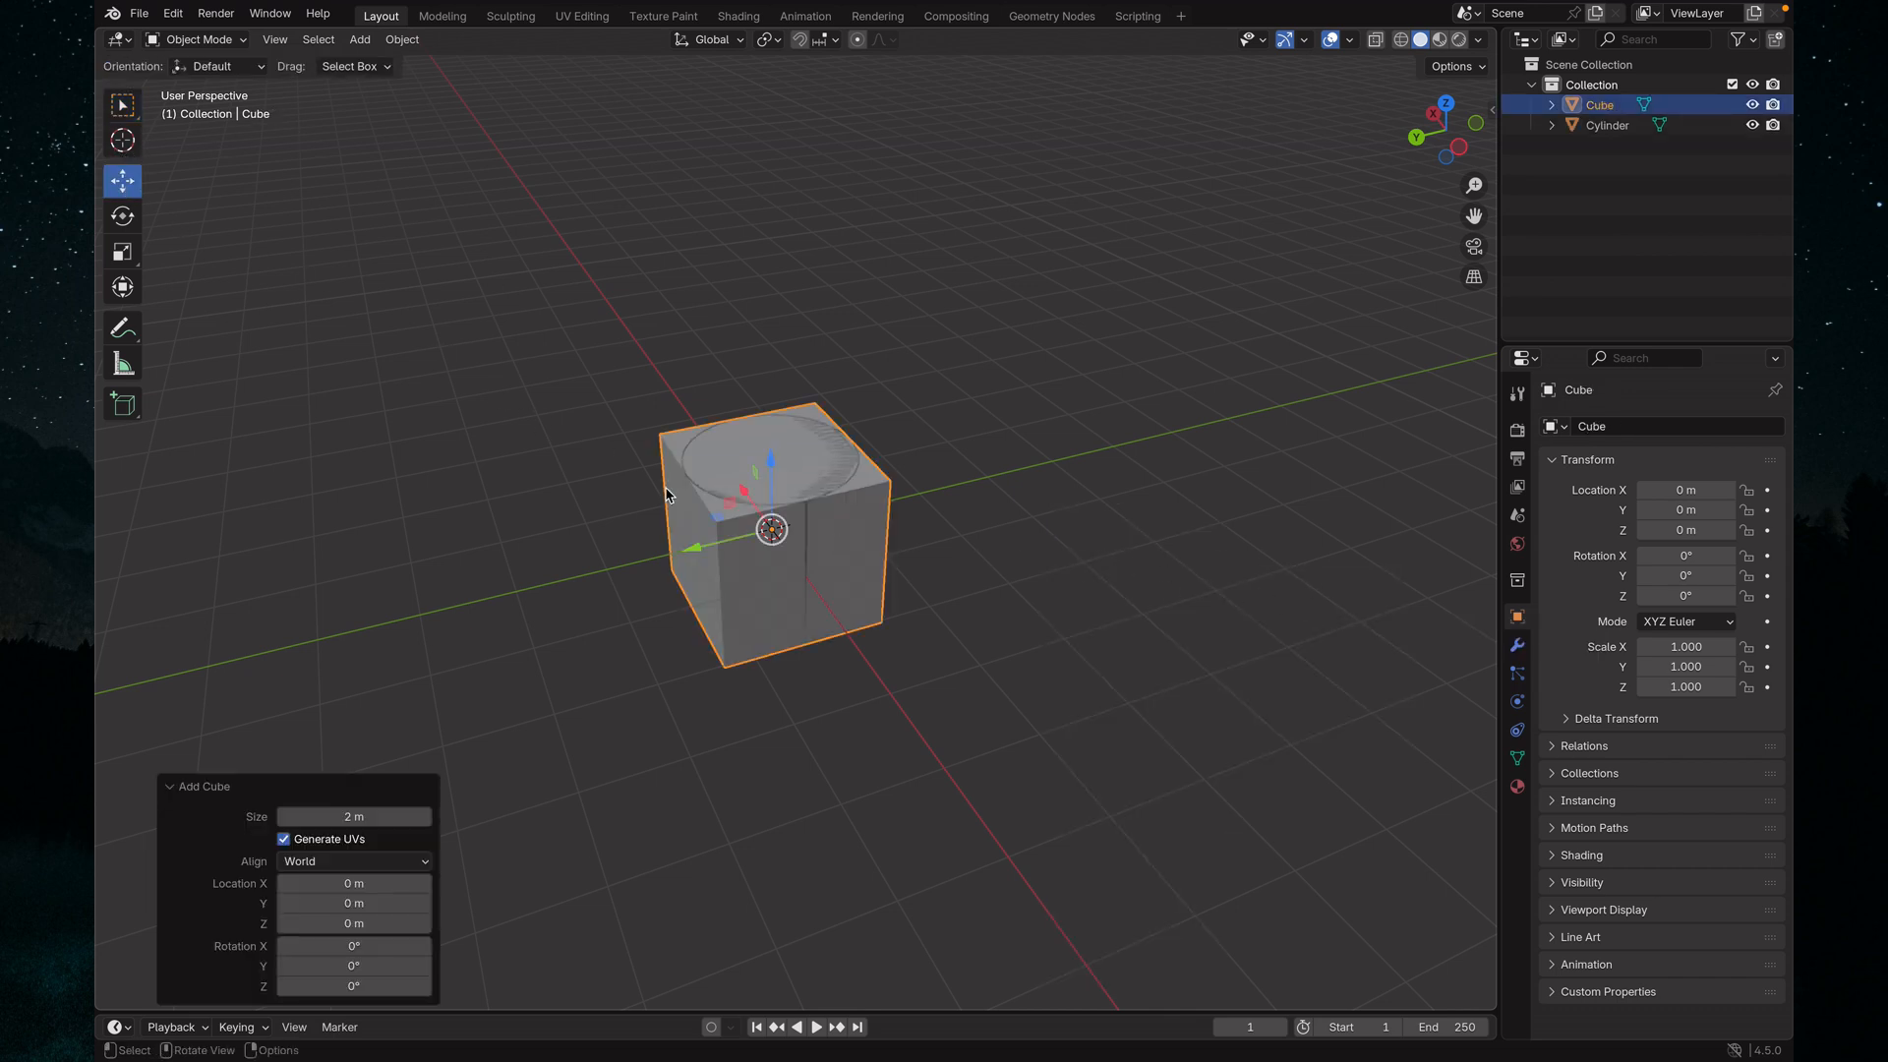
drag(693, 556, 361, 619)
middle_drag(1035, 501, 653, 459)
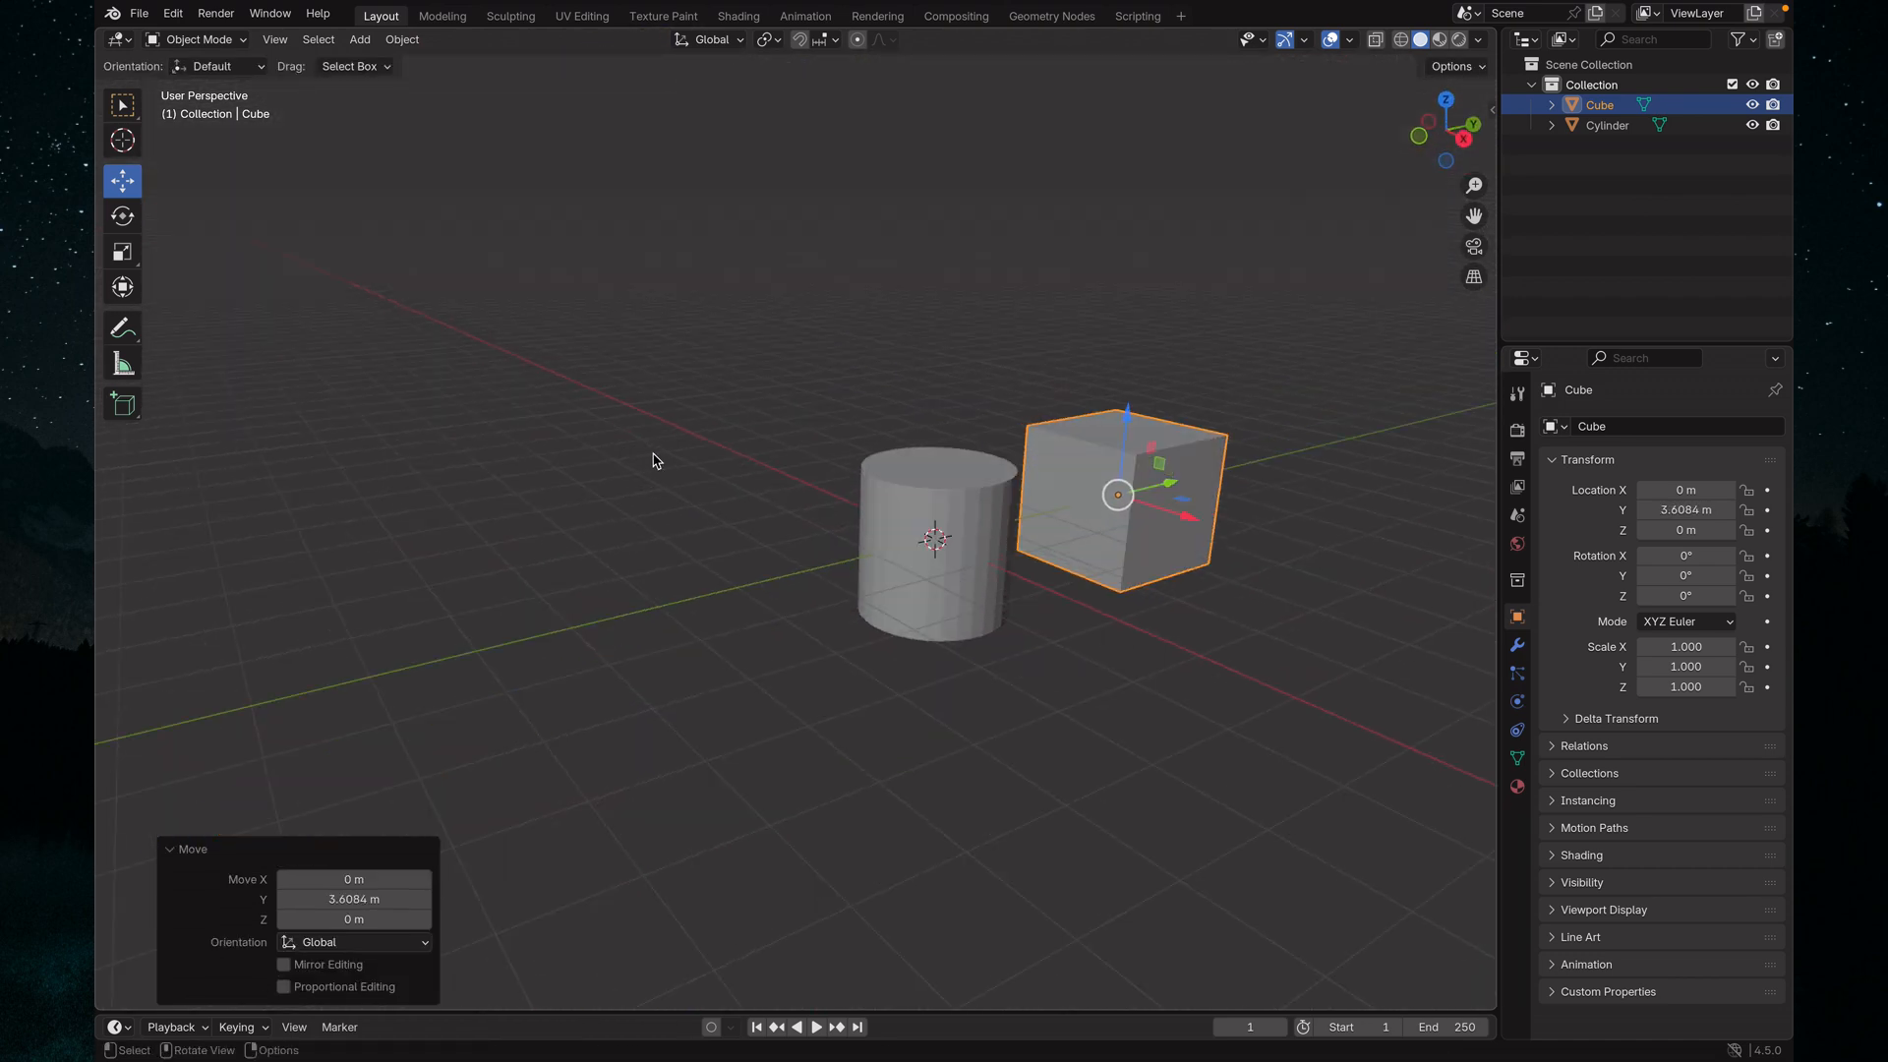
middle_drag(1353, 535, 1311, 566)
shift+middle_drag(1156, 532, 793, 586)
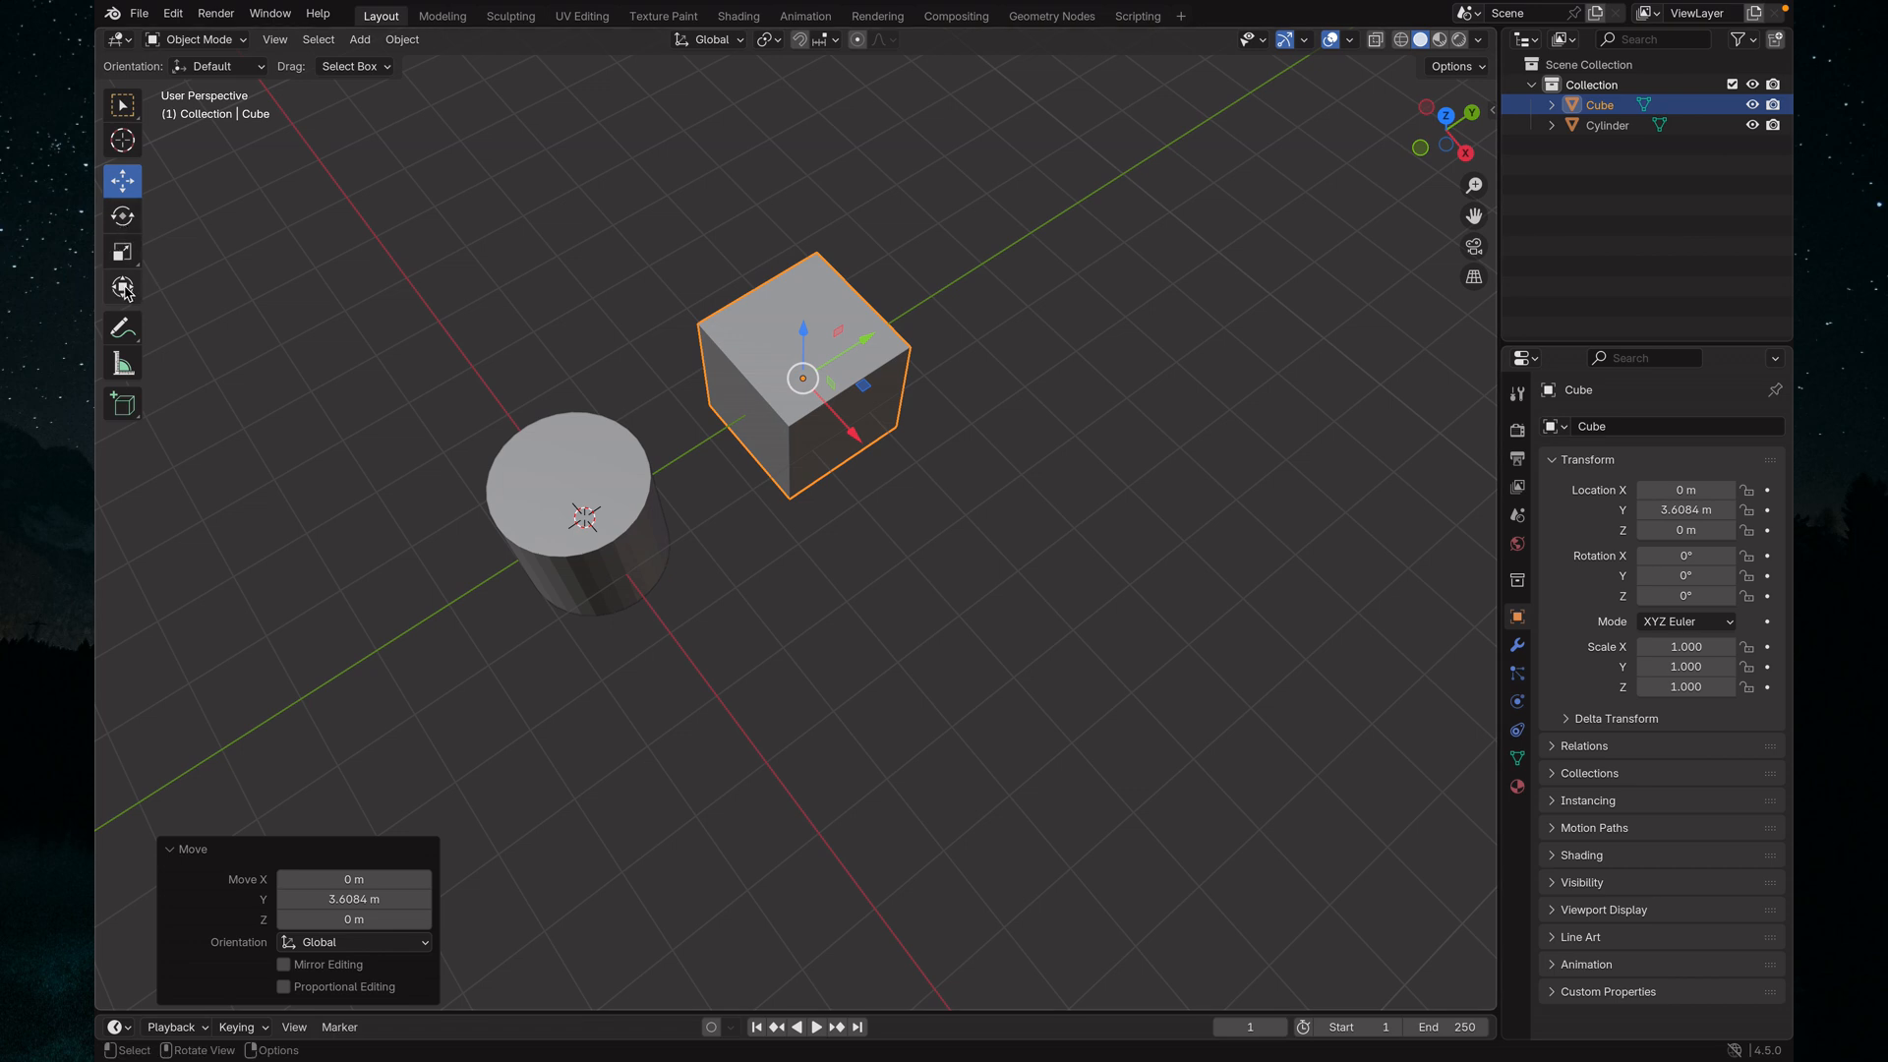
Switch to the Rotate tool and back to Move, and widen the tool strip so the tool names are displayed
click(125, 215)
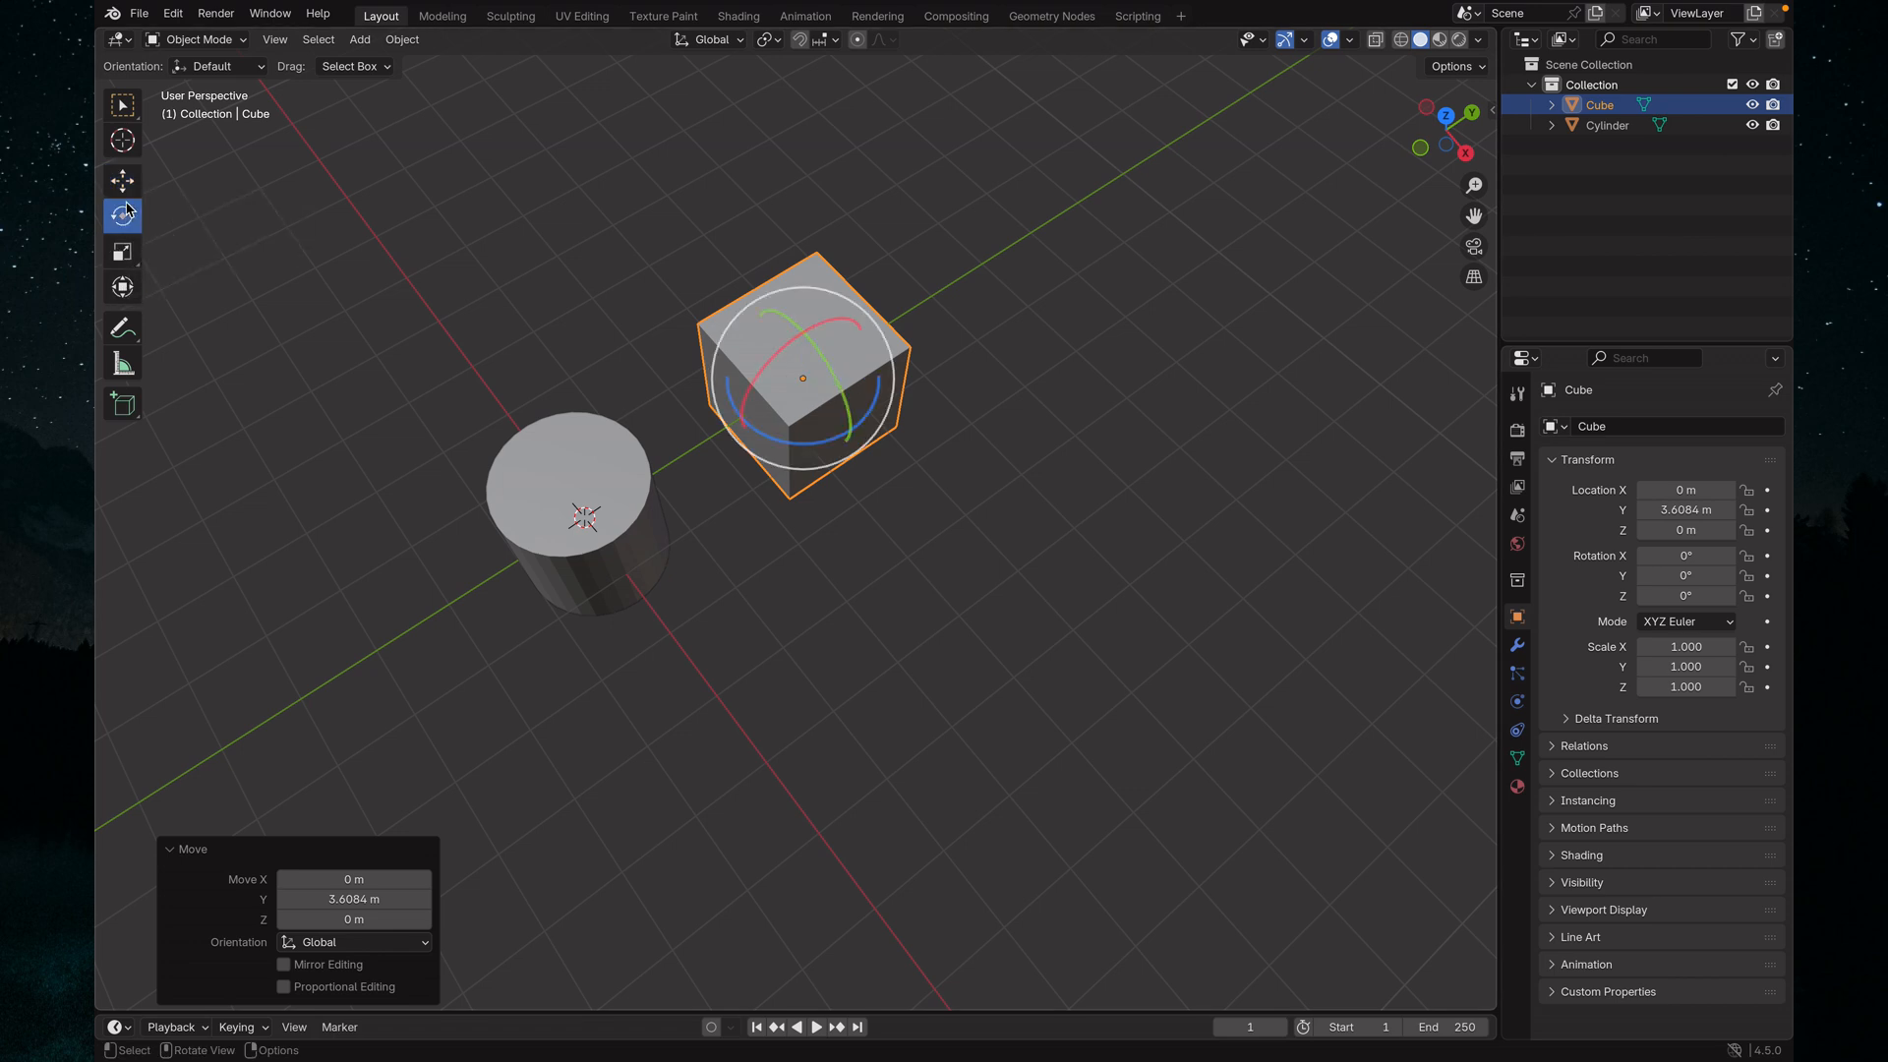
click(125, 183)
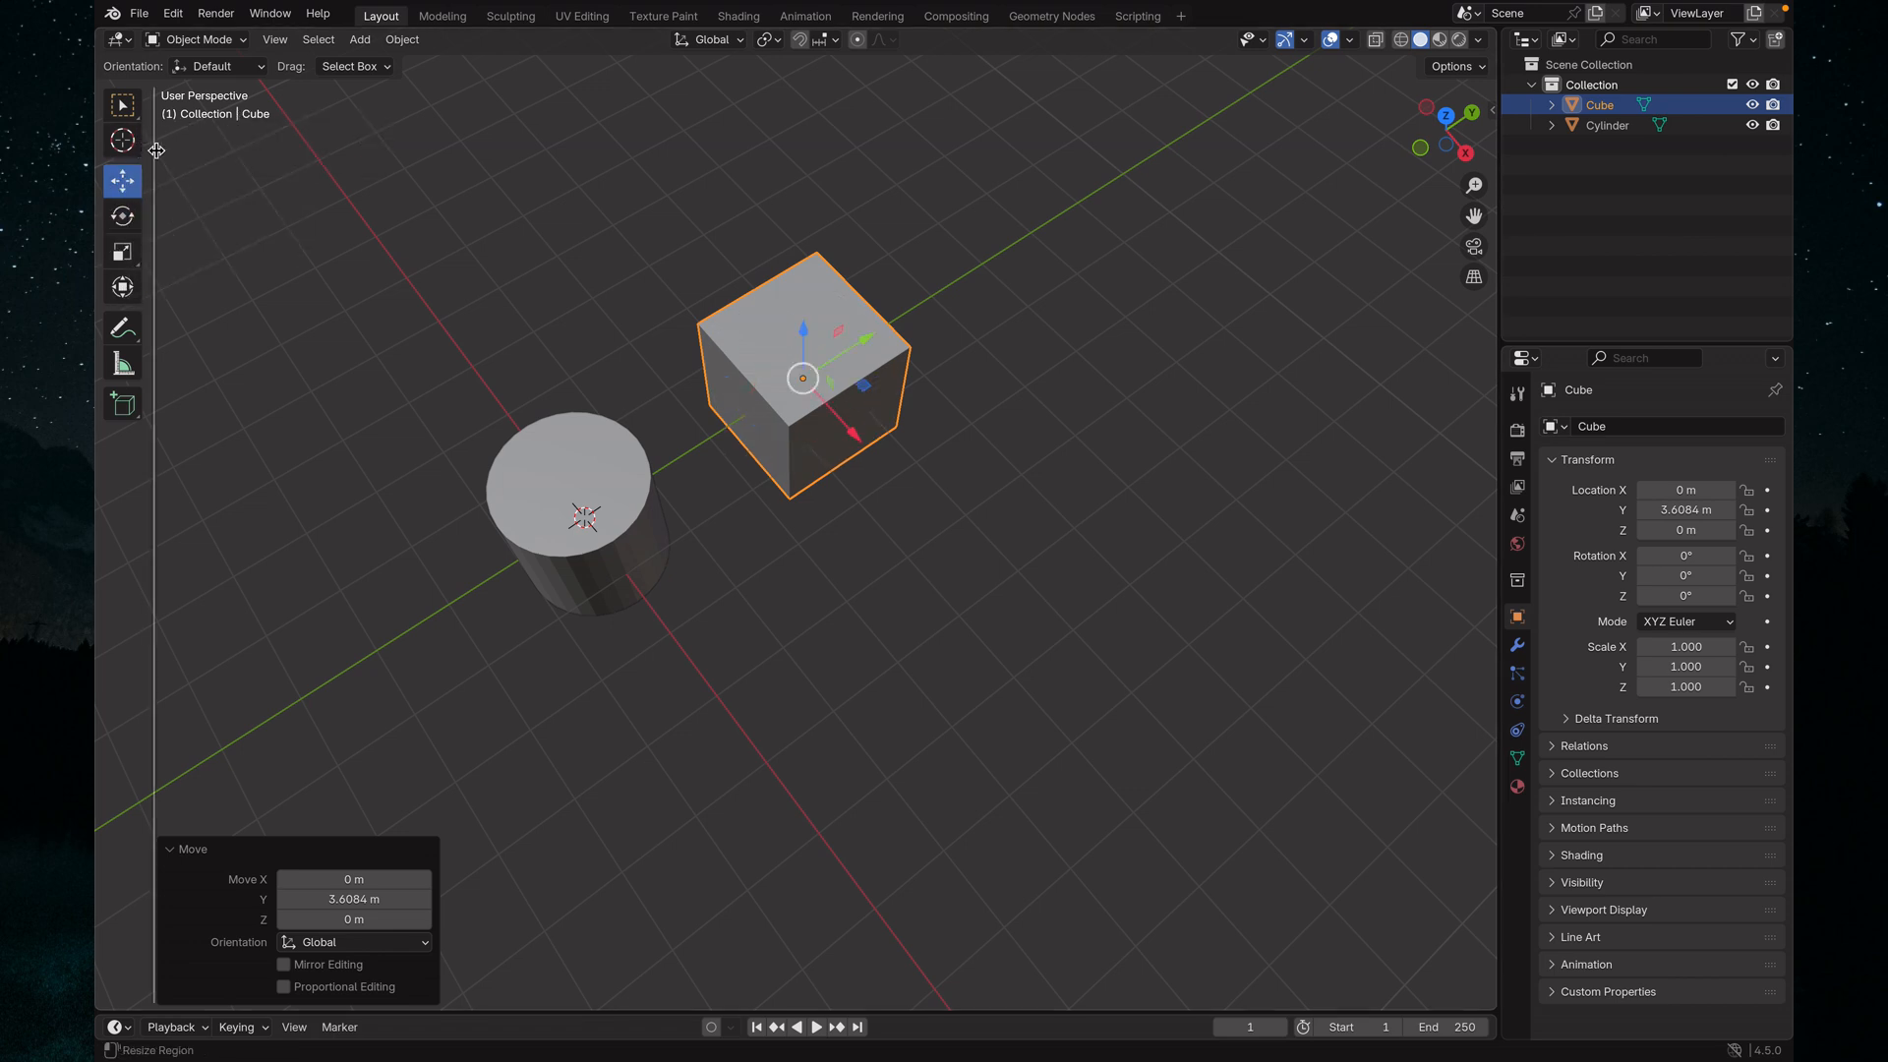
drag(155, 149, 200, 226)
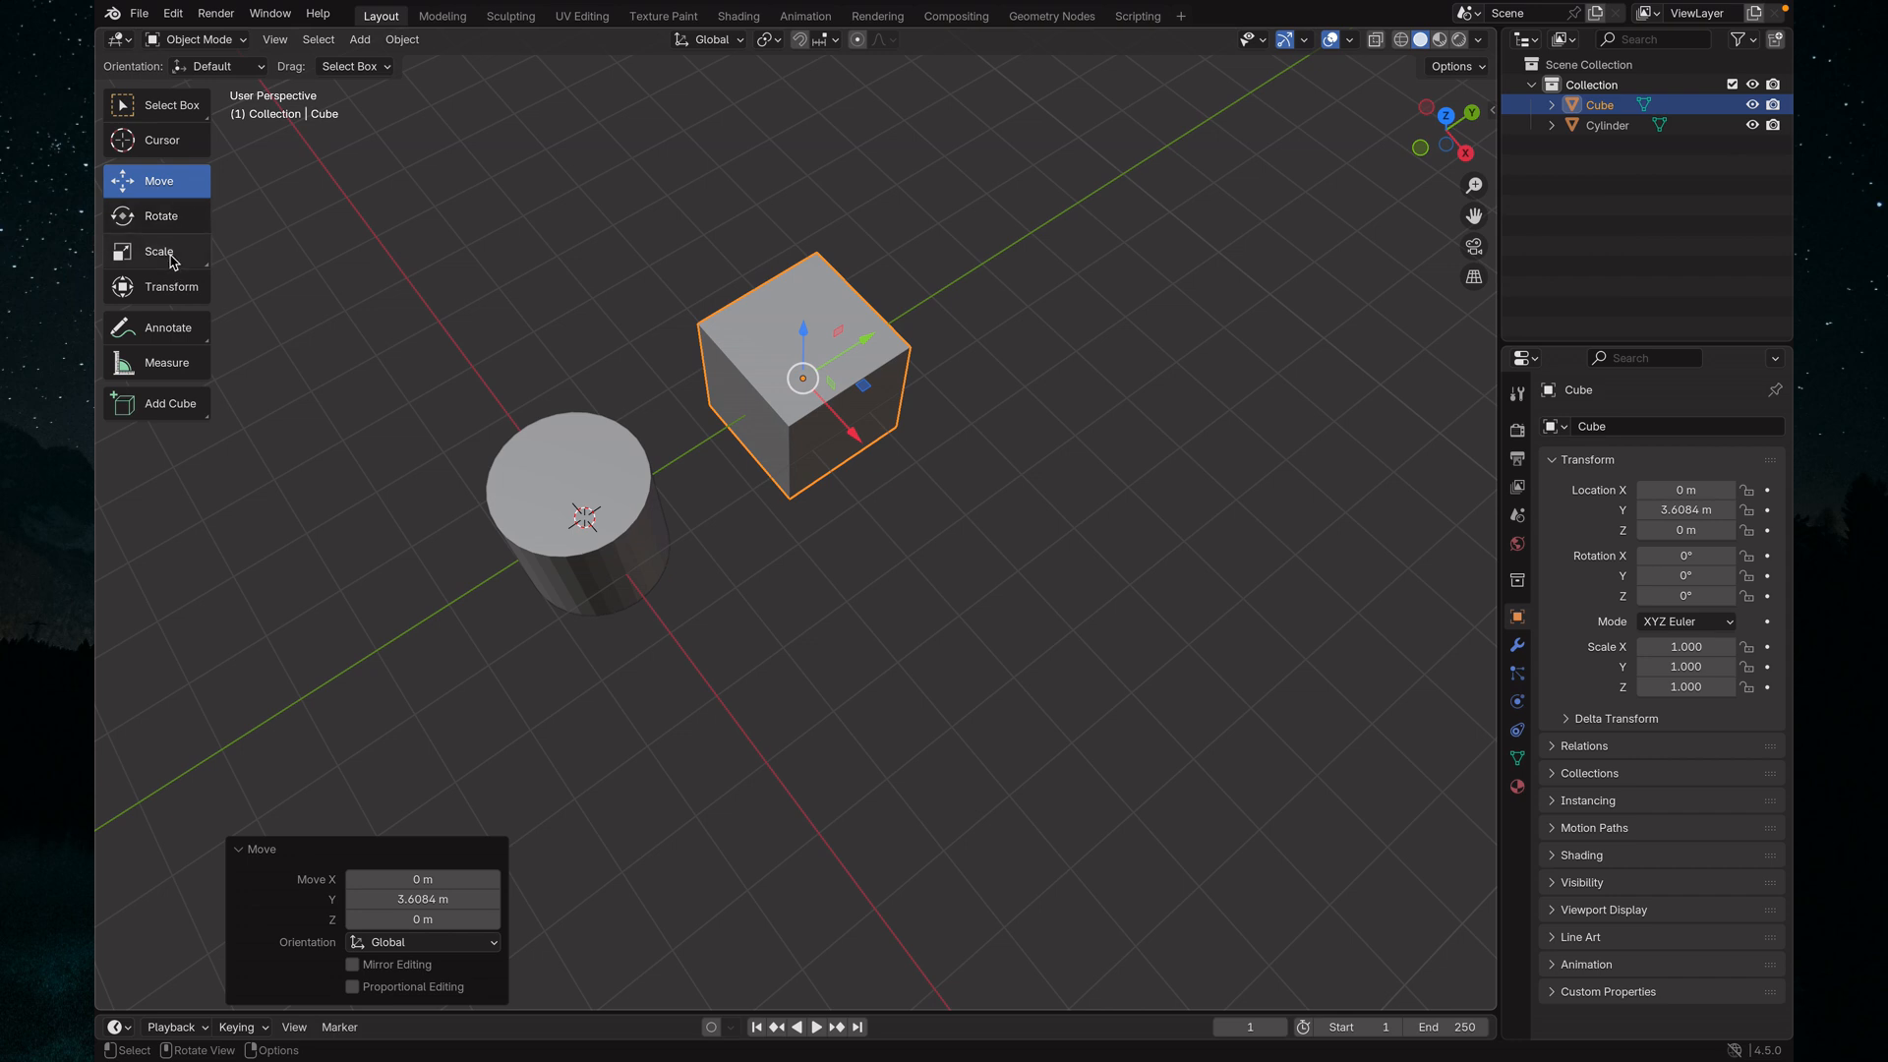
Use the Scale tool to stretch the cube along its X axis to a scale of about 3.843
click(169, 254)
drag(854, 435, 1108, 517)
middle_drag(1108, 518, 566, 363)
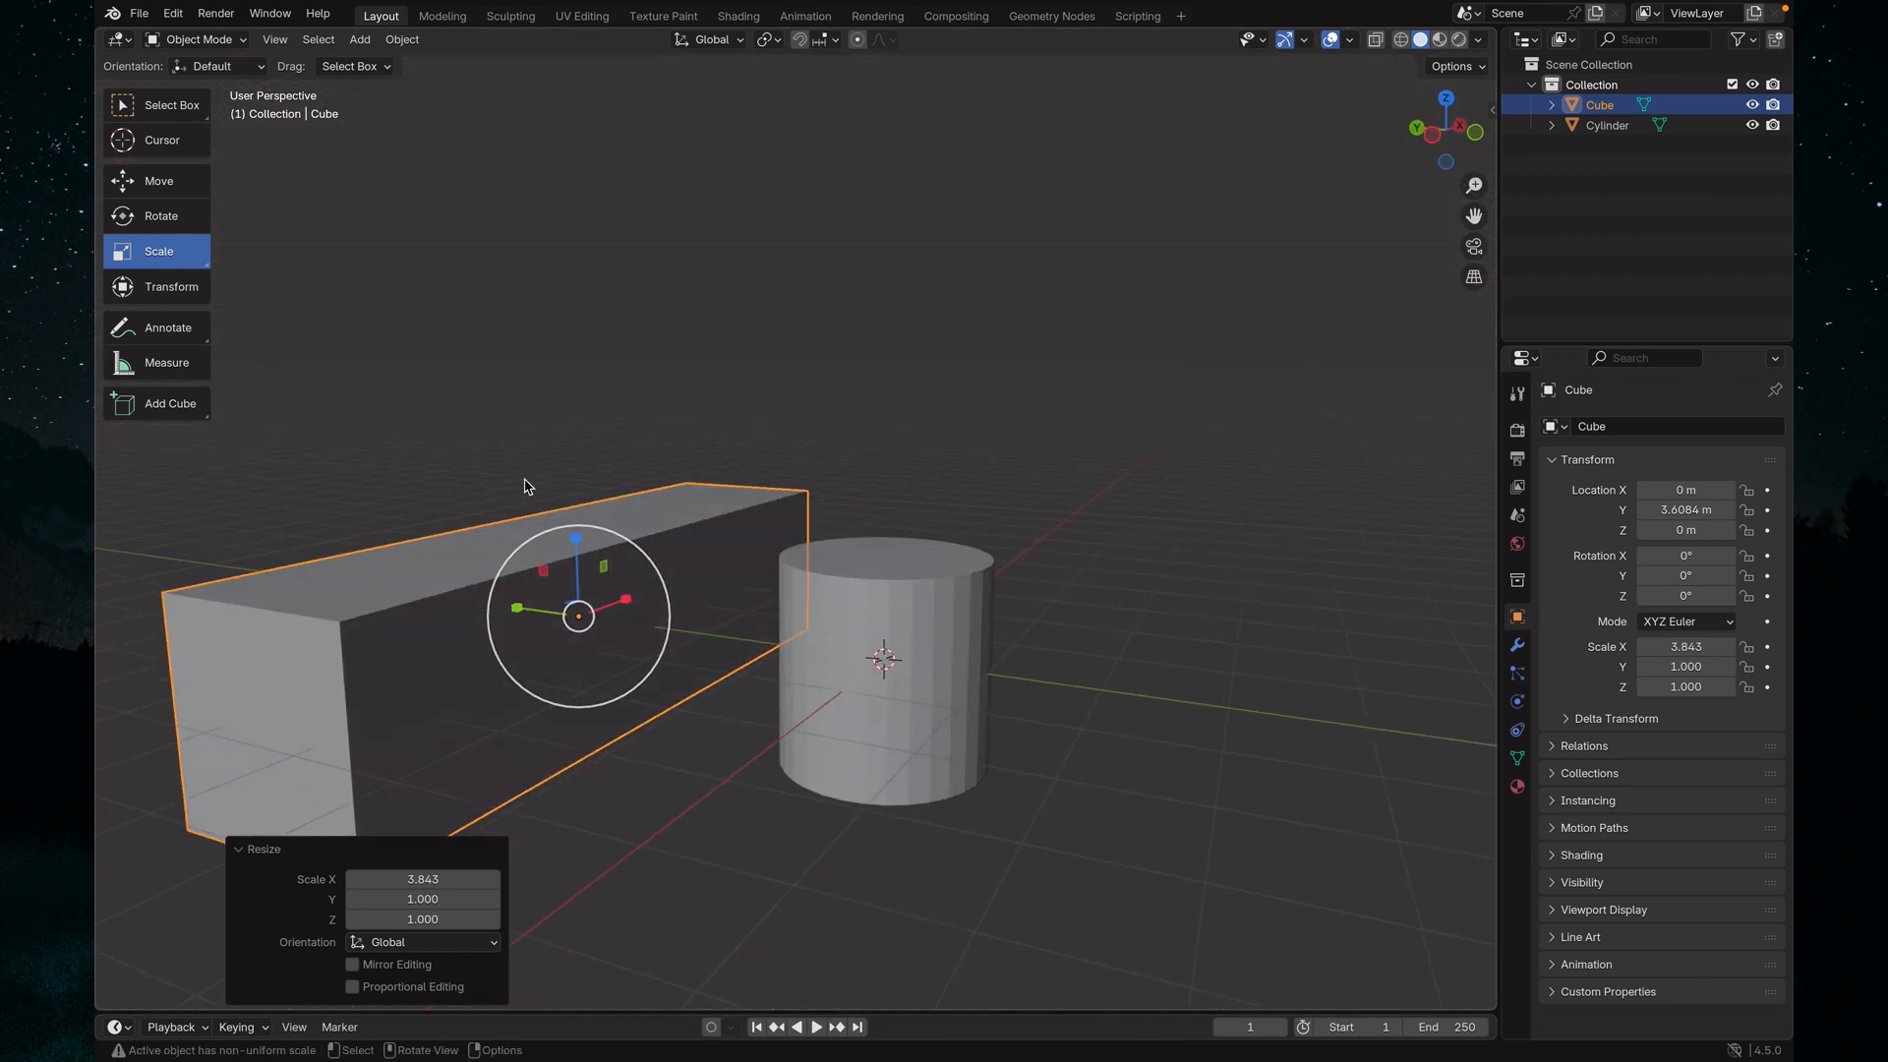
middle_drag(526, 486, 963, 552)
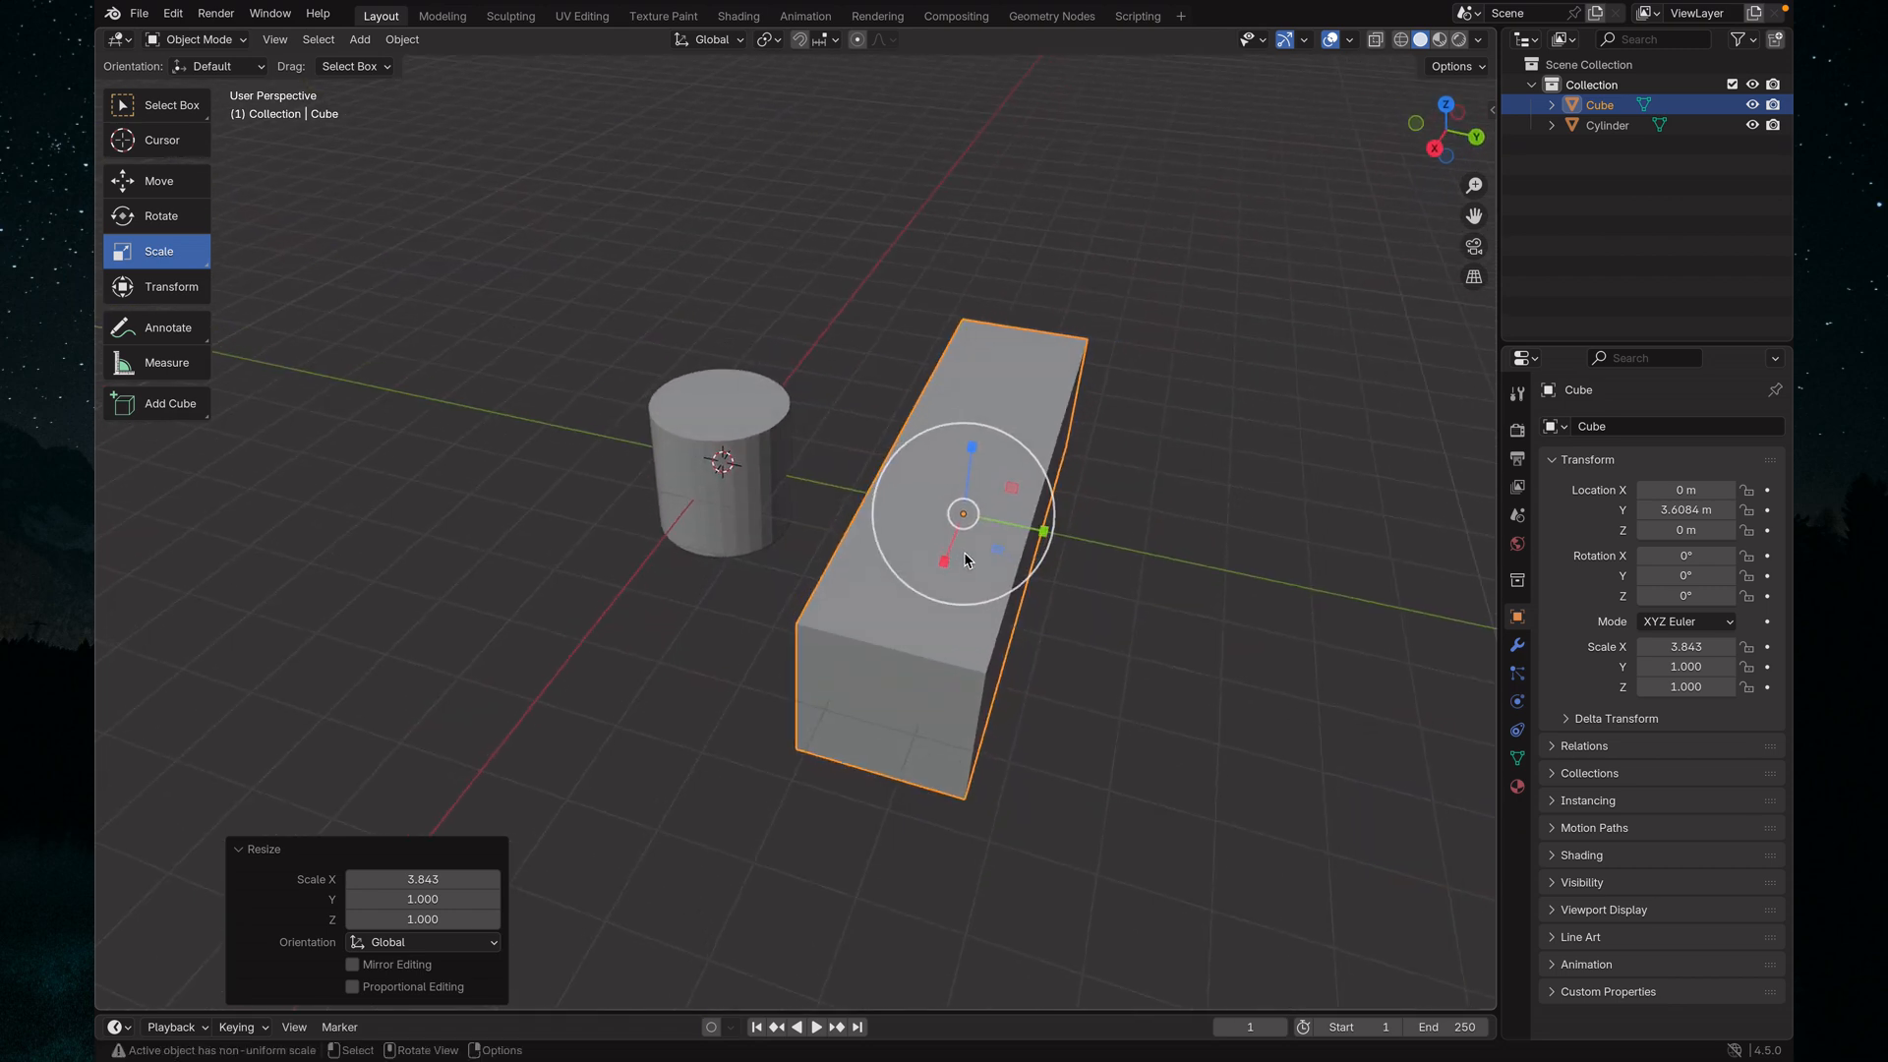
middle_drag(1125, 547, 925, 536)
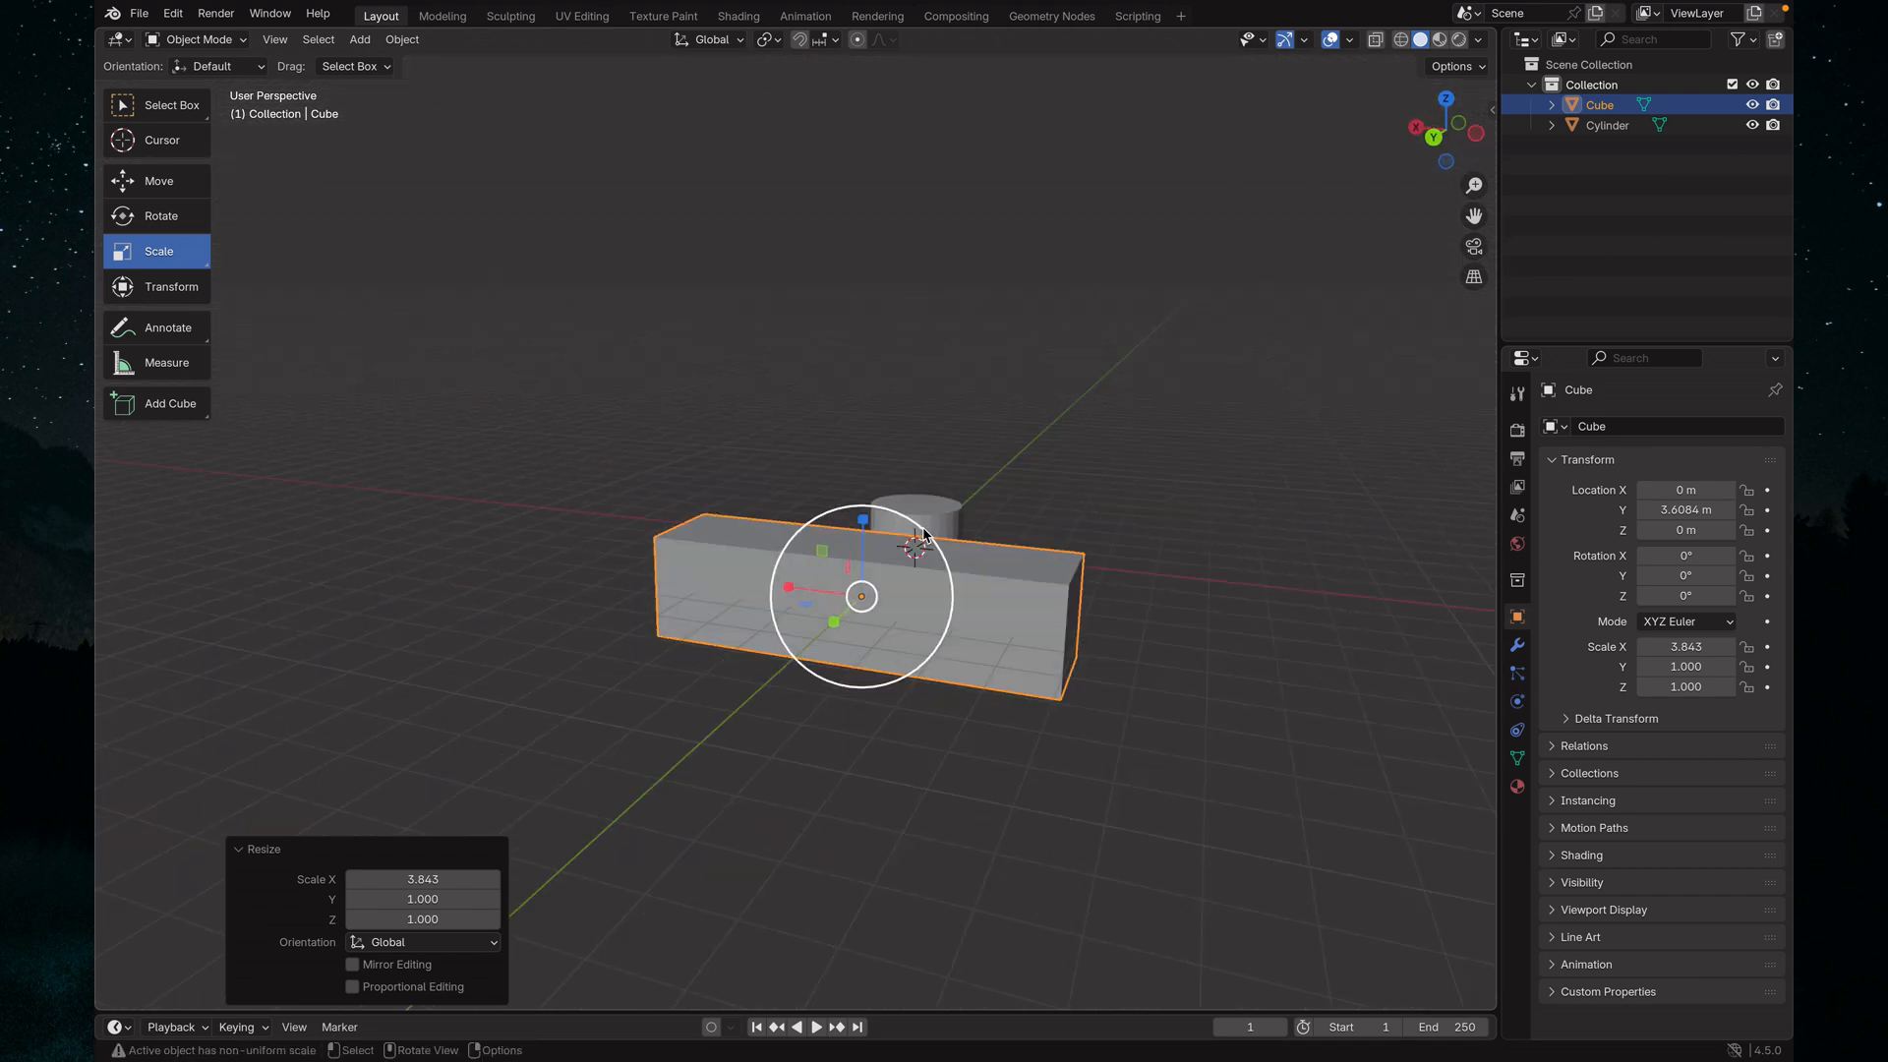
Stretch the cube along its Z axis to a scale of about 4.934 and move it upward along Z
drag(862, 526, 869, 219)
middle_drag(1212, 568, 1025, 582)
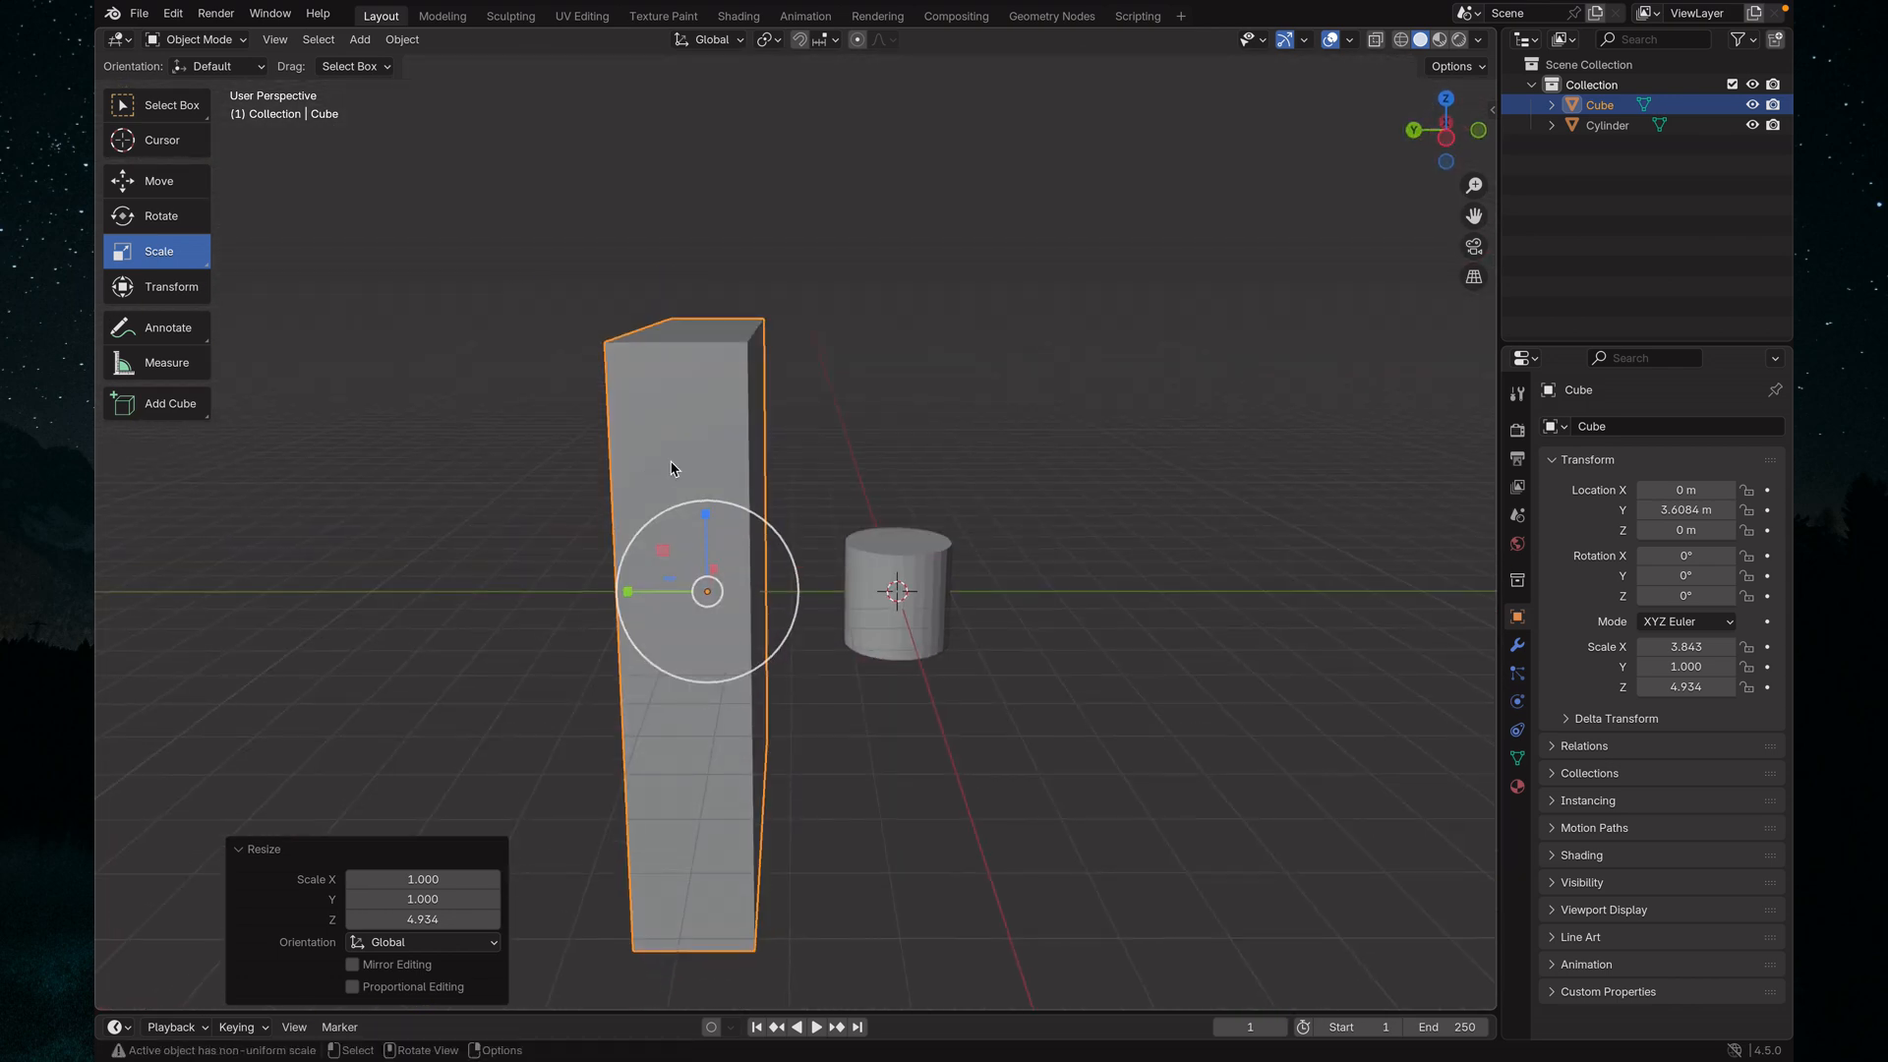
click(155, 181)
drag(704, 512, 702, 313)
Scale the cylinder along its Z axis to about 5.127 and move it up about 3.16 m along Z
middle_drag(1043, 442, 728, 466)
click(707, 508)
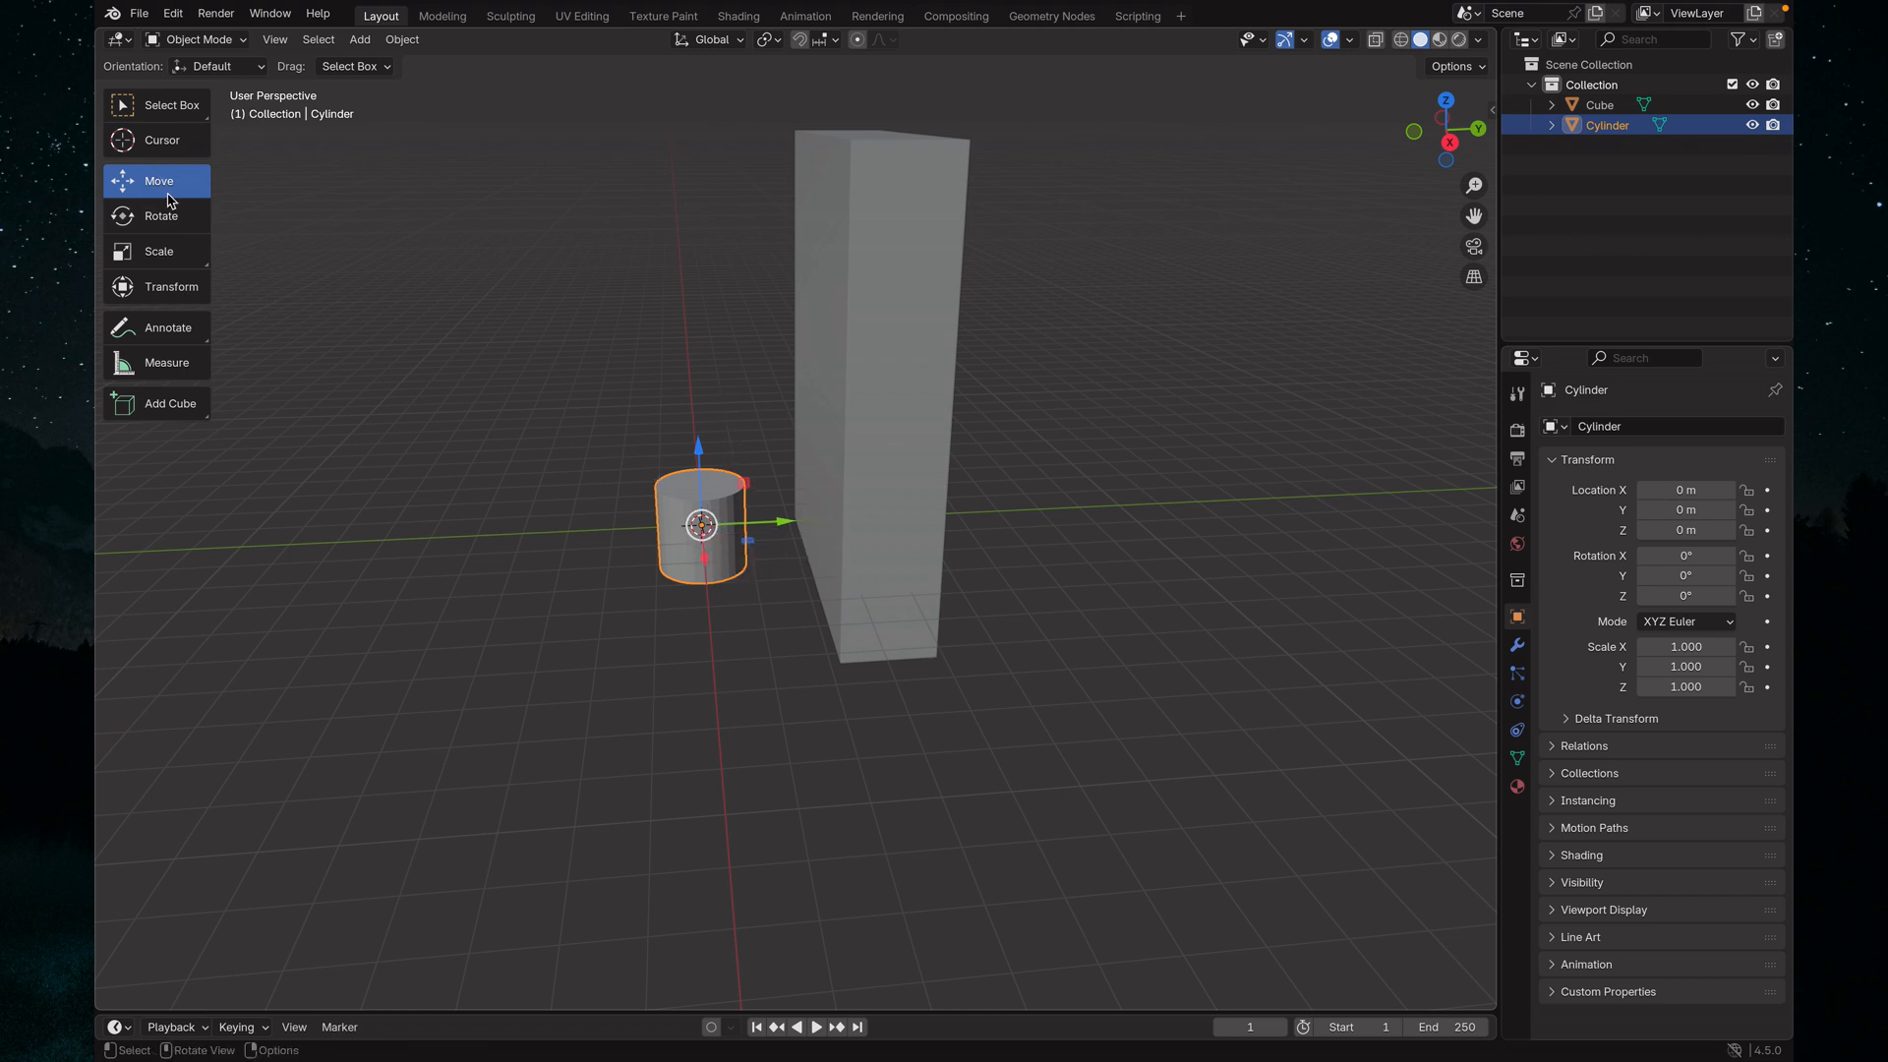
click(178, 258)
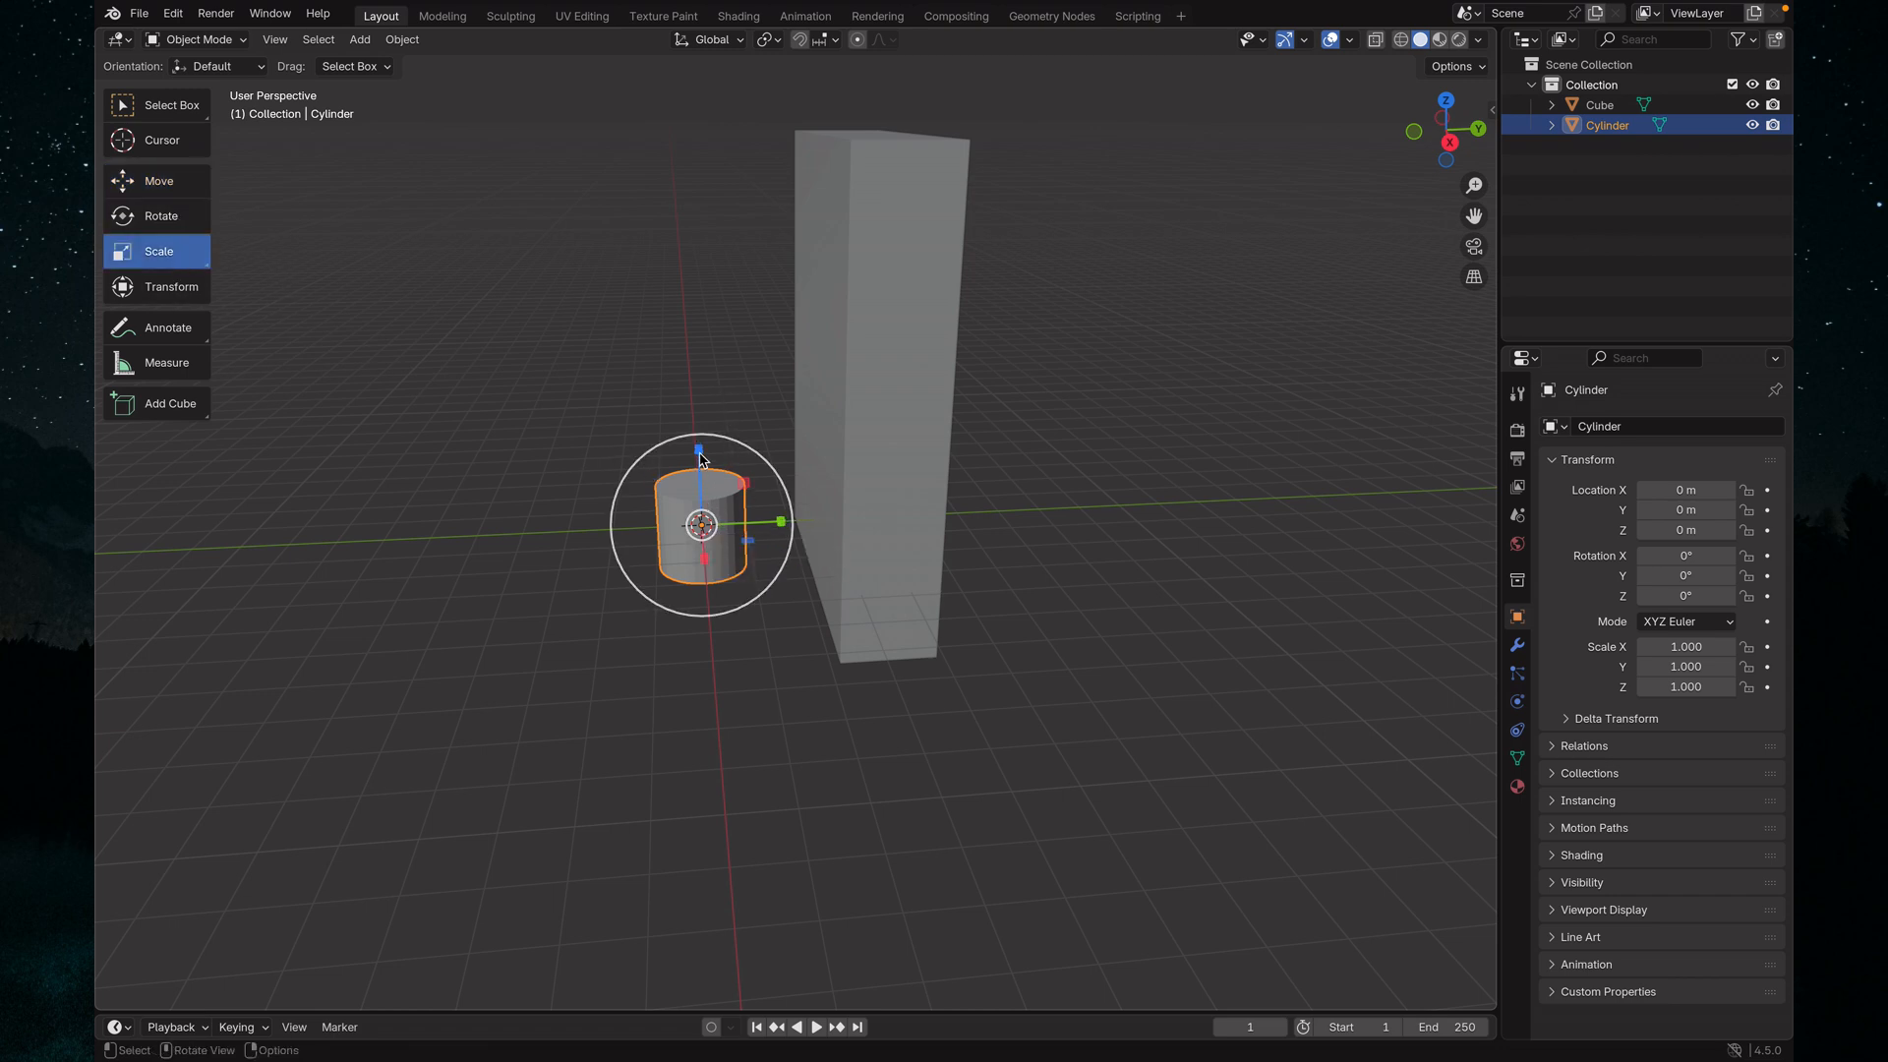
drag(700, 456, 681, 122)
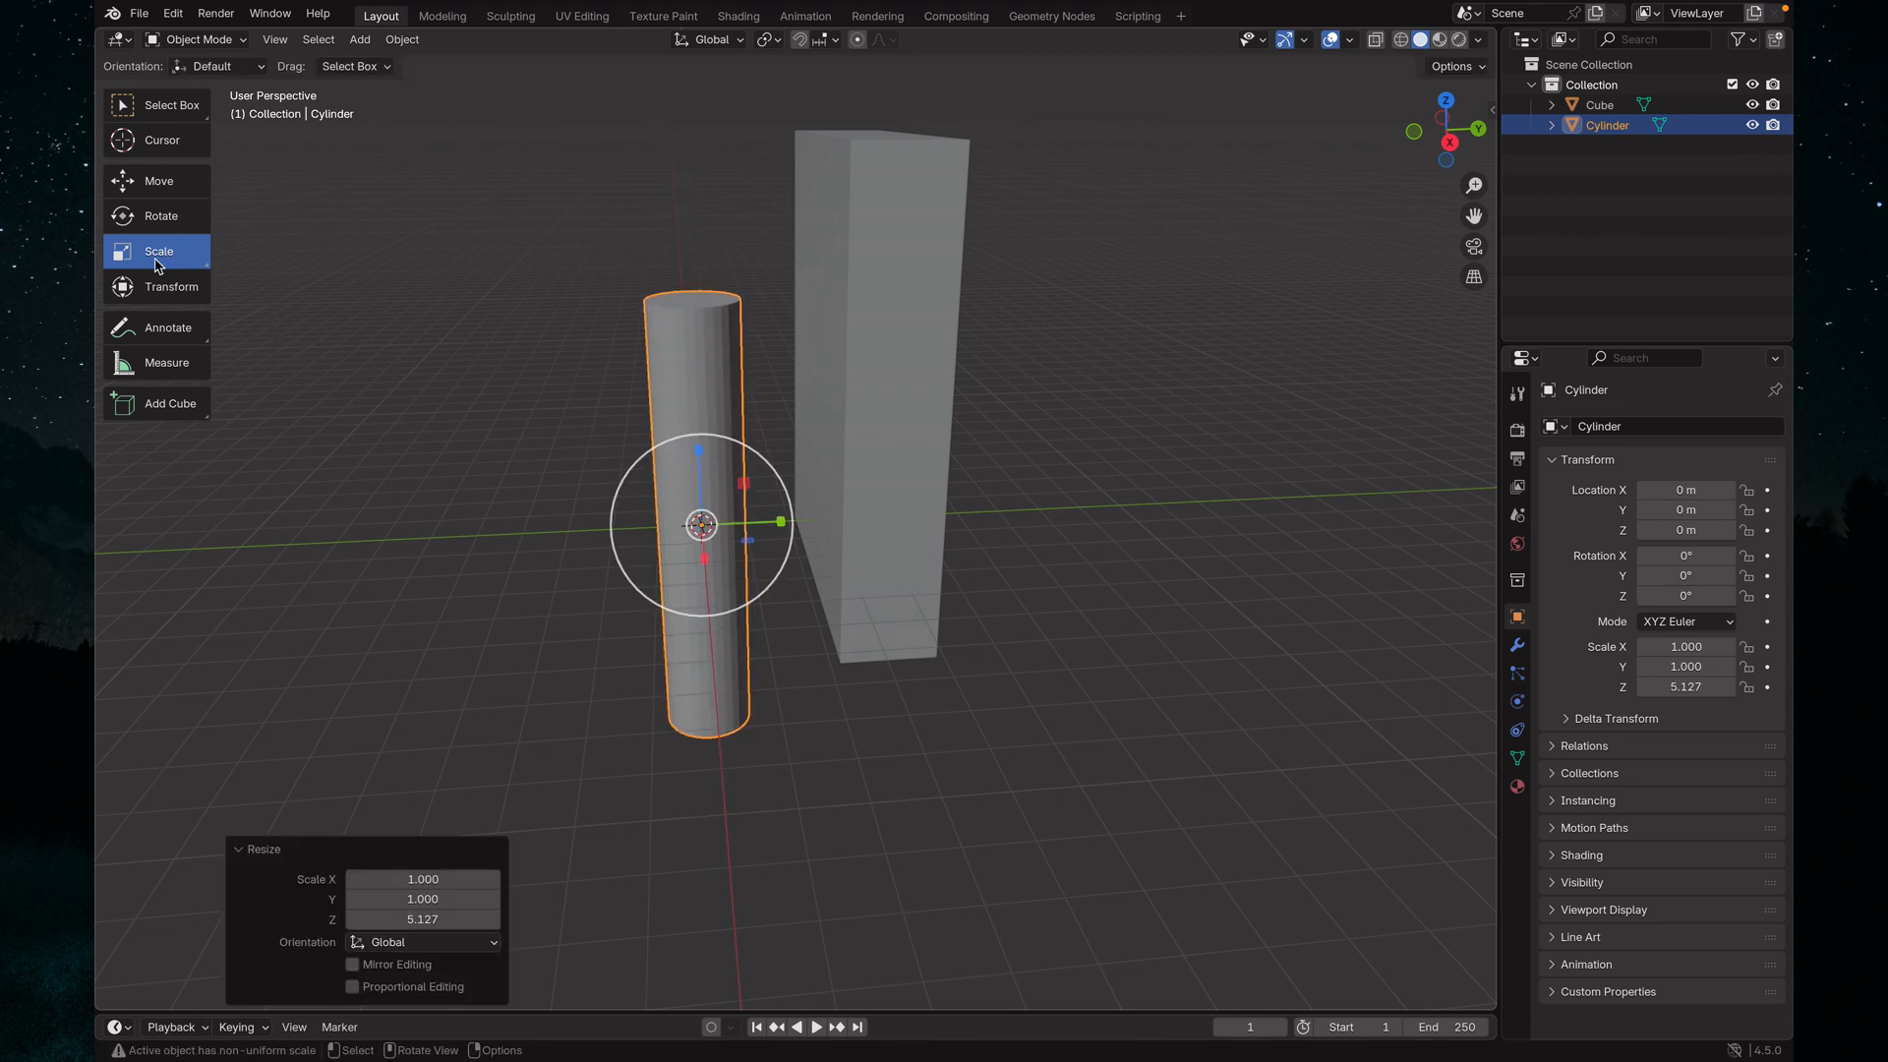
click(172, 189)
drag(700, 456, 709, 311)
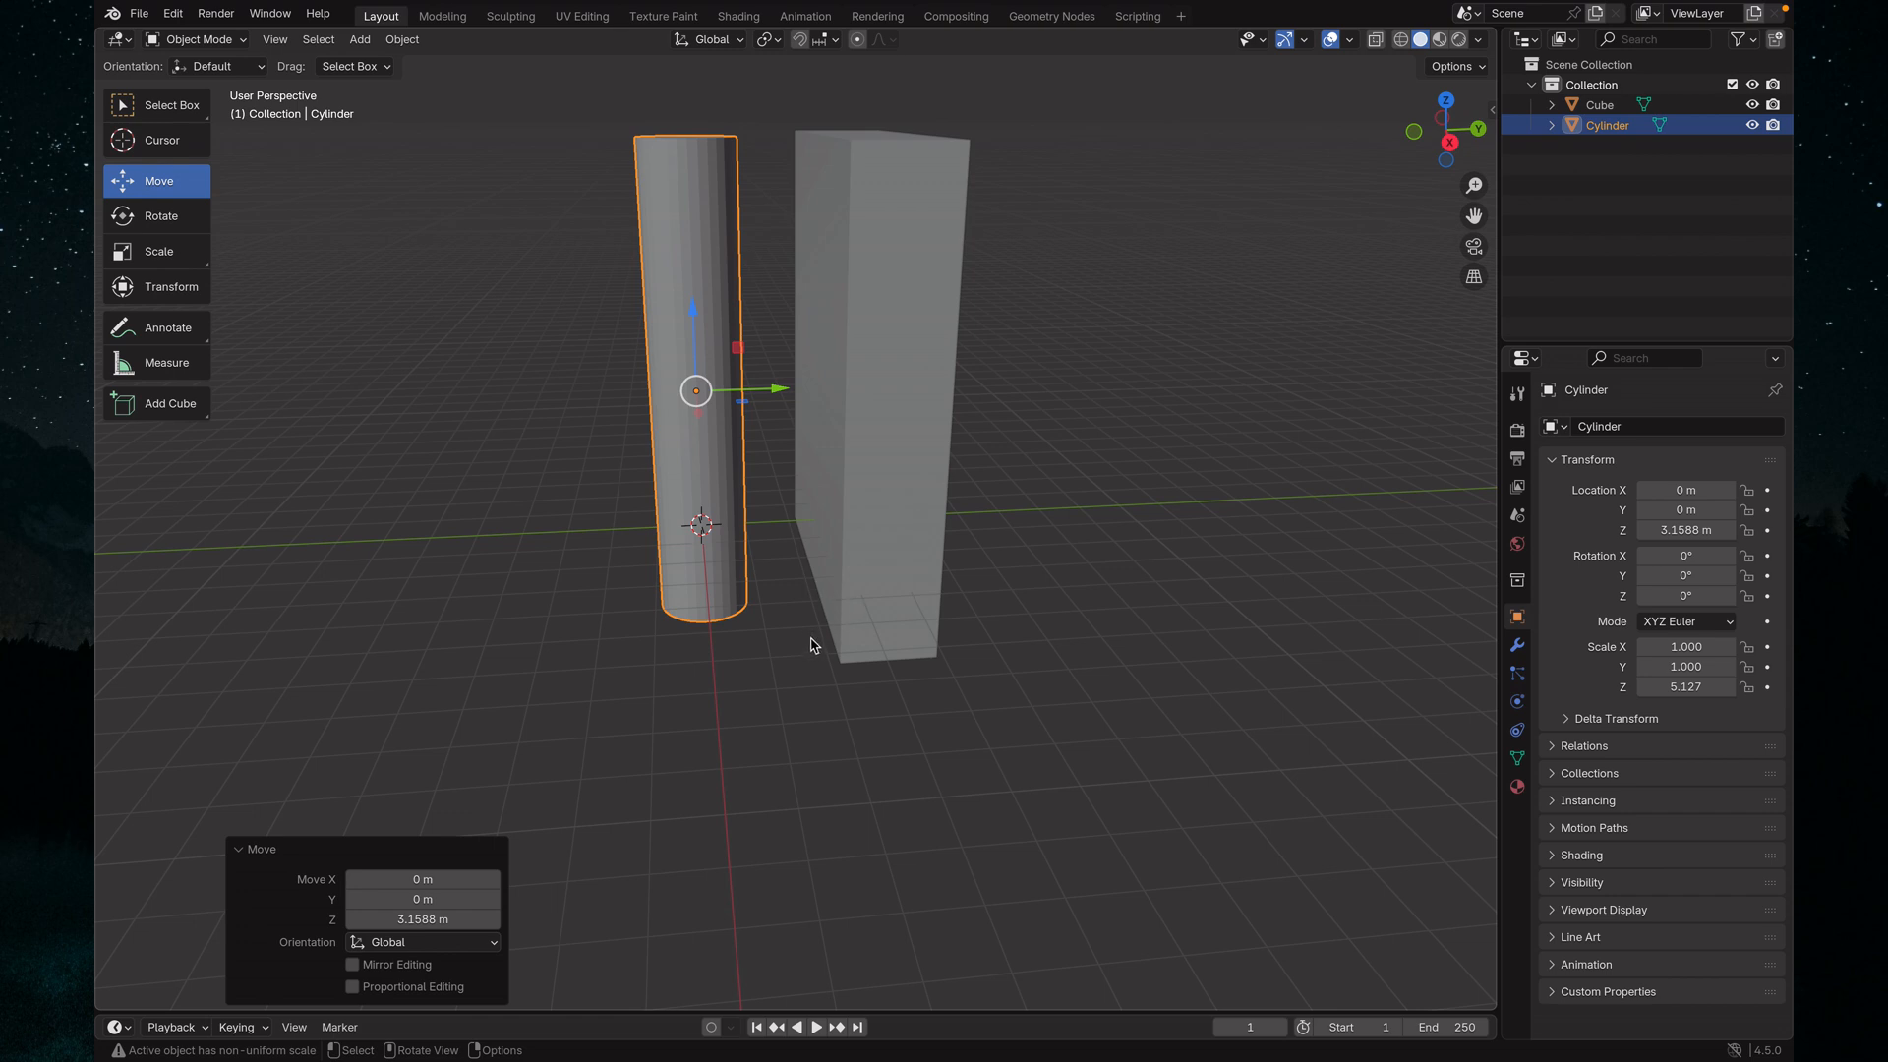
Inspect the cylinder and the stretched cube from the Top view and return to an angled perspective view
middle_drag(811, 645, 728, 651)
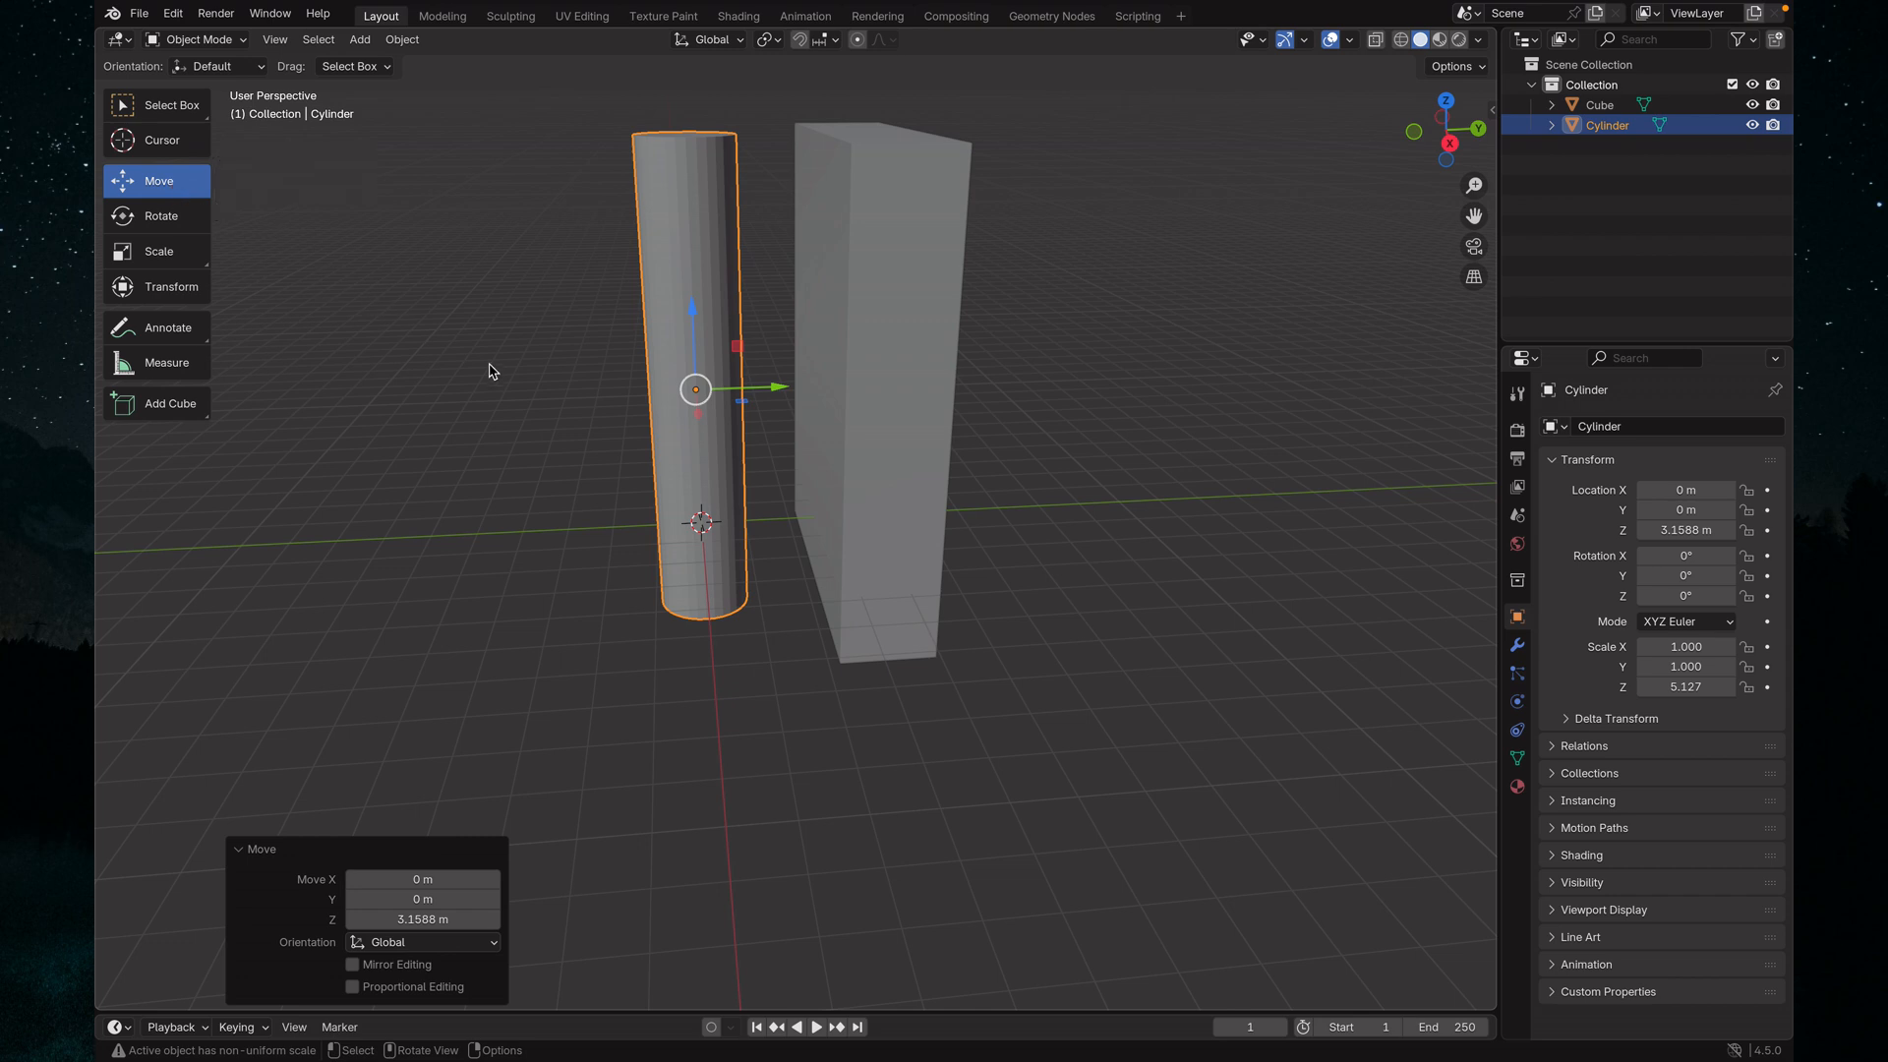
middle_drag(1145, 544, 1223, 588)
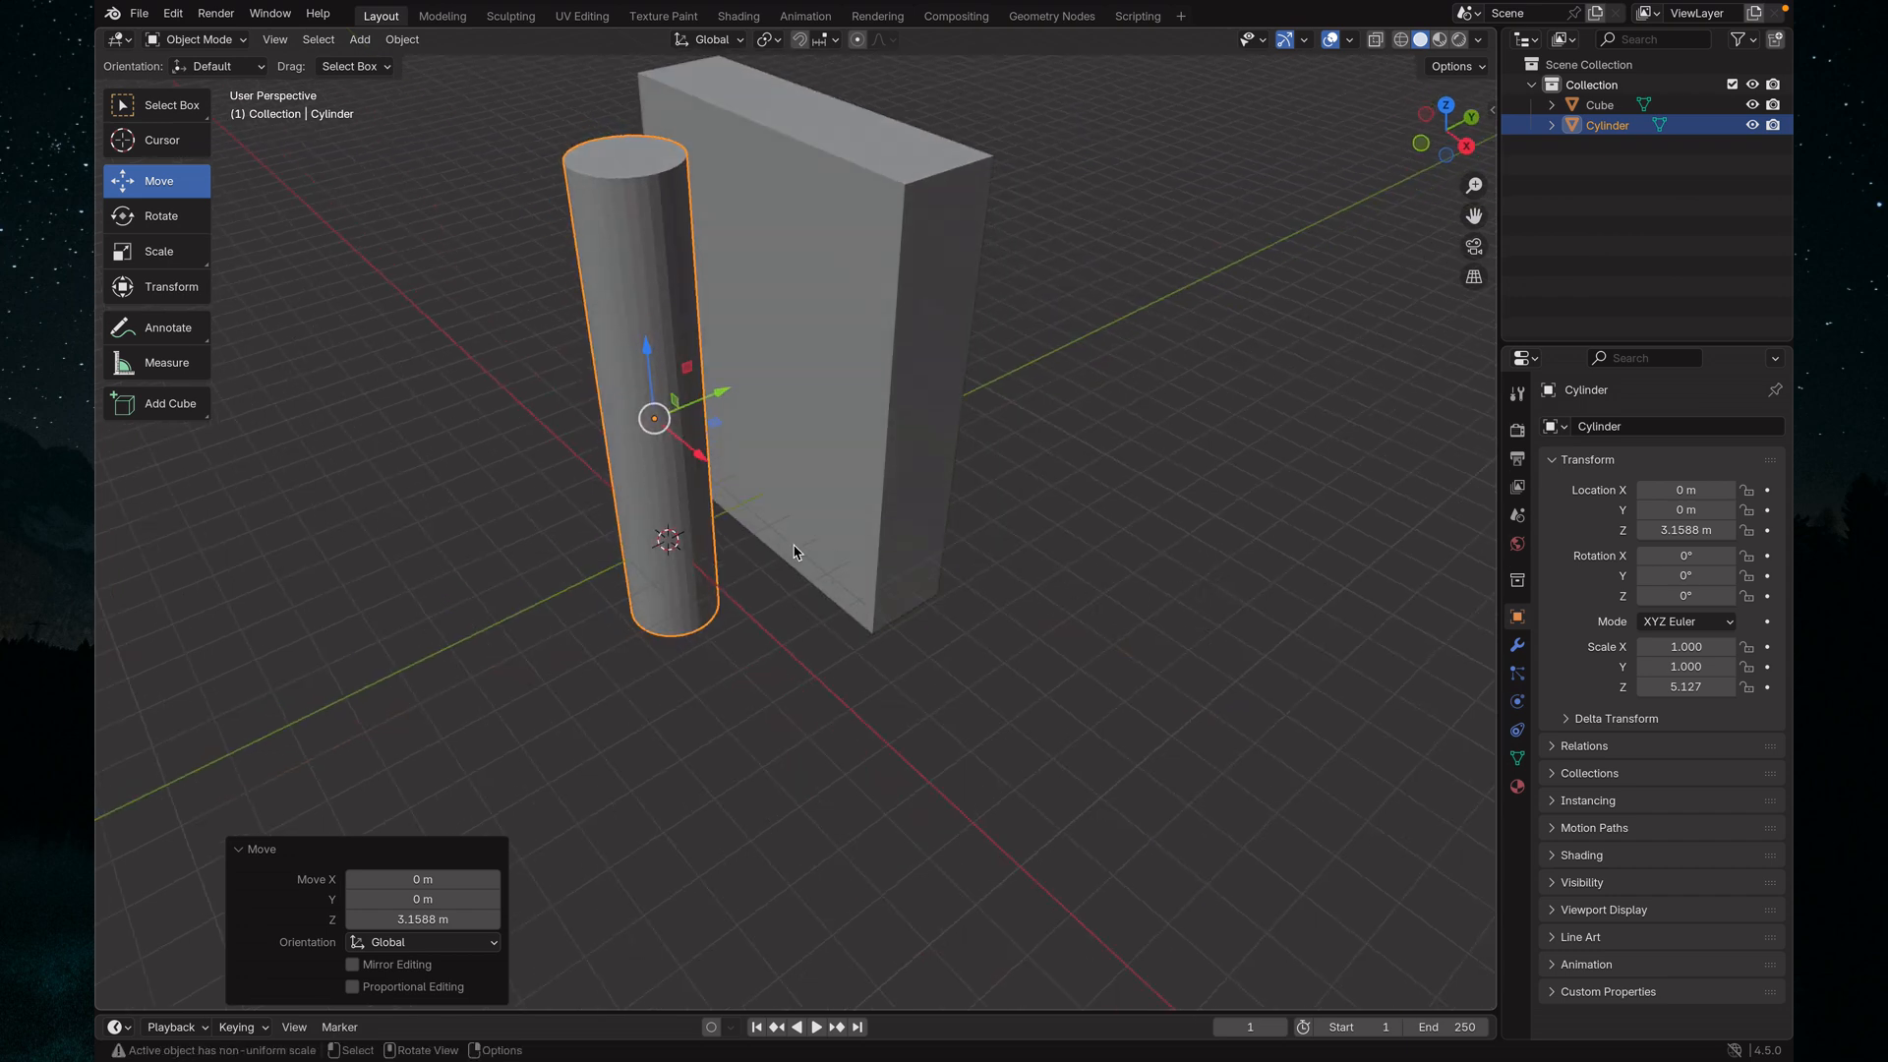
key(grave)
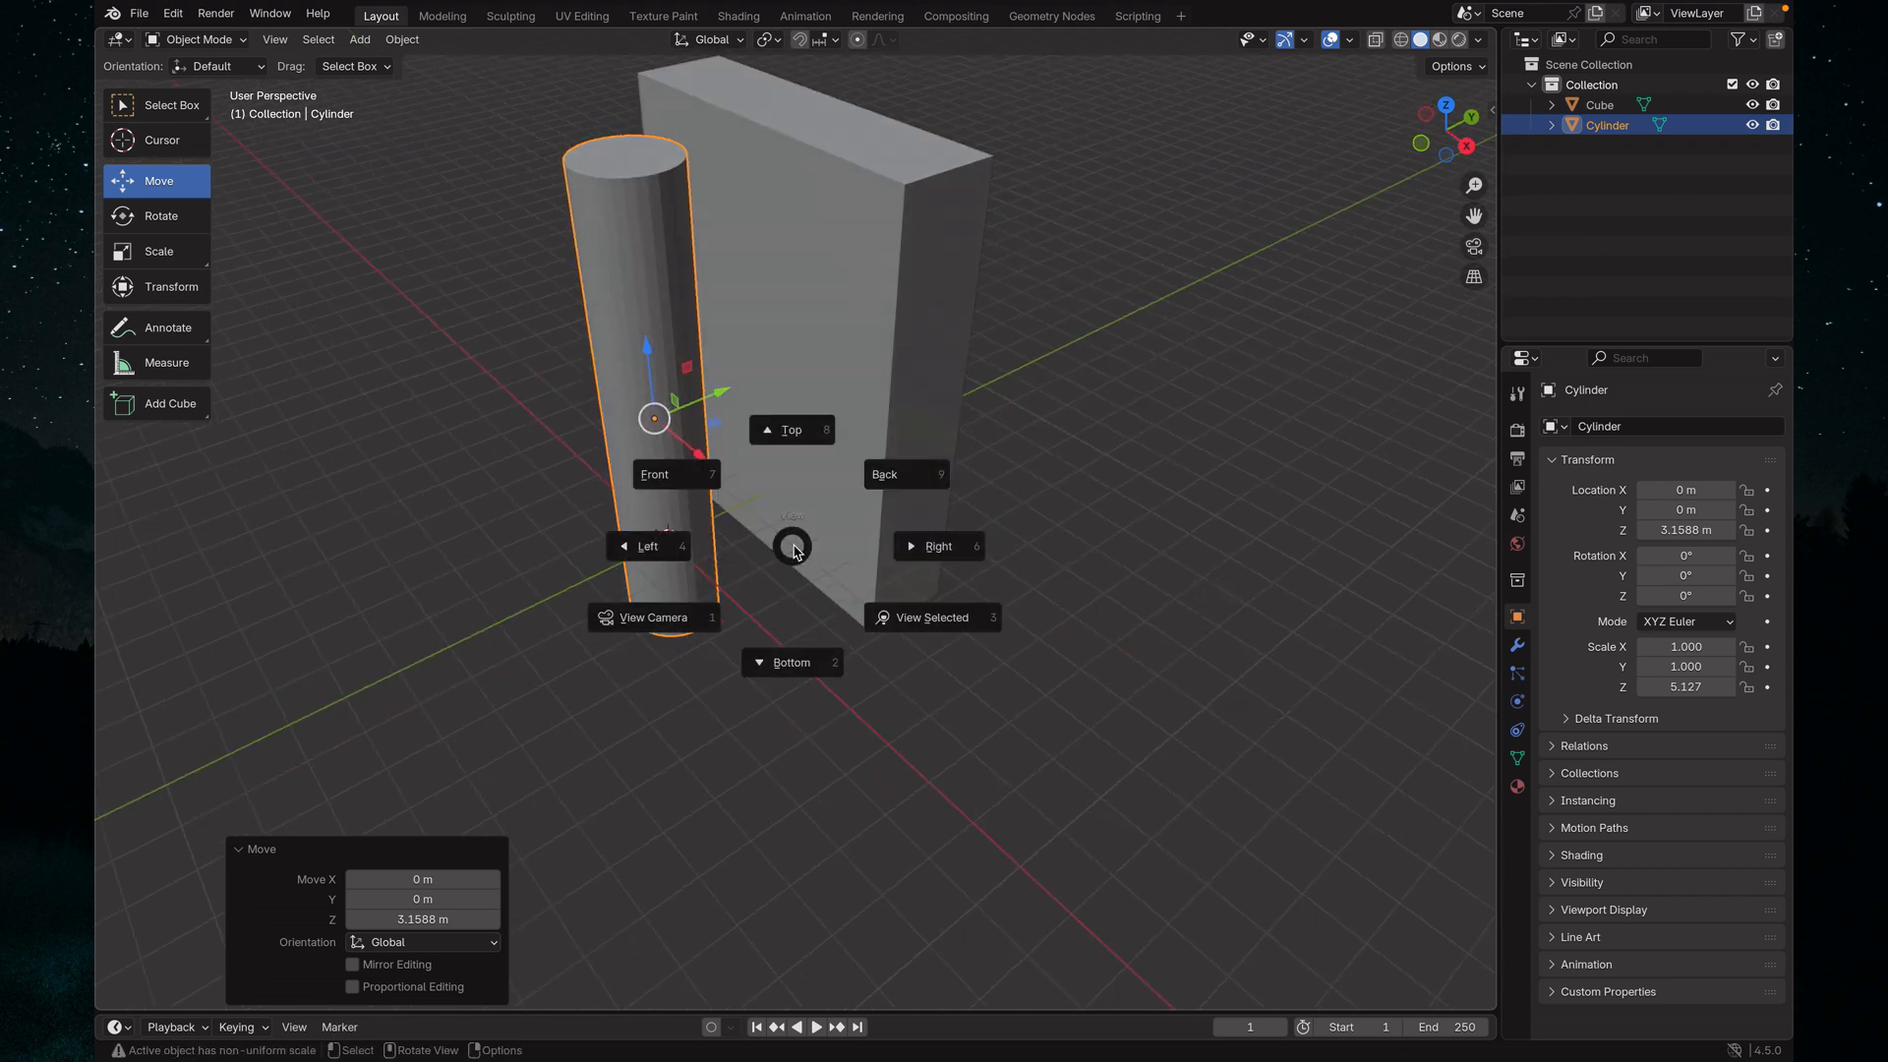
click(787, 433)
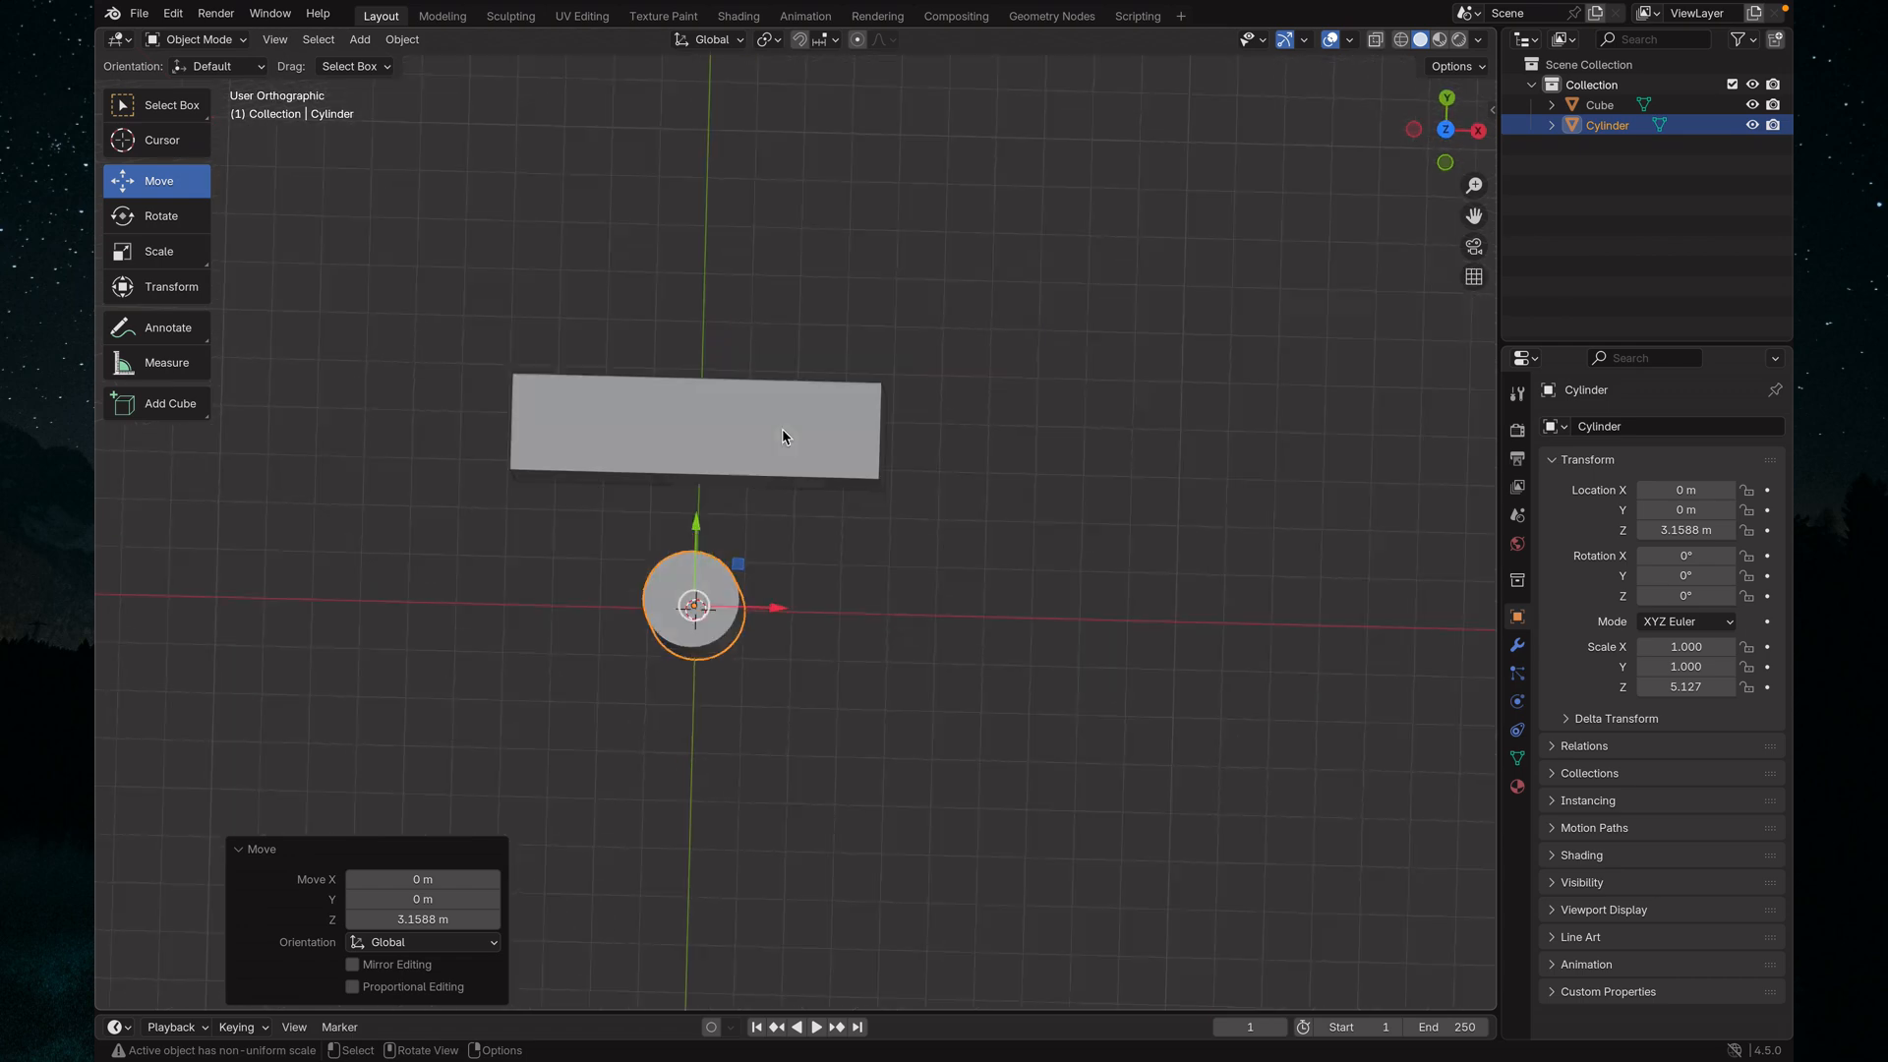
middle_drag(989, 619, 826, 527)
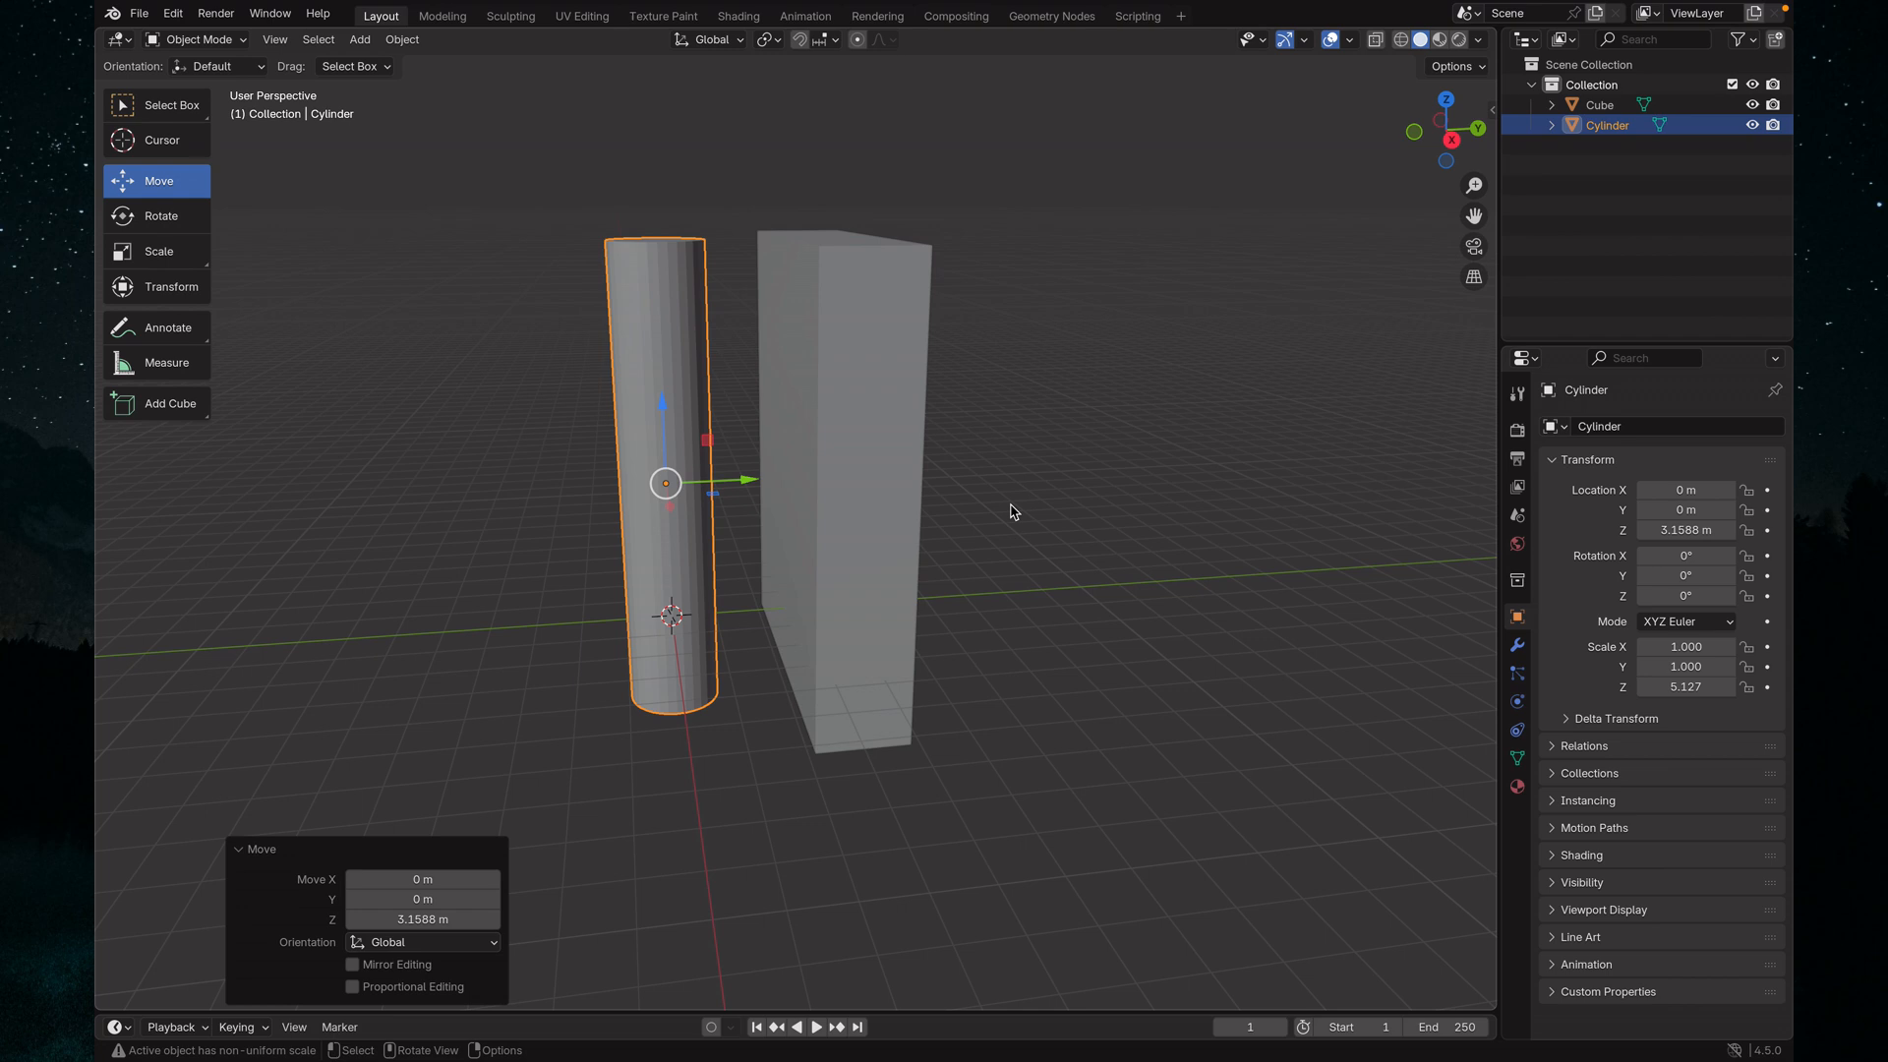